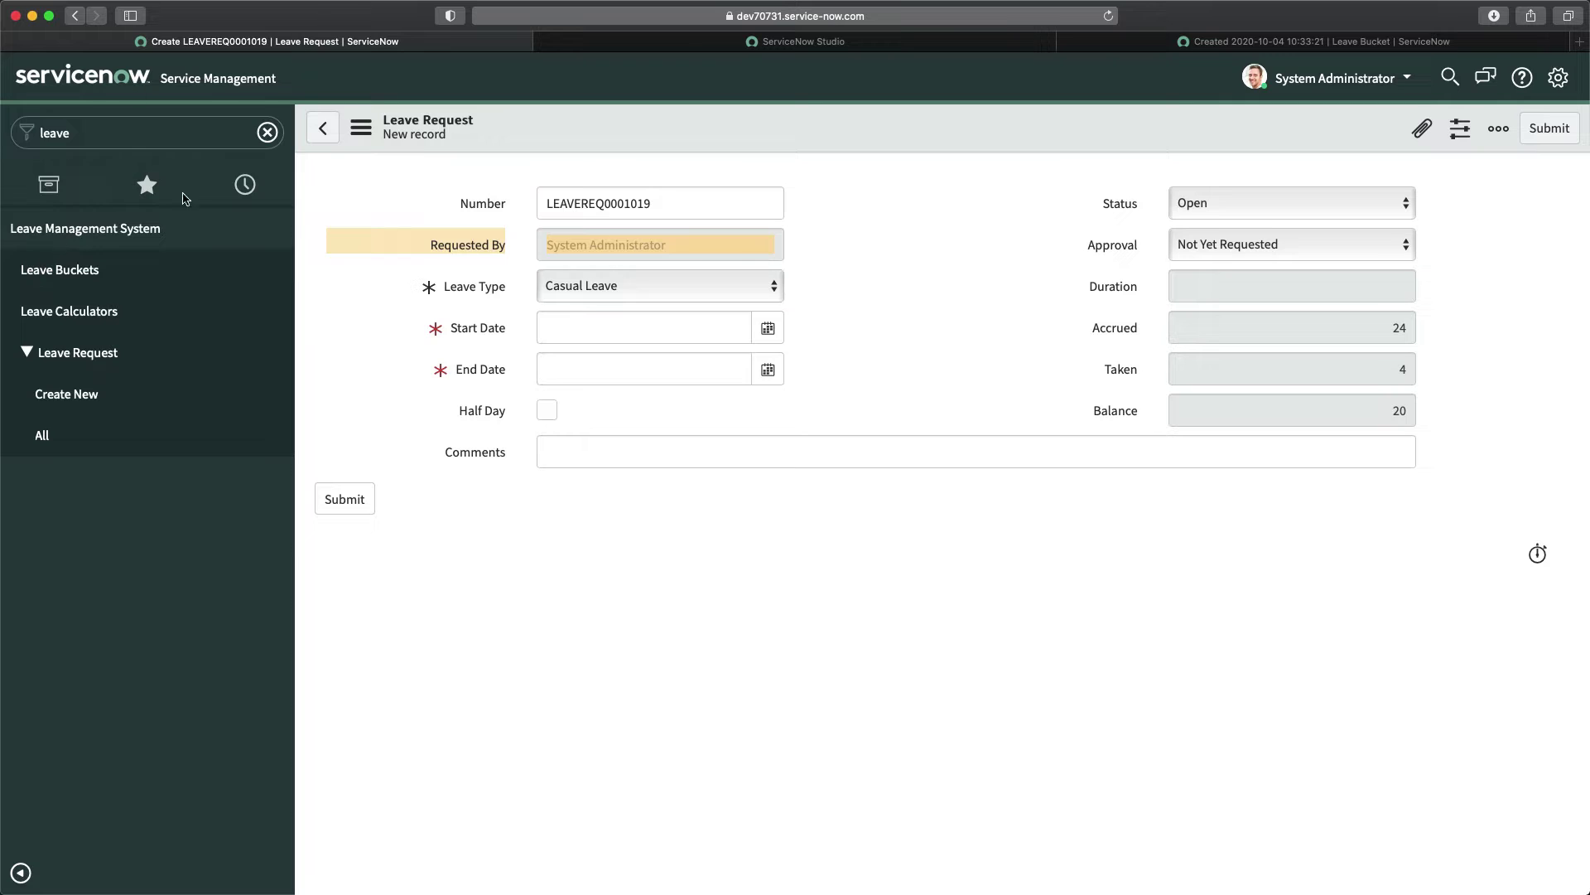
Find Flow Designer by filtering the navigator for "flow" and open it.
click(150, 132)
text(flow)
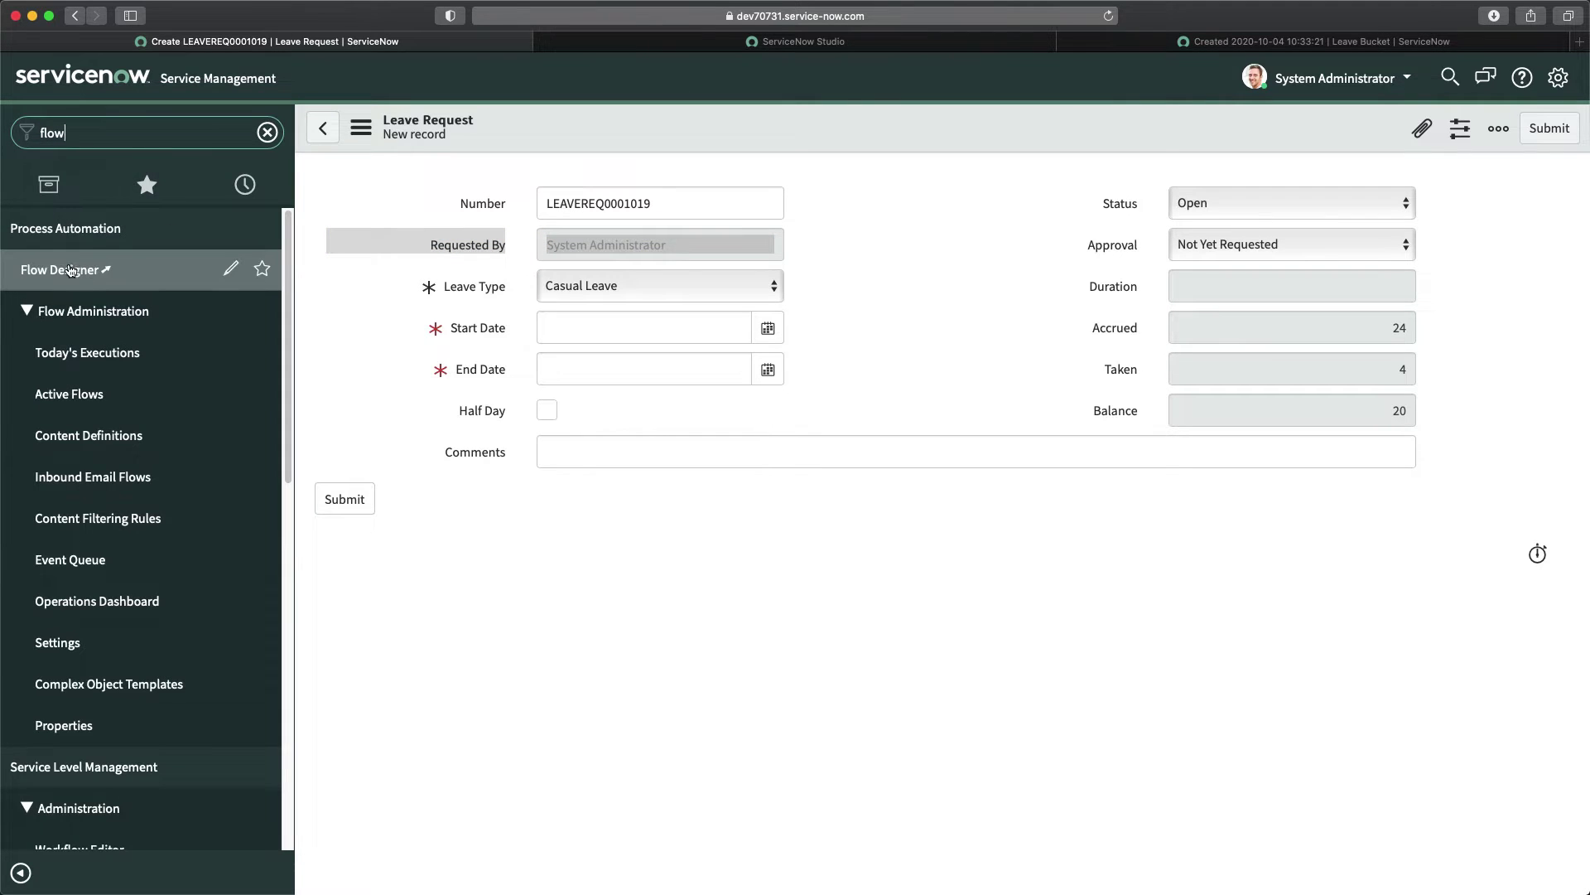
click(71, 270)
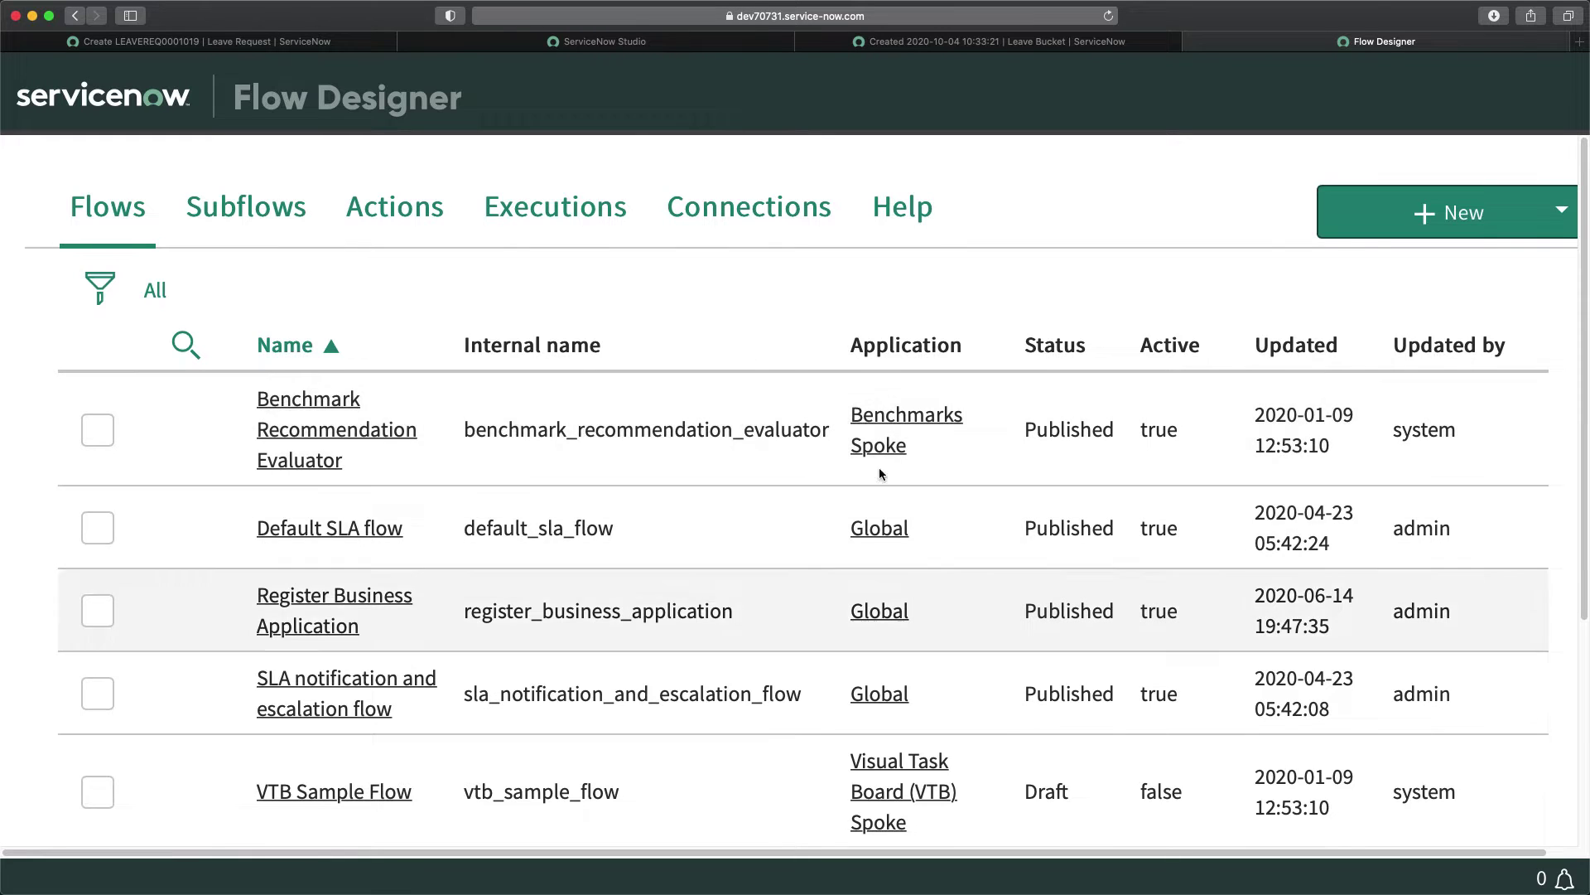
Create a new flow named "LMS flow" in the Leave Management System application, run as the user who initiates the session.
click(1454, 213)
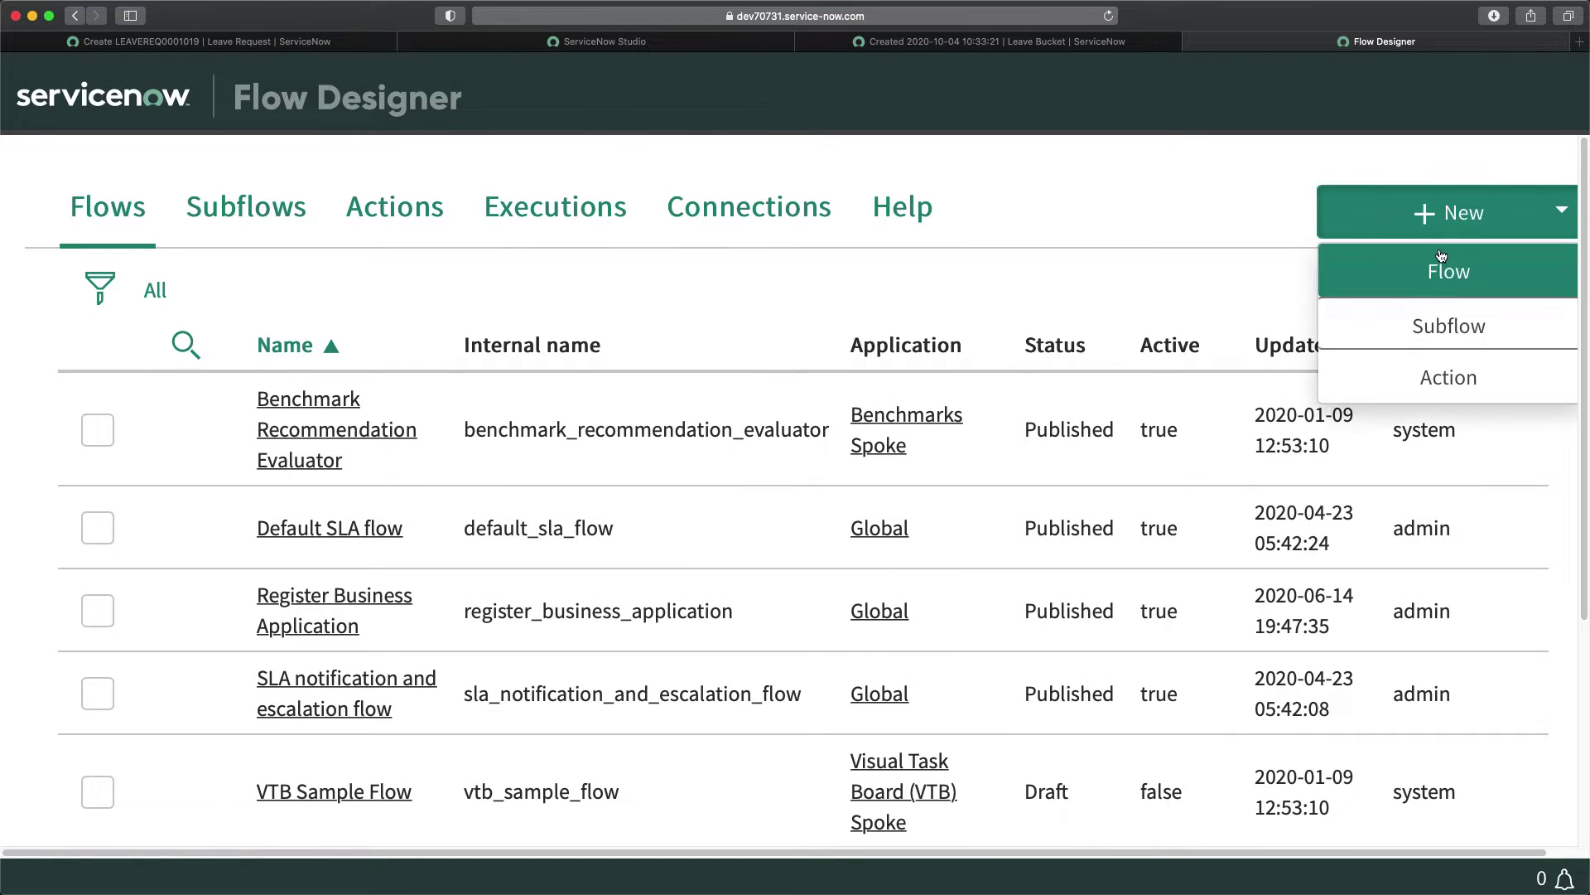
click(1435, 279)
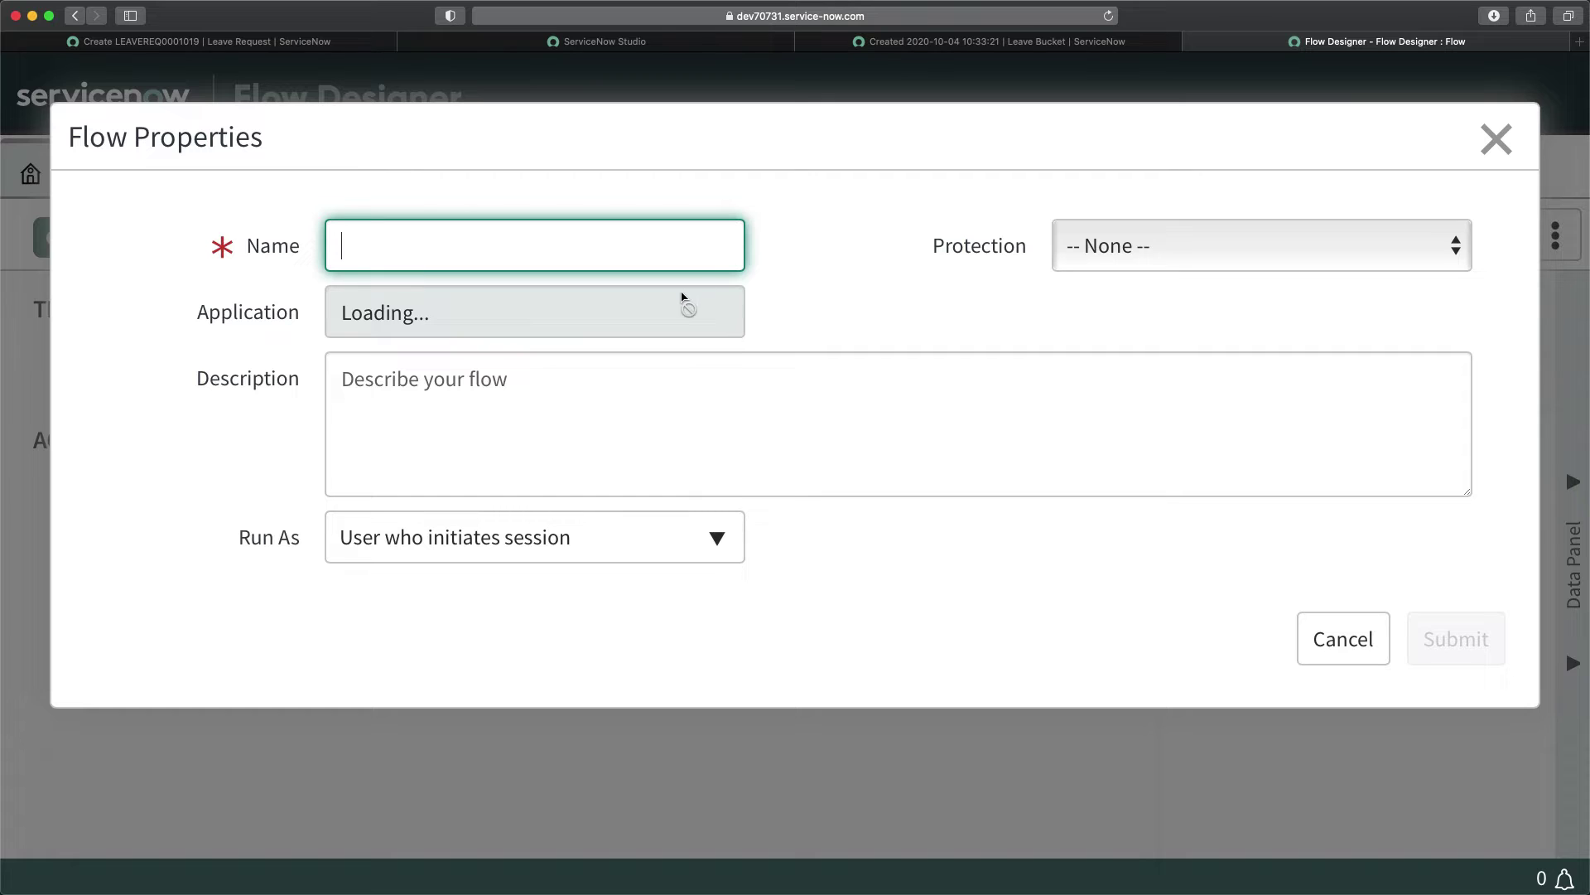
text(L<)
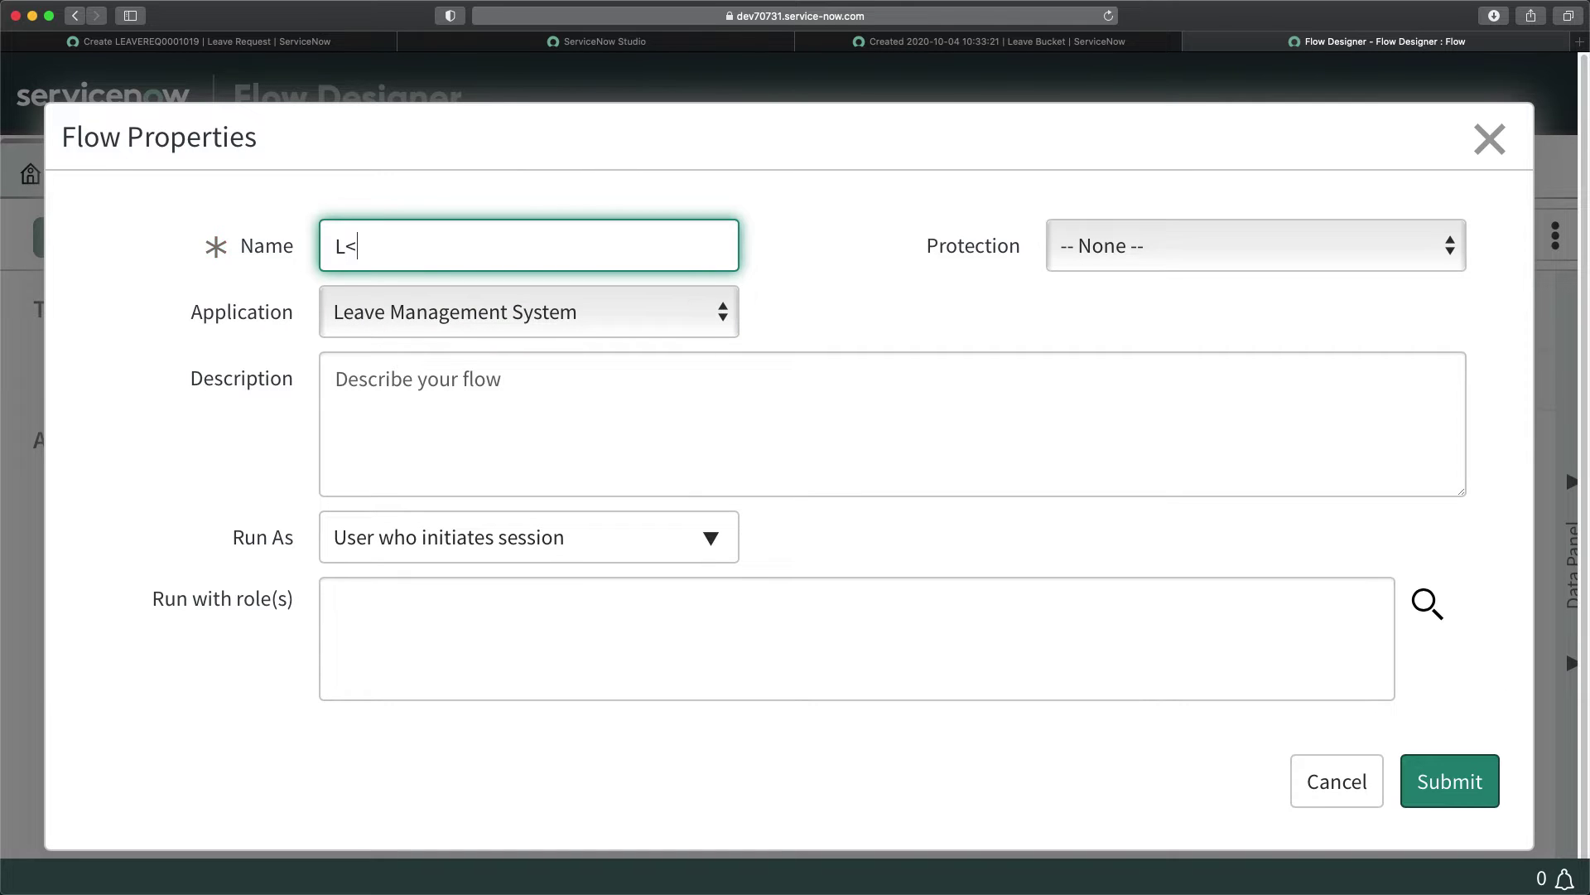
text(MC)
key(BackSpace)
text(S Wor)
text(kflow)
key(BackSpace)
key(BackSpace)
key(BackSpace)
key(BackSpace)
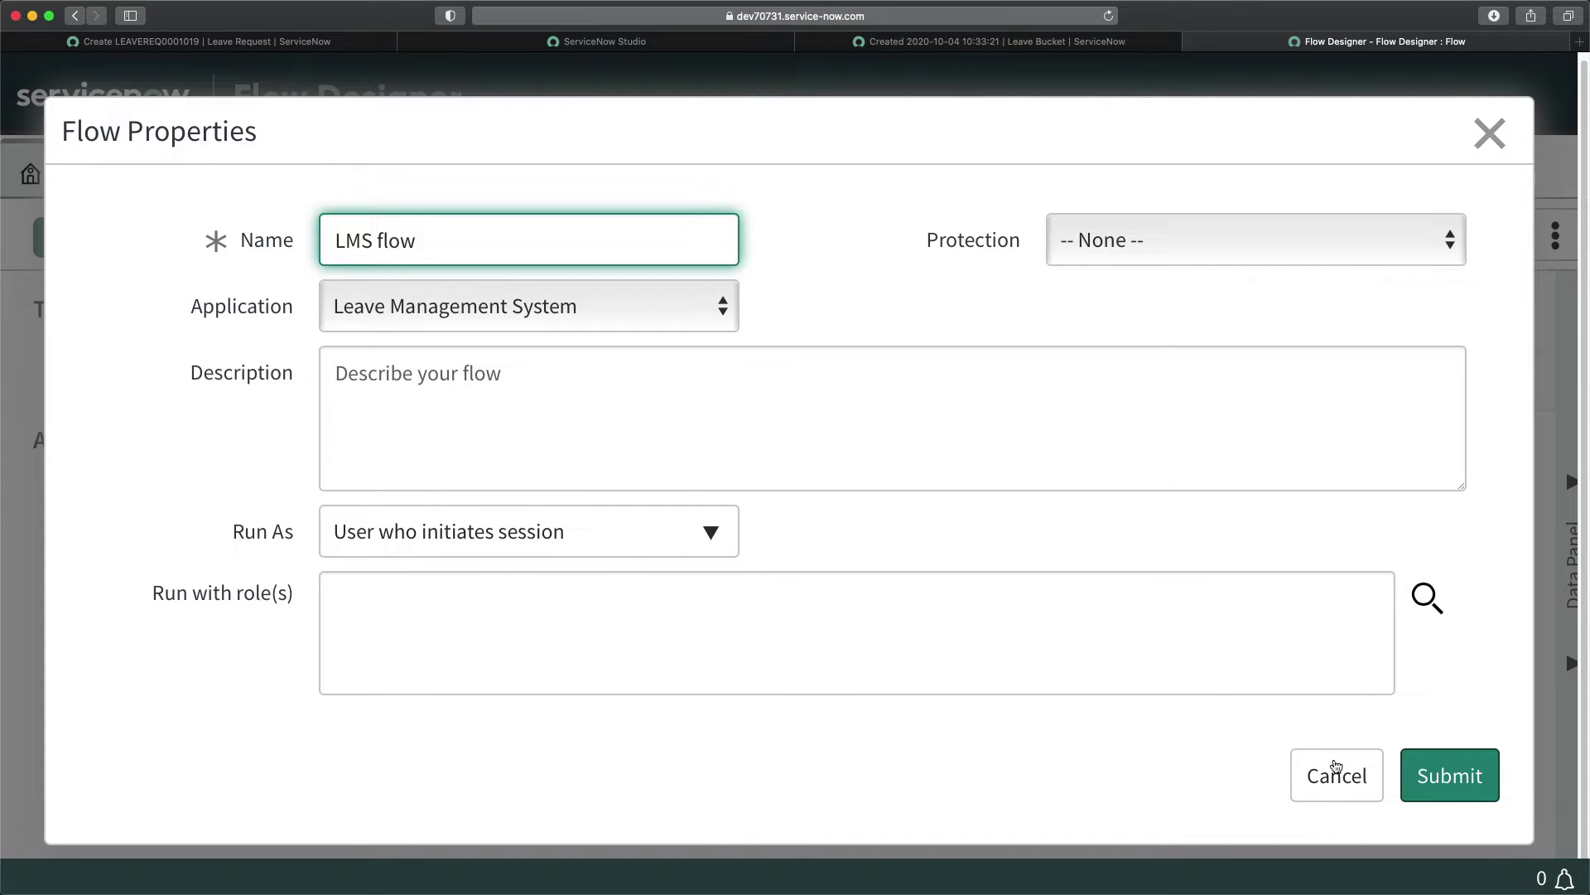
click(1443, 782)
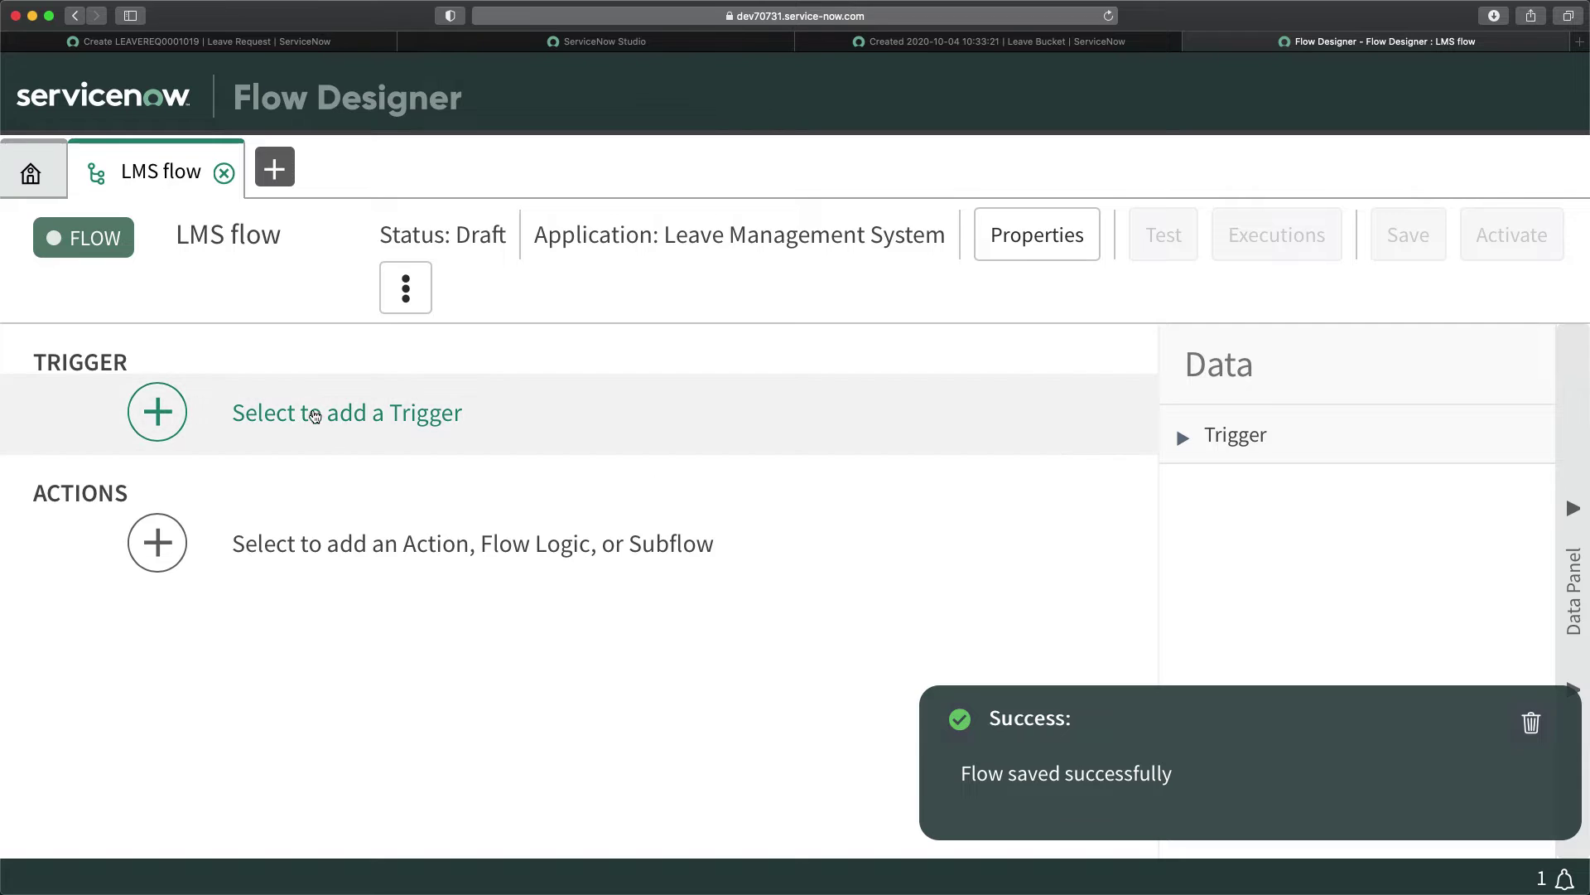
Add a trigger to the flow that fires when a record is created.
click(347, 418)
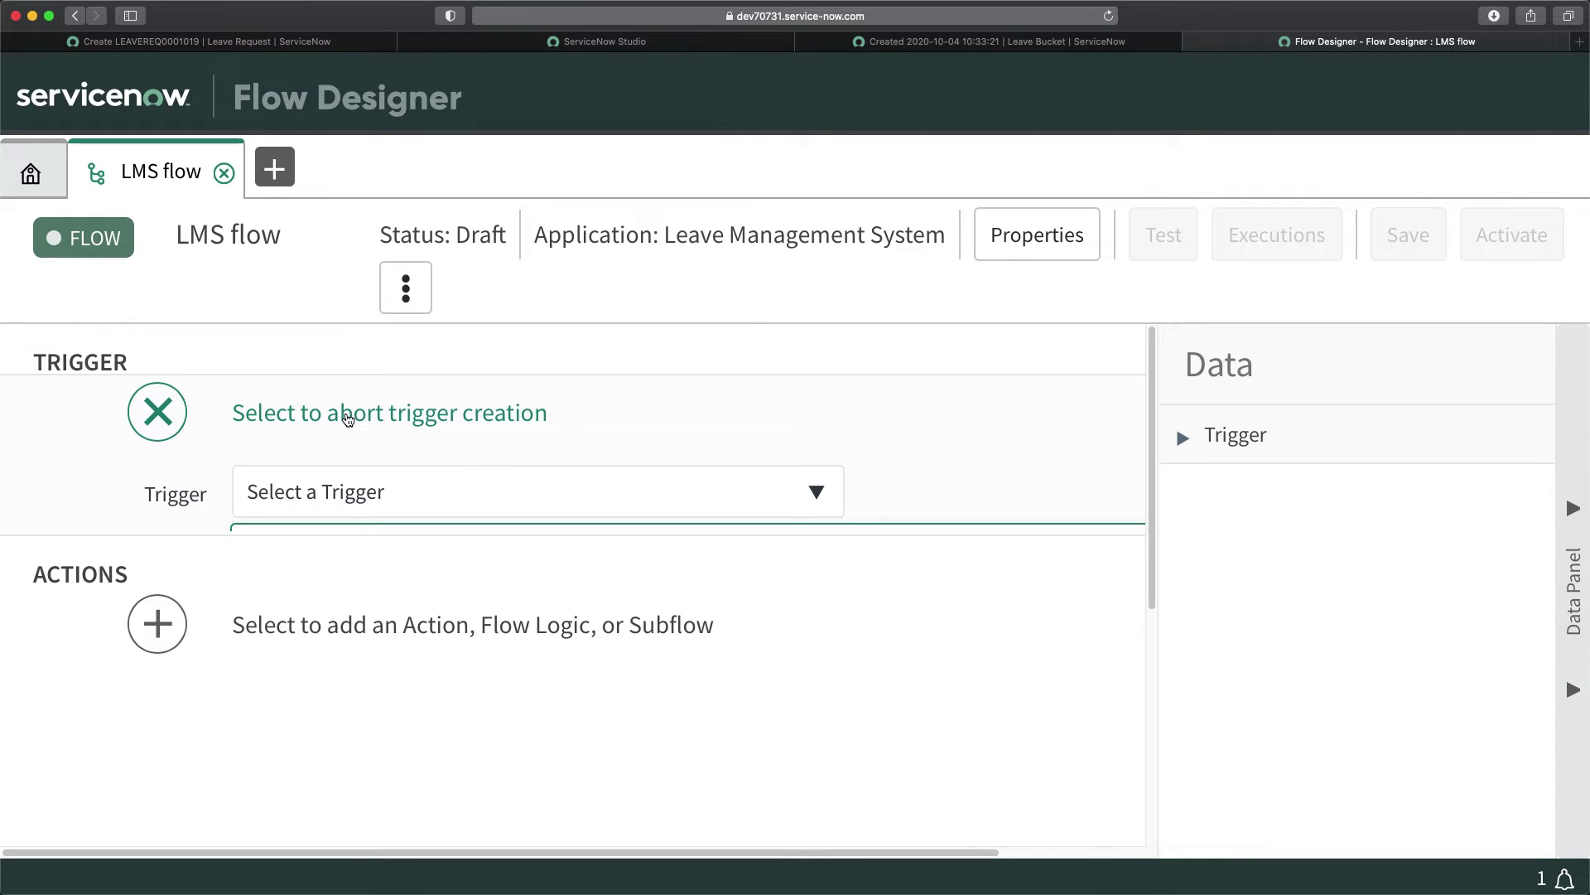
click(423, 499)
click(352, 494)
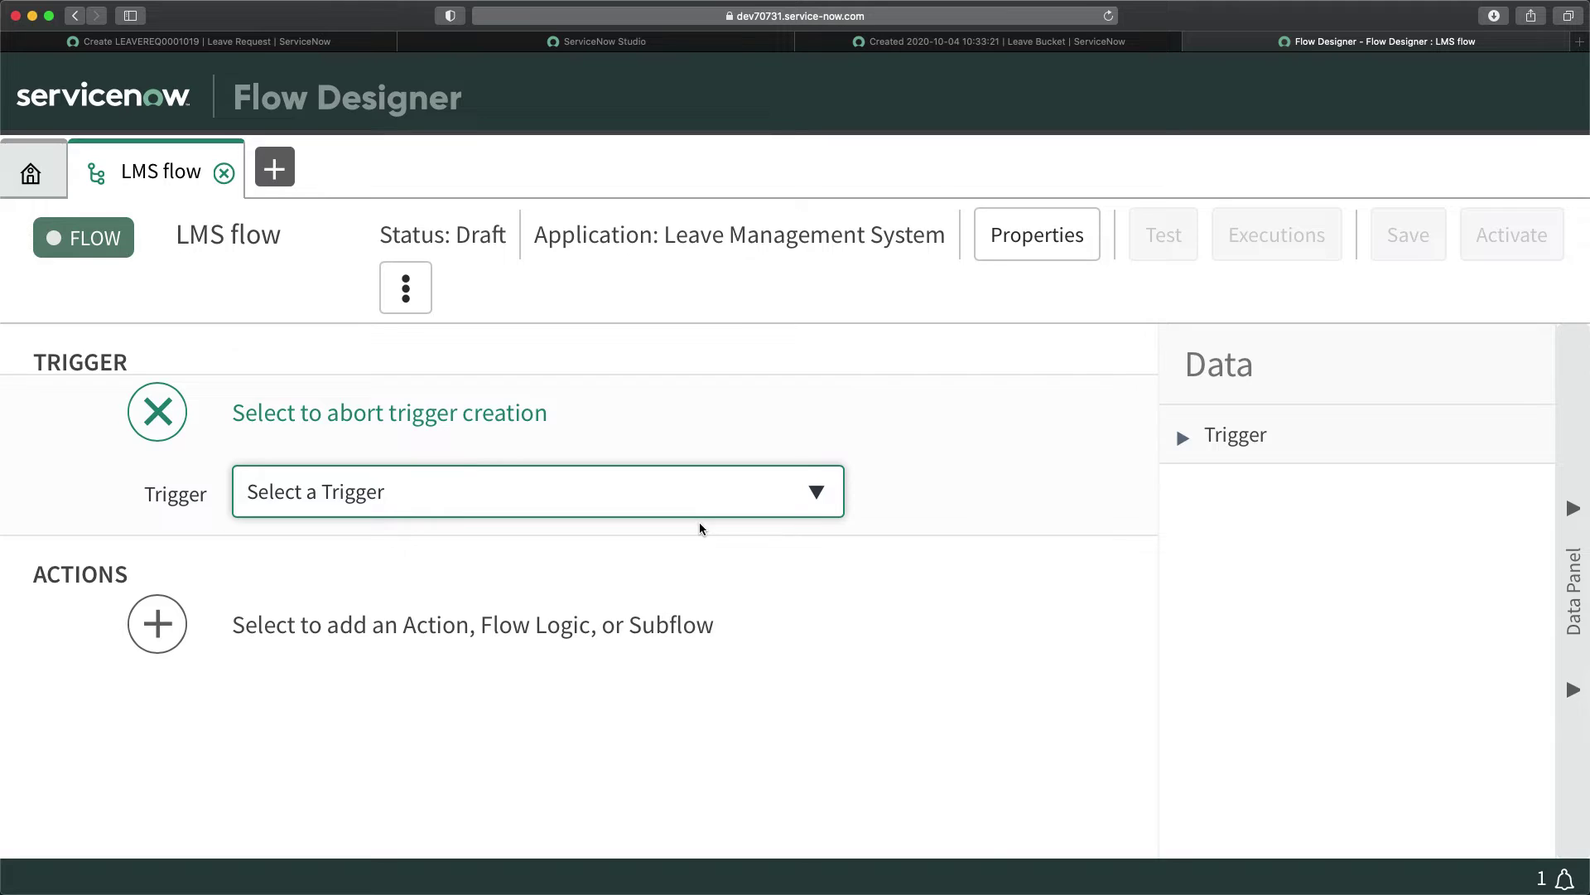
key(super+minus)
key(super+minus)
key(super+minus)
click(1180, 462)
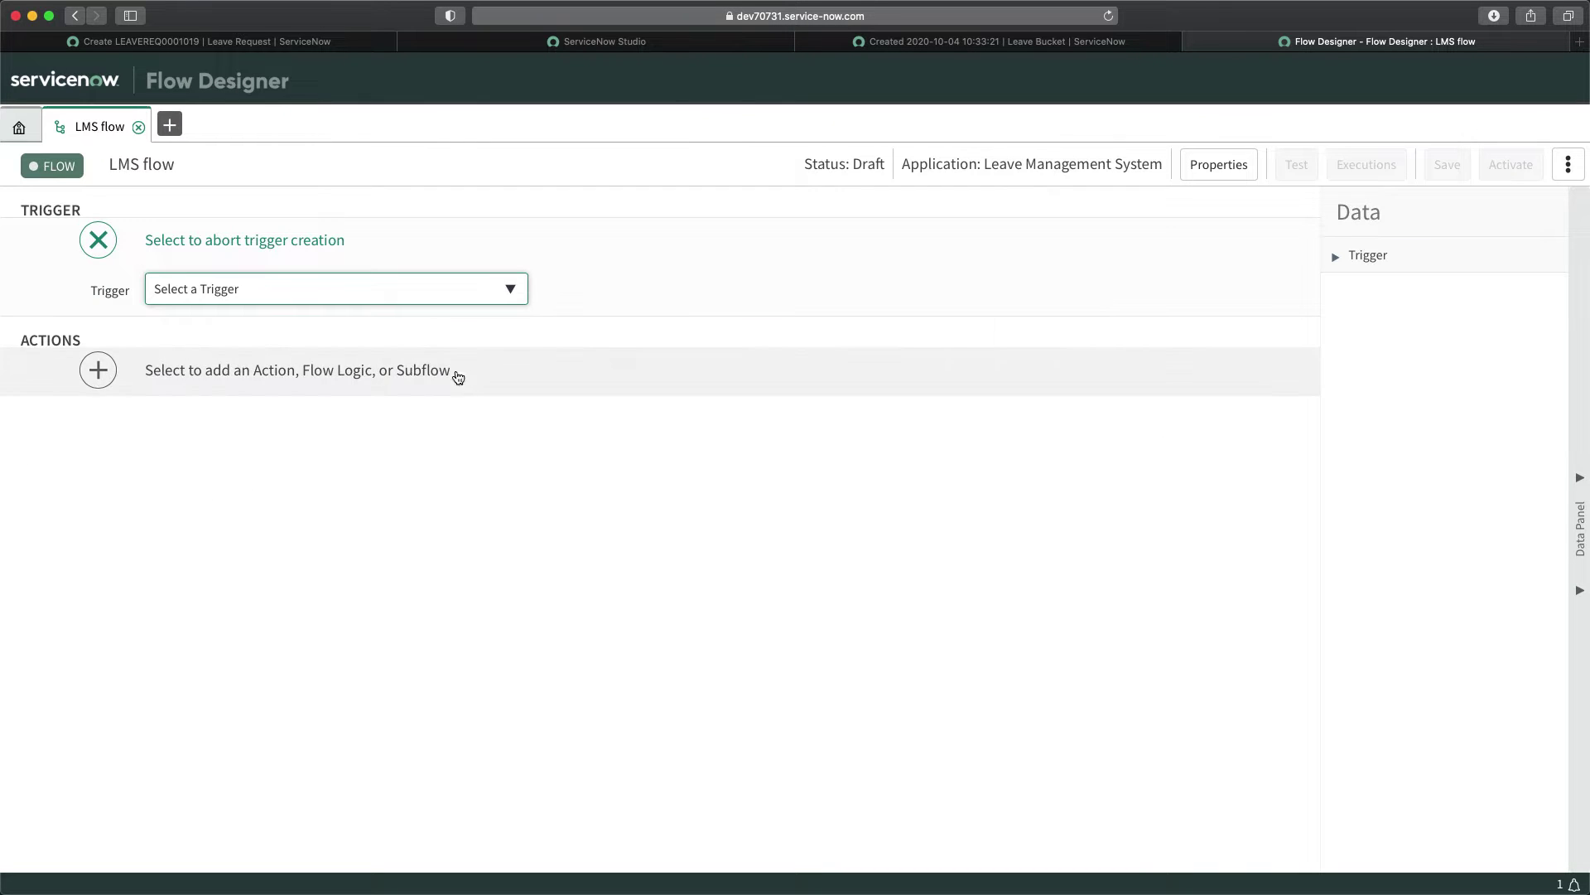
click(409, 302)
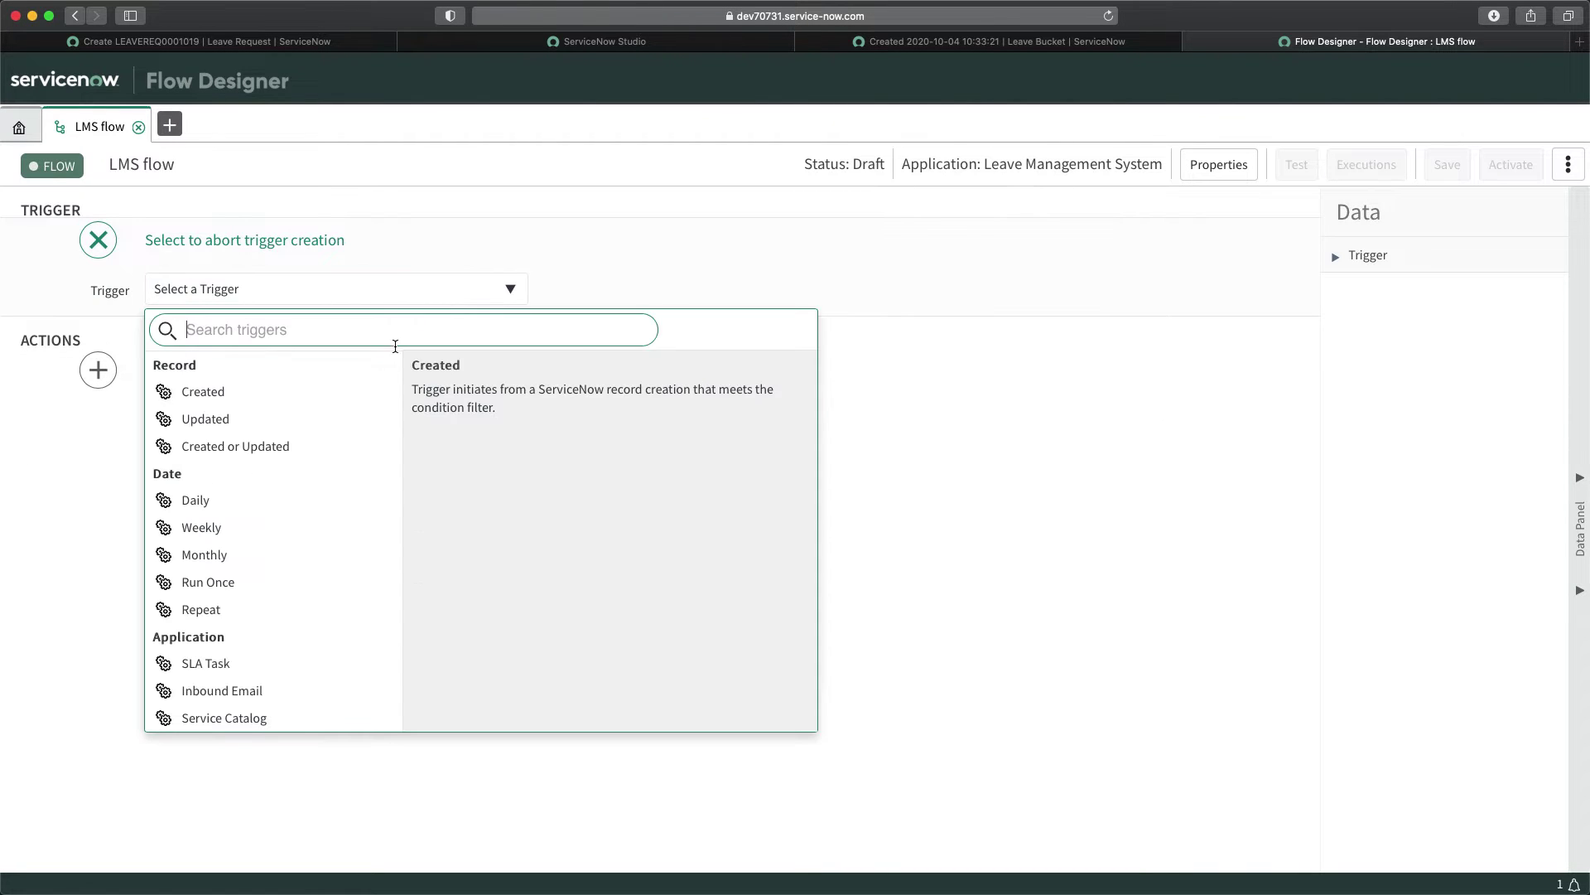
click(212, 391)
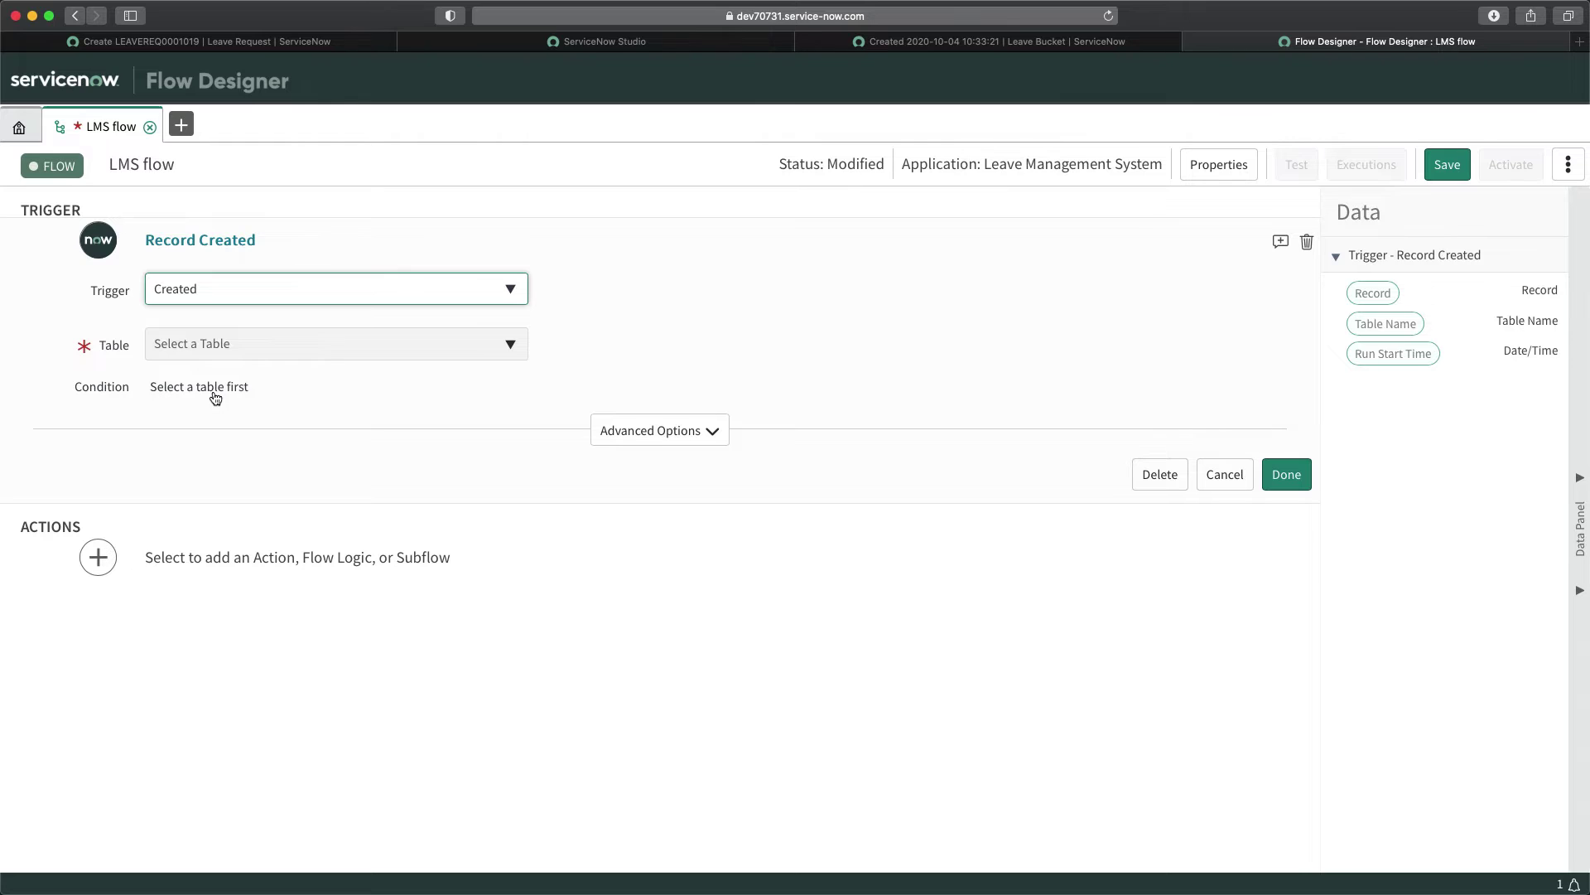
Set the trigger's table to Leave Request [x_26328_lms_leave_request].
click(284, 345)
text(l)
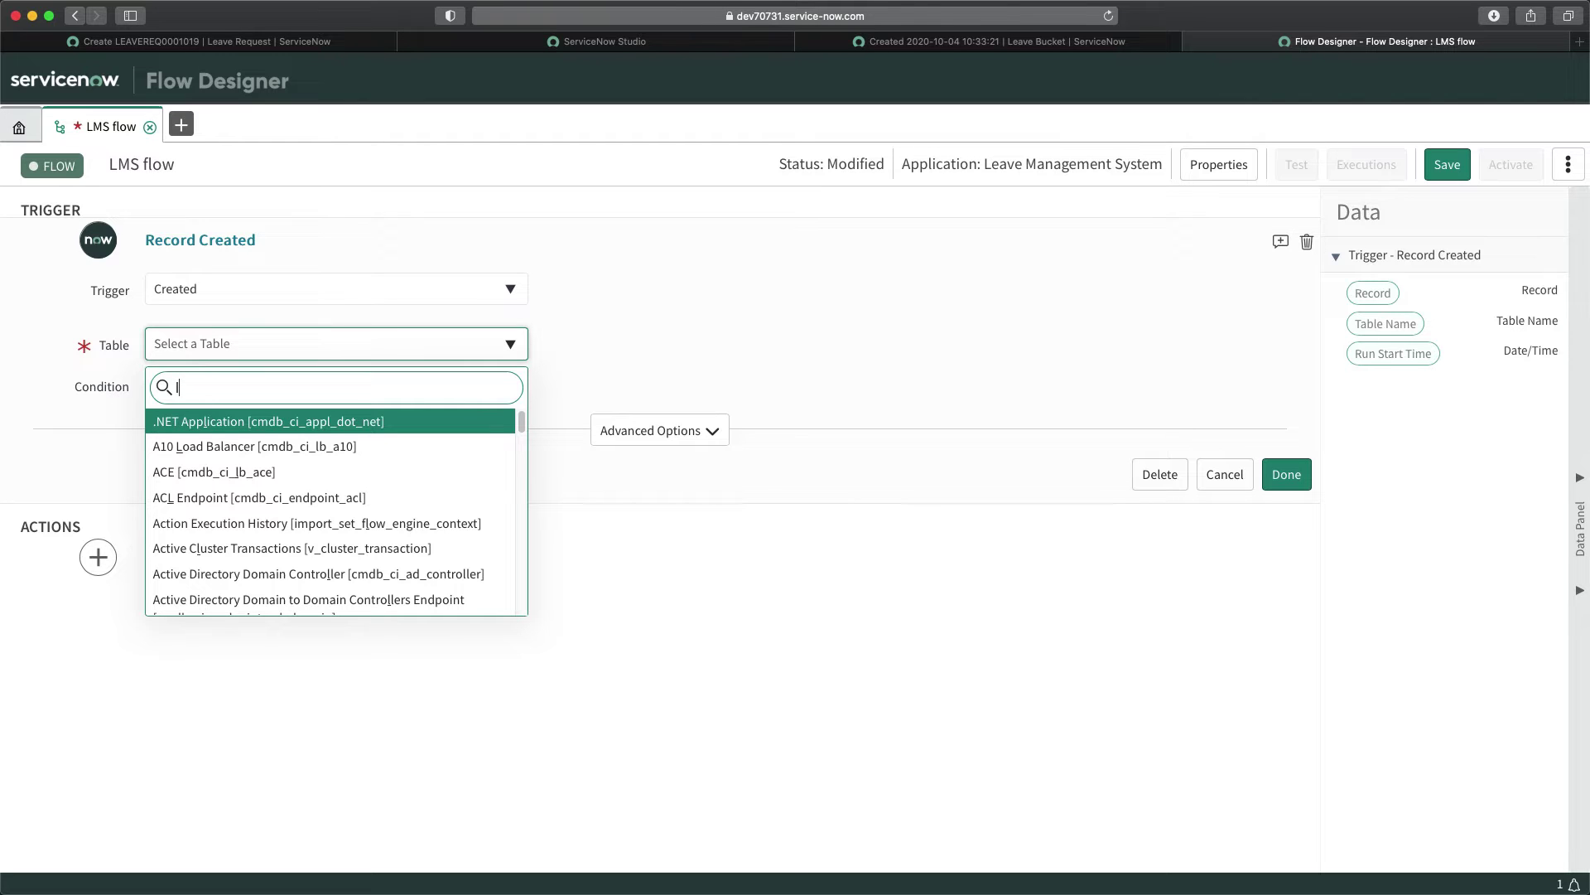
text(eave)
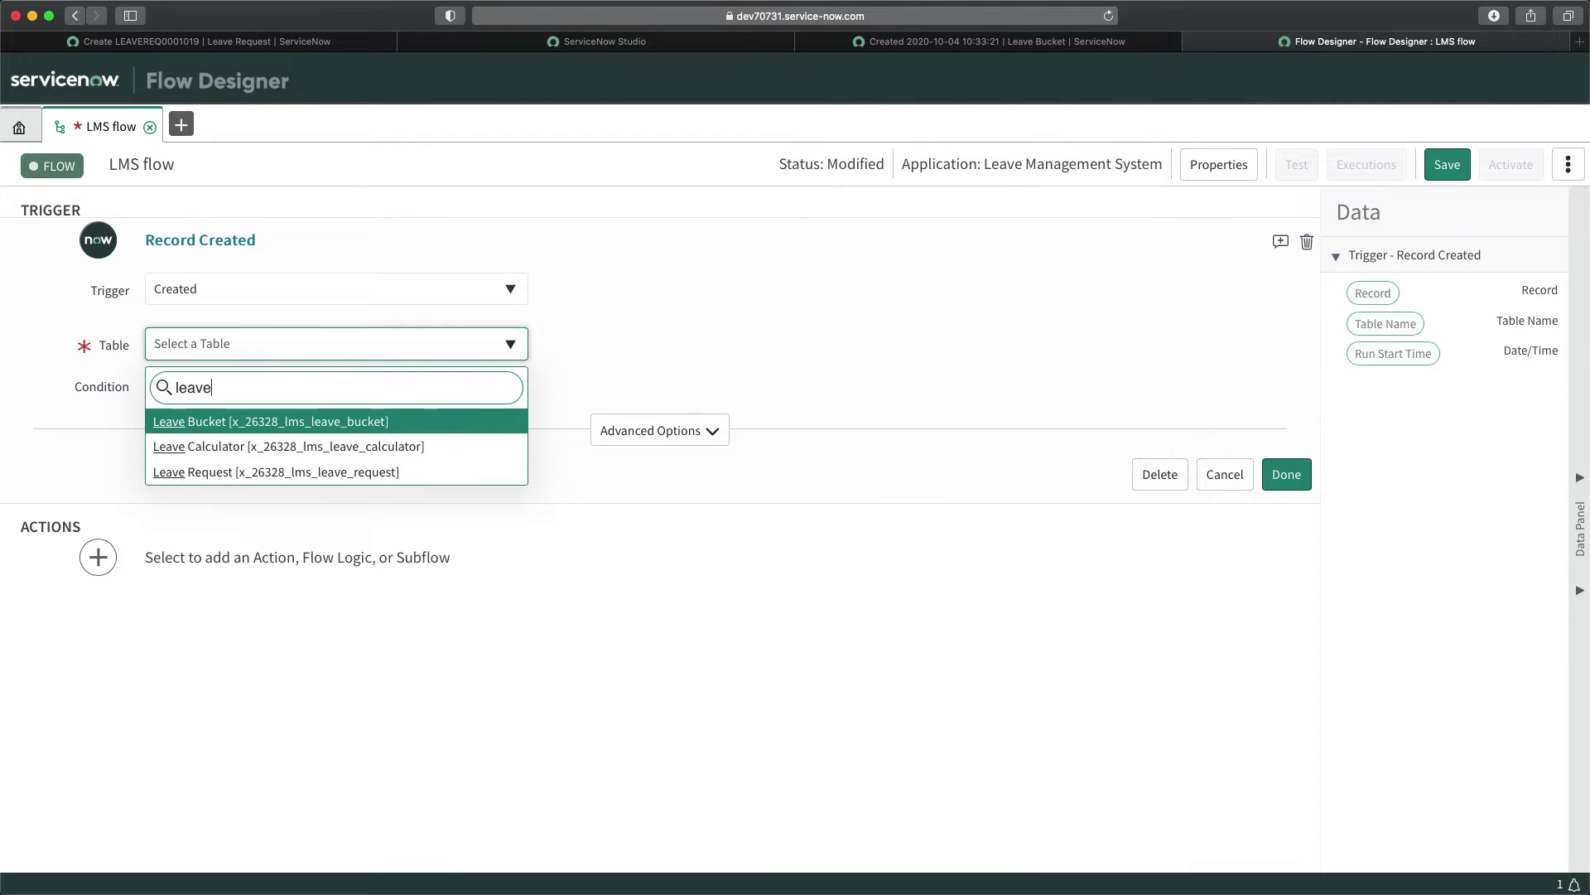
key(Down)
key(Down)
key(Return)
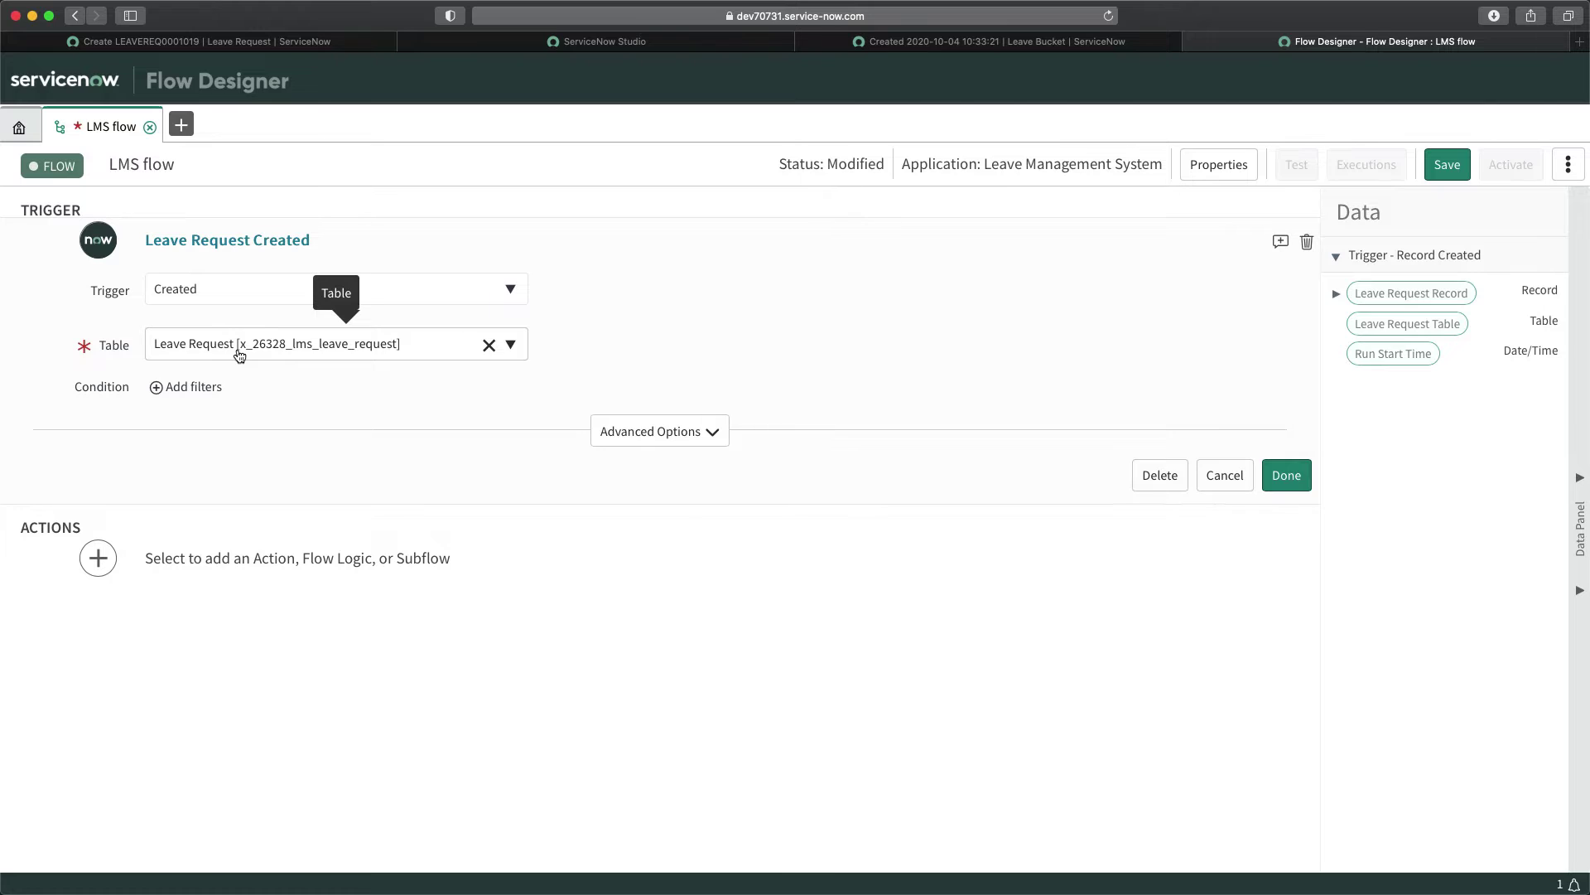
Add the condition "Duration is not empty" to the trigger and finish the trigger's setup.
click(186, 389)
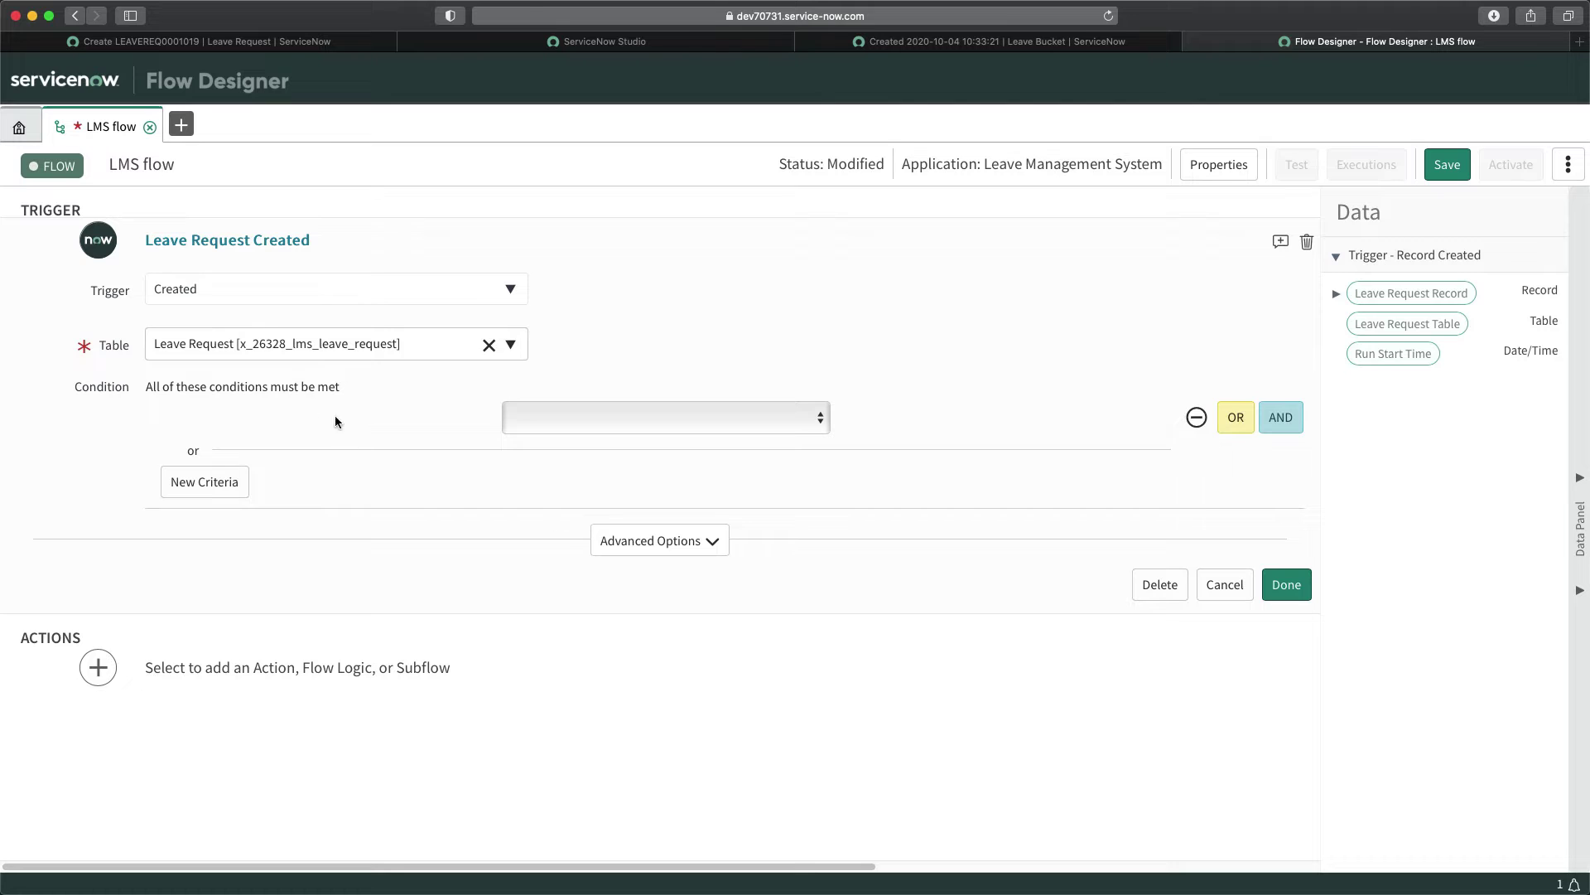
click(307, 421)
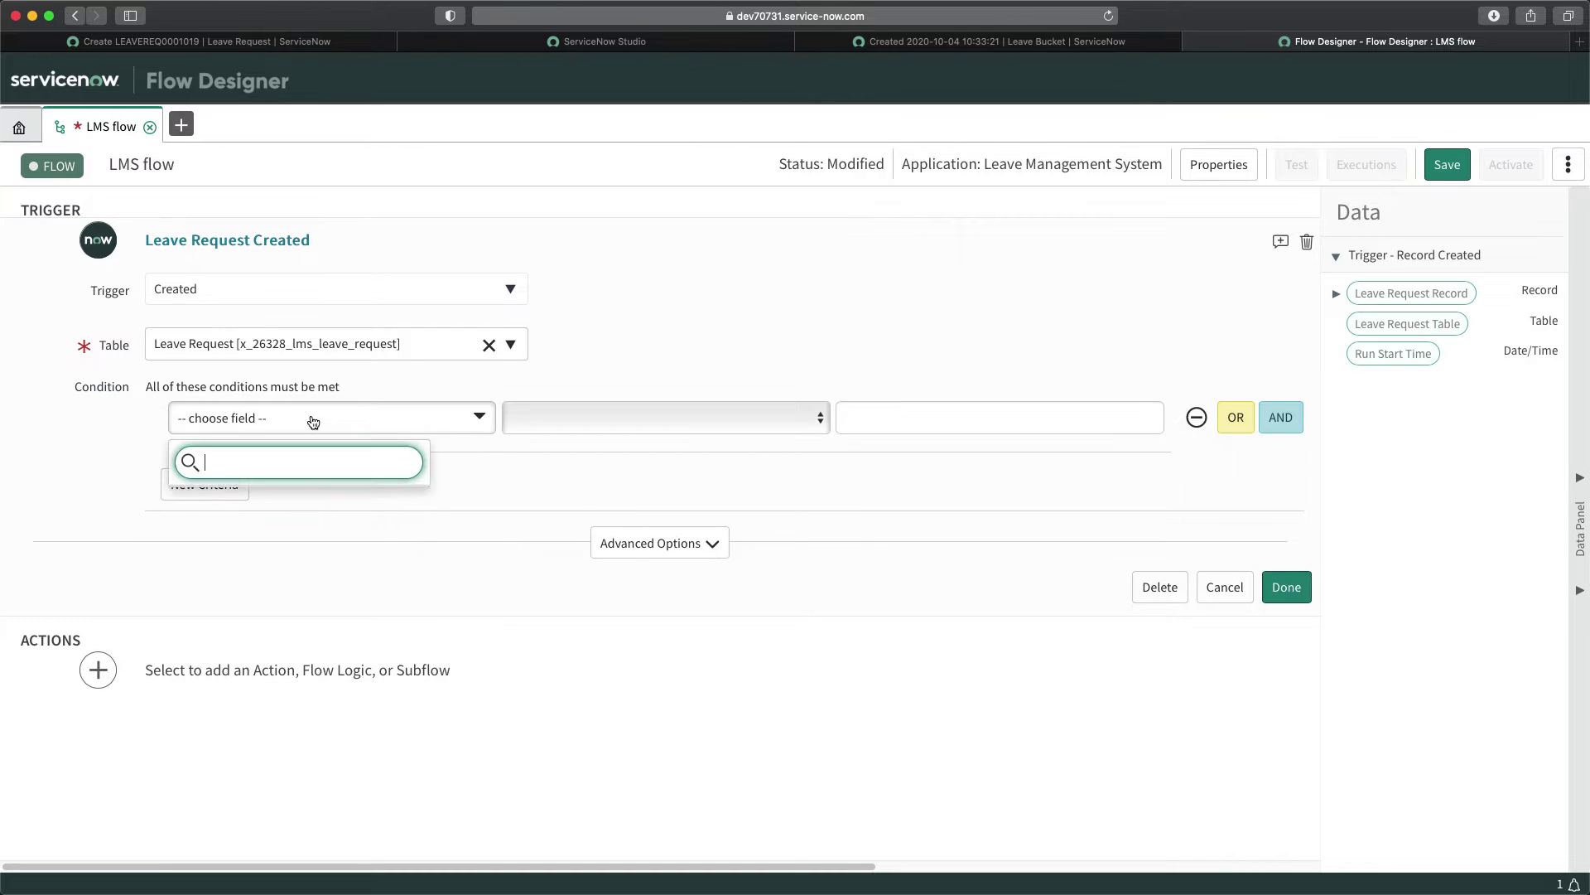
text(dura)
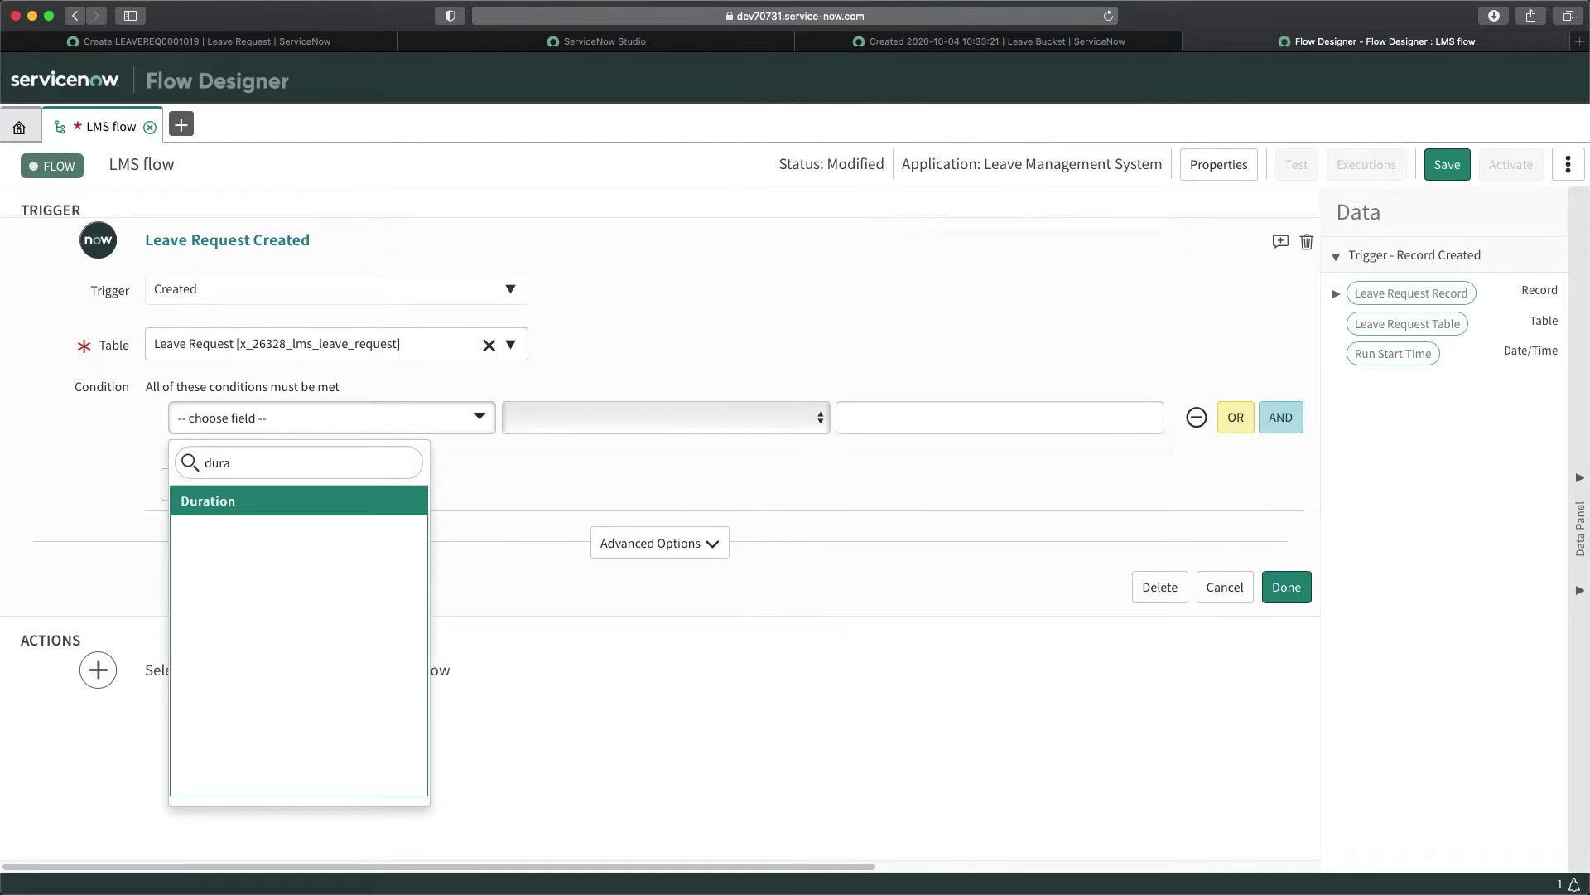
key(Return)
click(558, 419)
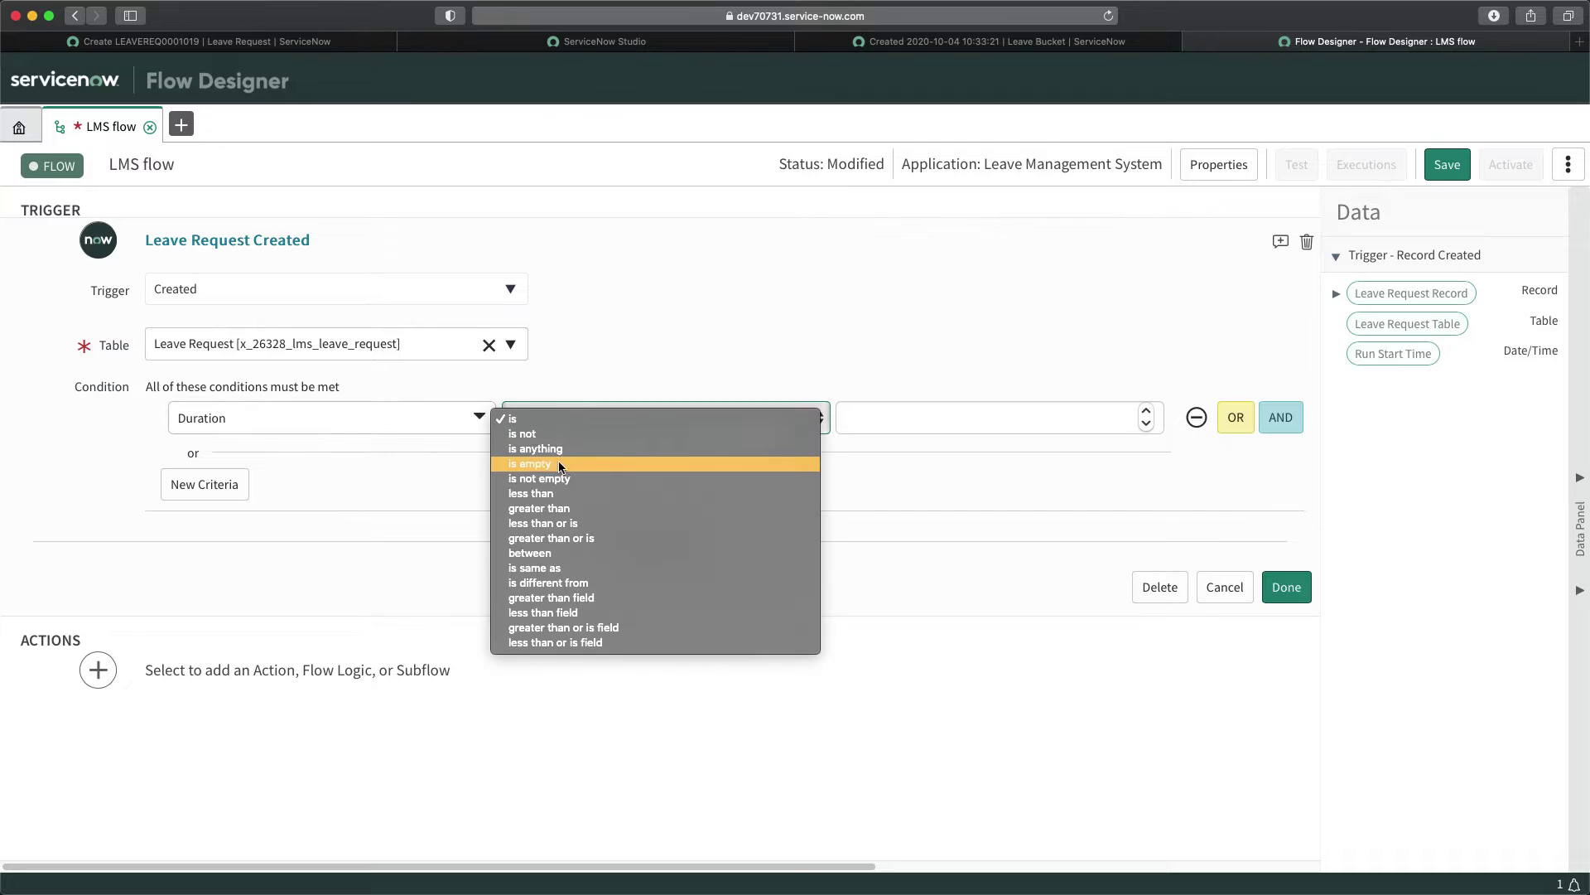
click(571, 478)
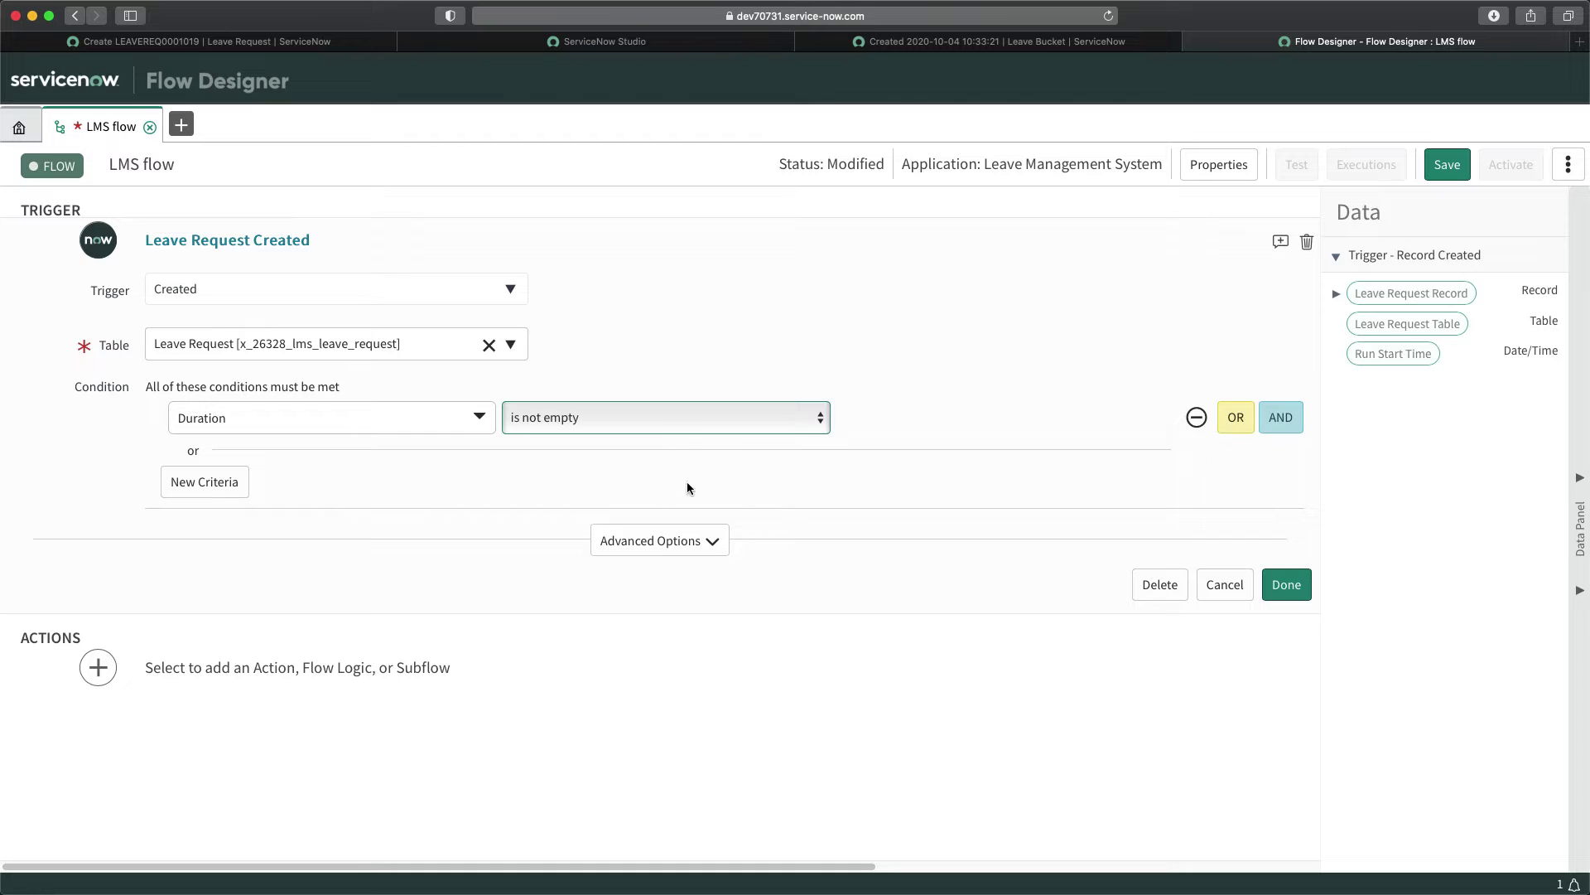
click(1284, 584)
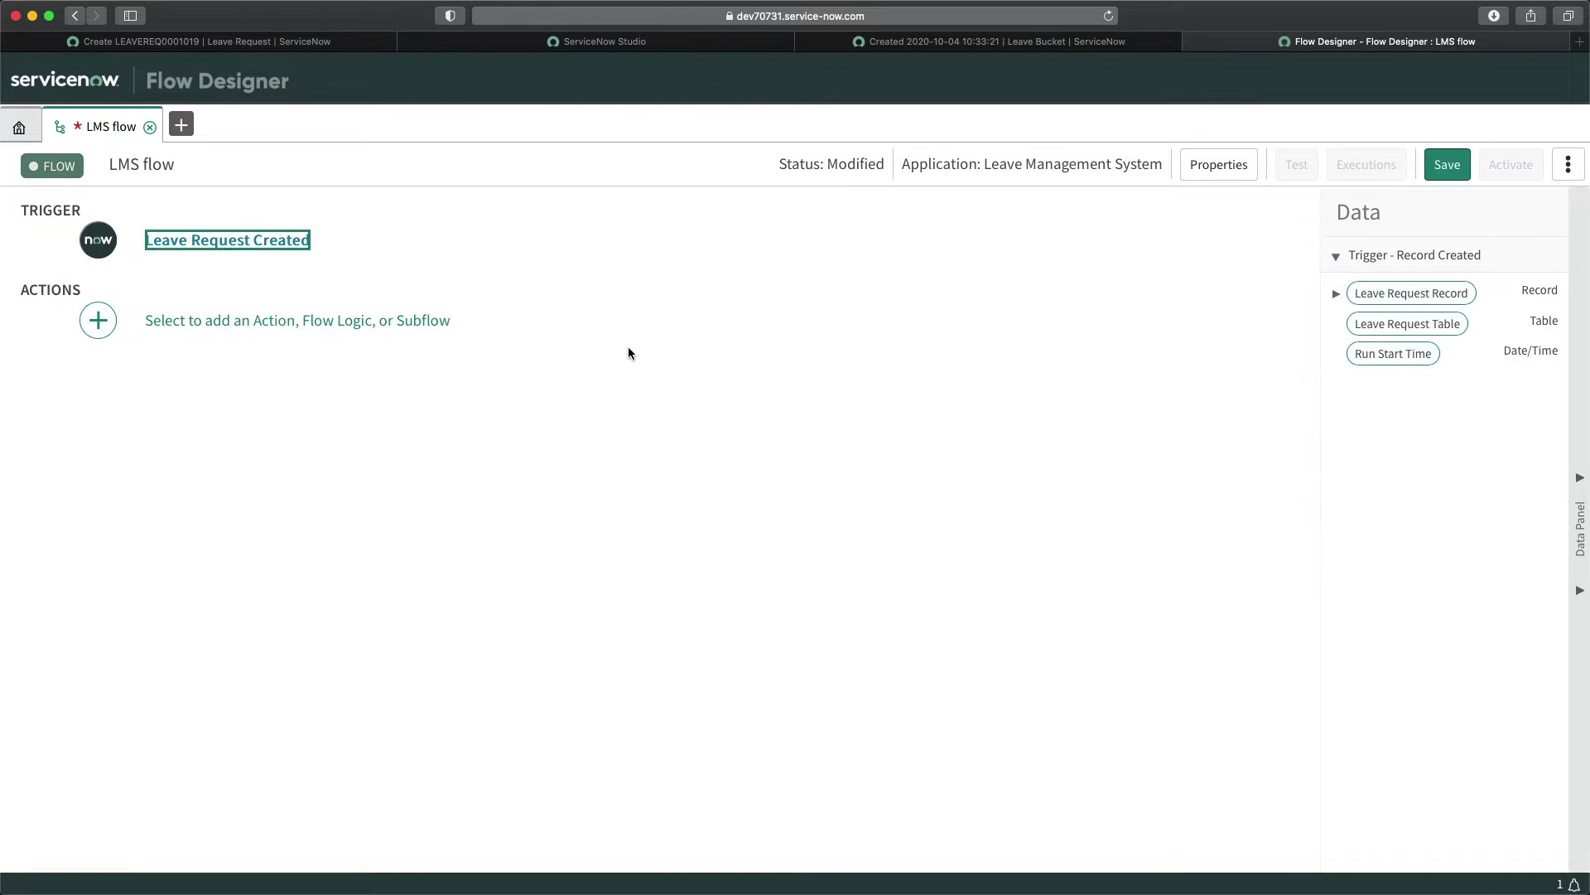
Add a ServiceNow Core Update Record action as the flow's first action.
click(207, 323)
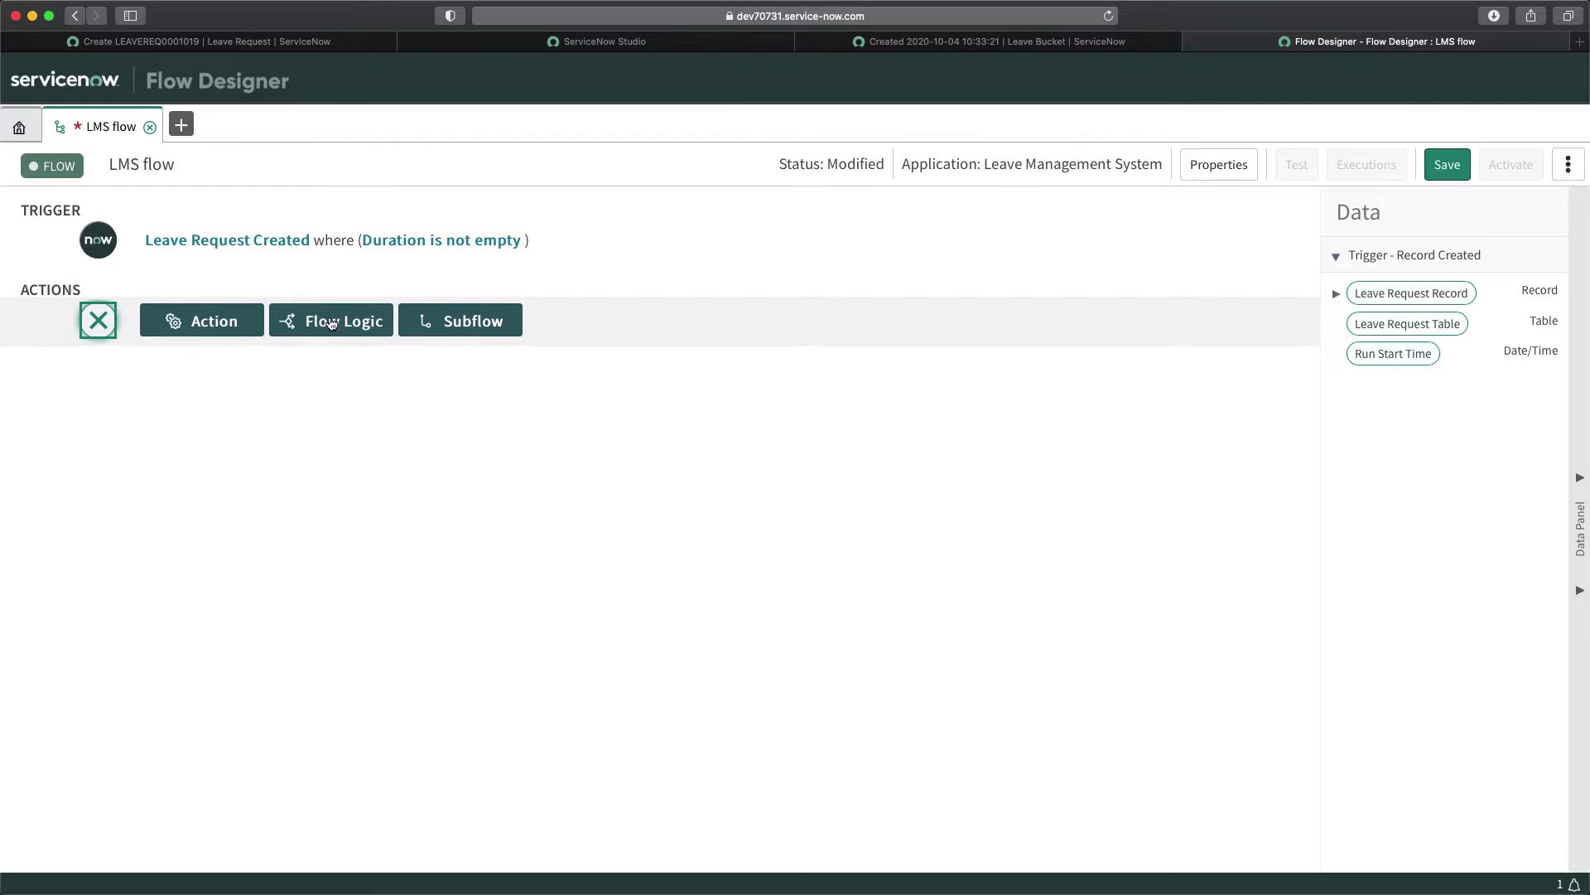
click(202, 327)
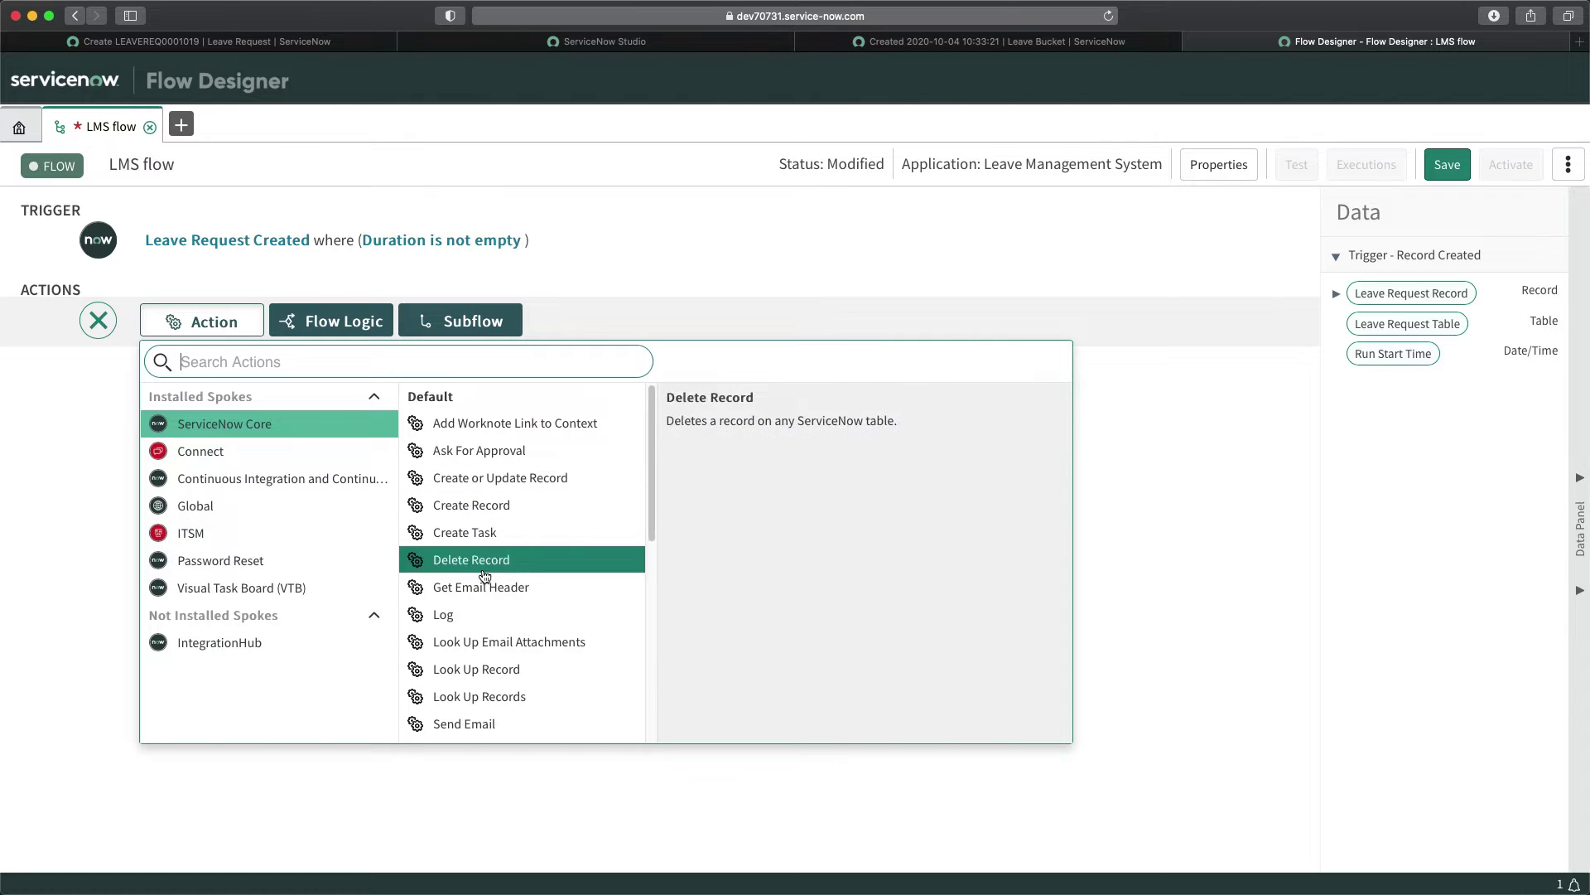
click(510, 481)
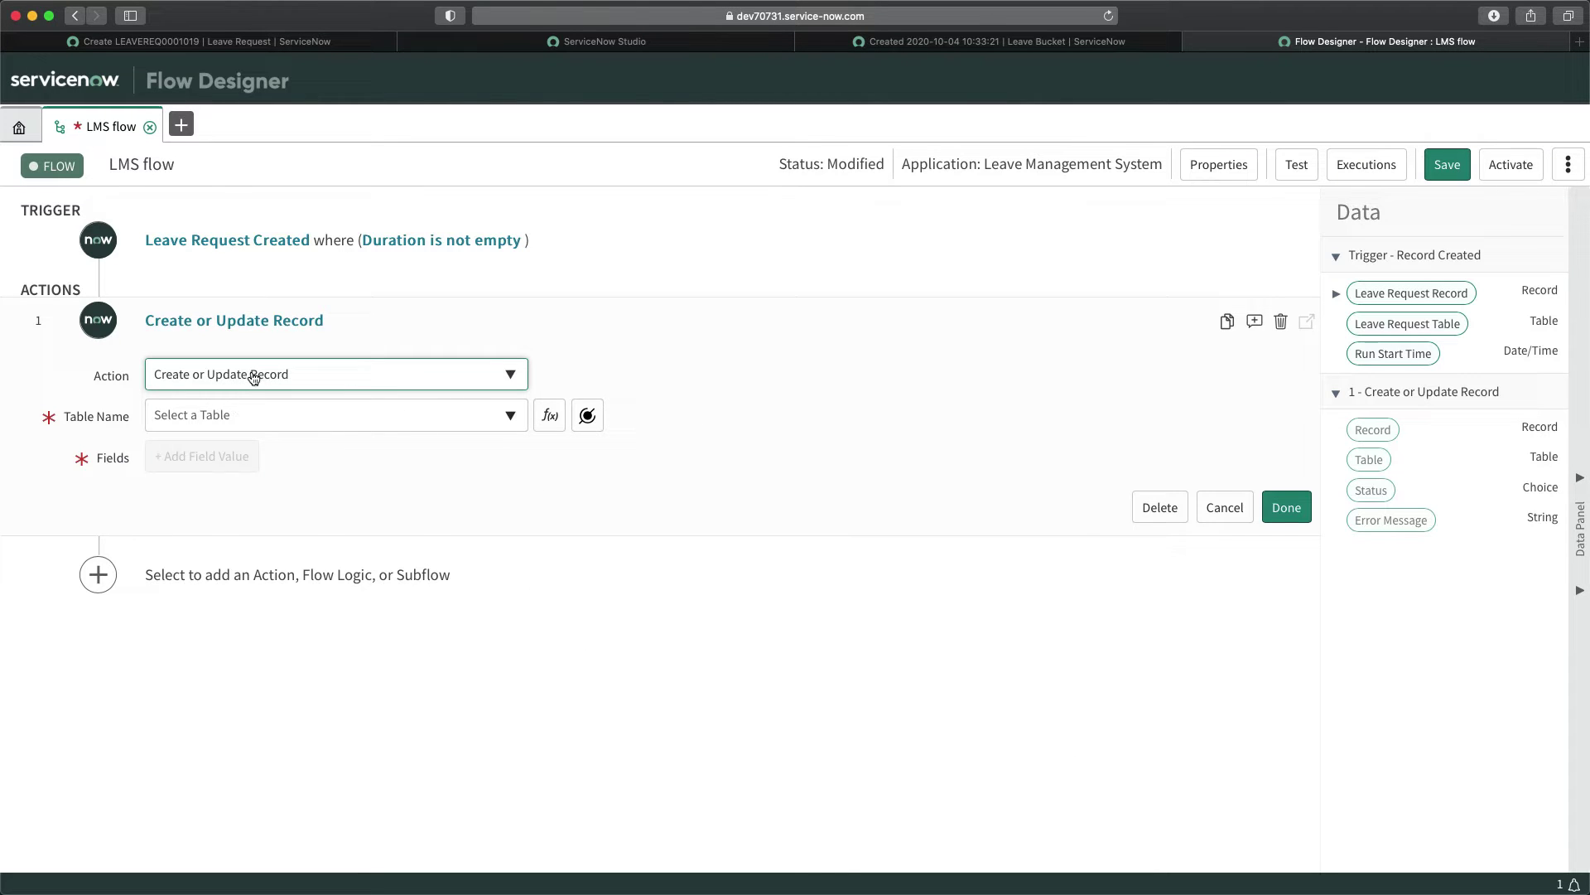
click(255, 380)
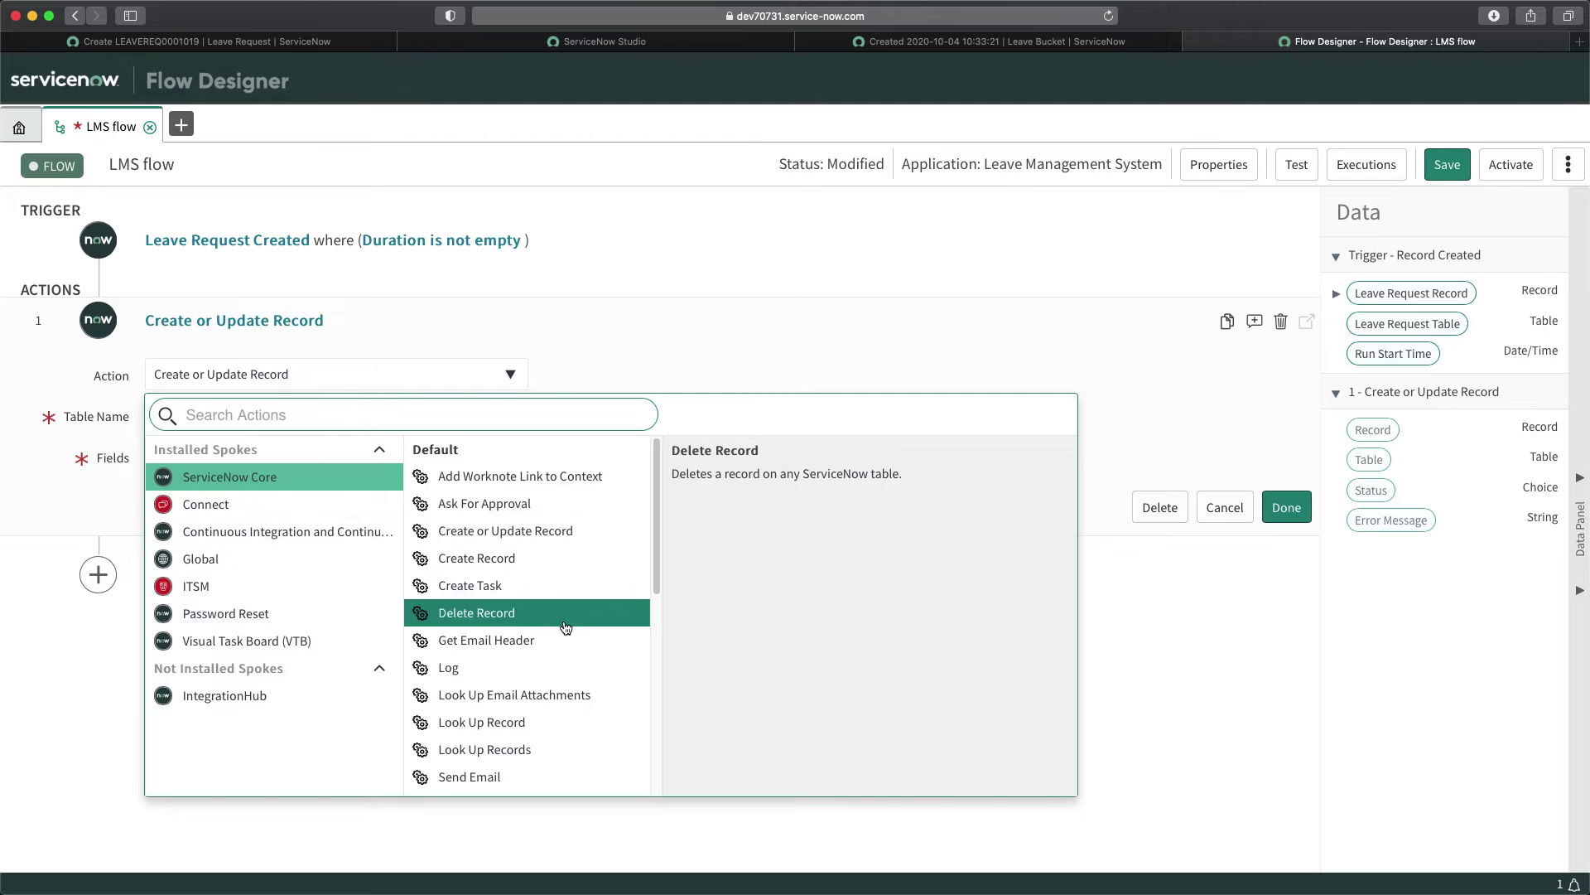
scroll(564, 622, down, 1)
scroll(565, 627, up, 1)
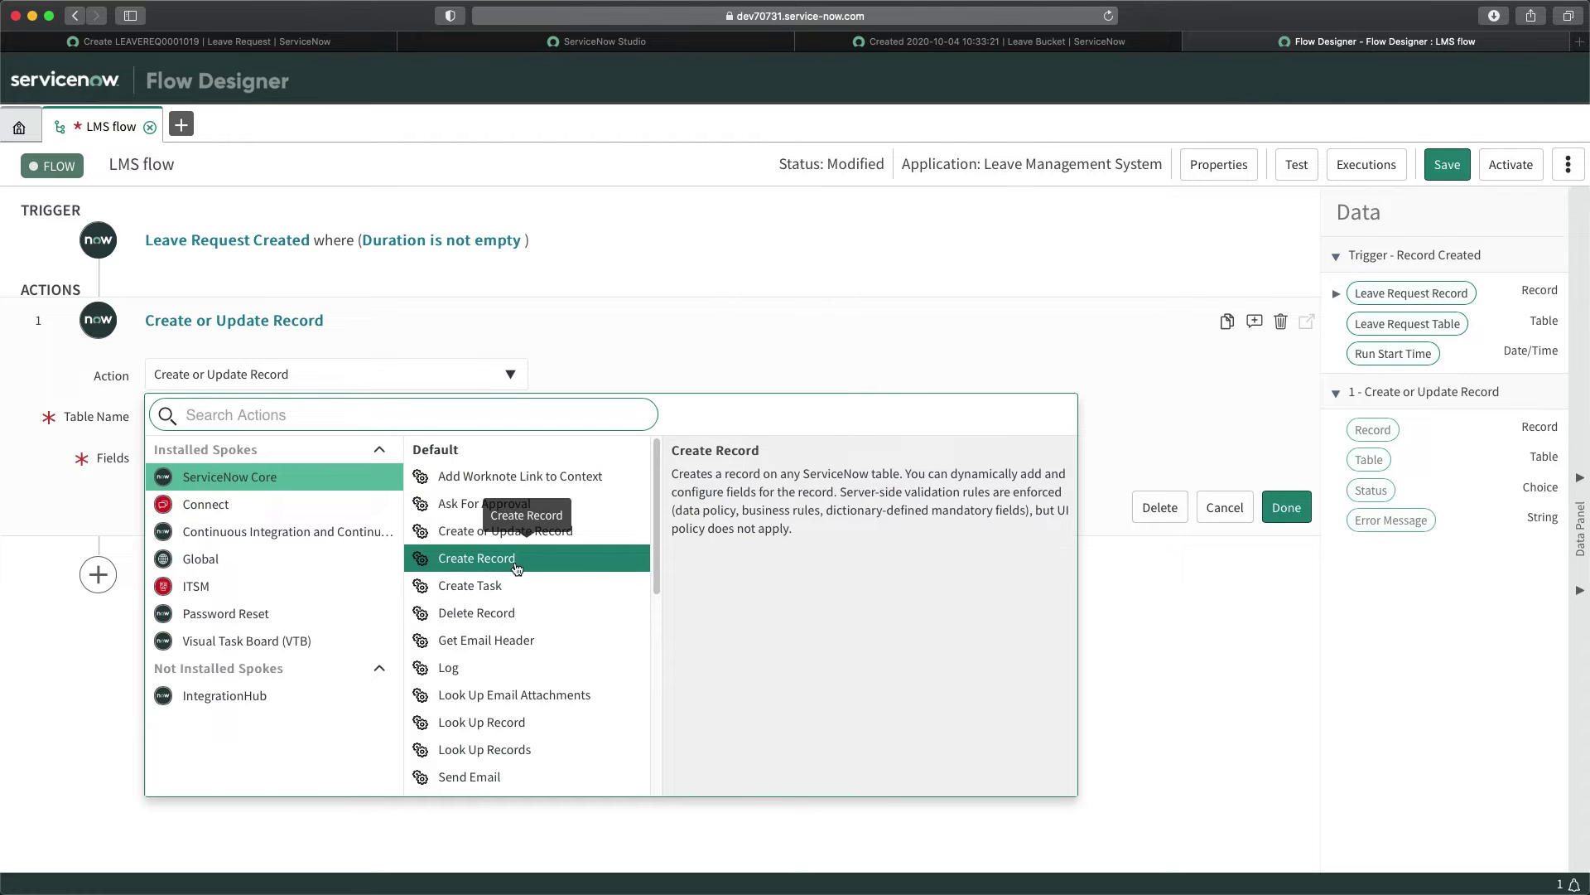
scroll(494, 650, down, 2)
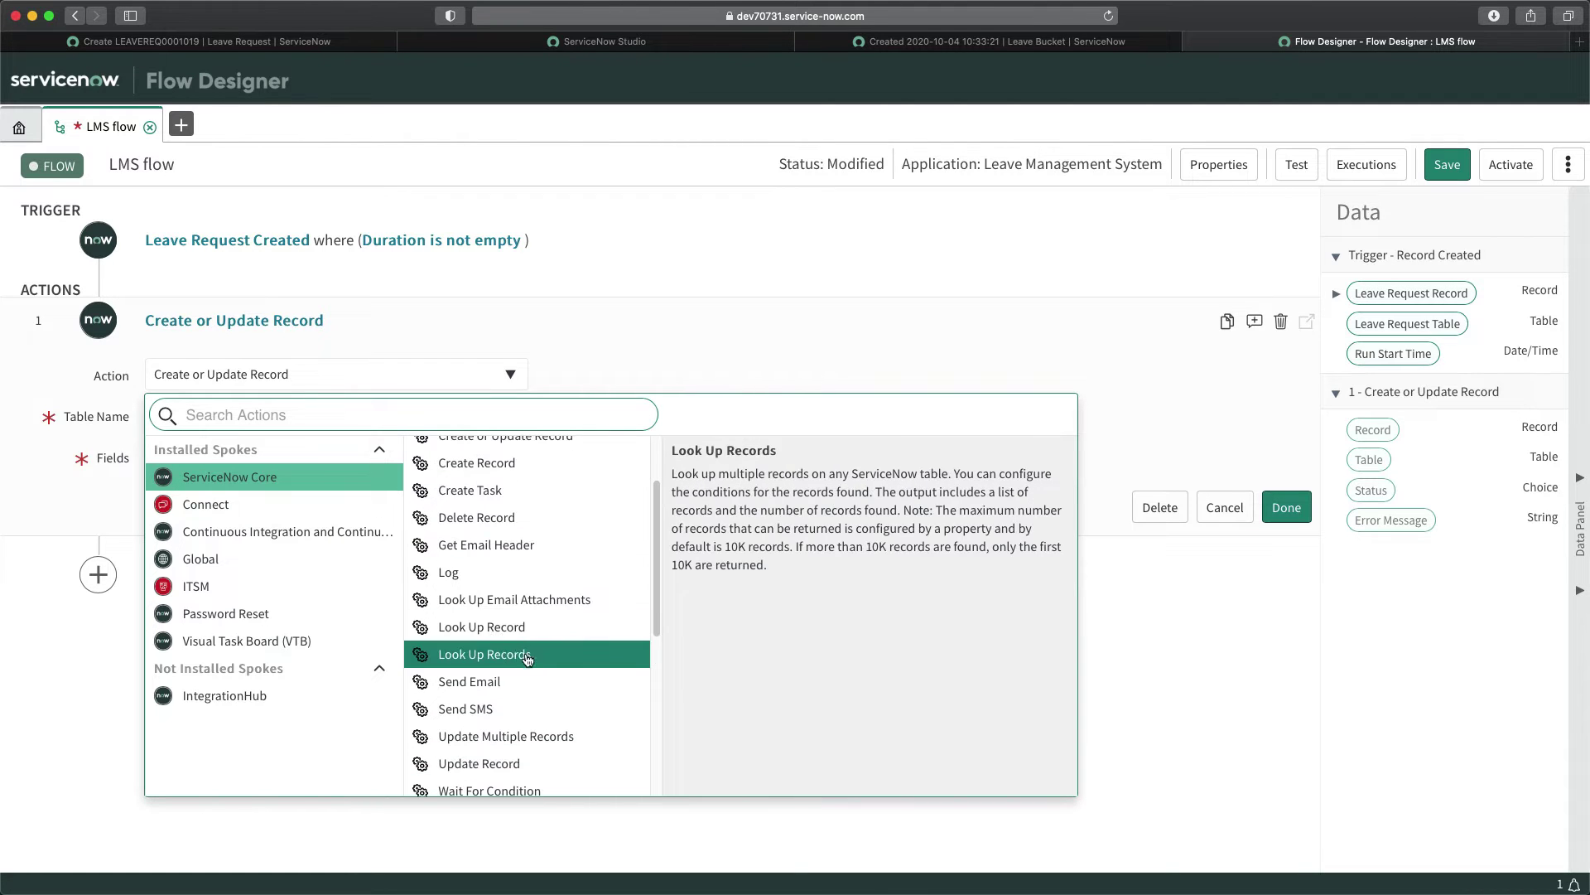
click(489, 763)
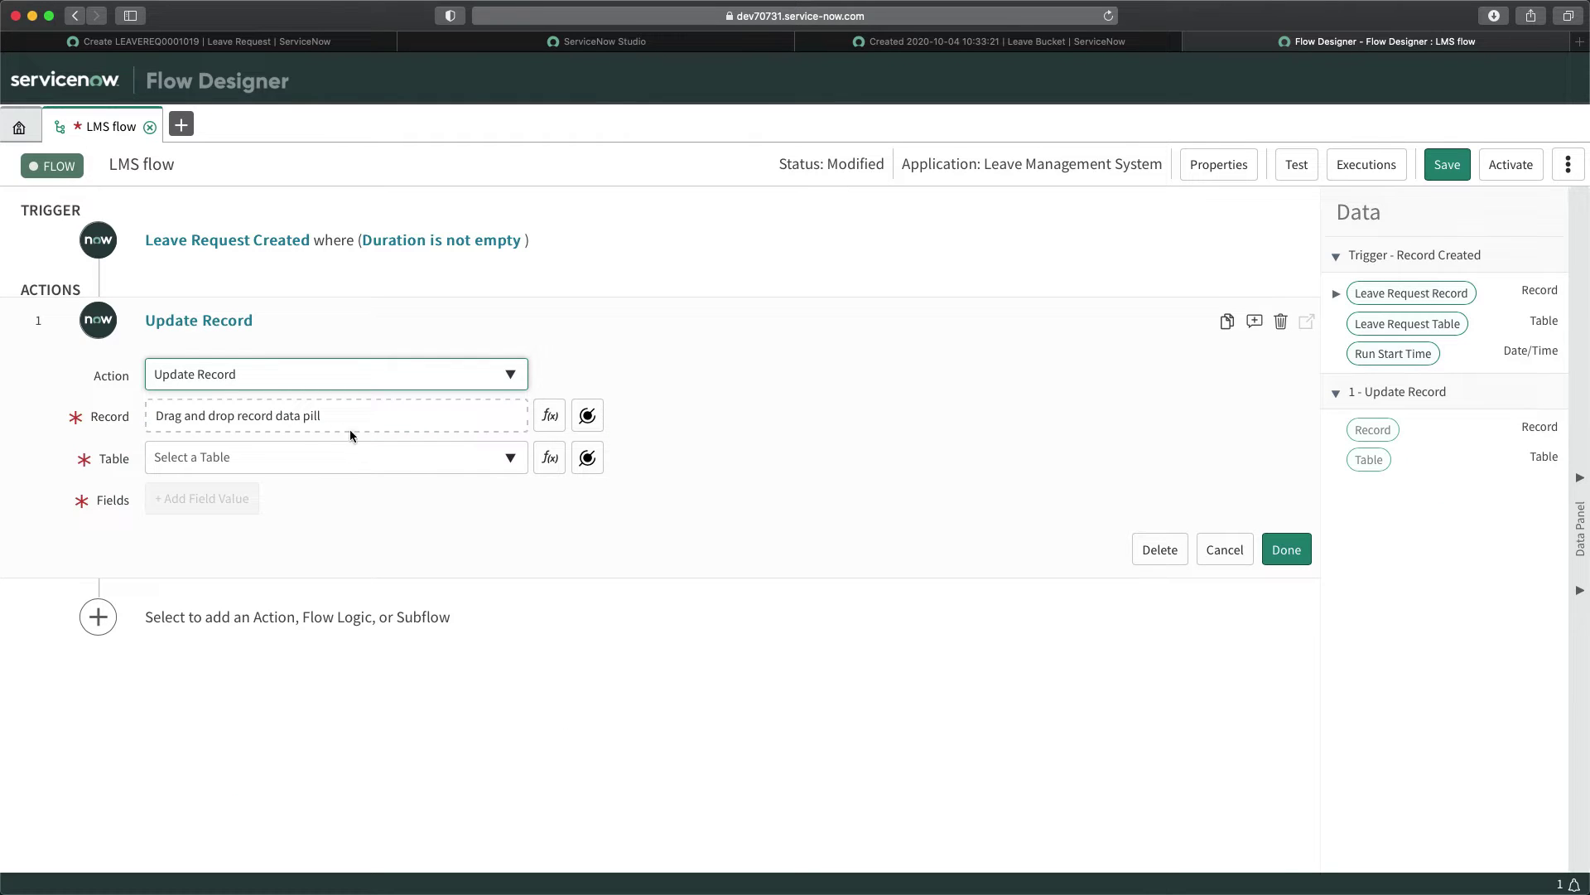
Set the record of the Update Record action to the trigger's Leave Request Record data pill.
click(586, 416)
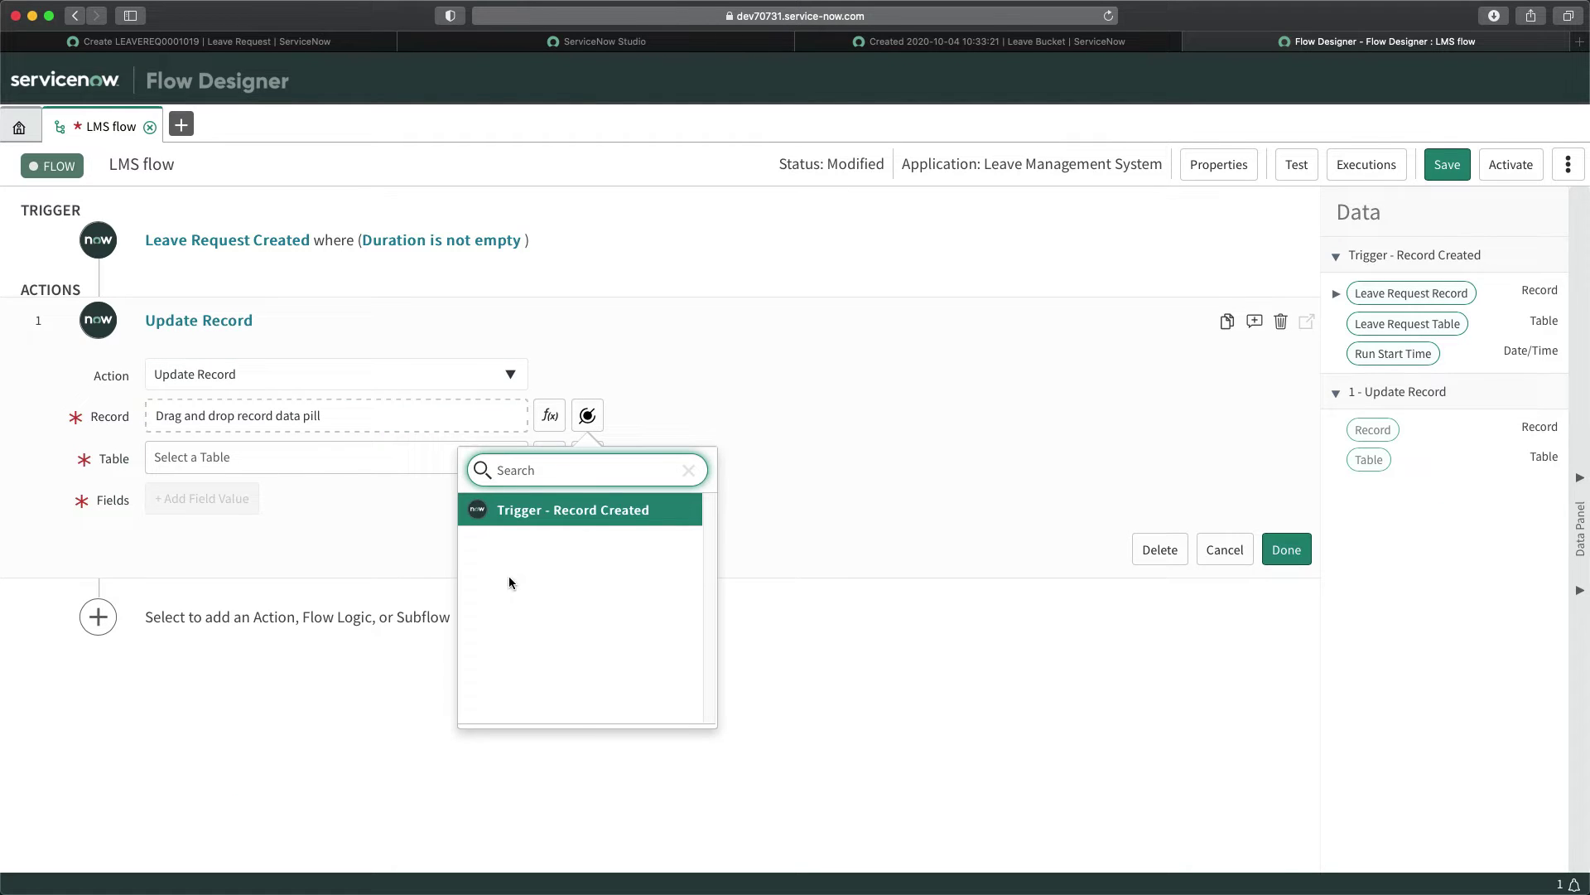
click(611, 508)
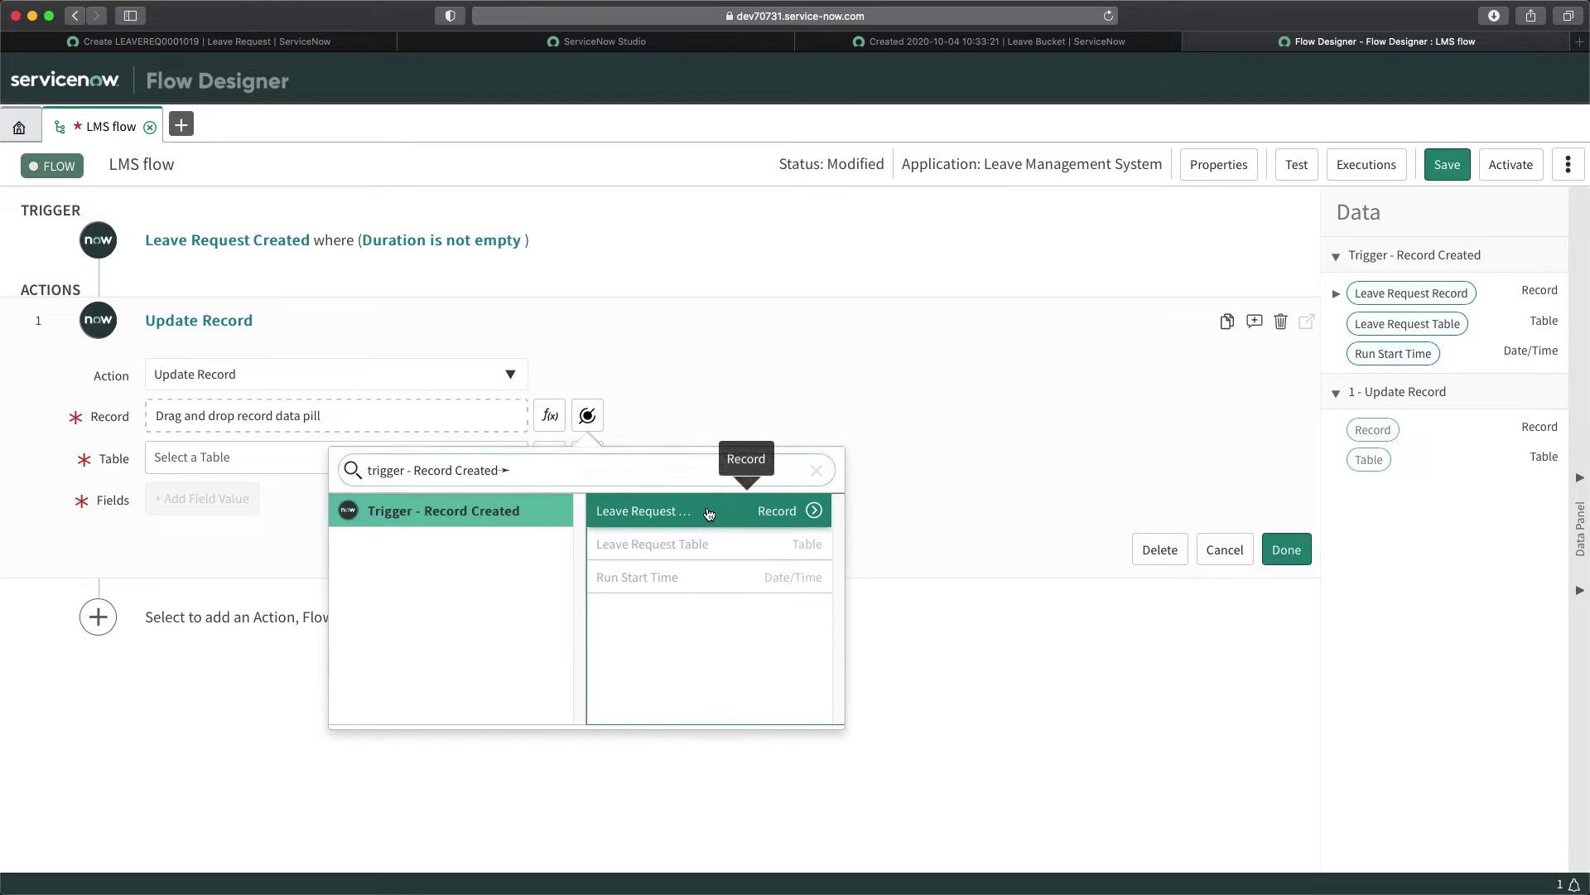
click(773, 509)
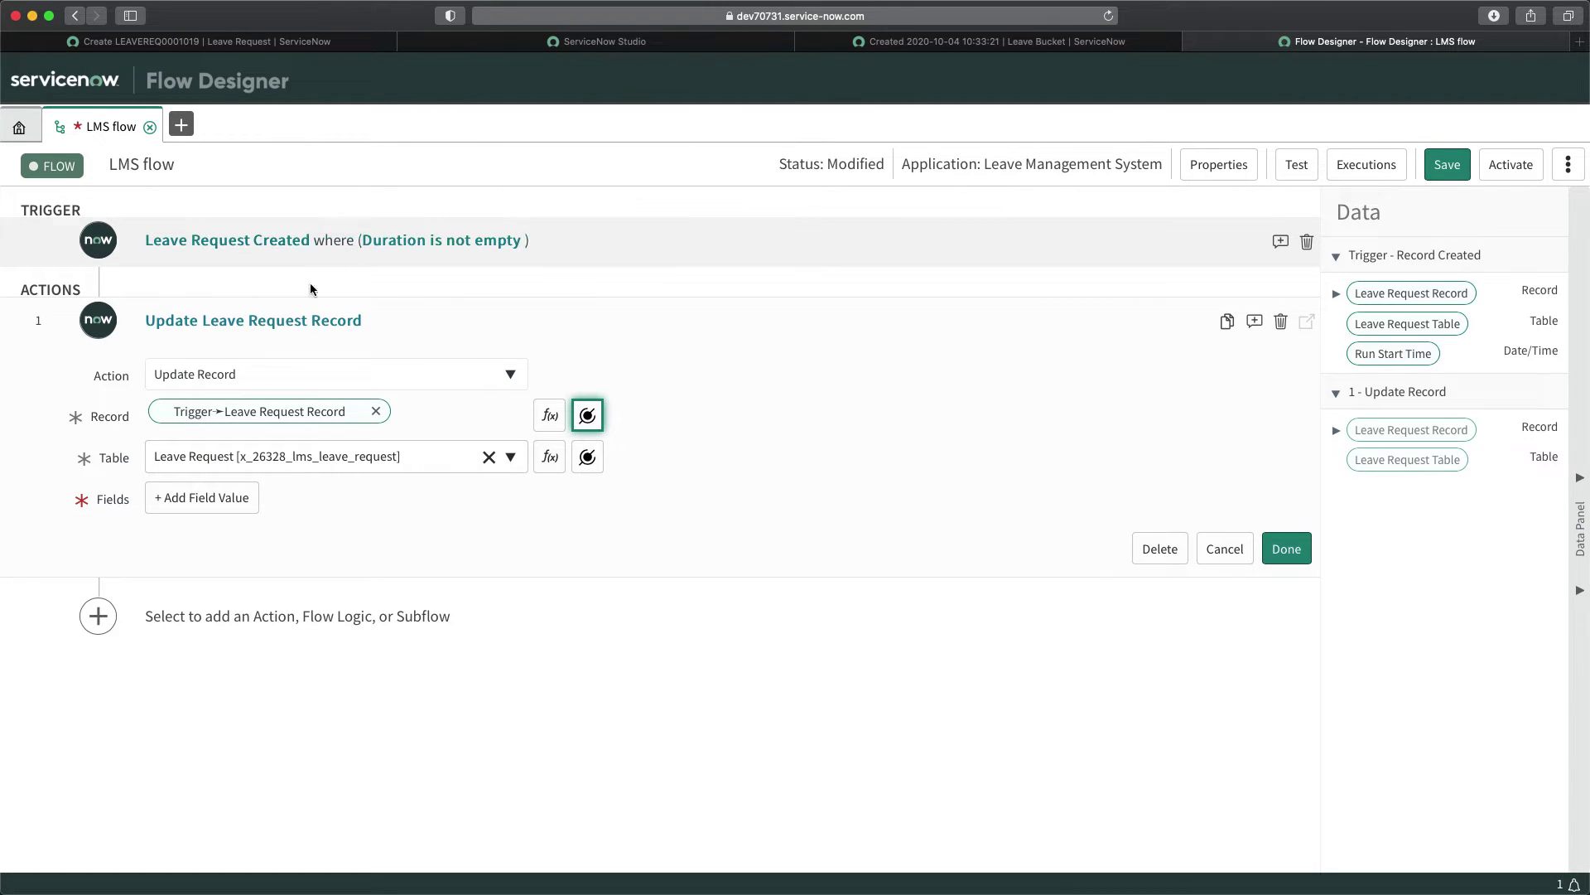
Add a field value to the update action that sets Status to Submitted.
click(191, 499)
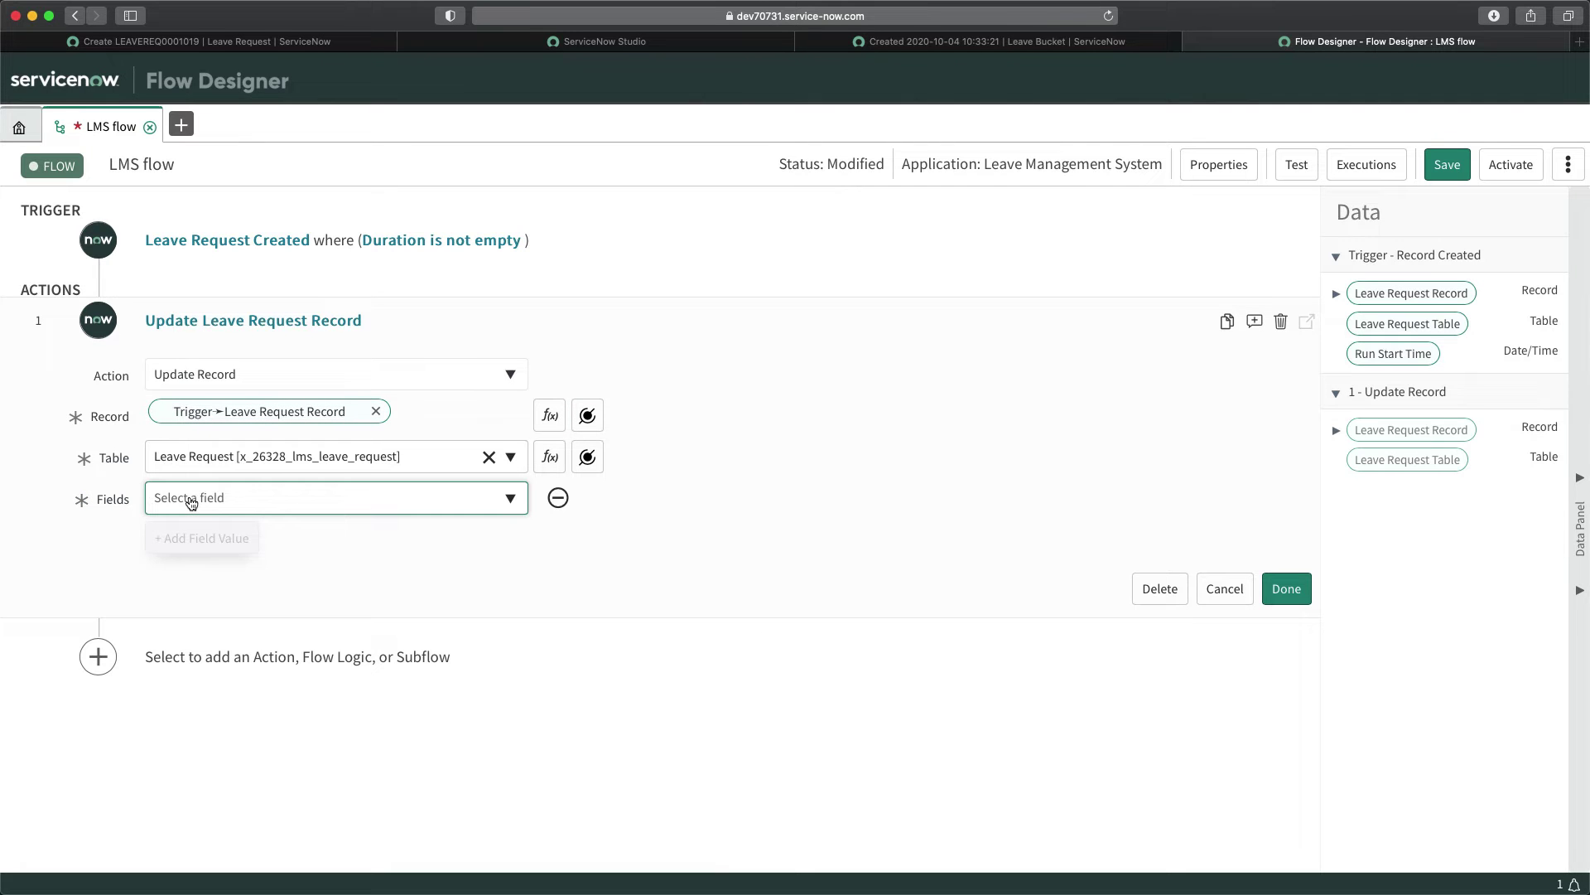
click(318, 503)
text(statu)
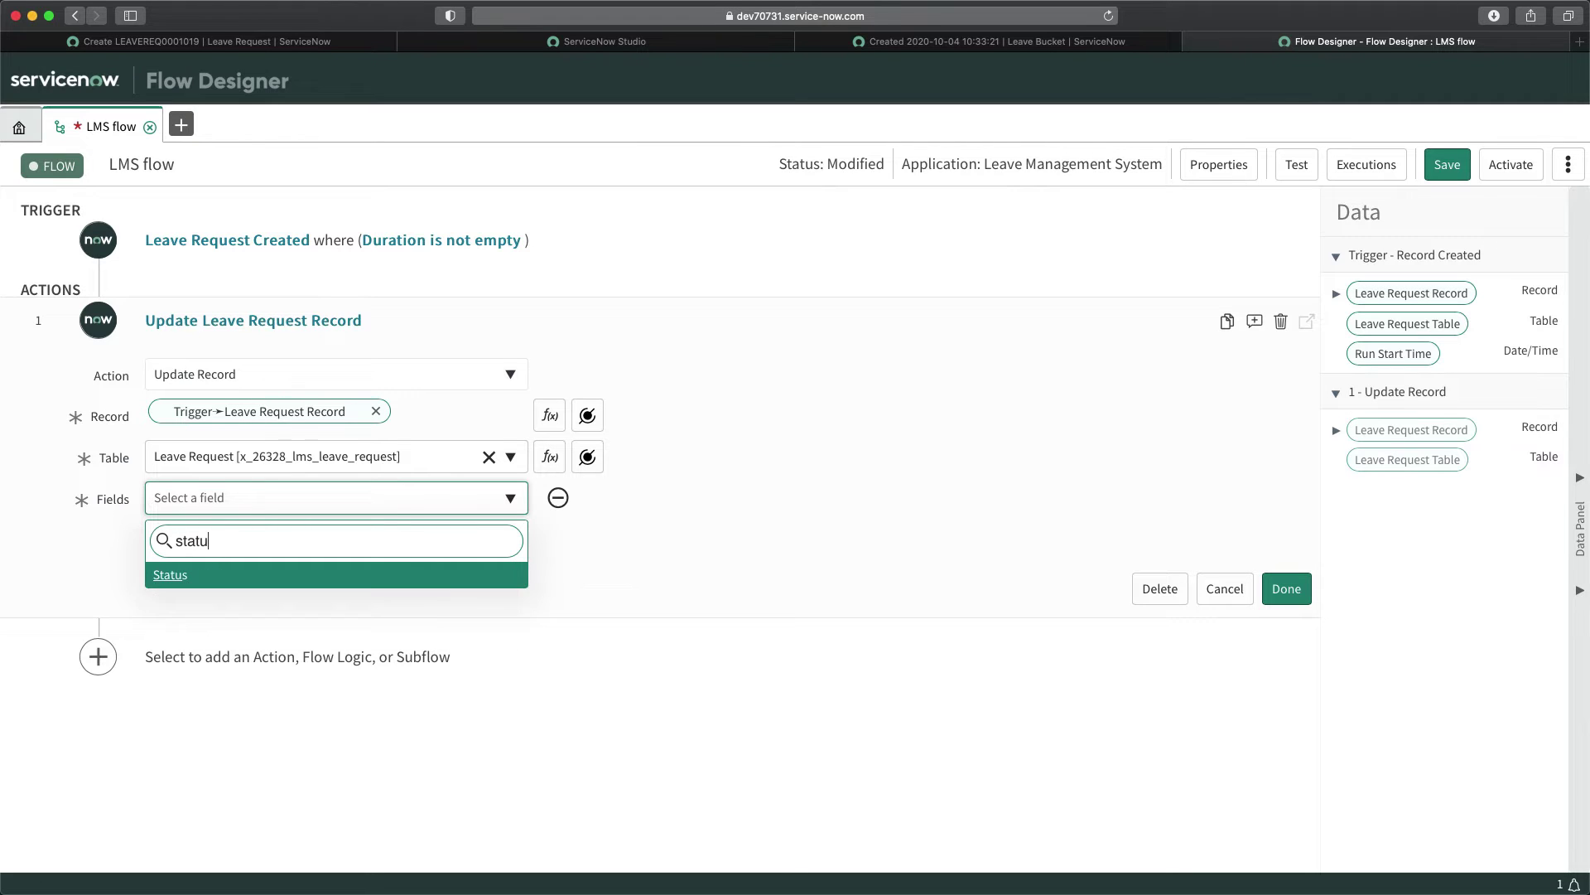
key(Return)
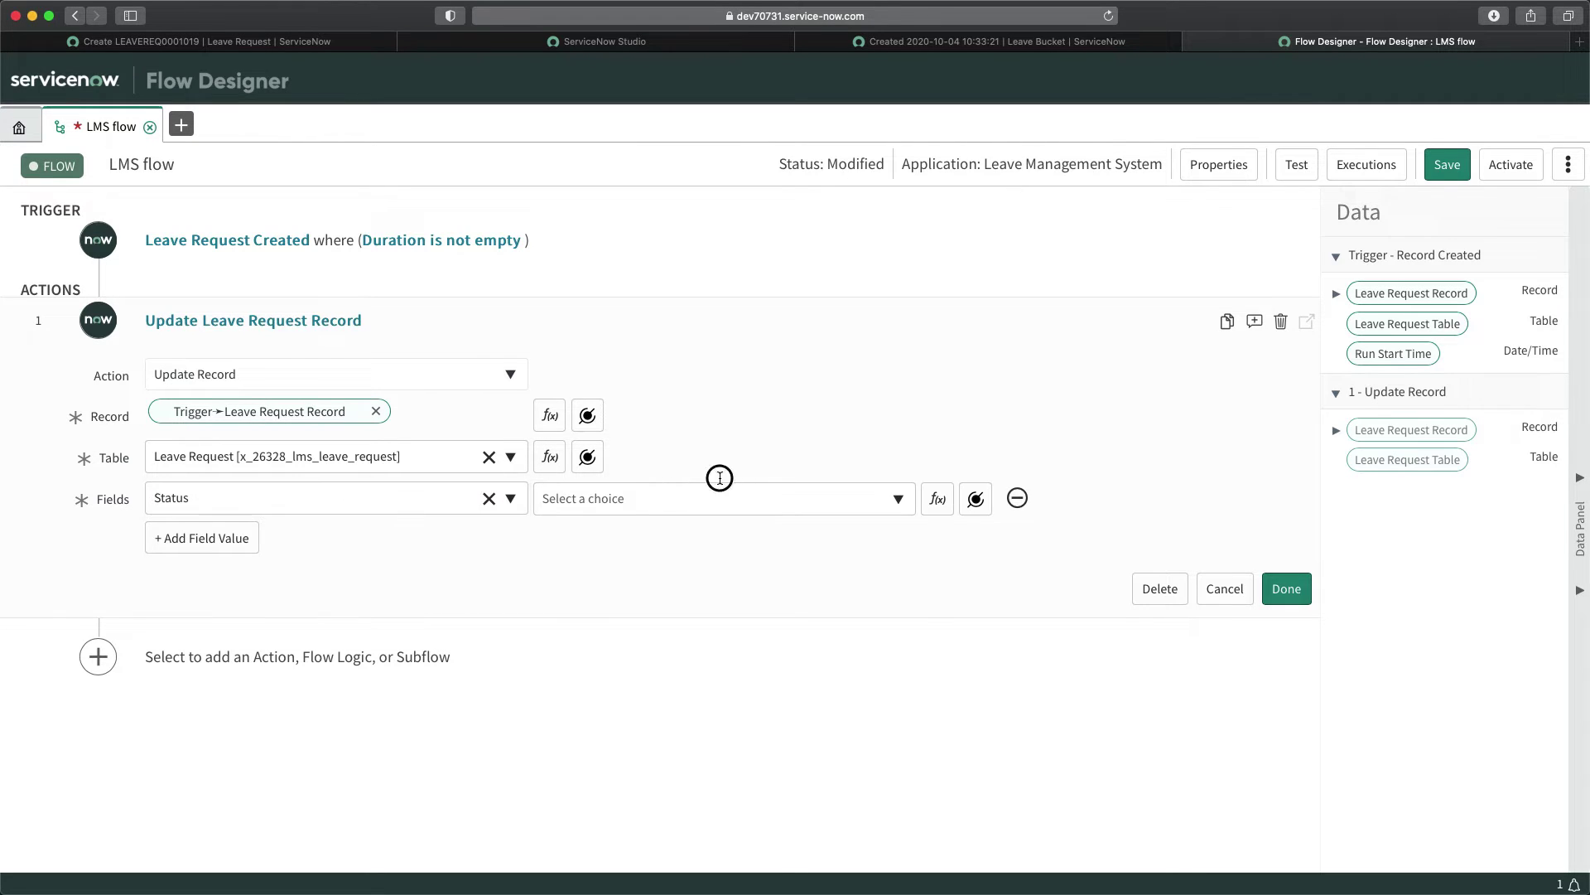
click(660, 499)
key(Return)
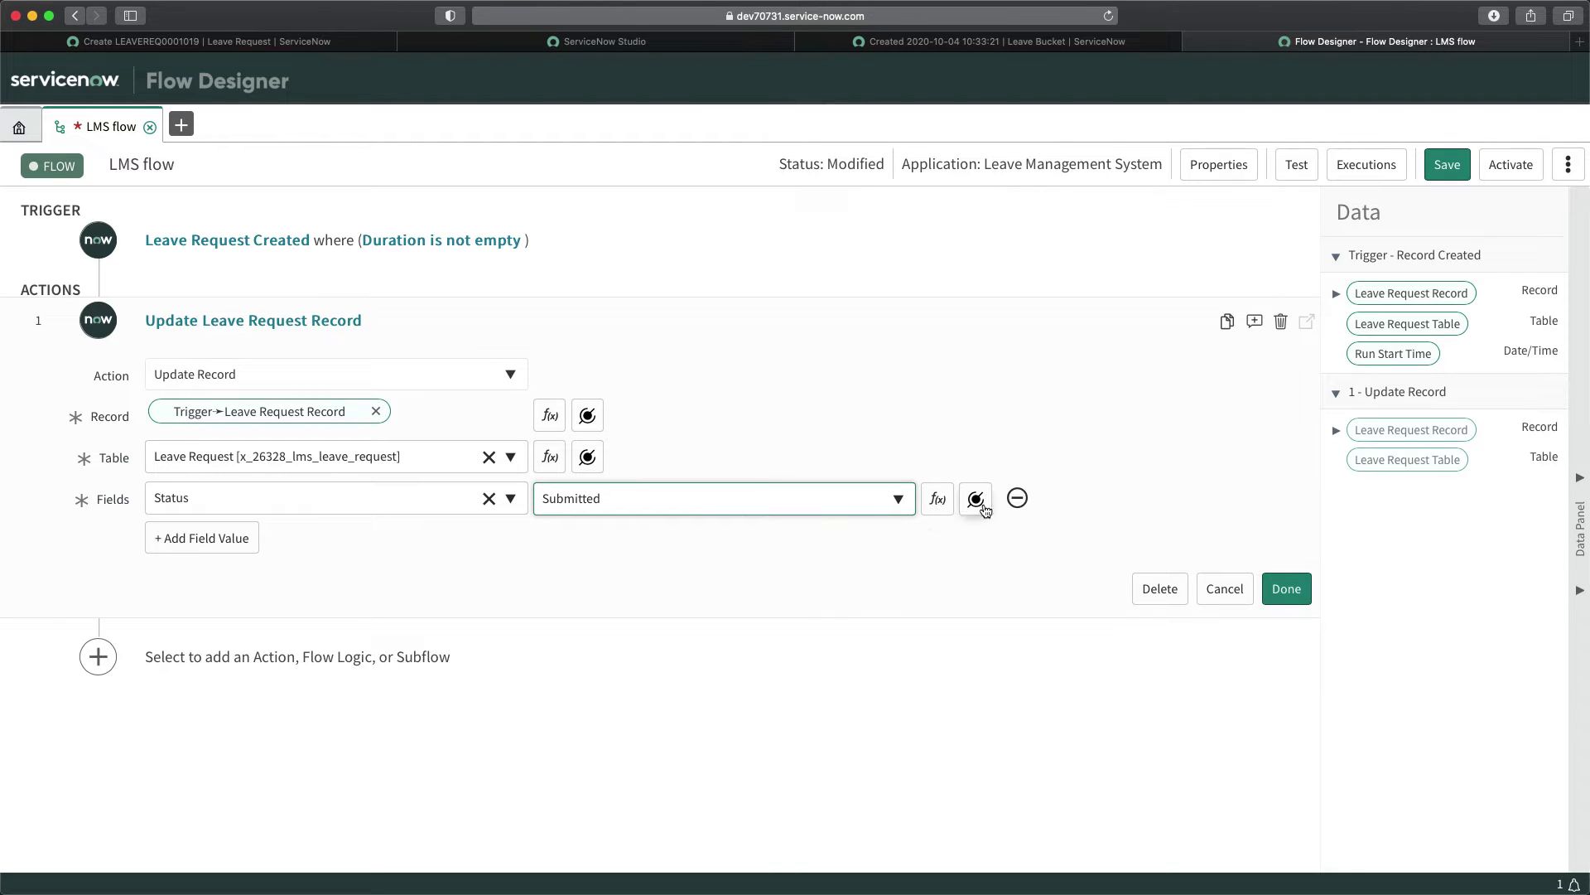
Add a second field value to the update action that sets Approval to Requested, and finish the action.
click(202, 537)
click(215, 553)
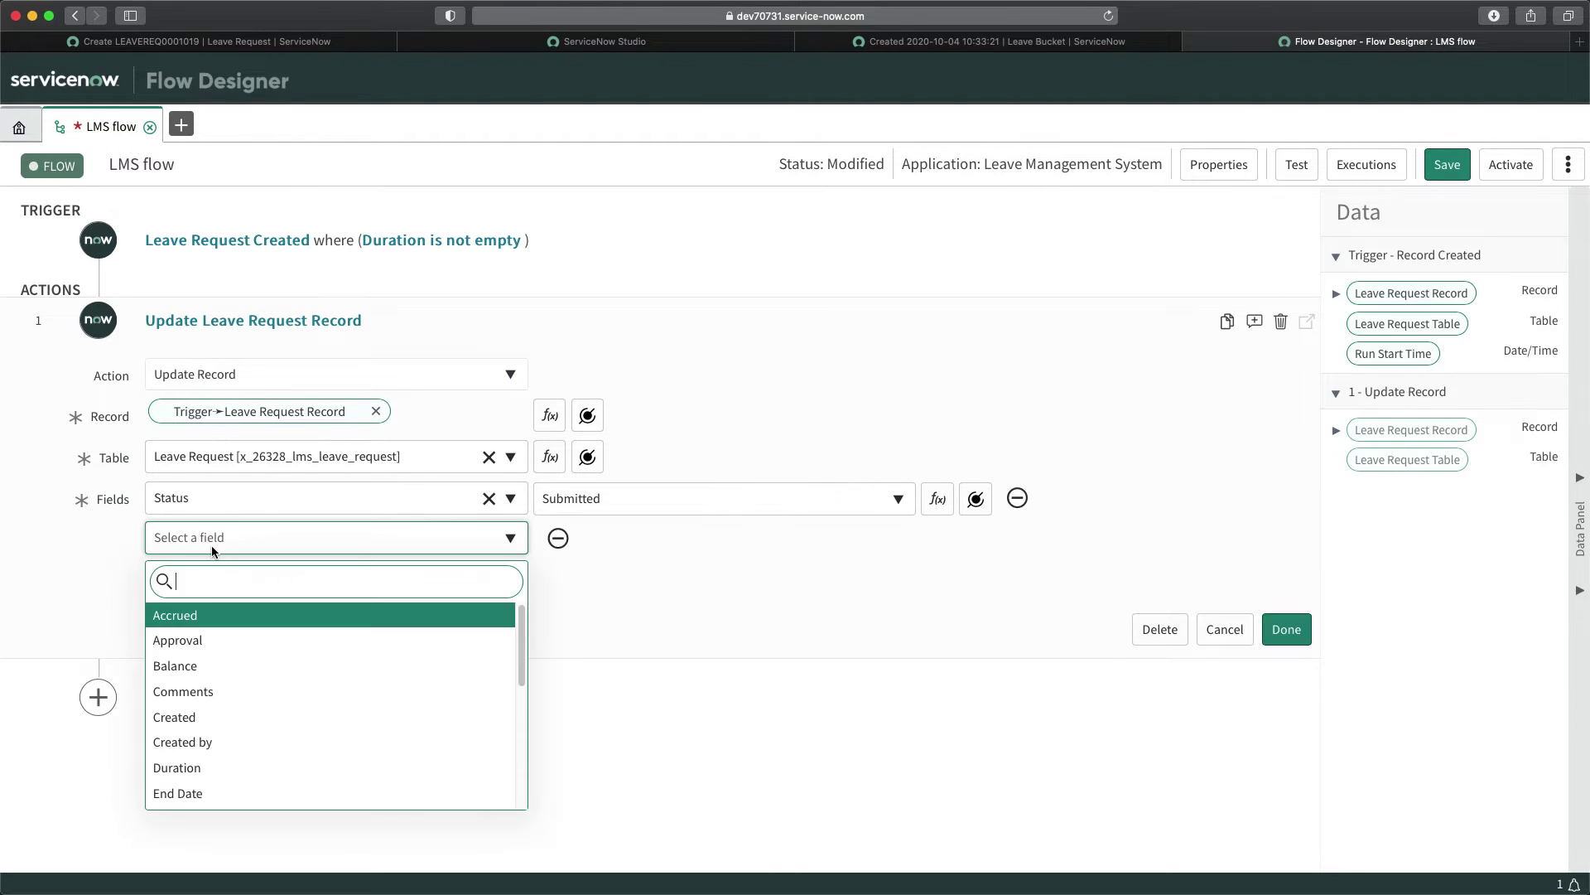
text(ap)
key(Return)
click(661, 539)
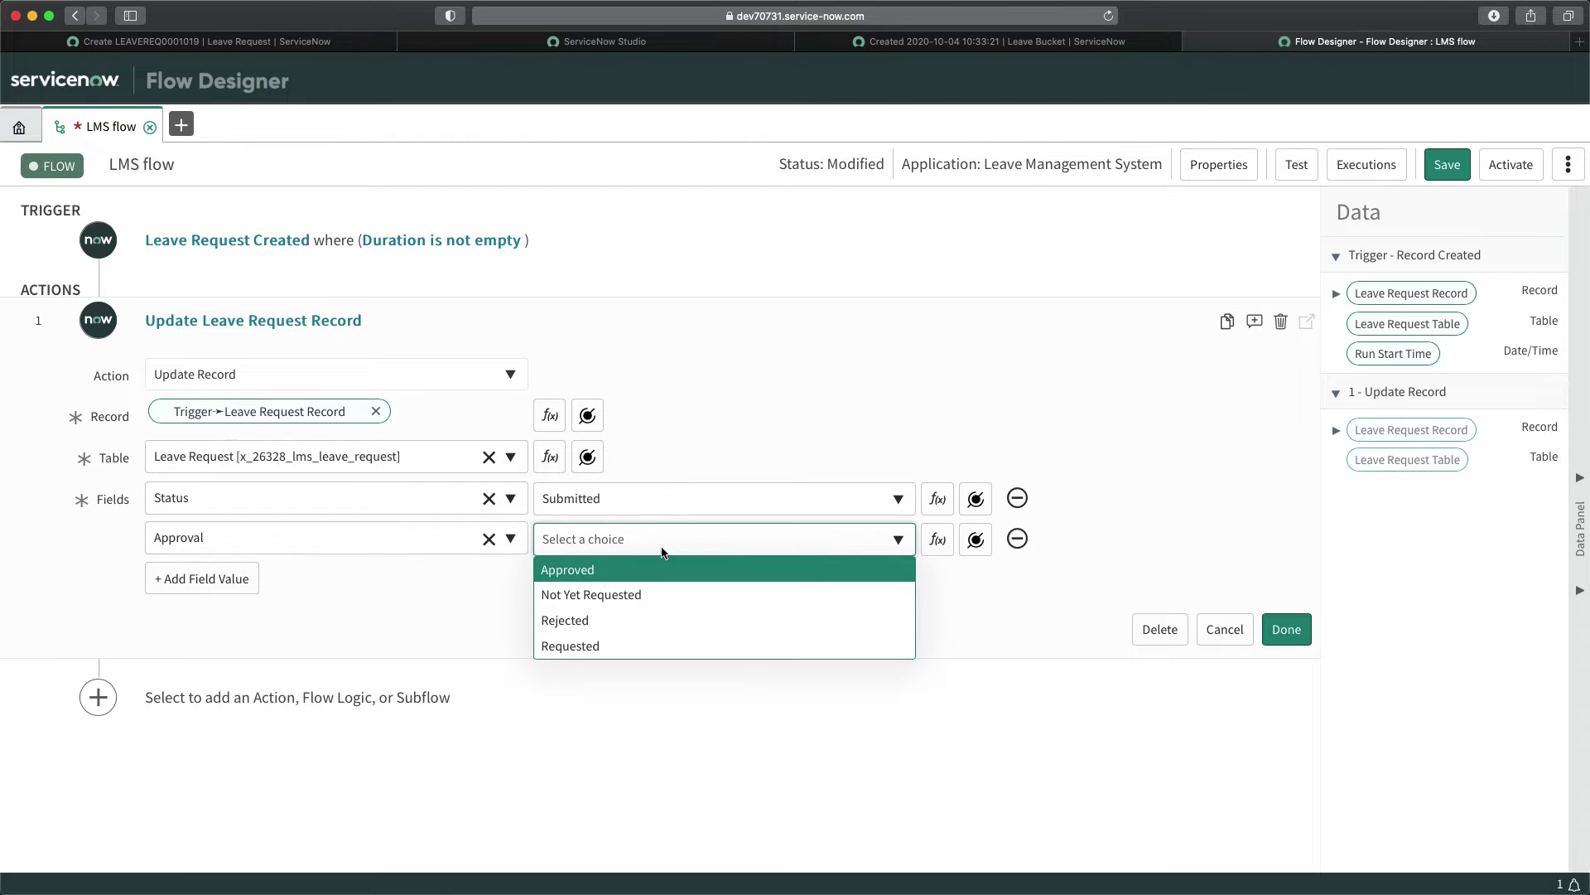
click(588, 650)
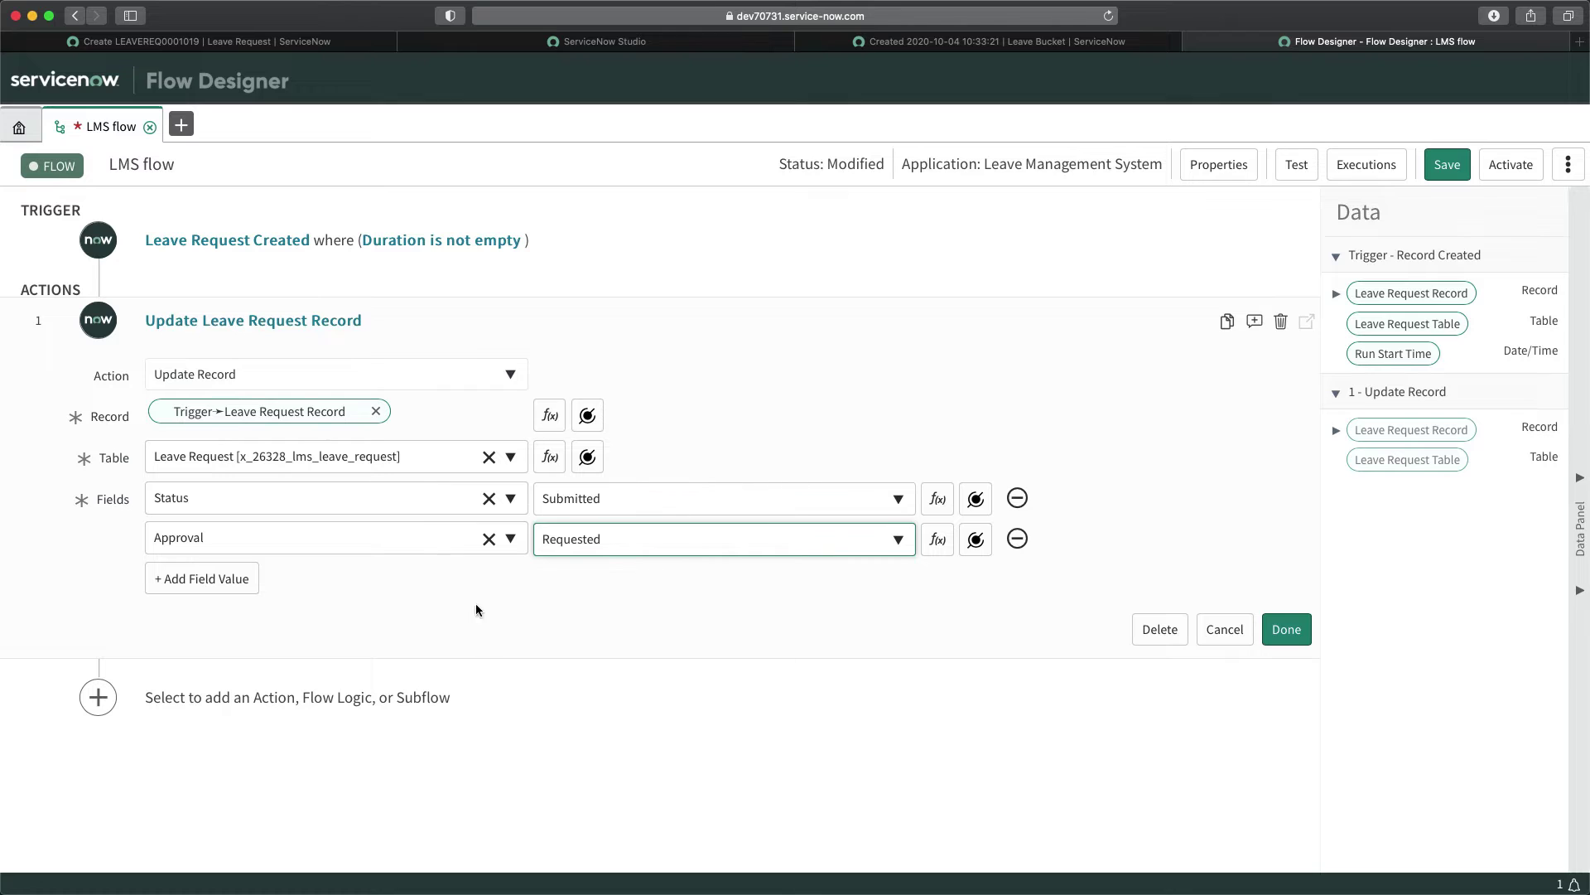
click(1286, 632)
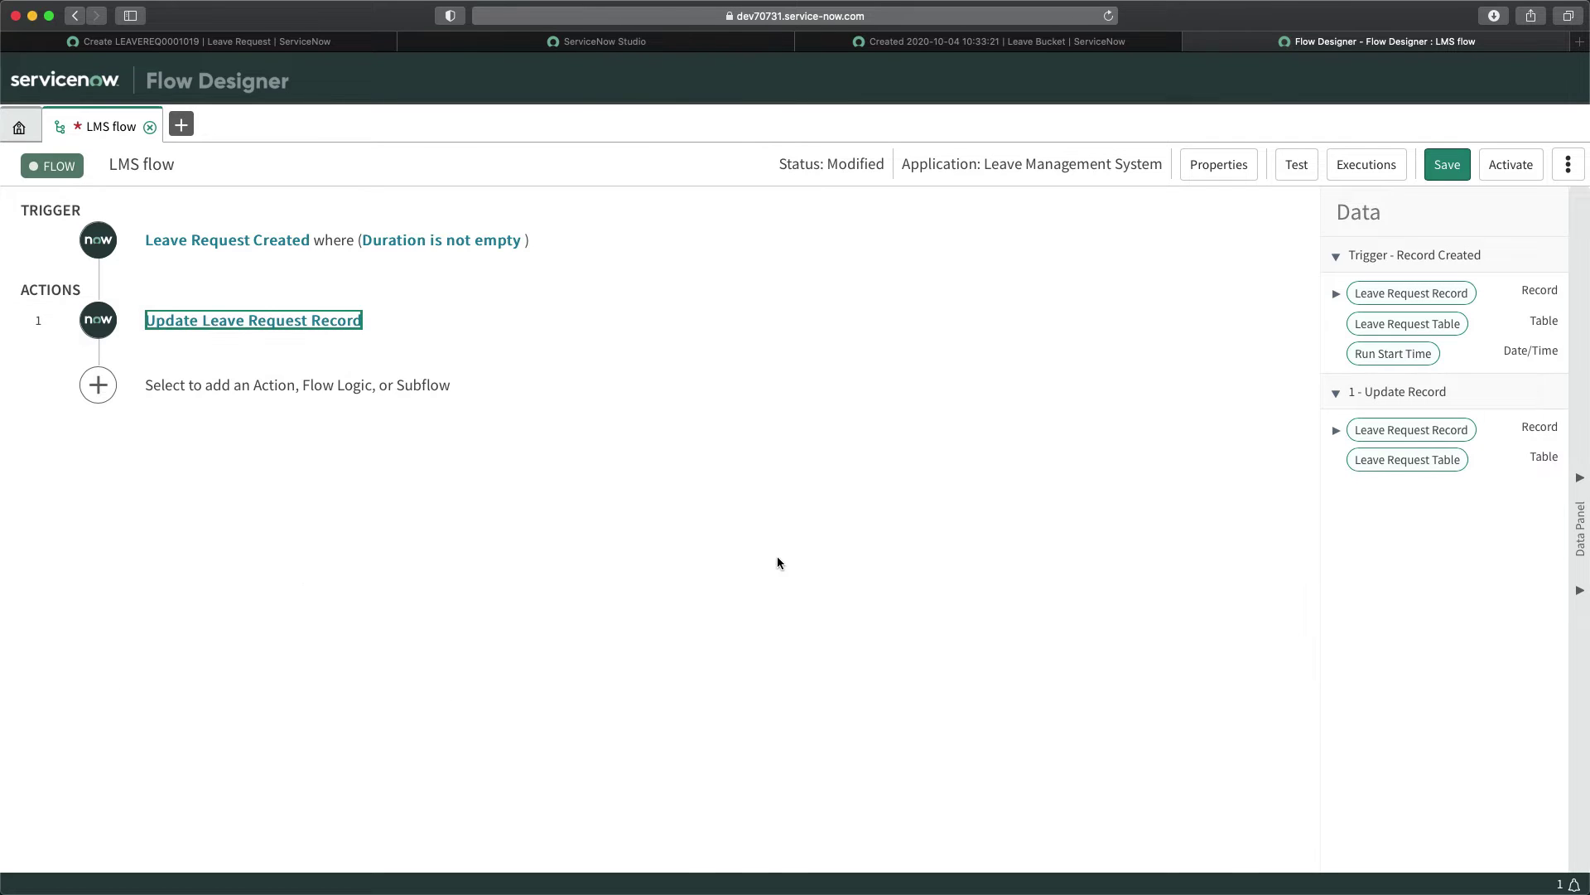
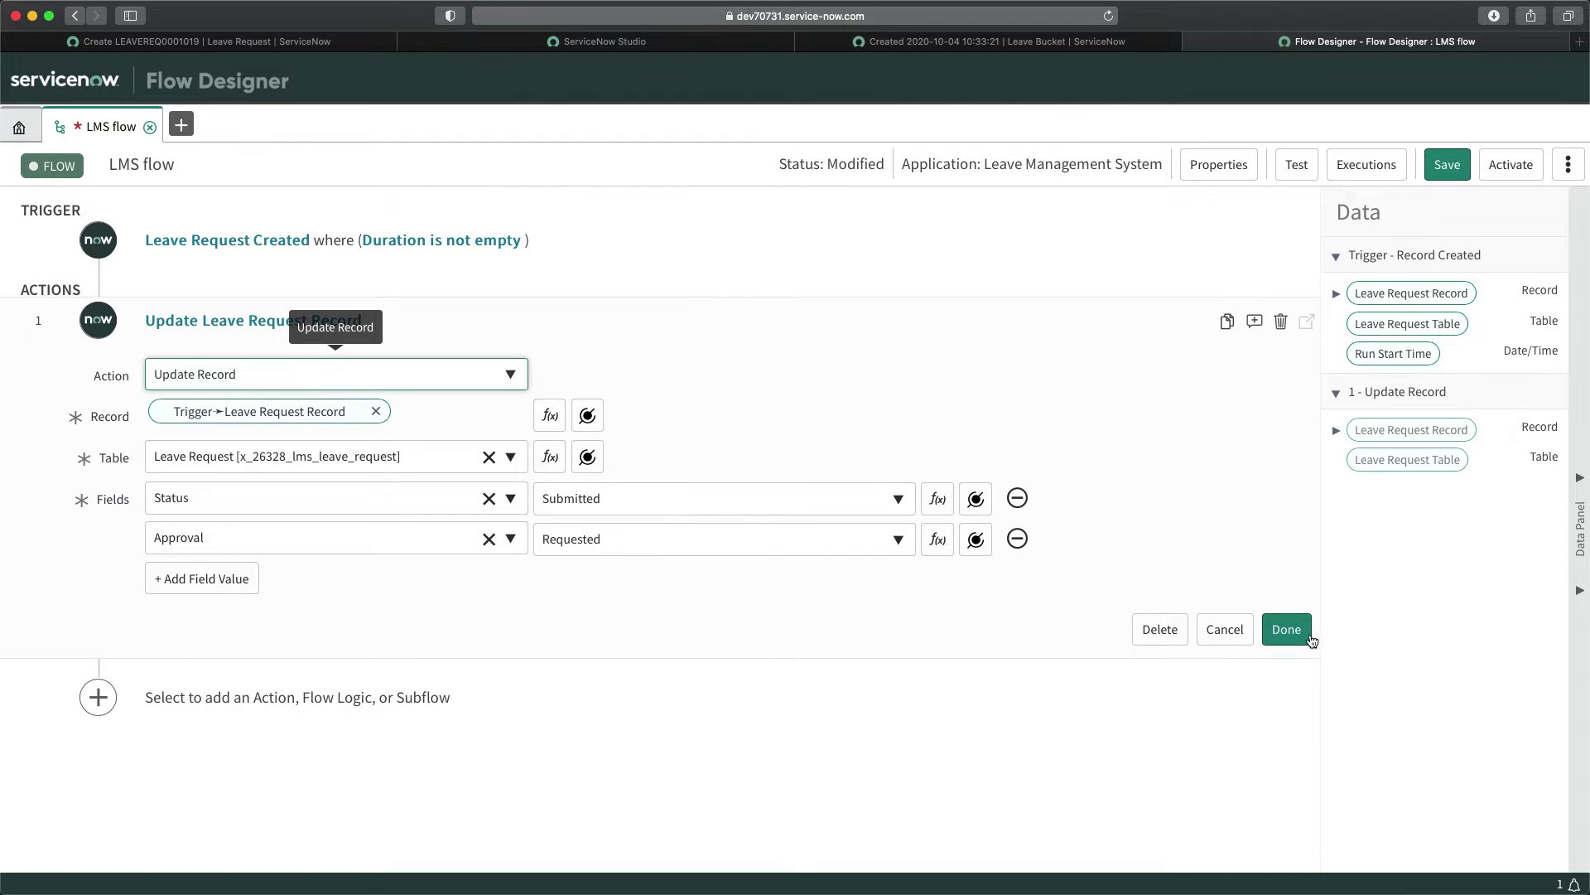
click(1287, 630)
Add a ServiceNow Core Ask For Approval action as the second action, with the trigger's Leave Request Record as its record.
click(187, 390)
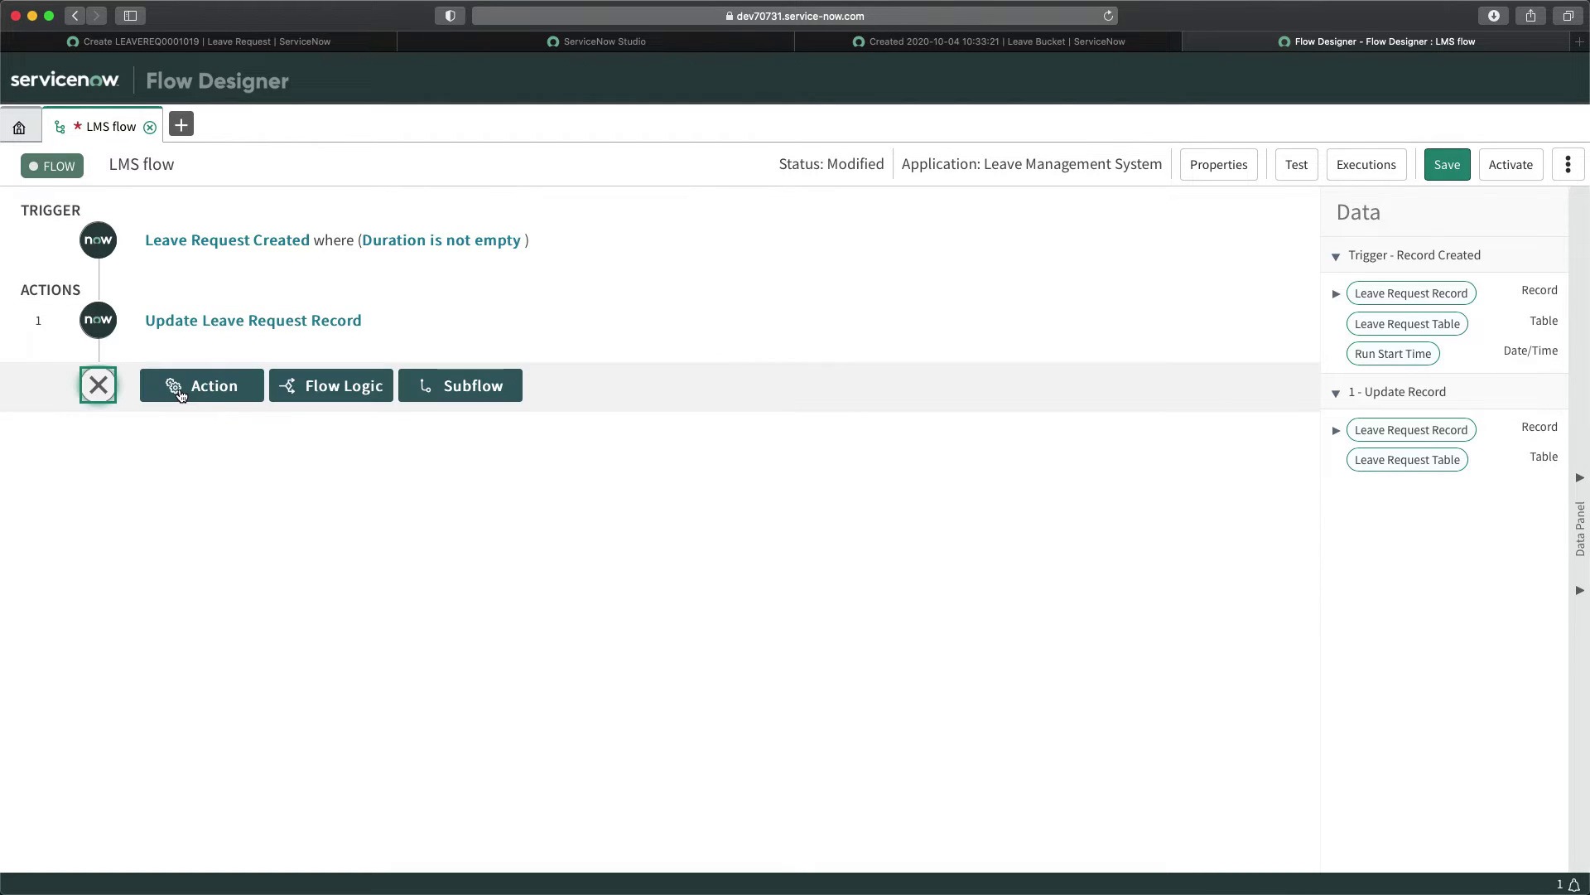
click(205, 391)
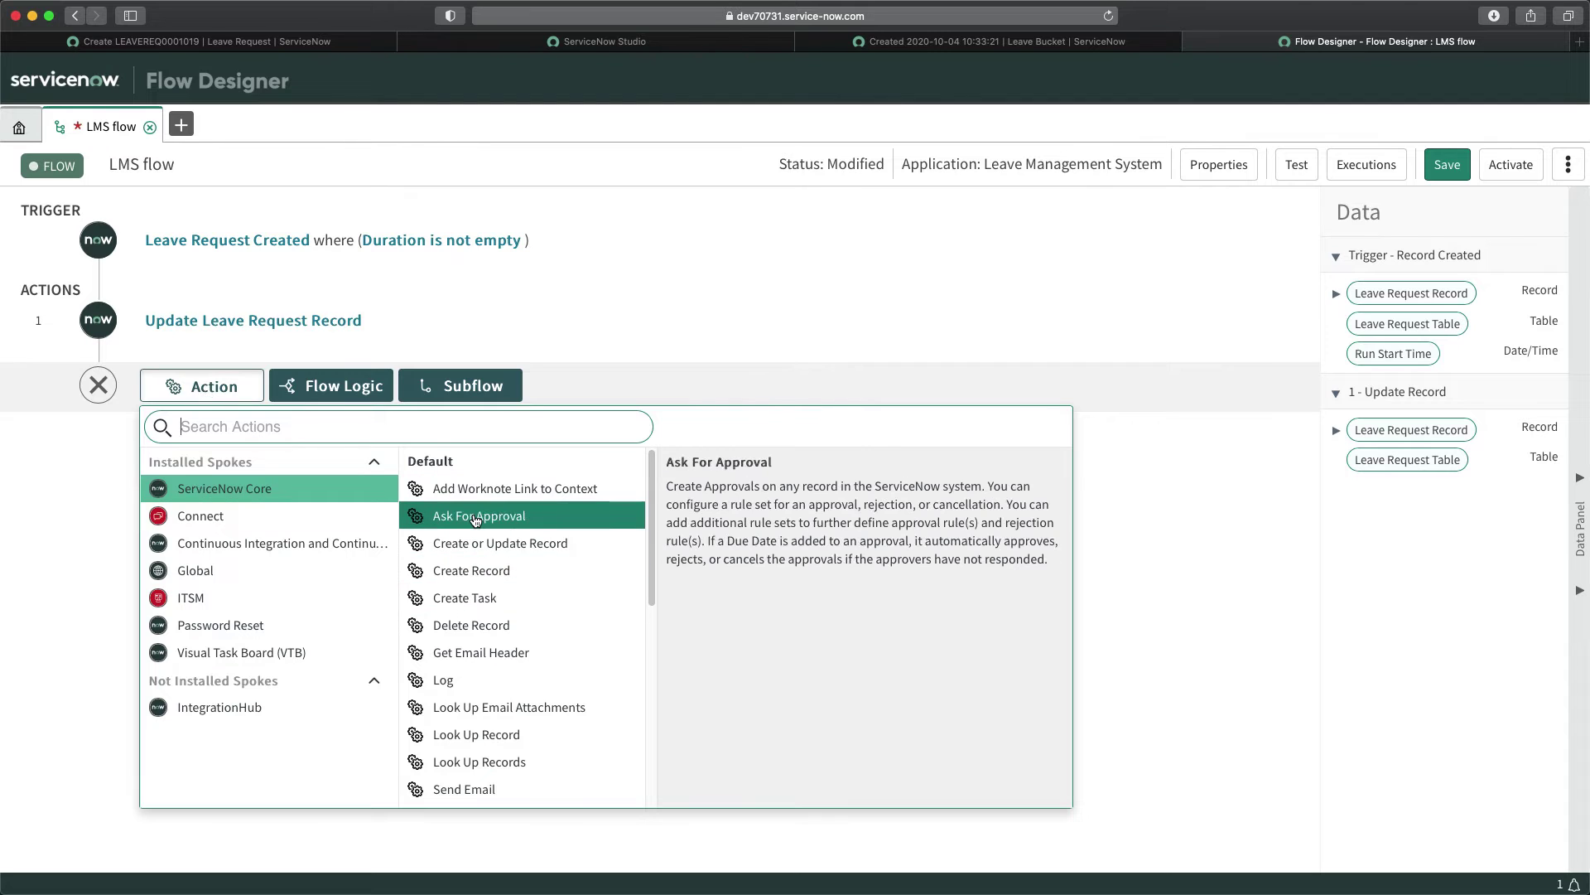
click(475, 517)
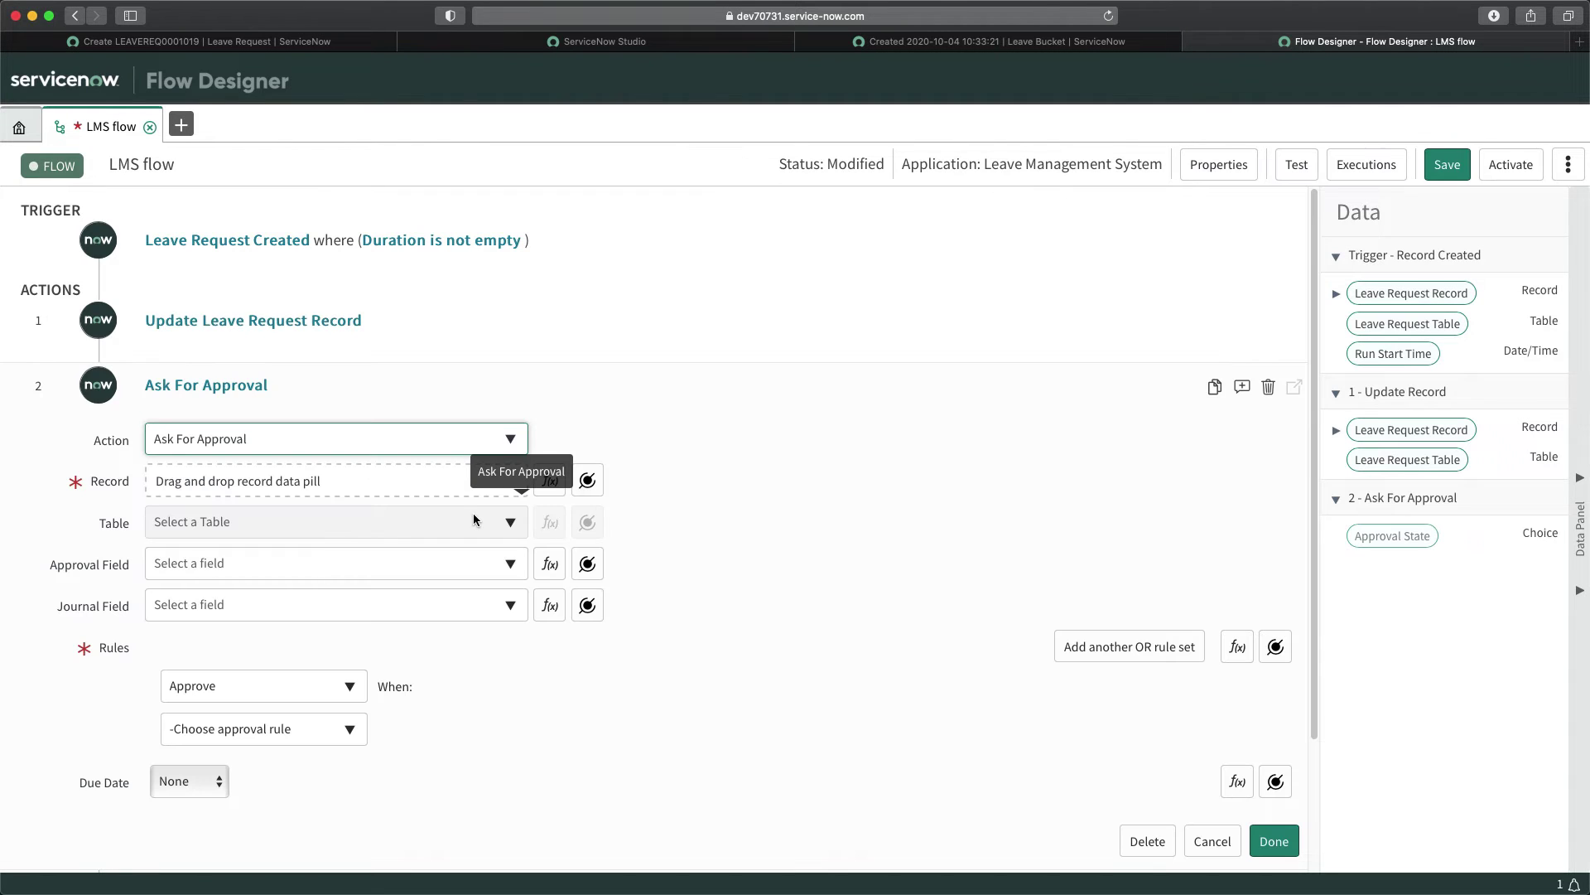
click(587, 480)
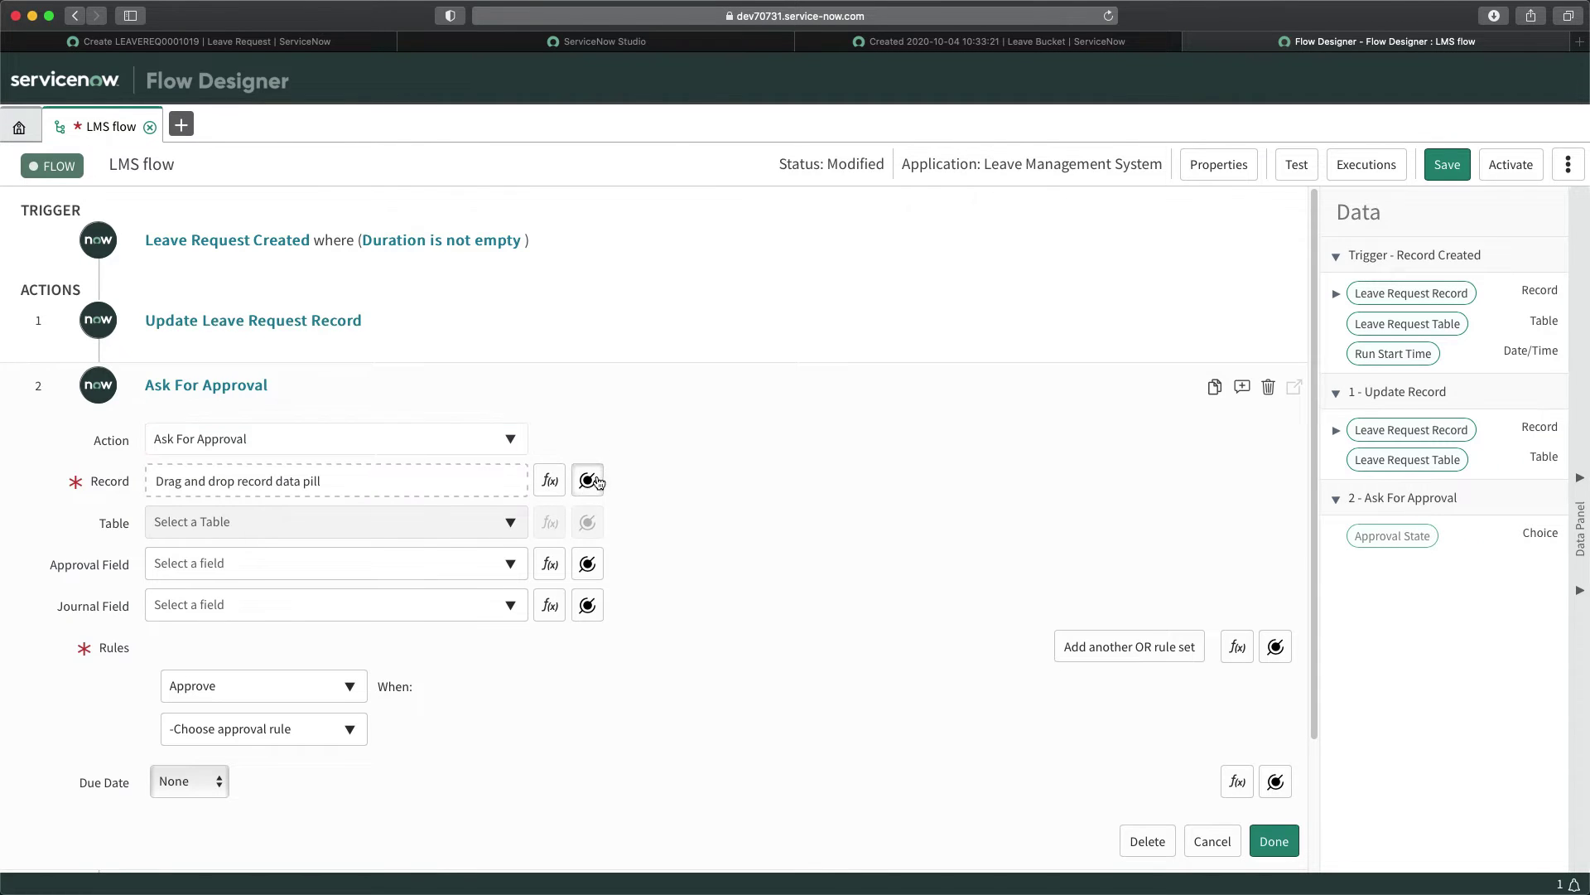
click(546, 578)
click(775, 577)
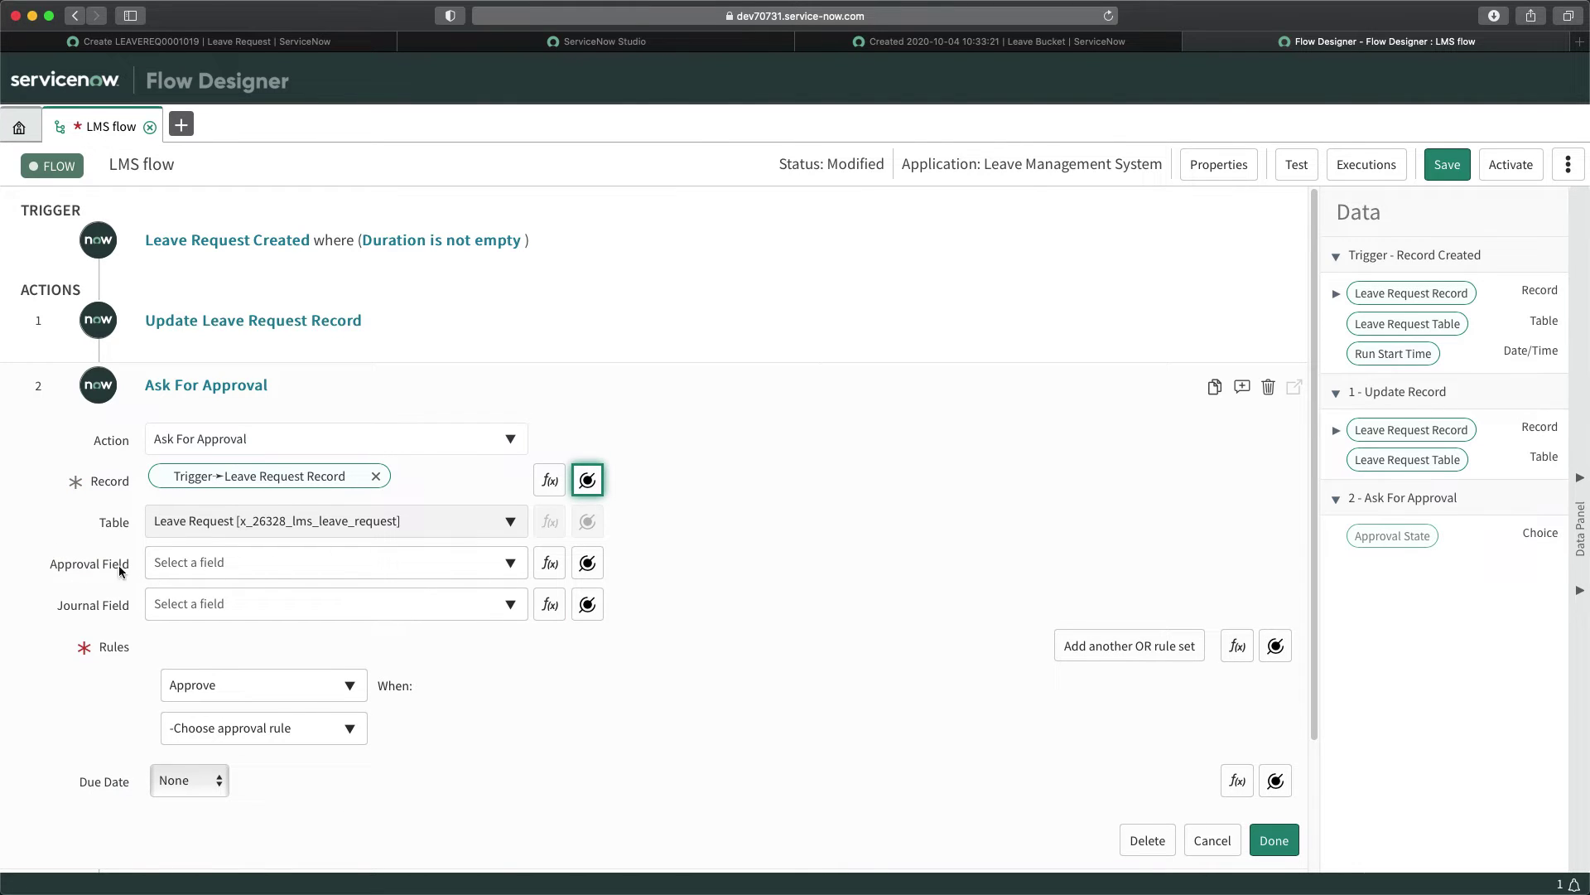
Set the approval action's approval field to Approval and its Approve rule to Anyone approves.
click(507, 567)
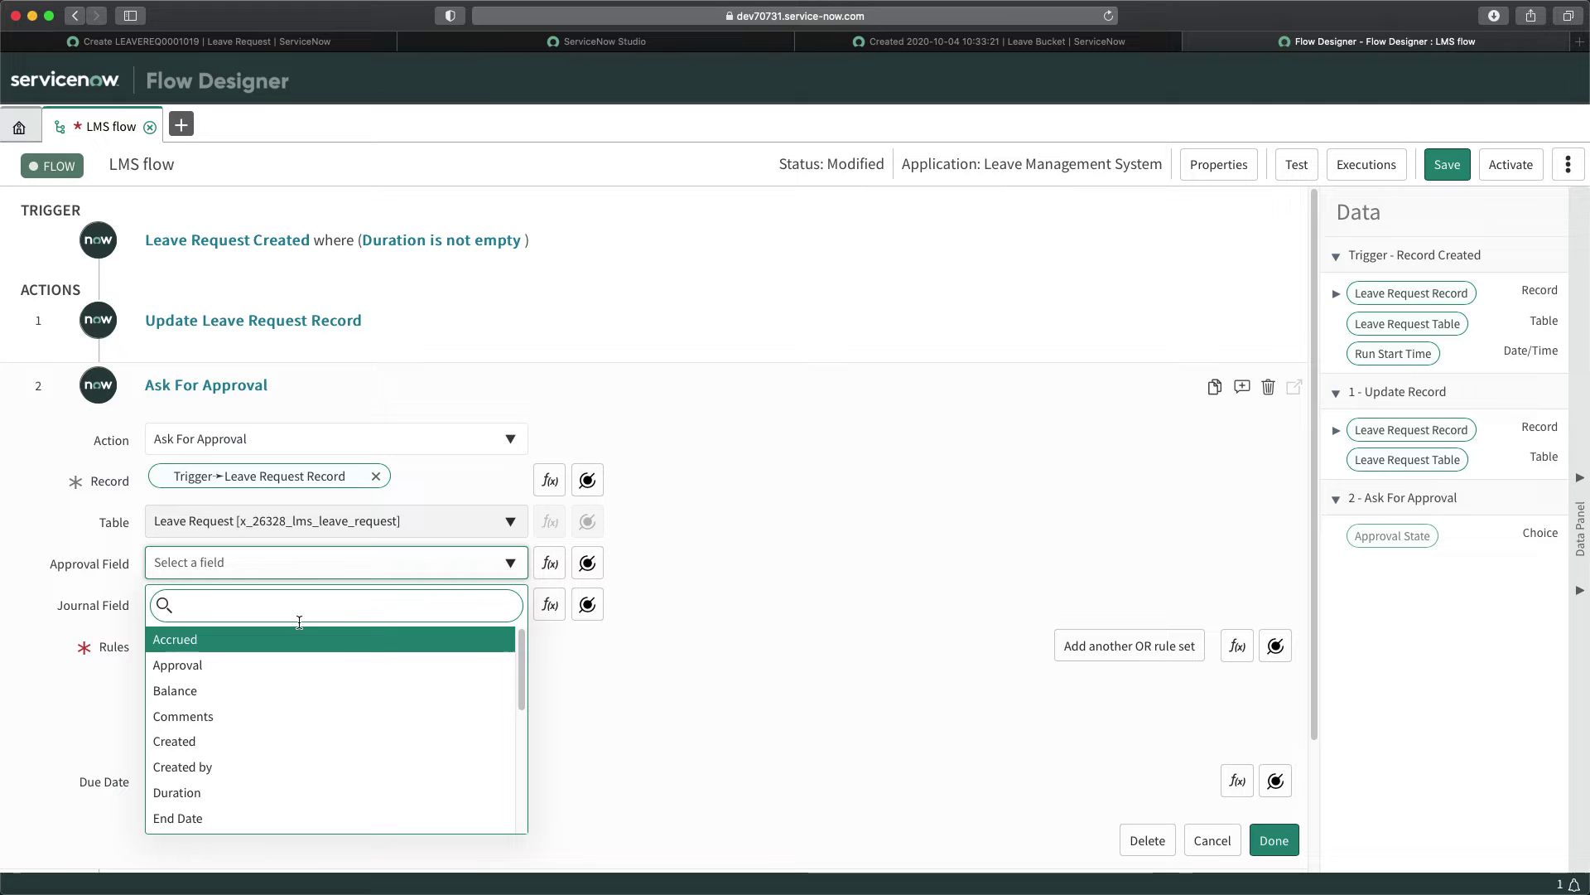
click(197, 667)
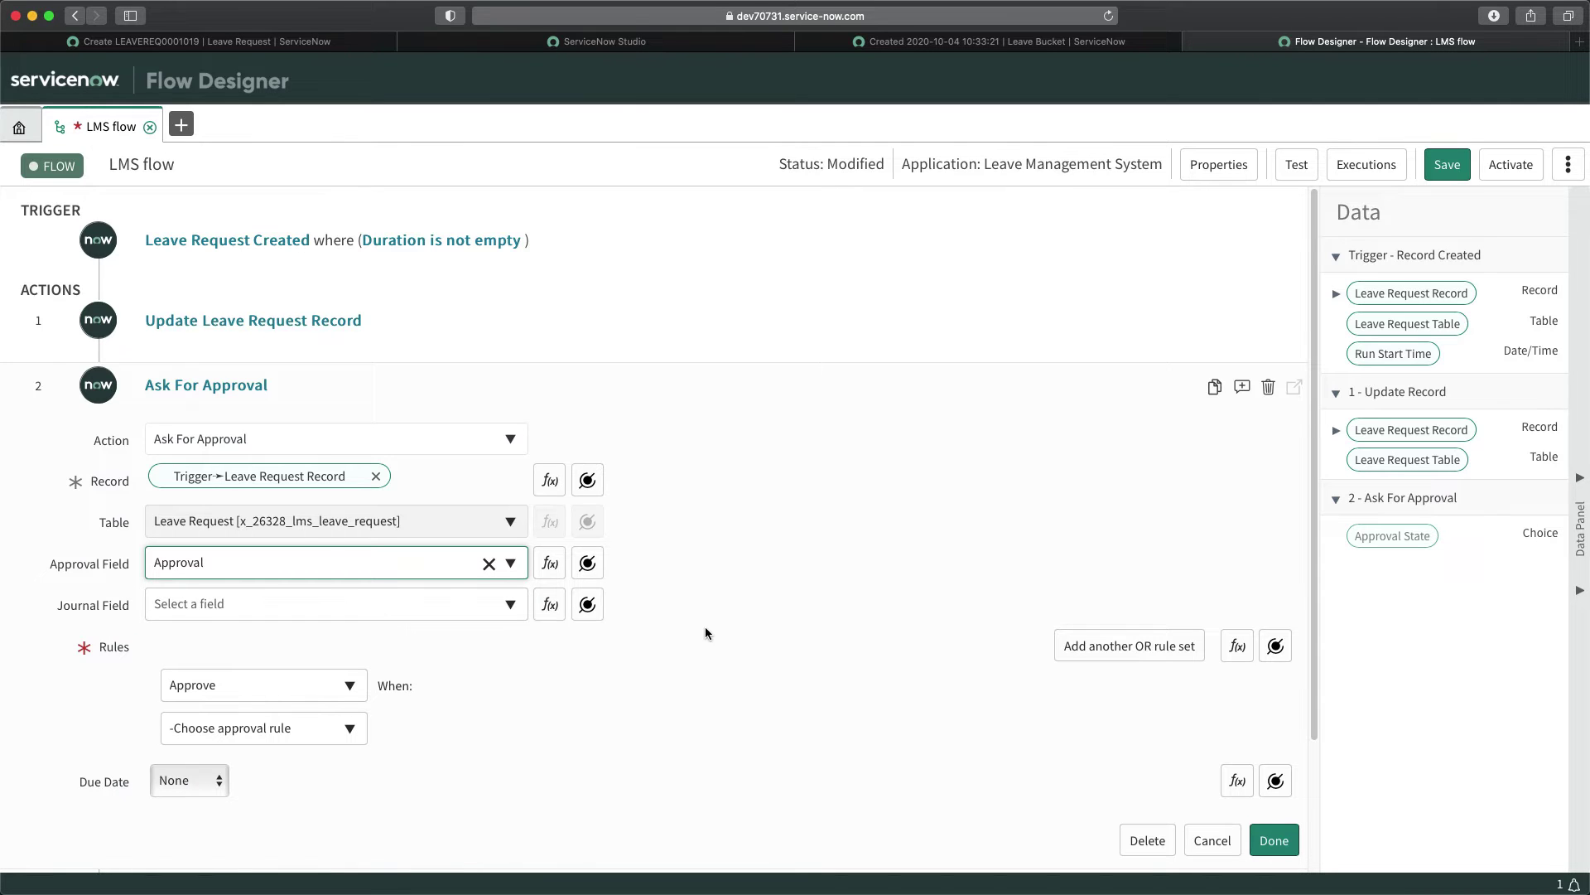
scroll(692, 627, down, 2)
click(277, 638)
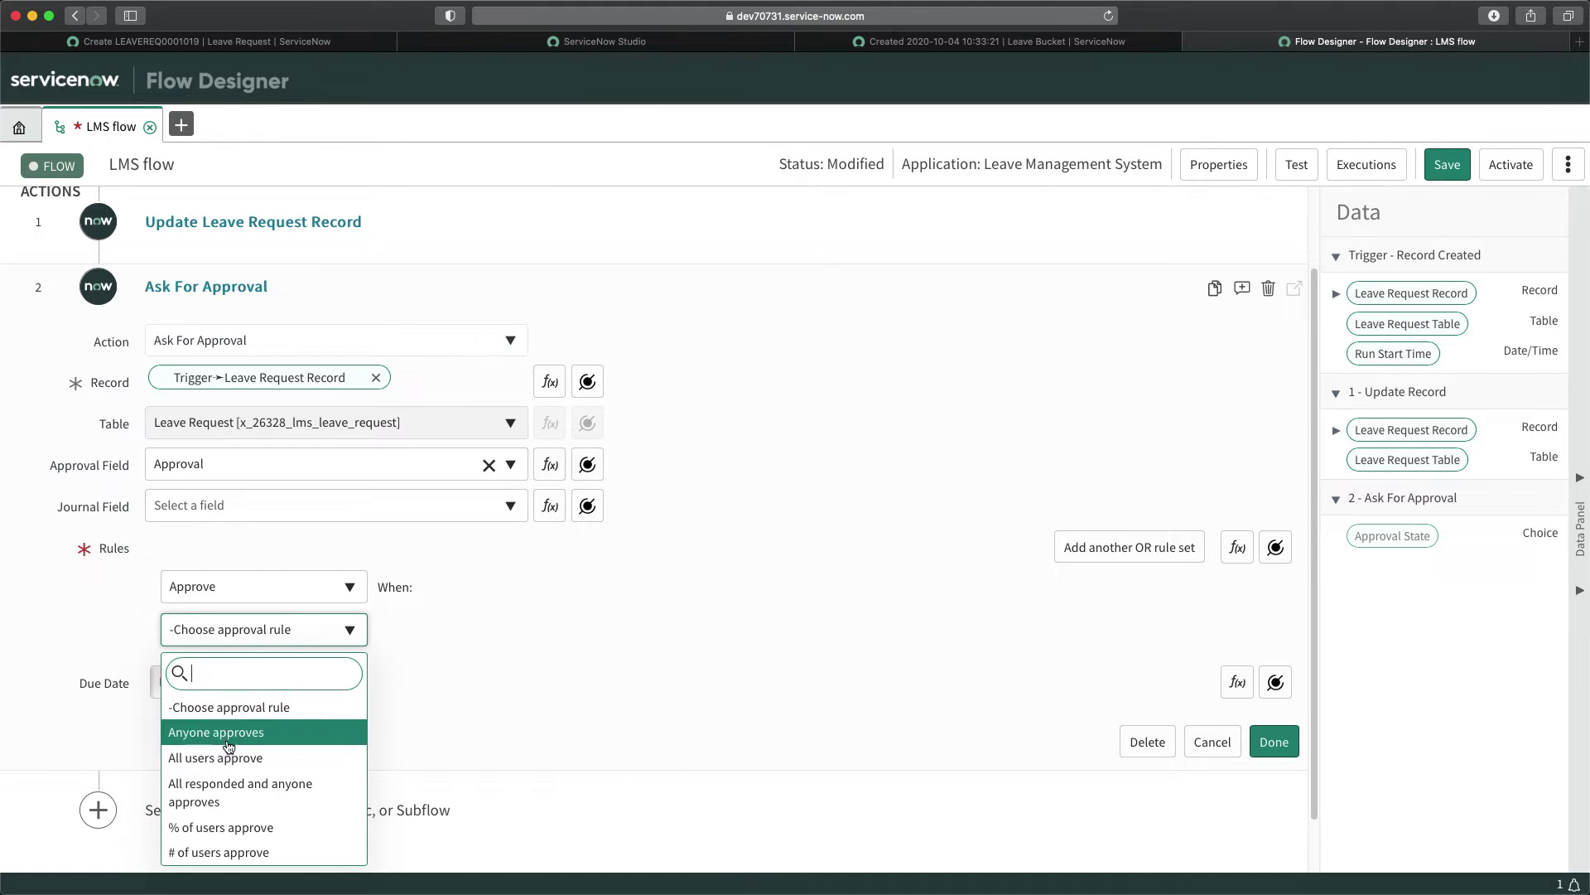
click(267, 734)
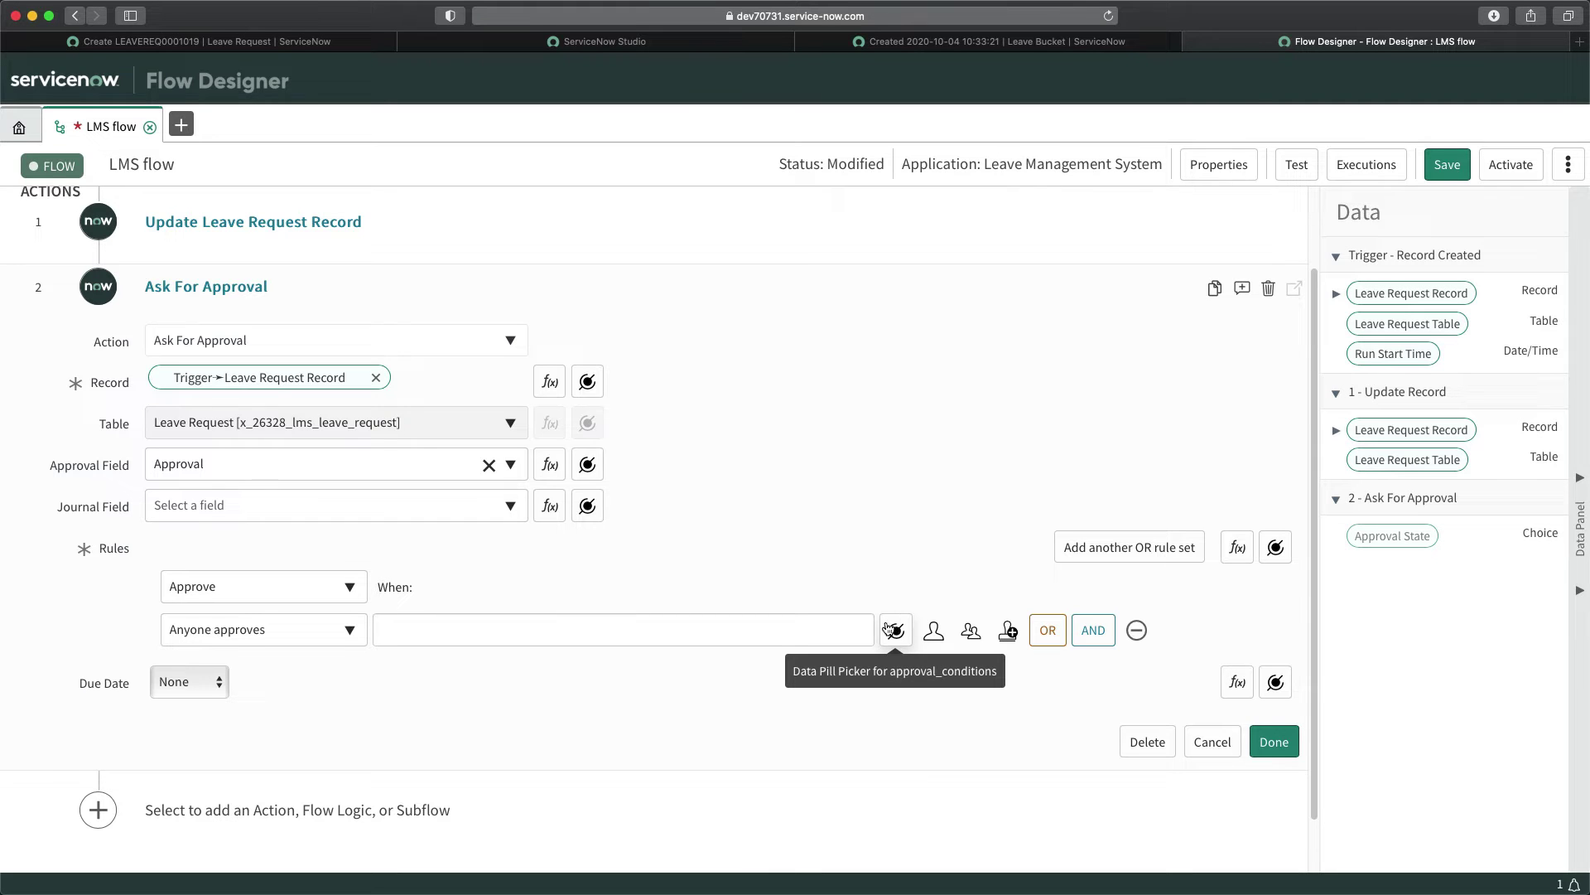
Set the rule's approver to the Manager of Requested By from the Update Record step's Leave Request Record, and finish the action.
click(899, 634)
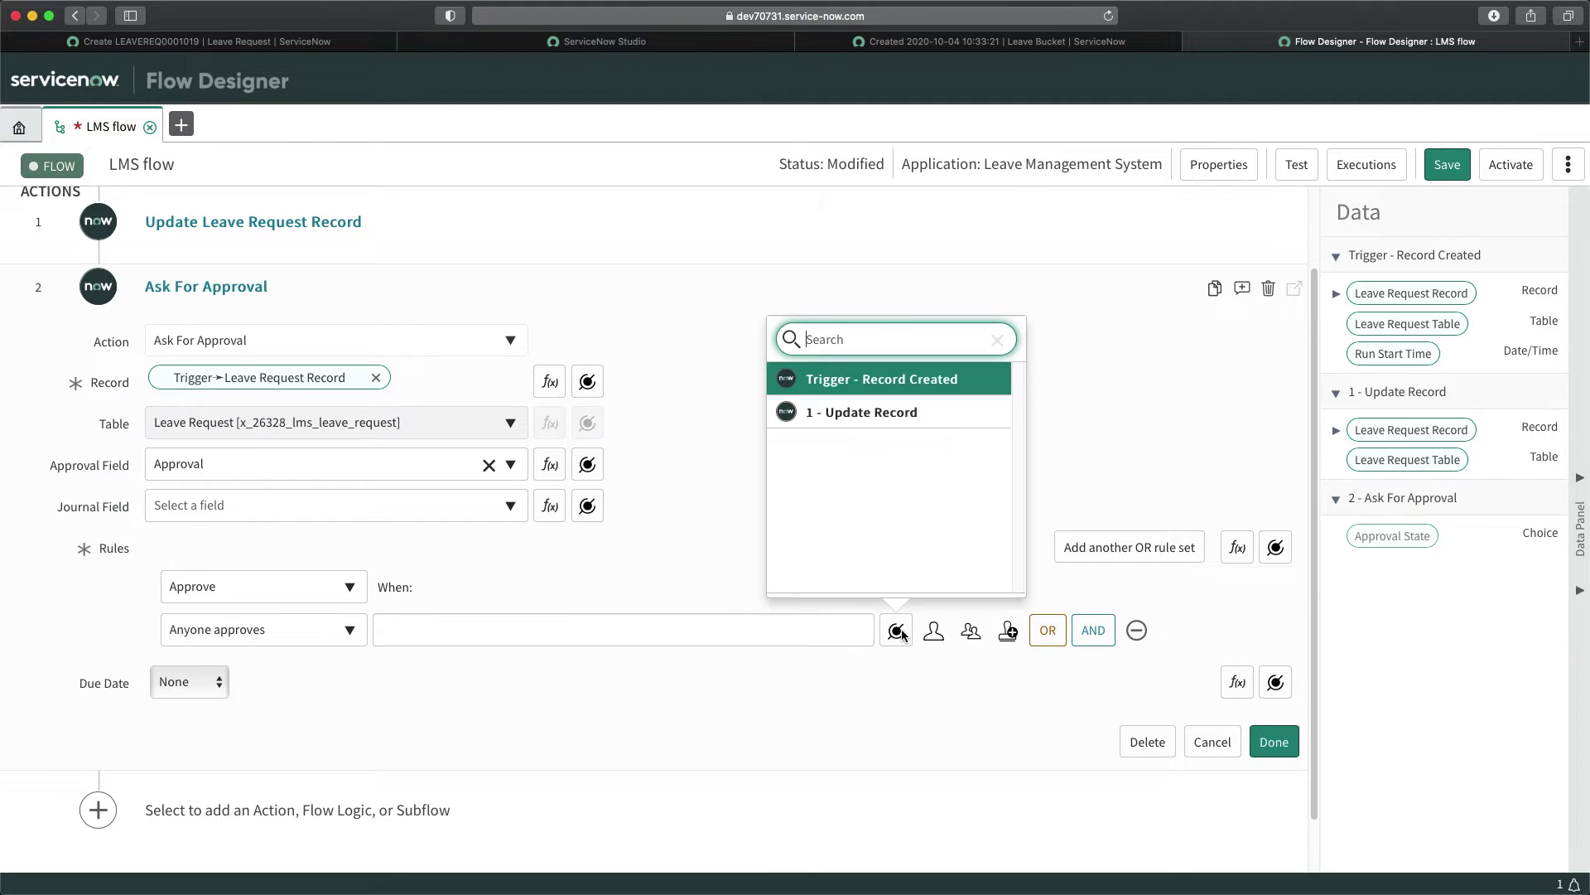
click(912, 426)
click(1120, 372)
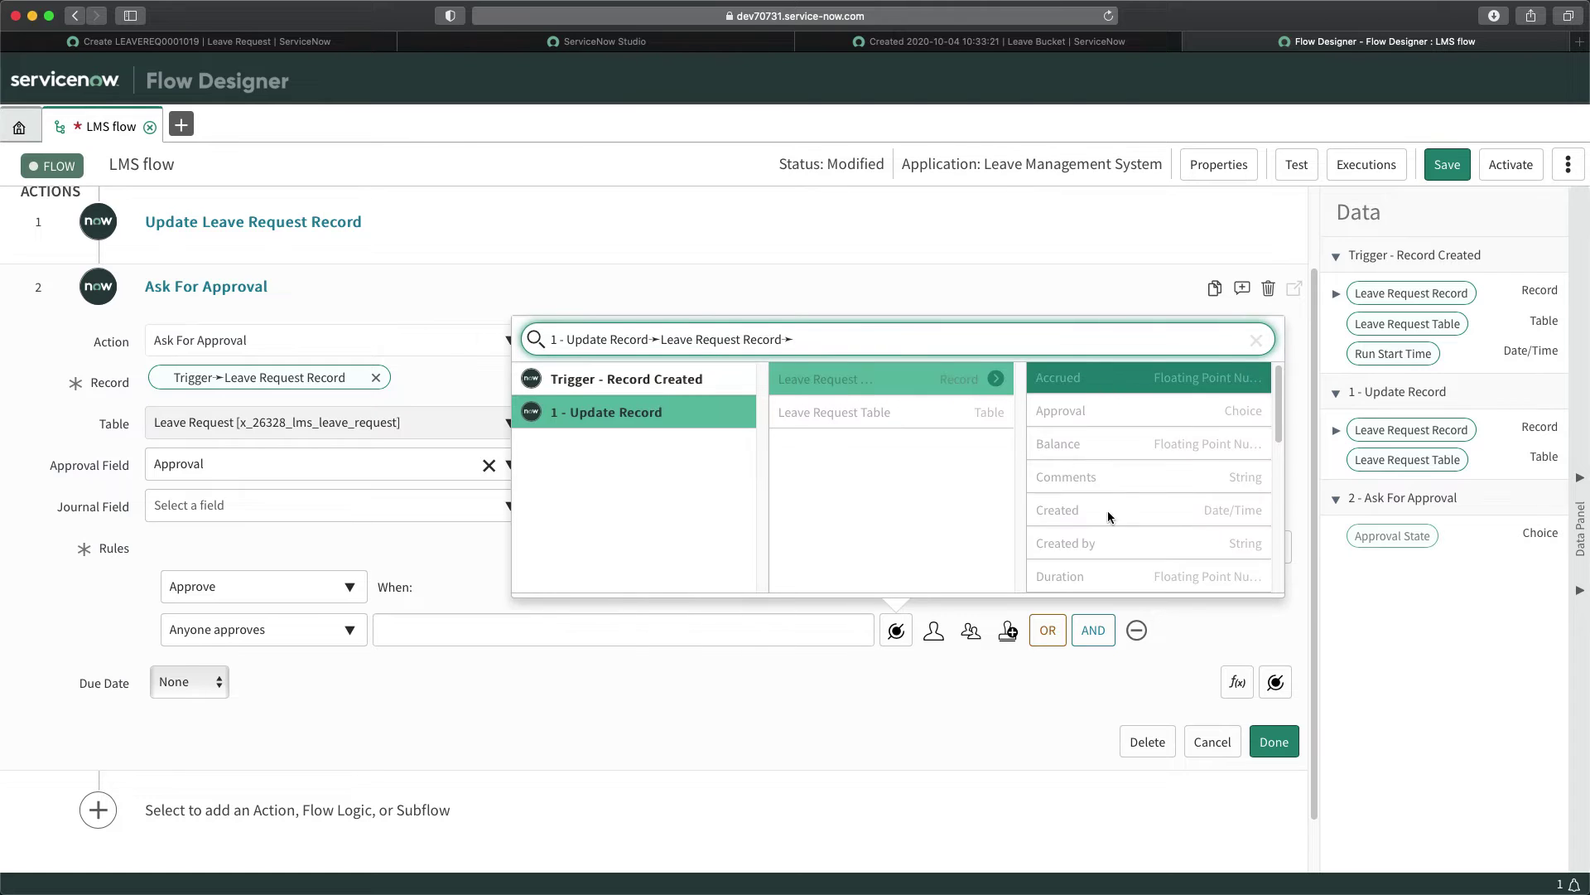
scroll(1121, 500, down, 5)
scroll(1106, 429, up, 1)
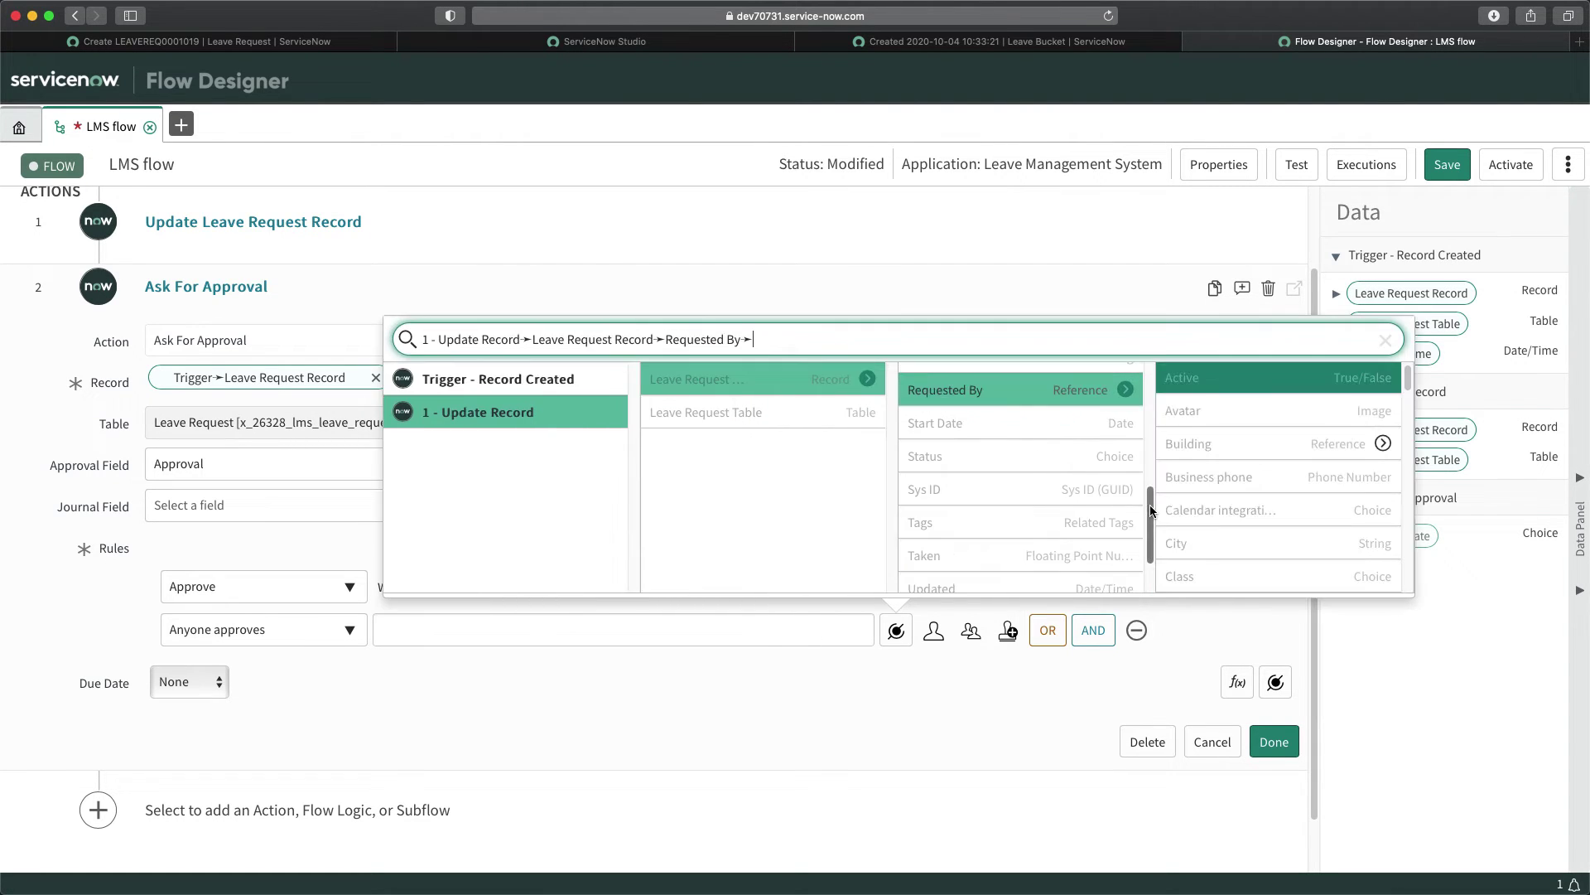
scroll(1229, 465, down, 3)
scroll(1229, 465, down, 5)
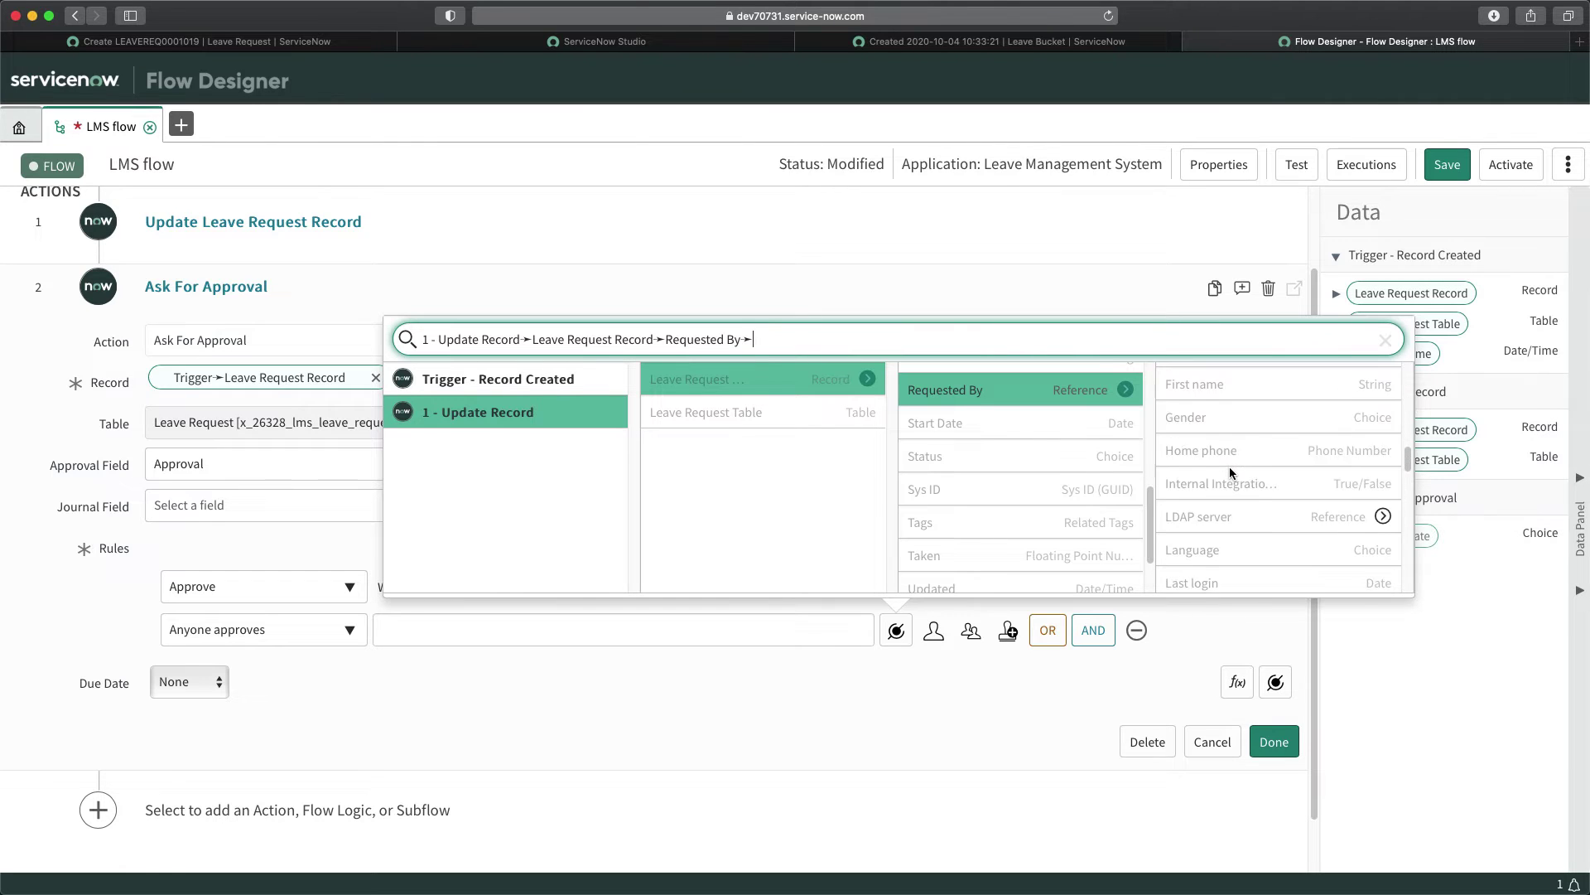
click(1245, 469)
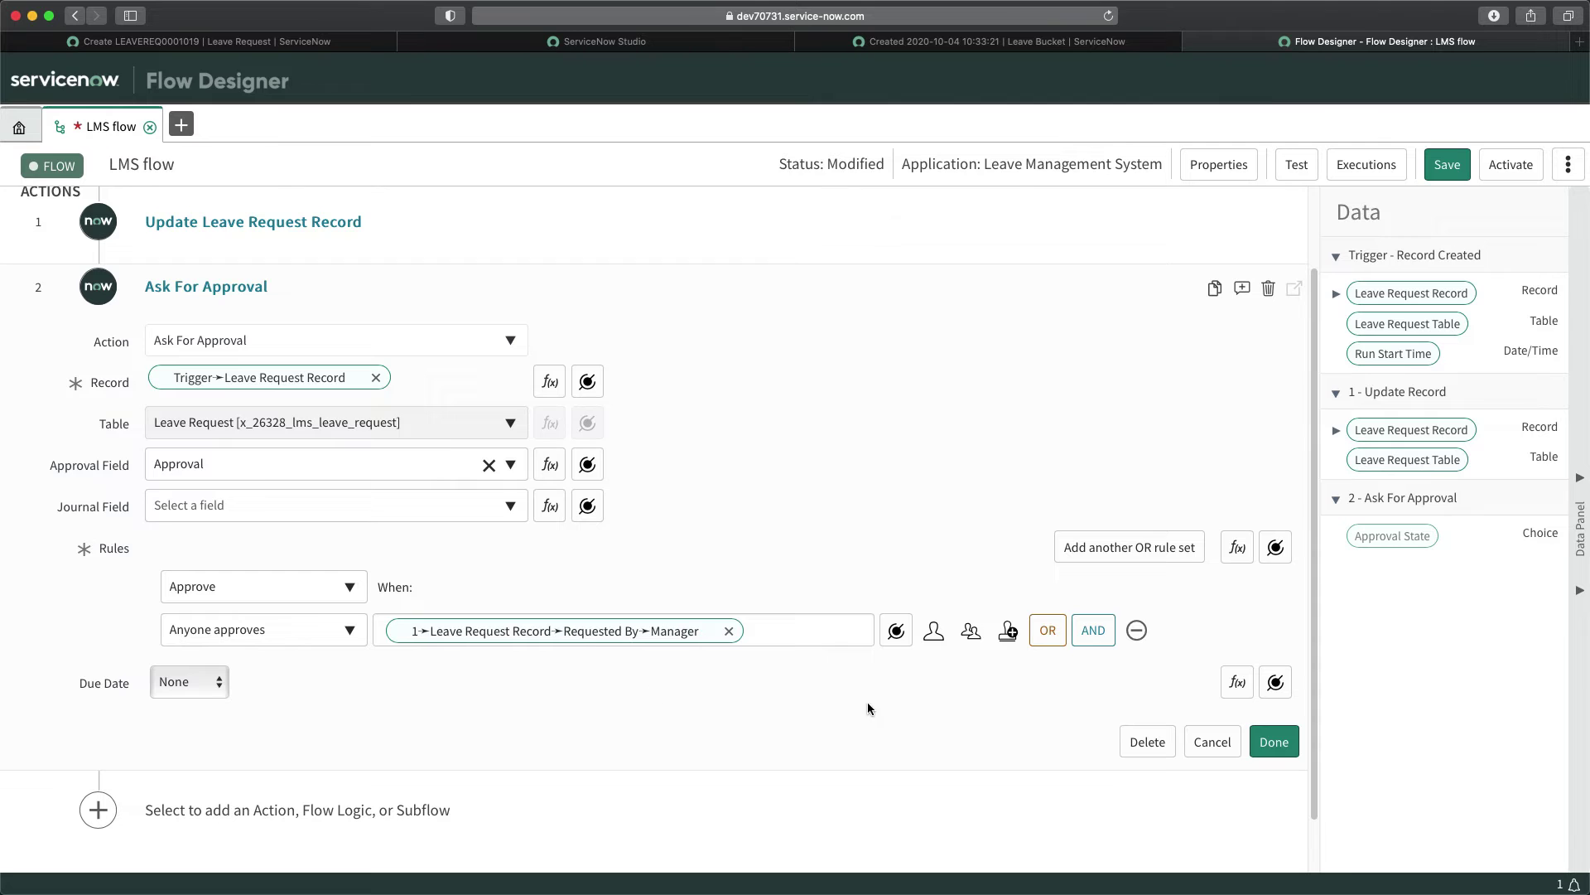
mouse_move(714, 632)
scroll(890, 671, down, 2)
scroll(896, 664, up, 4)
scroll(1024, 675, down, 3)
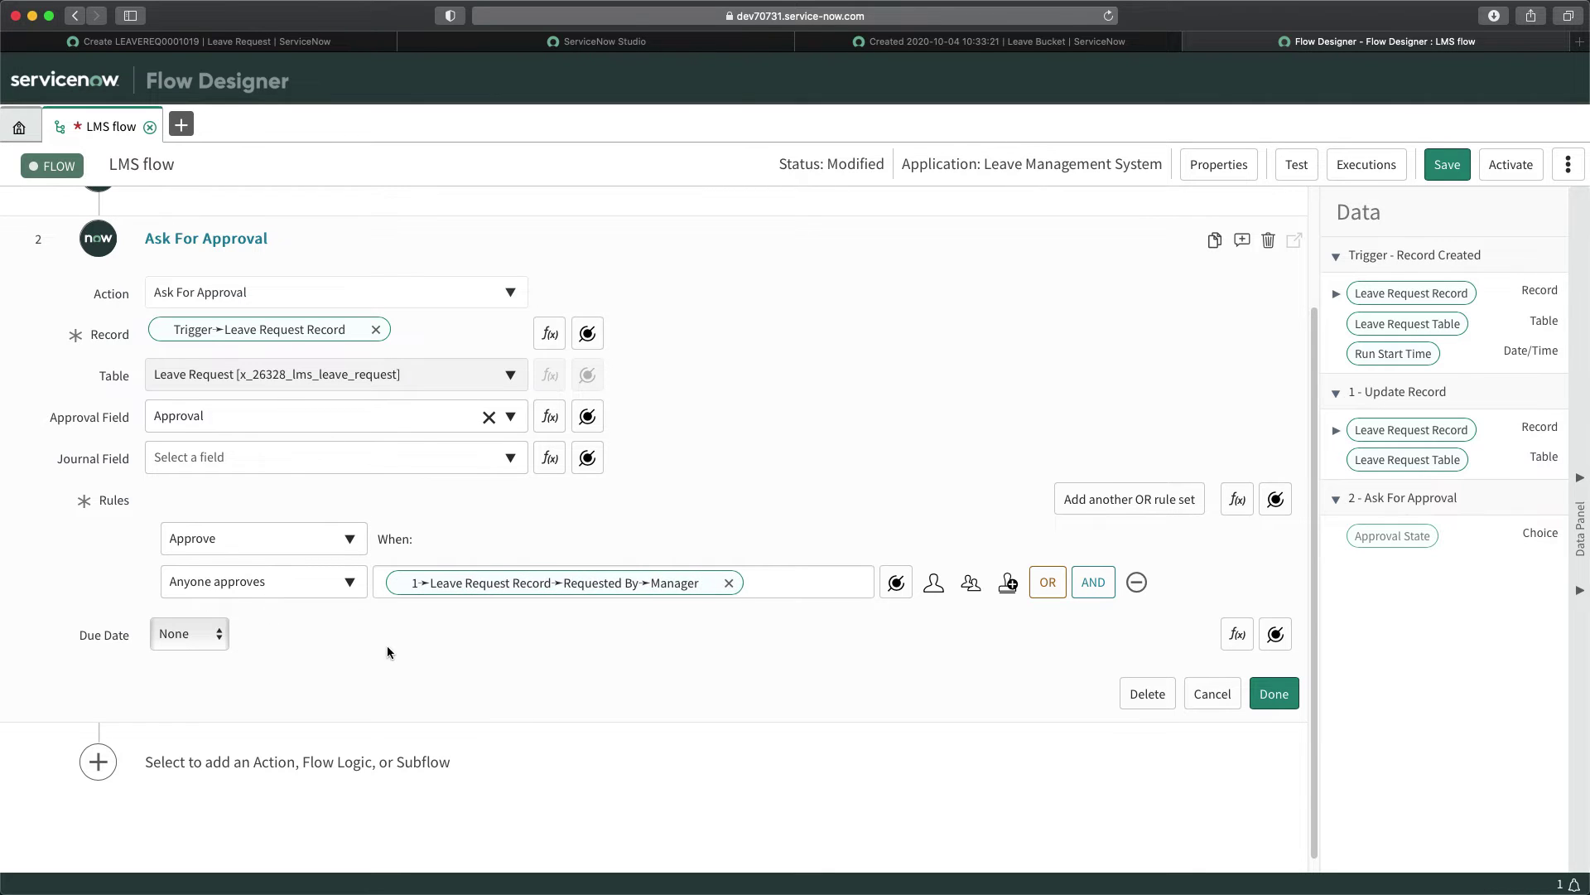
click(1264, 697)
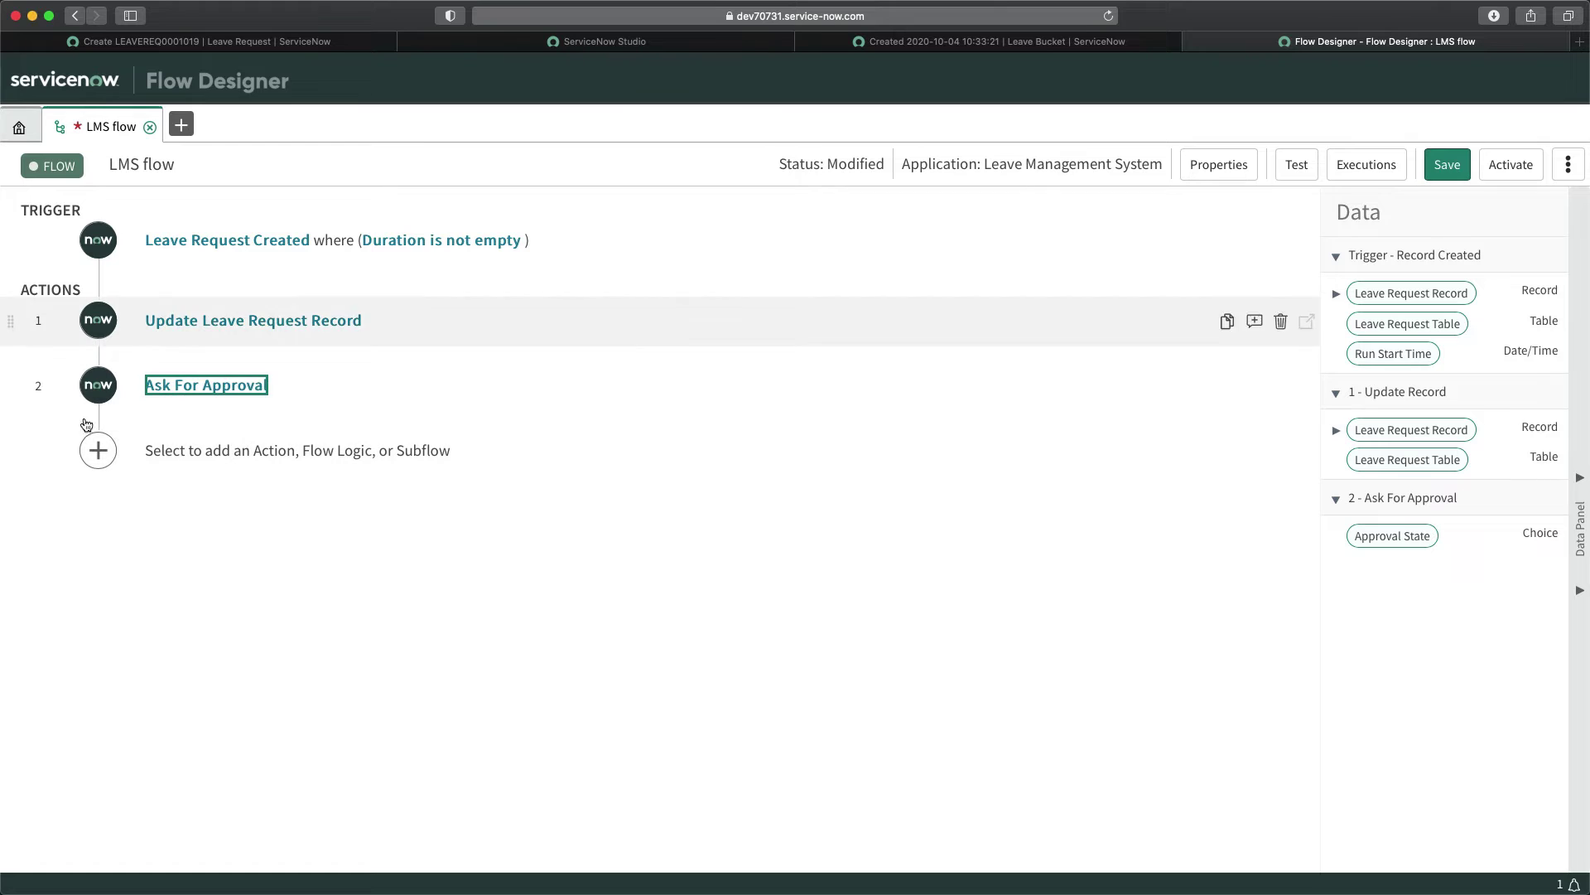
Browse the available actions and flow logic options for the flow's third step.
click(189, 464)
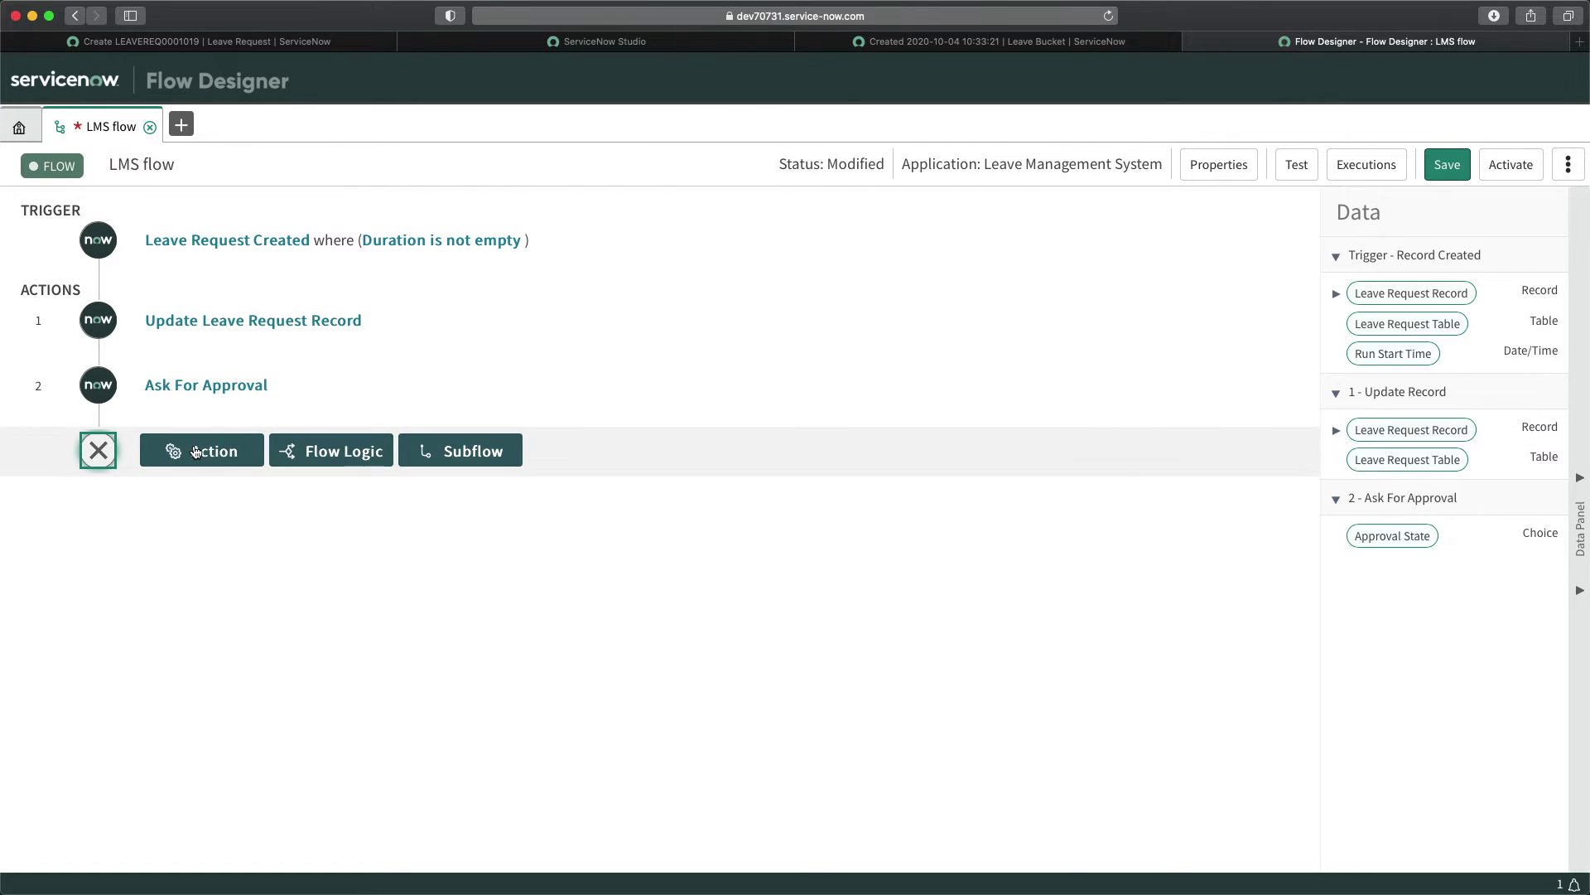
click(174, 454)
scroll(571, 688, down, 5)
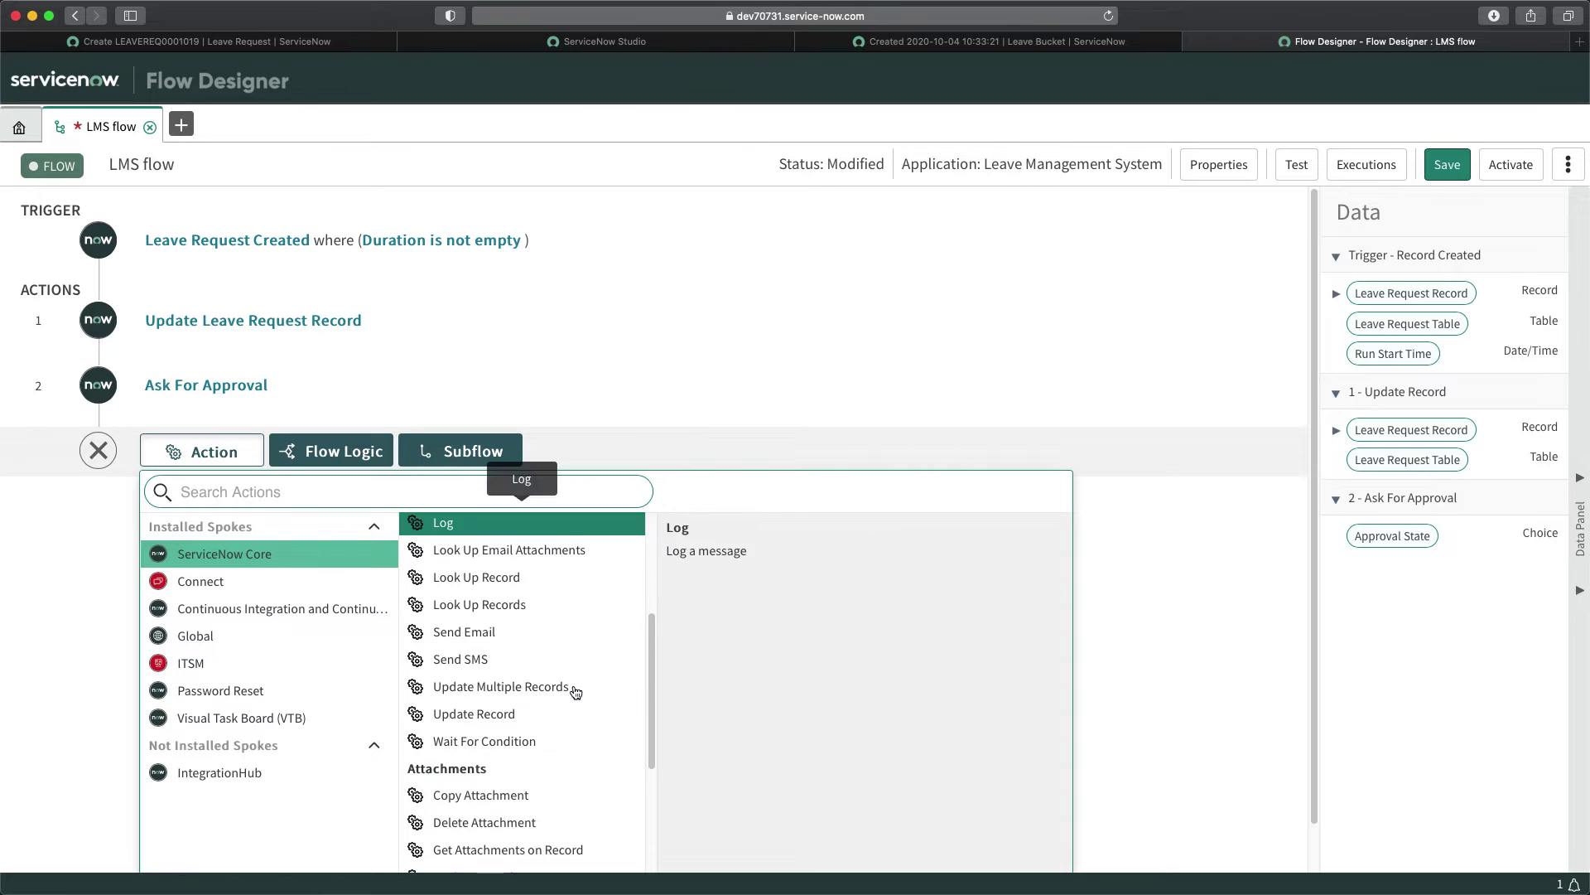
scroll(564, 694, up, 5)
click(345, 461)
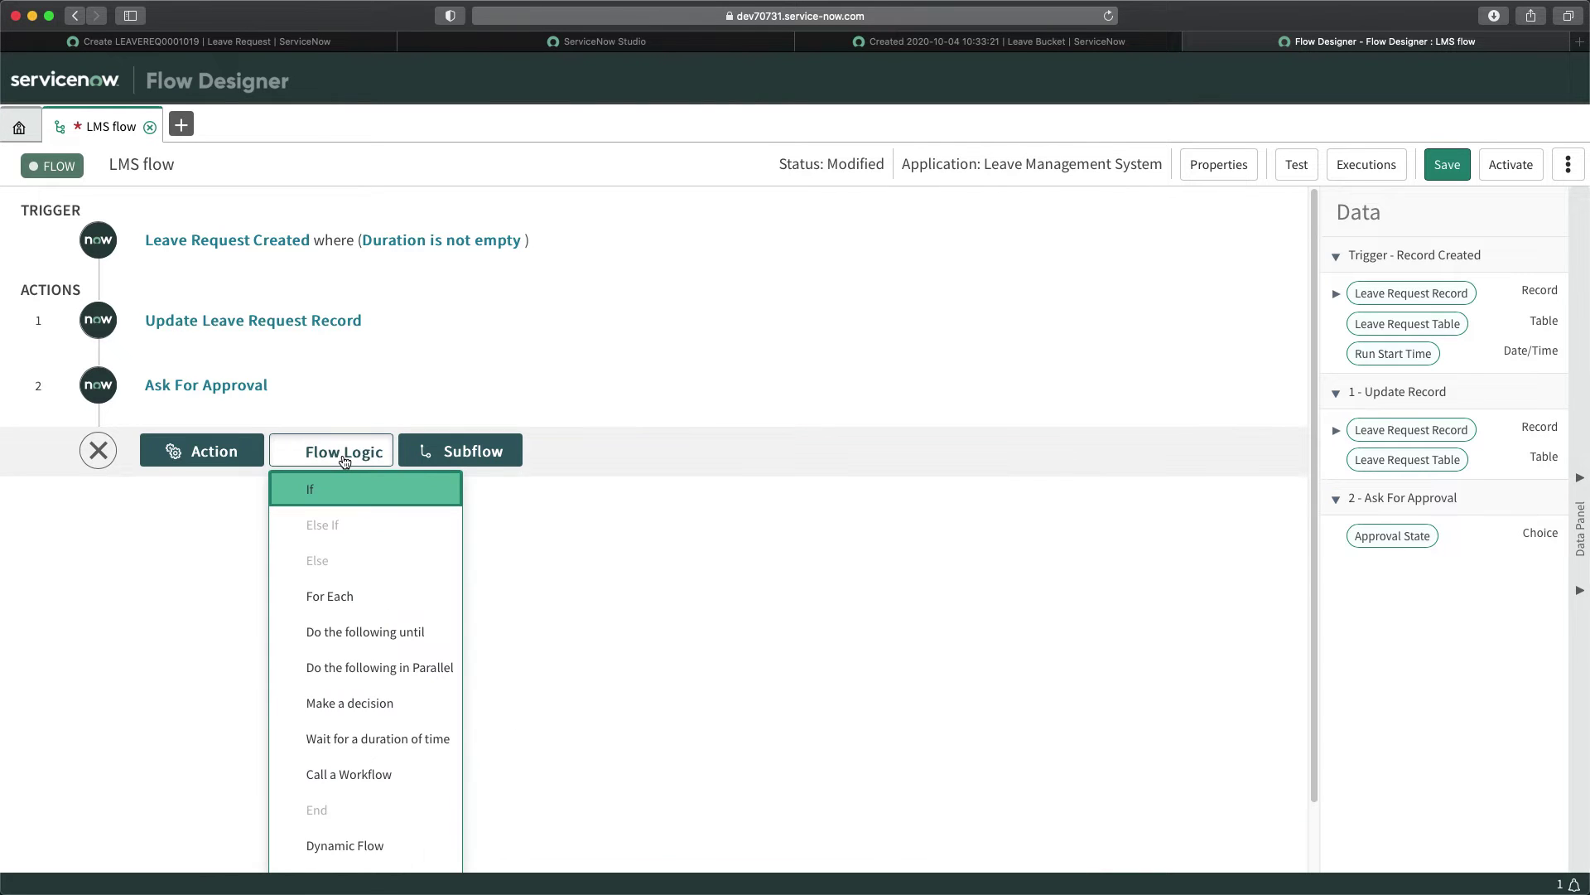
scroll(369, 700, down, 2)
scroll(369, 646, up, 2)
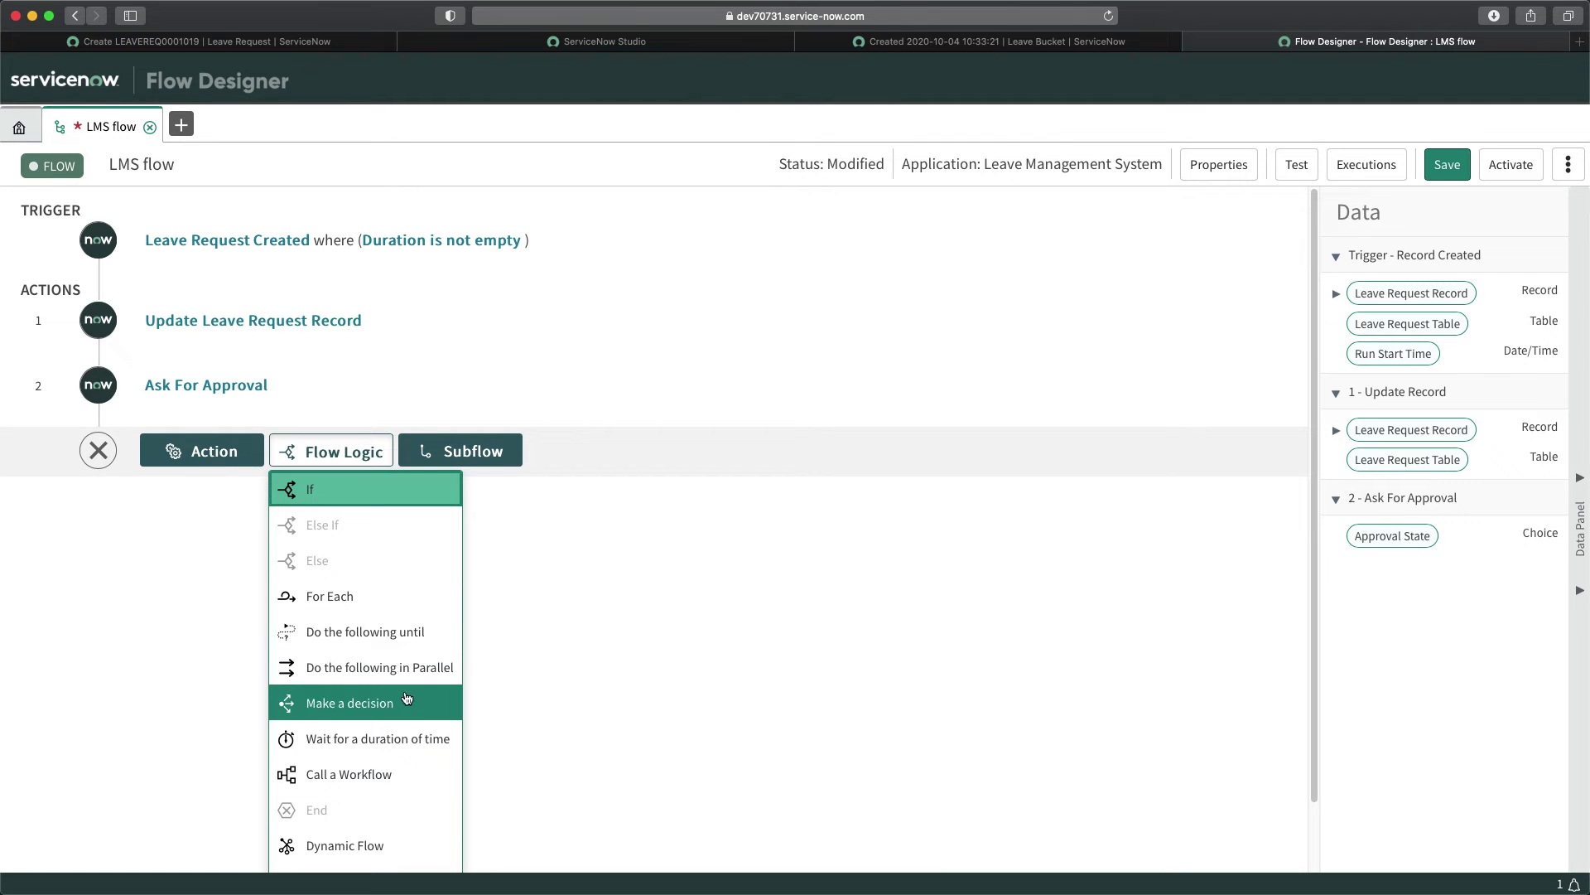
scroll(327, 713, down, 2)
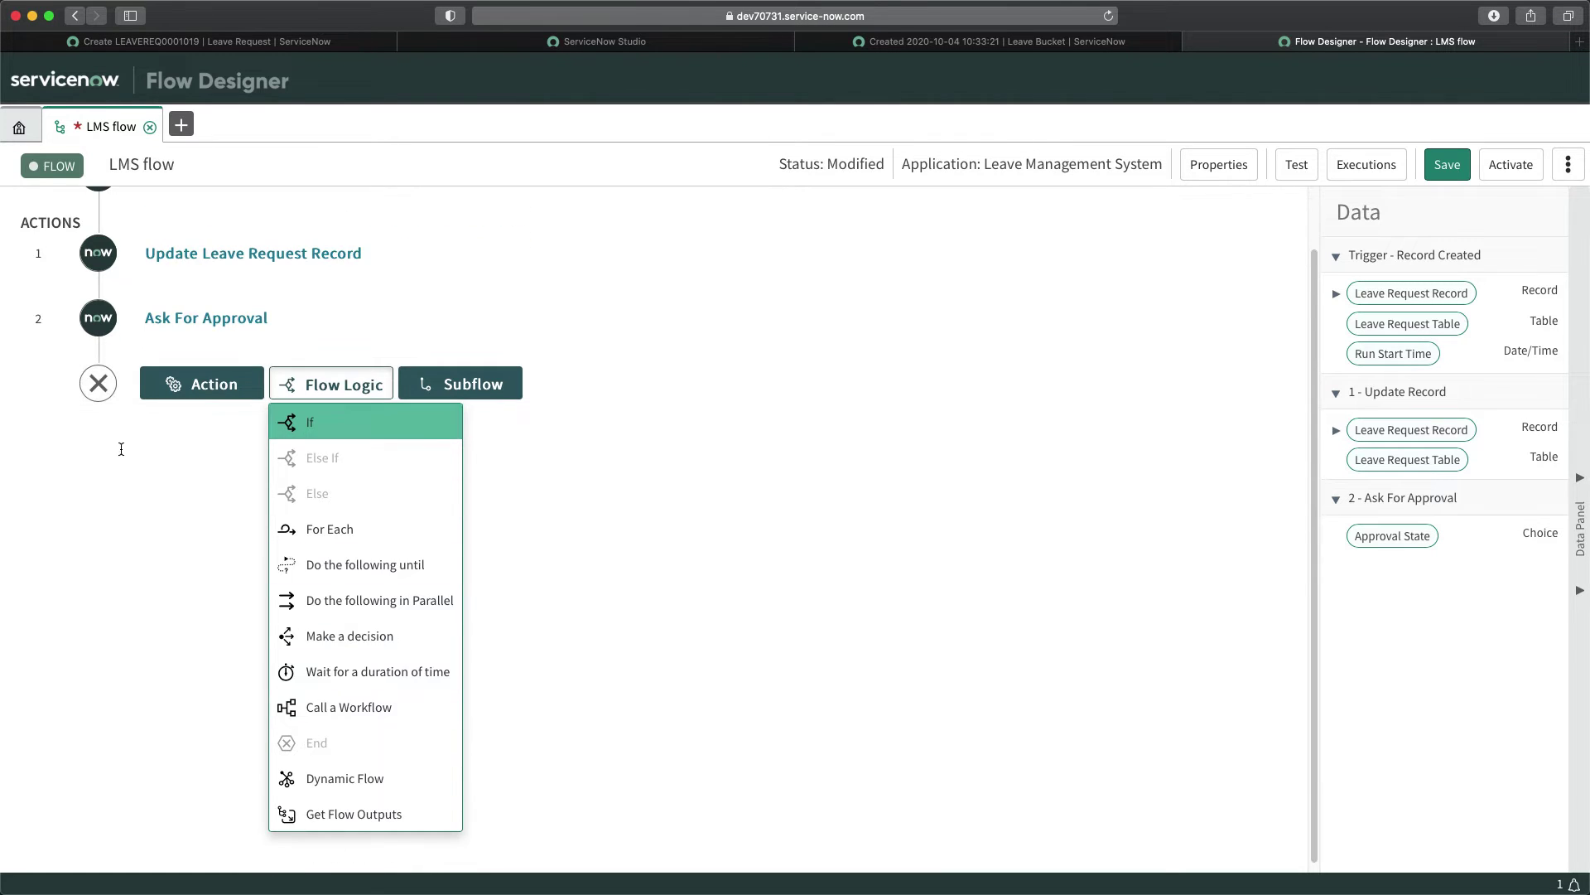
scroll(124, 447, up, 2)
Reopen the Ask For Approval action and try Approval as its journal field, then clear that field.
click(206, 384)
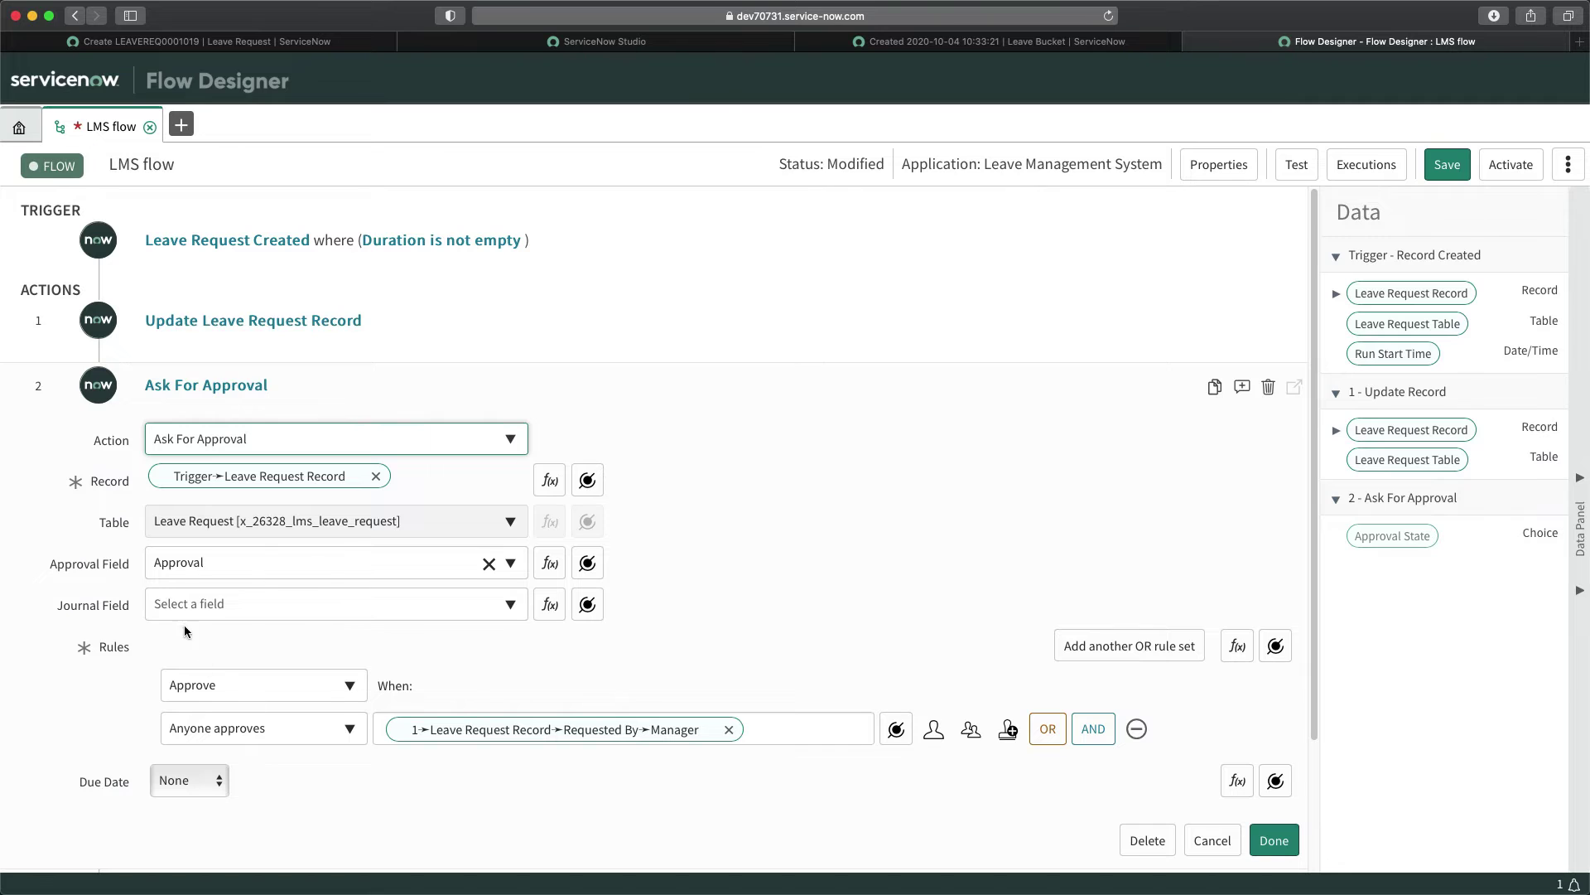
click(246, 616)
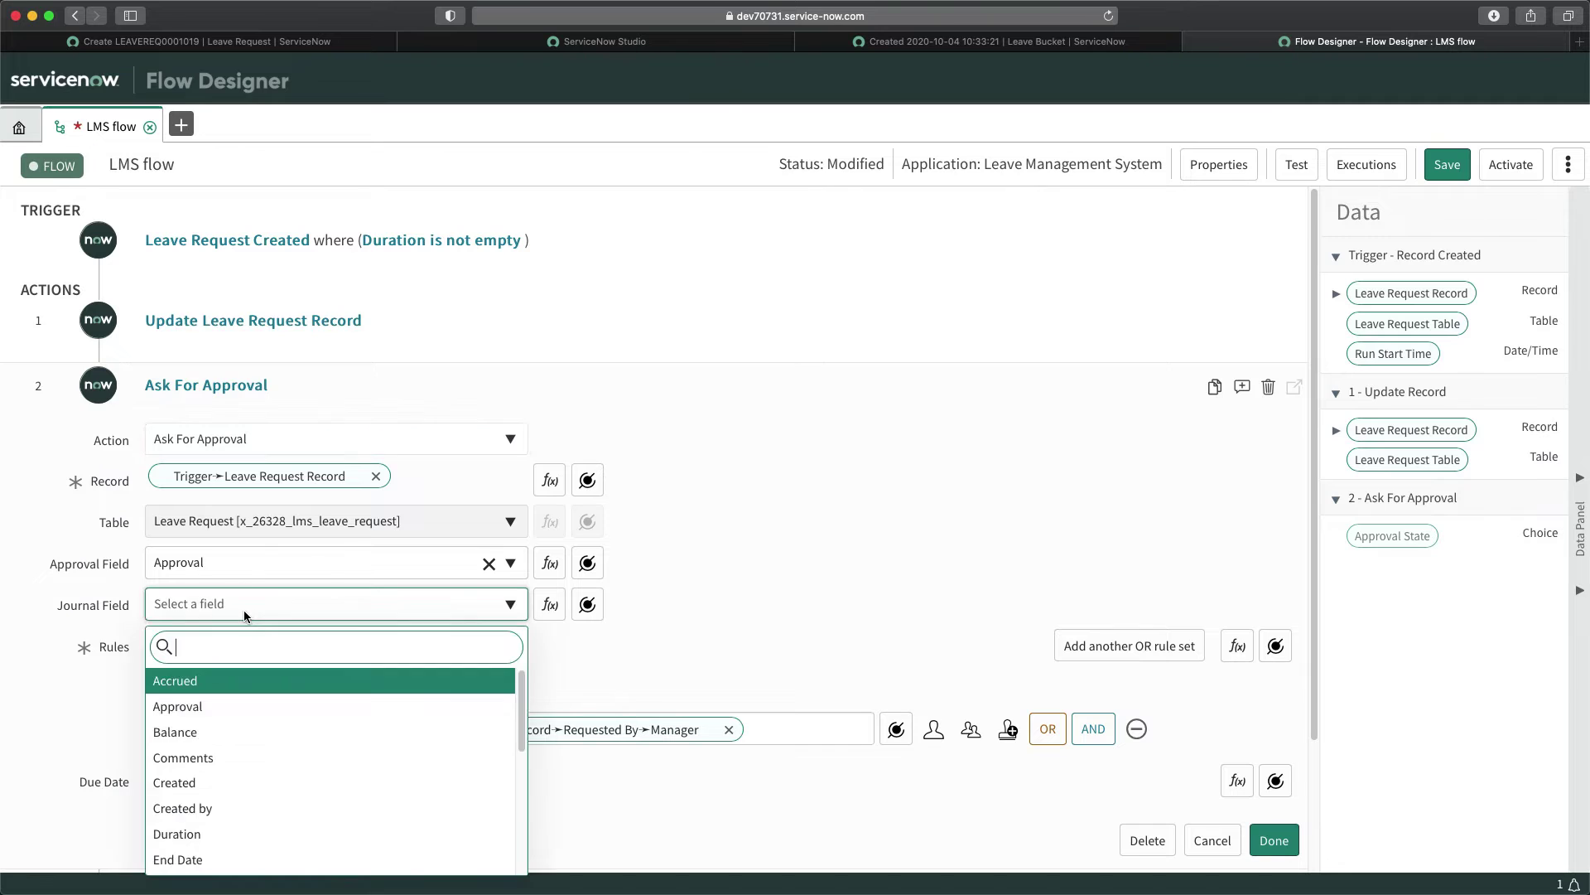
click(192, 706)
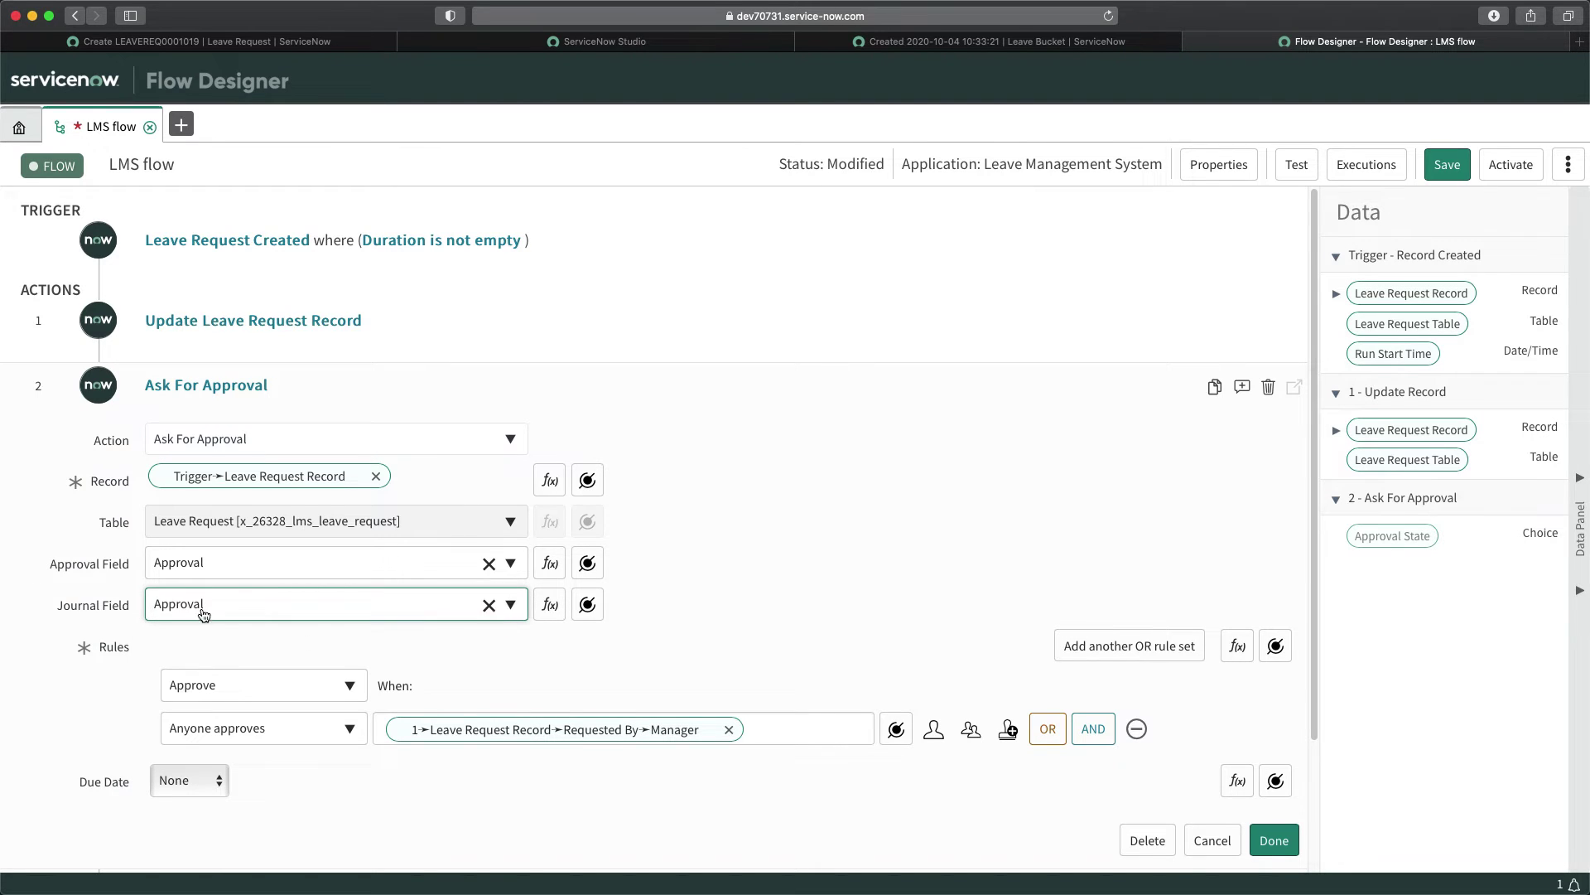
key(BackSpace)
Review the Ask For Approval action's approval rule choices and close the action.
scroll(529, 739, down, 1)
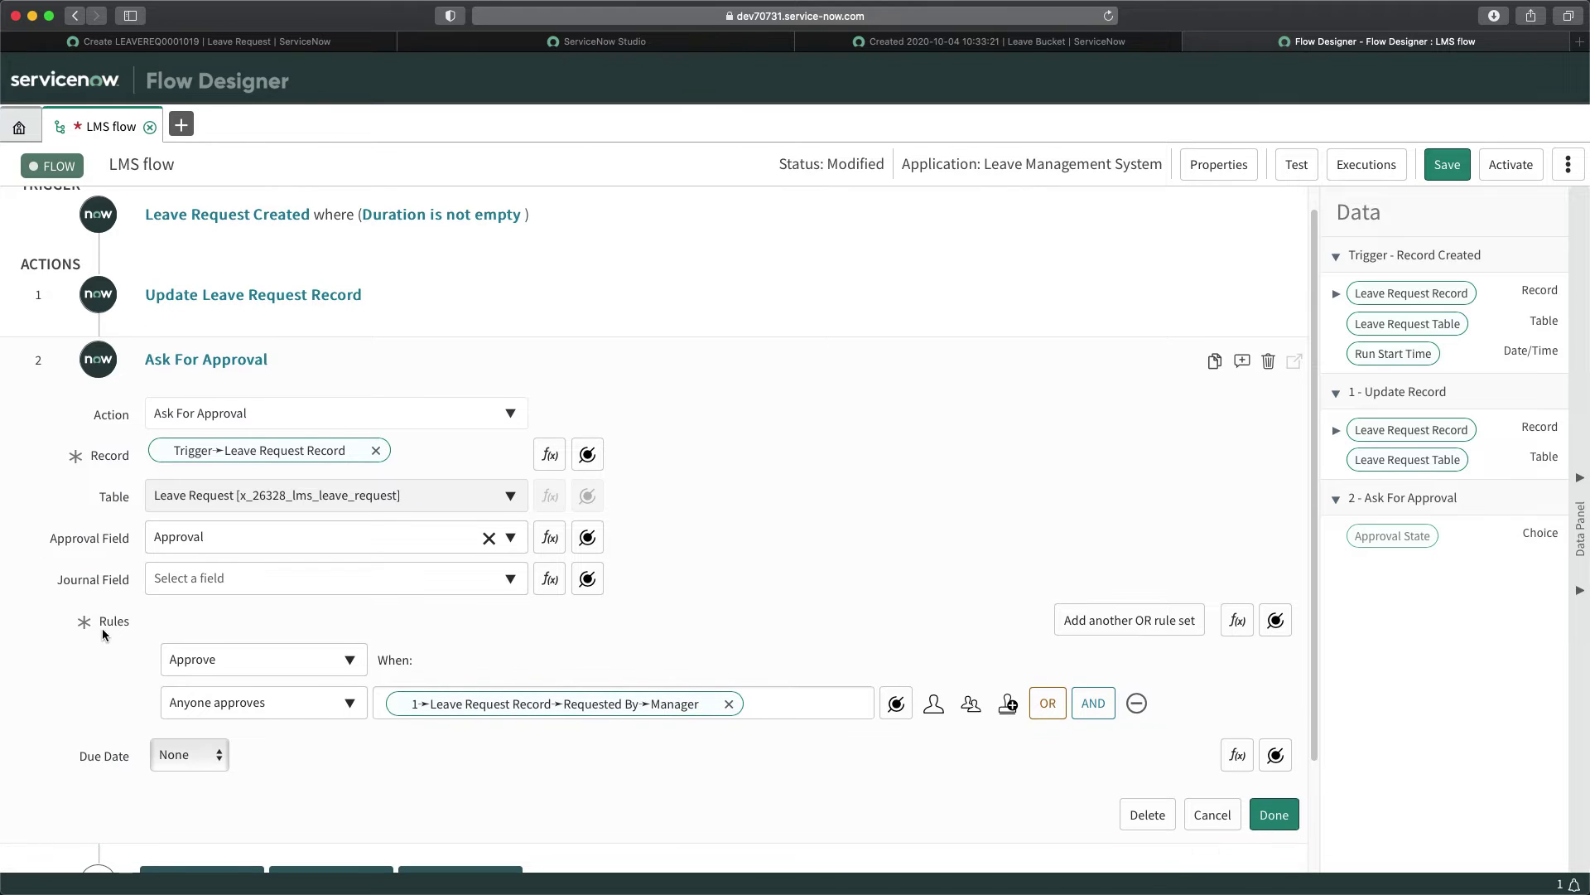
click(217, 662)
click(216, 661)
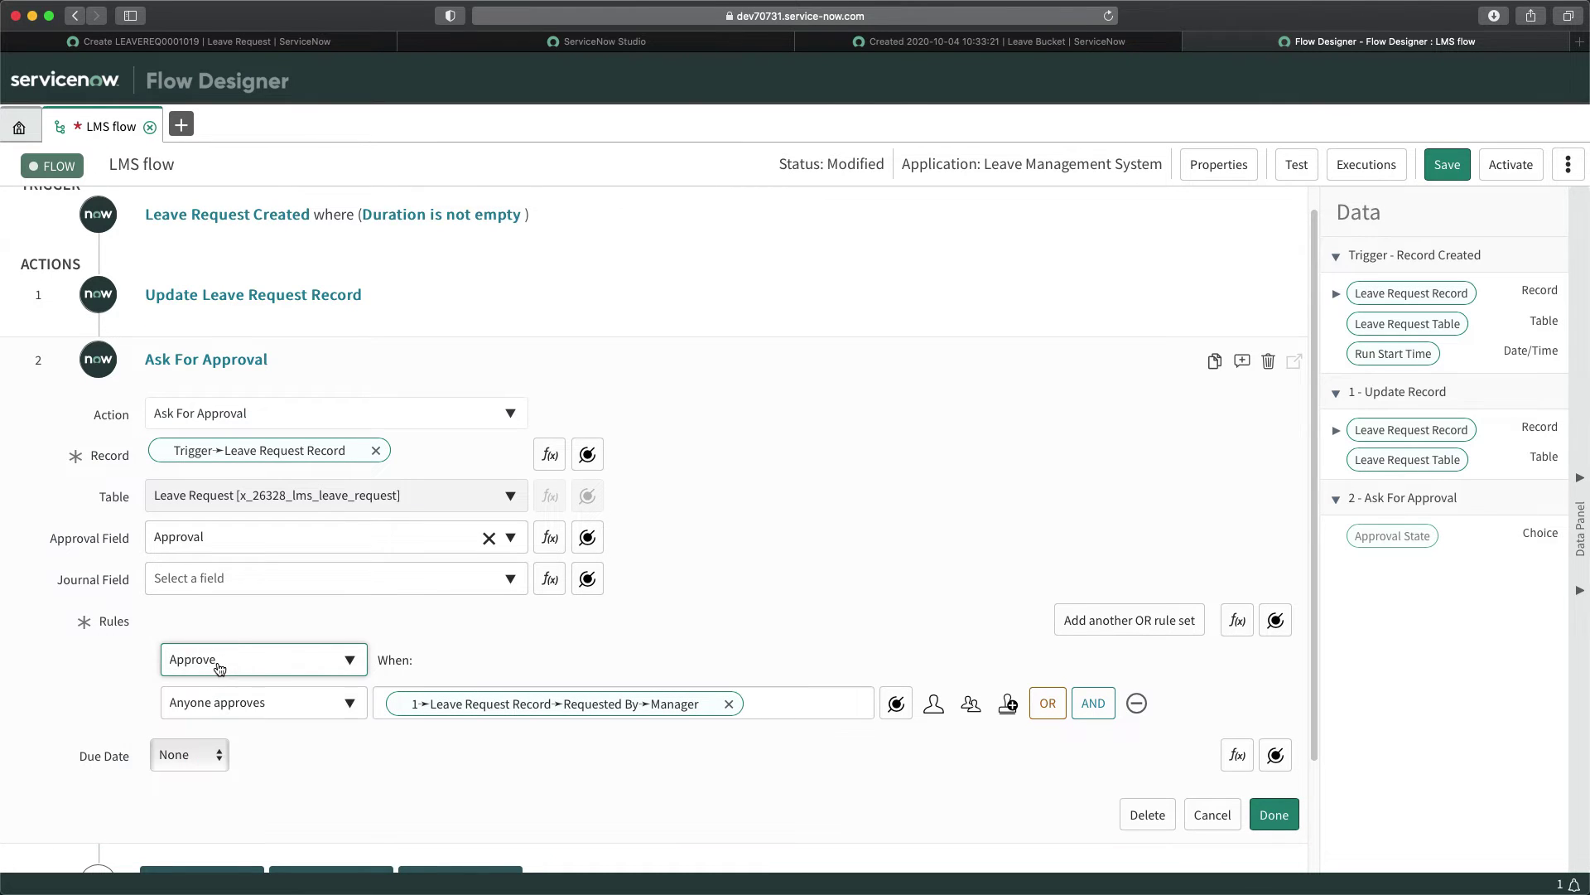
click(251, 706)
click(251, 706)
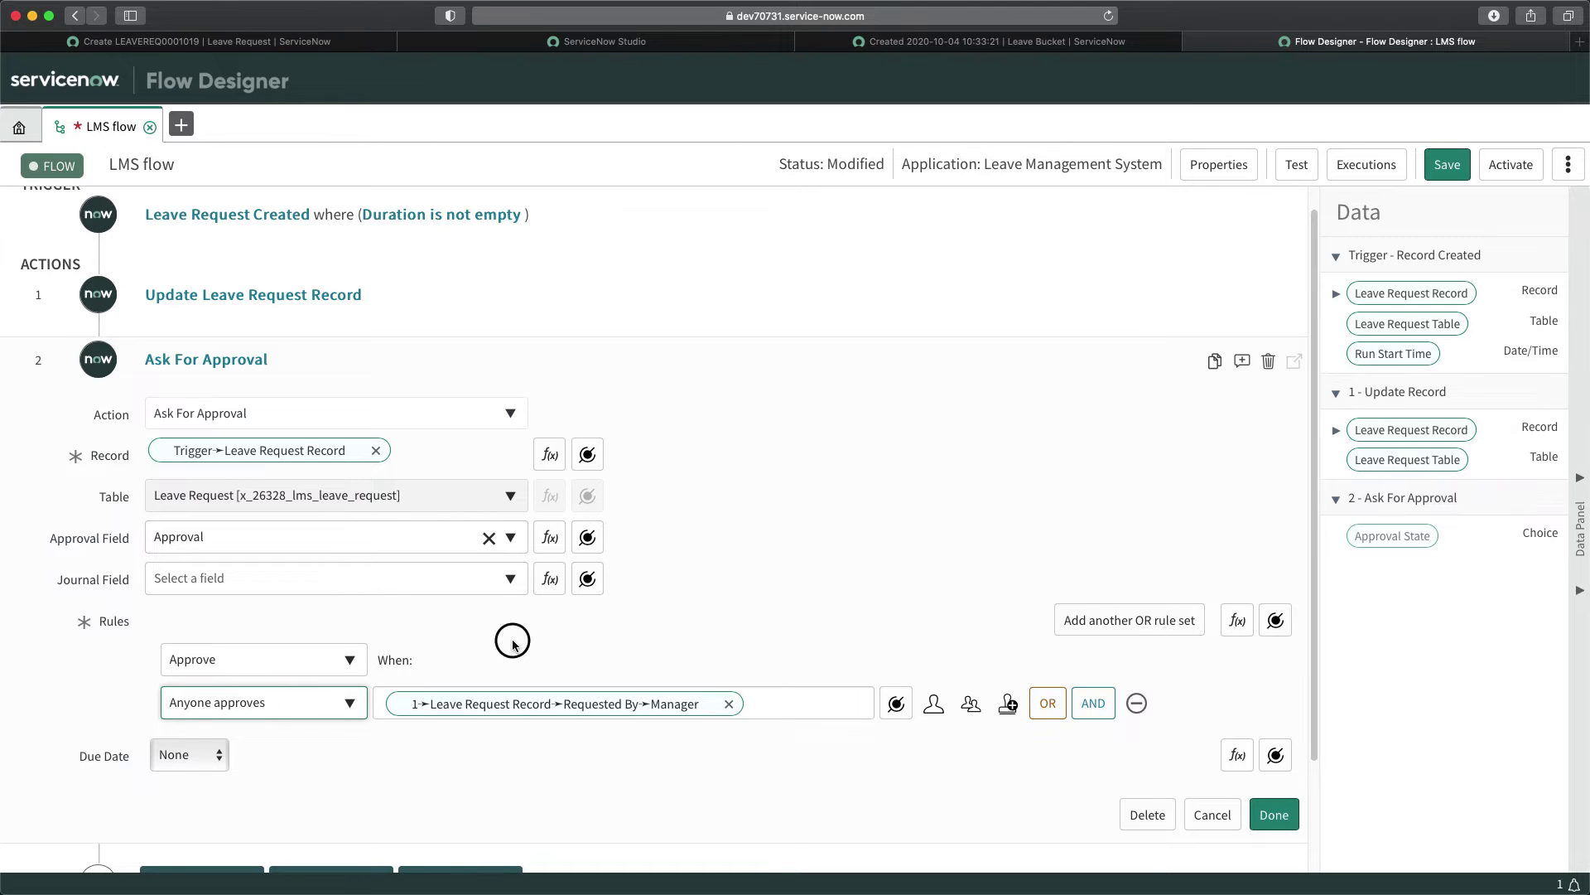
scroll(575, 653, down, 3)
scroll(655, 674, up, 2)
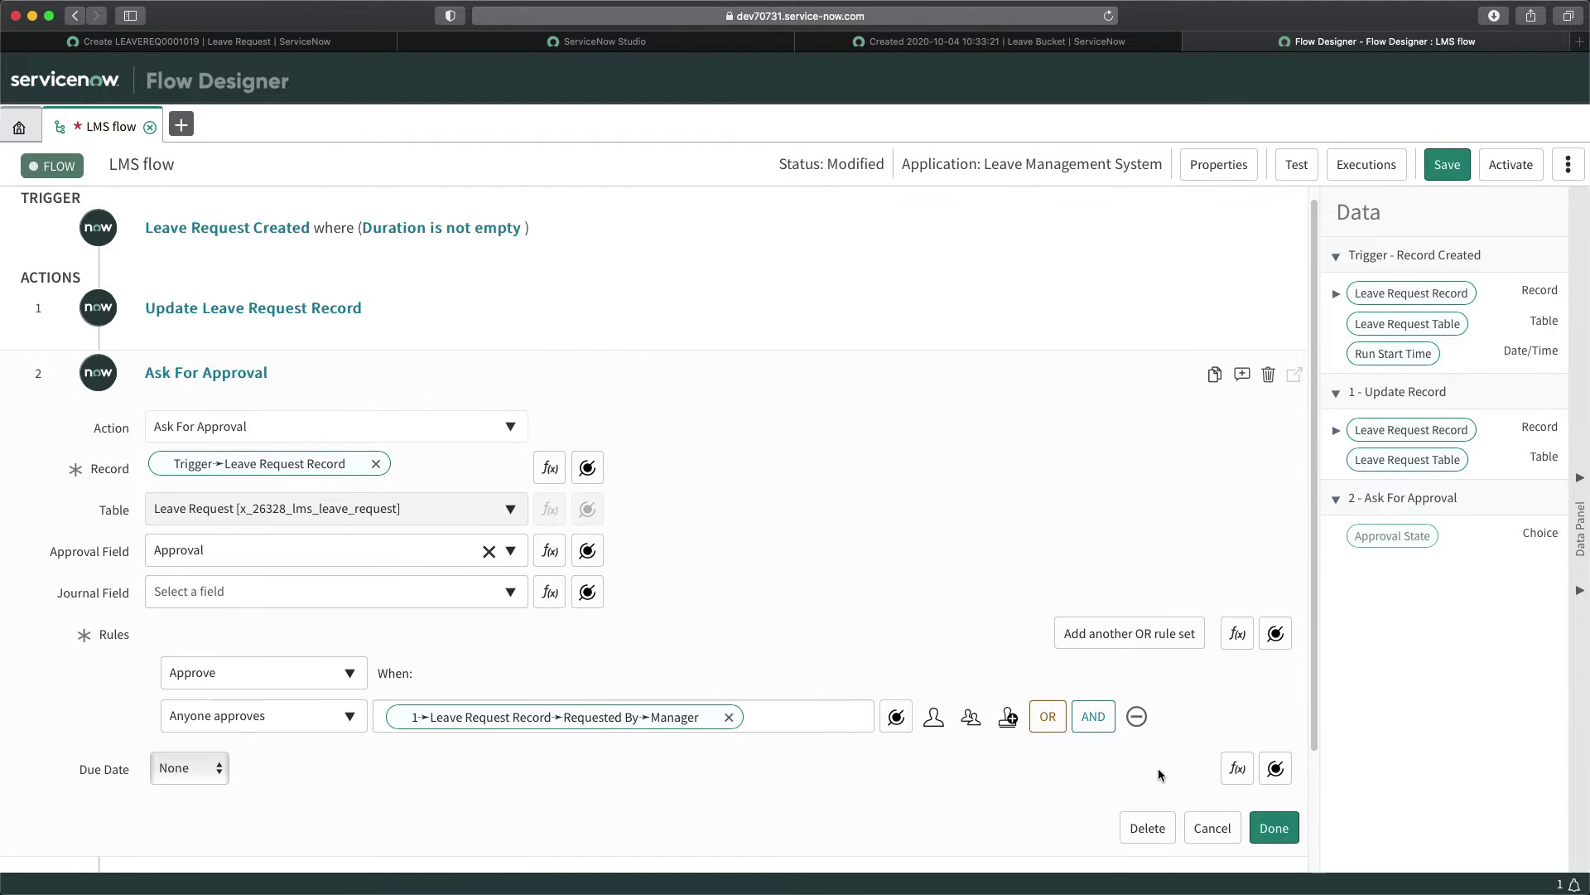
scroll(826, 688, down, 2)
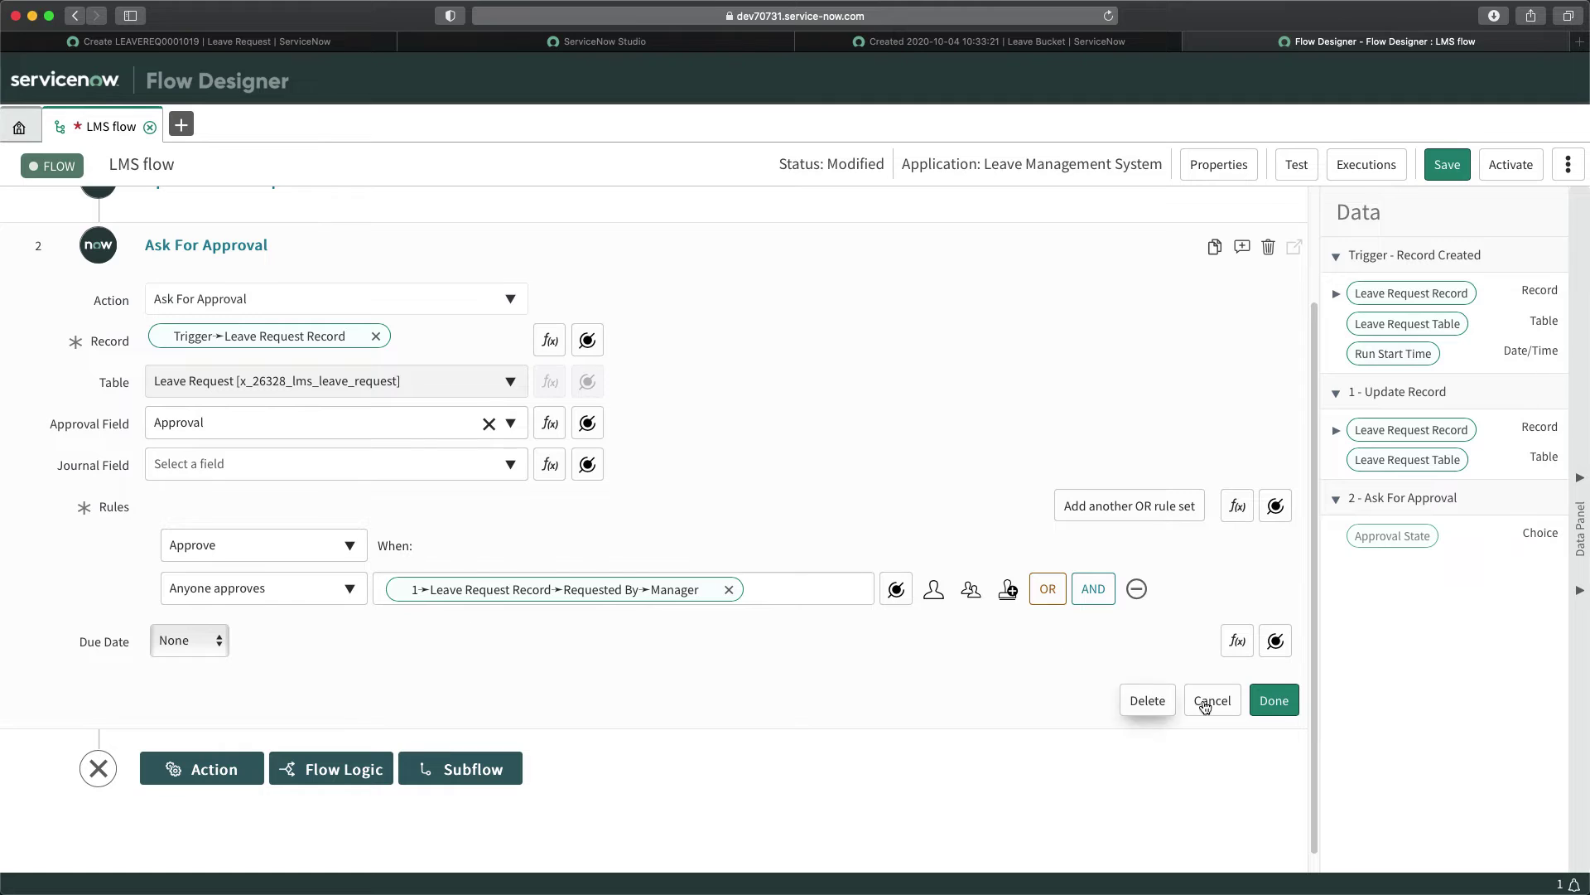
click(1262, 714)
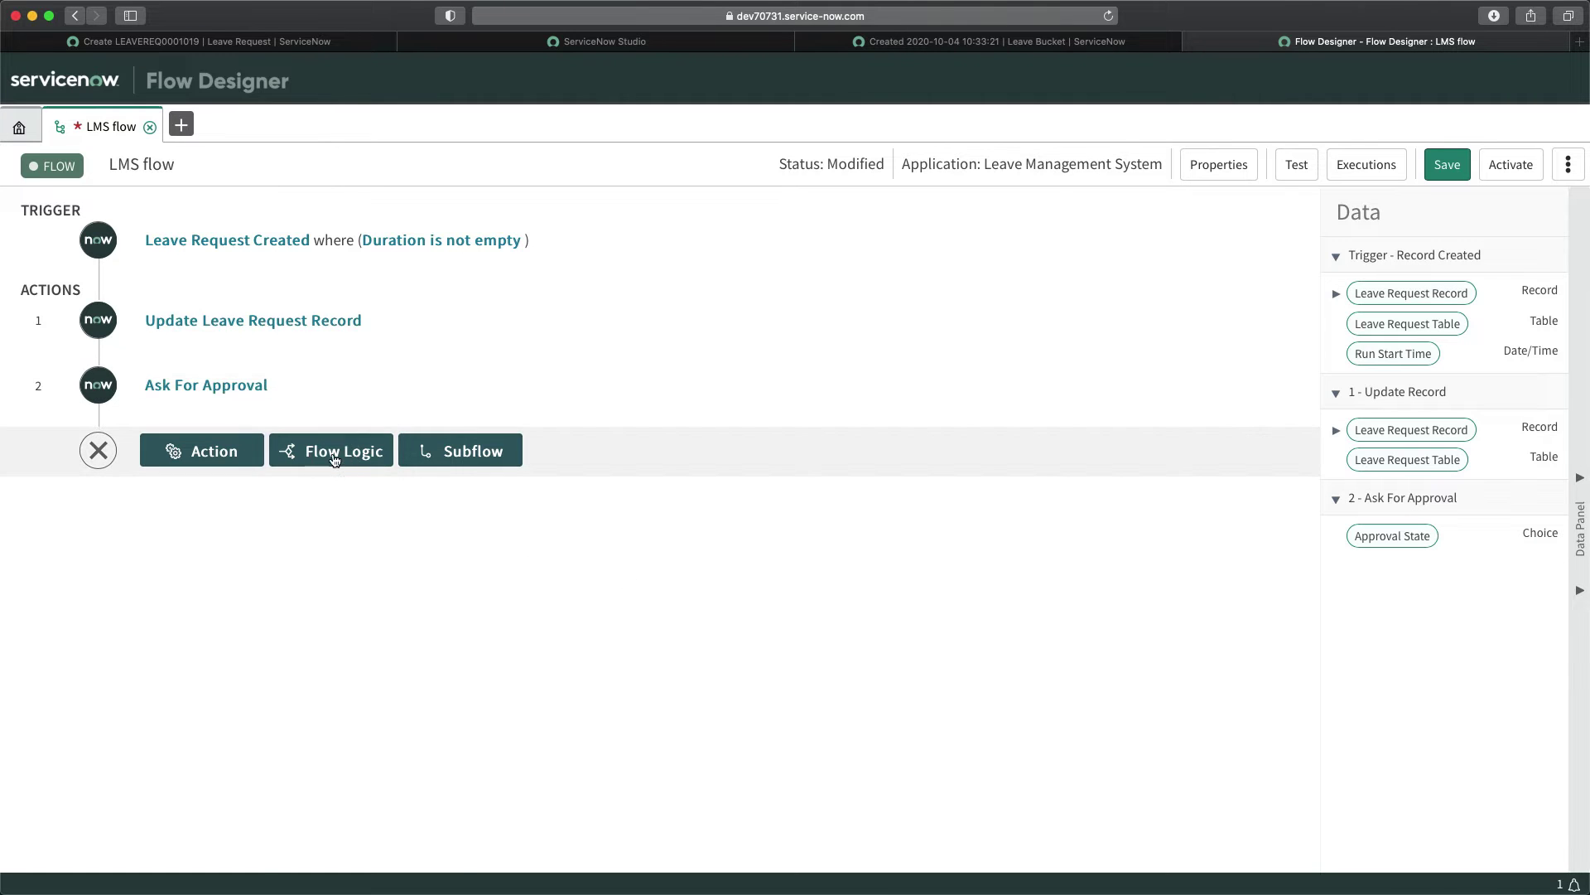
Add an If condition as the flow's third step, requiring Ask For Approval's Approval State to be Approved.
click(328, 461)
click(333, 489)
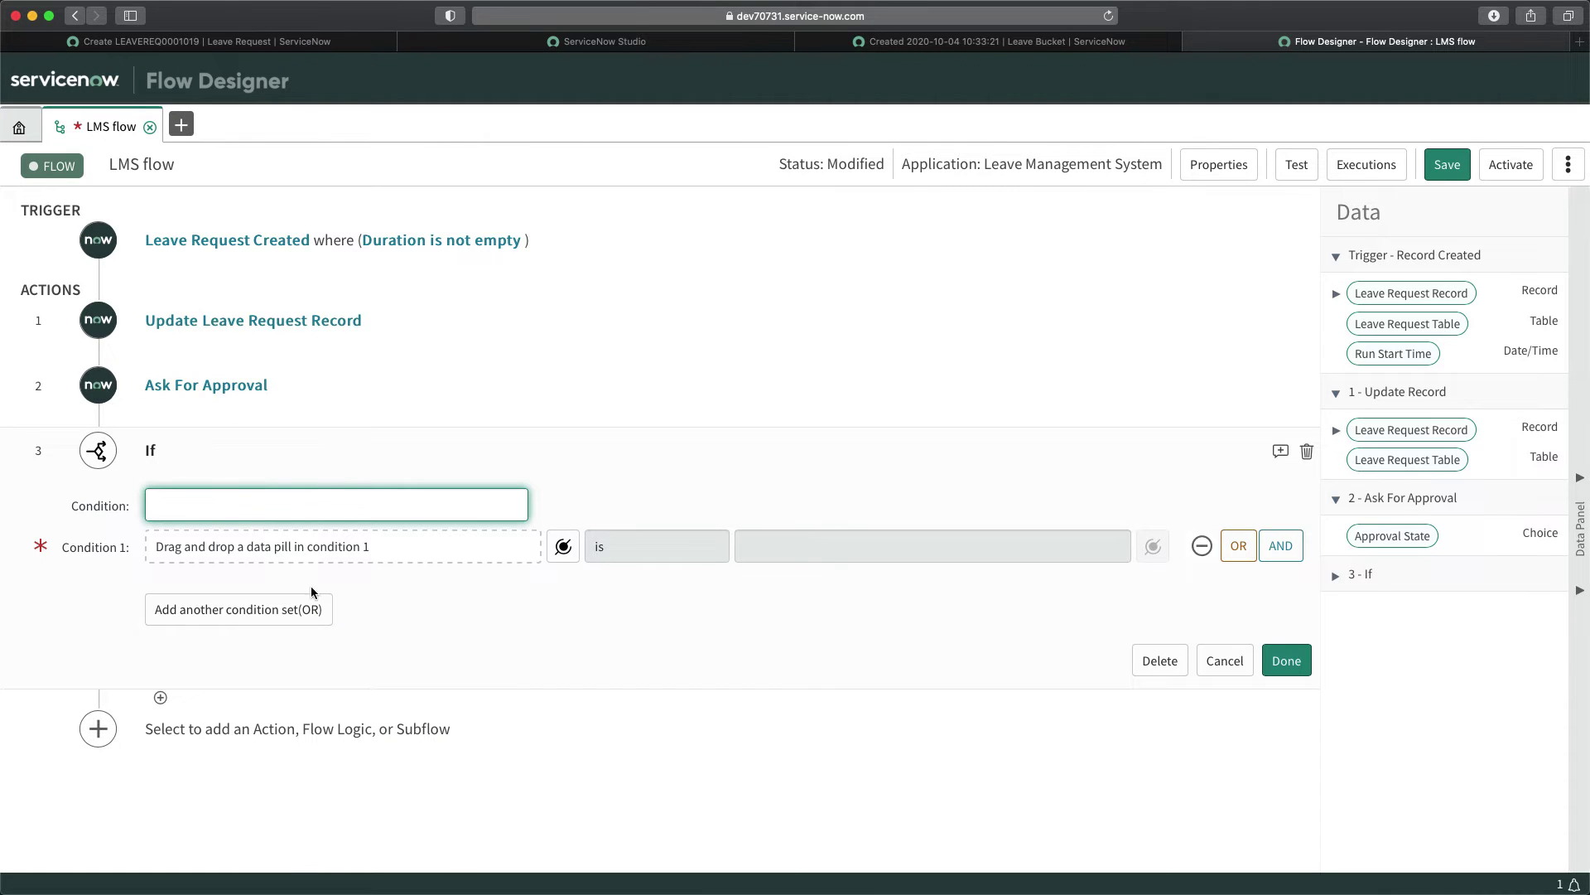
click(563, 546)
click(568, 706)
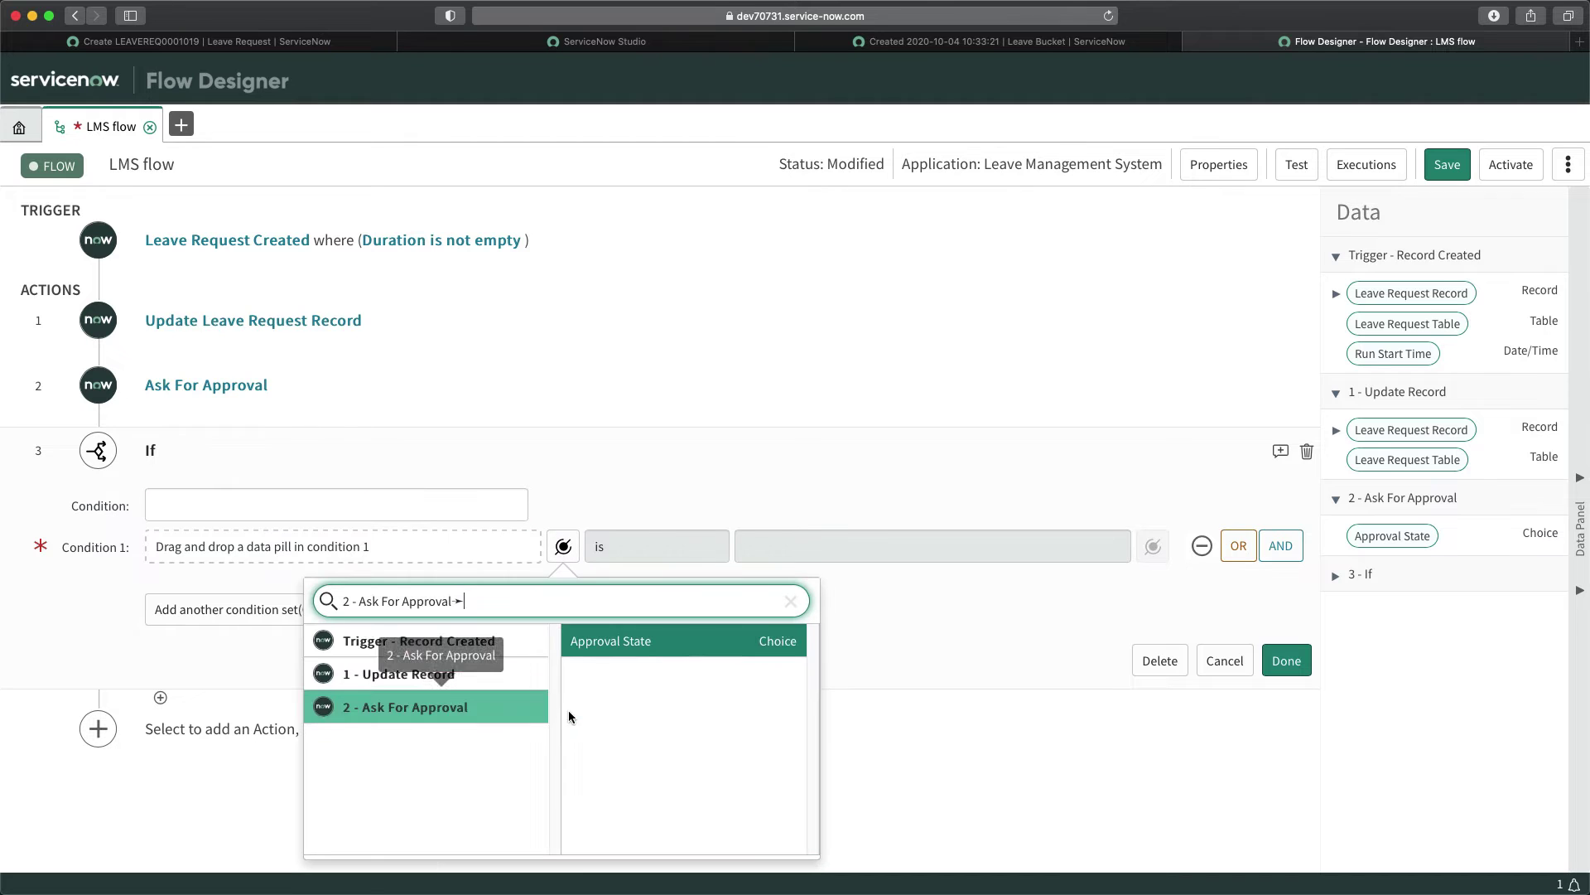
click(670, 652)
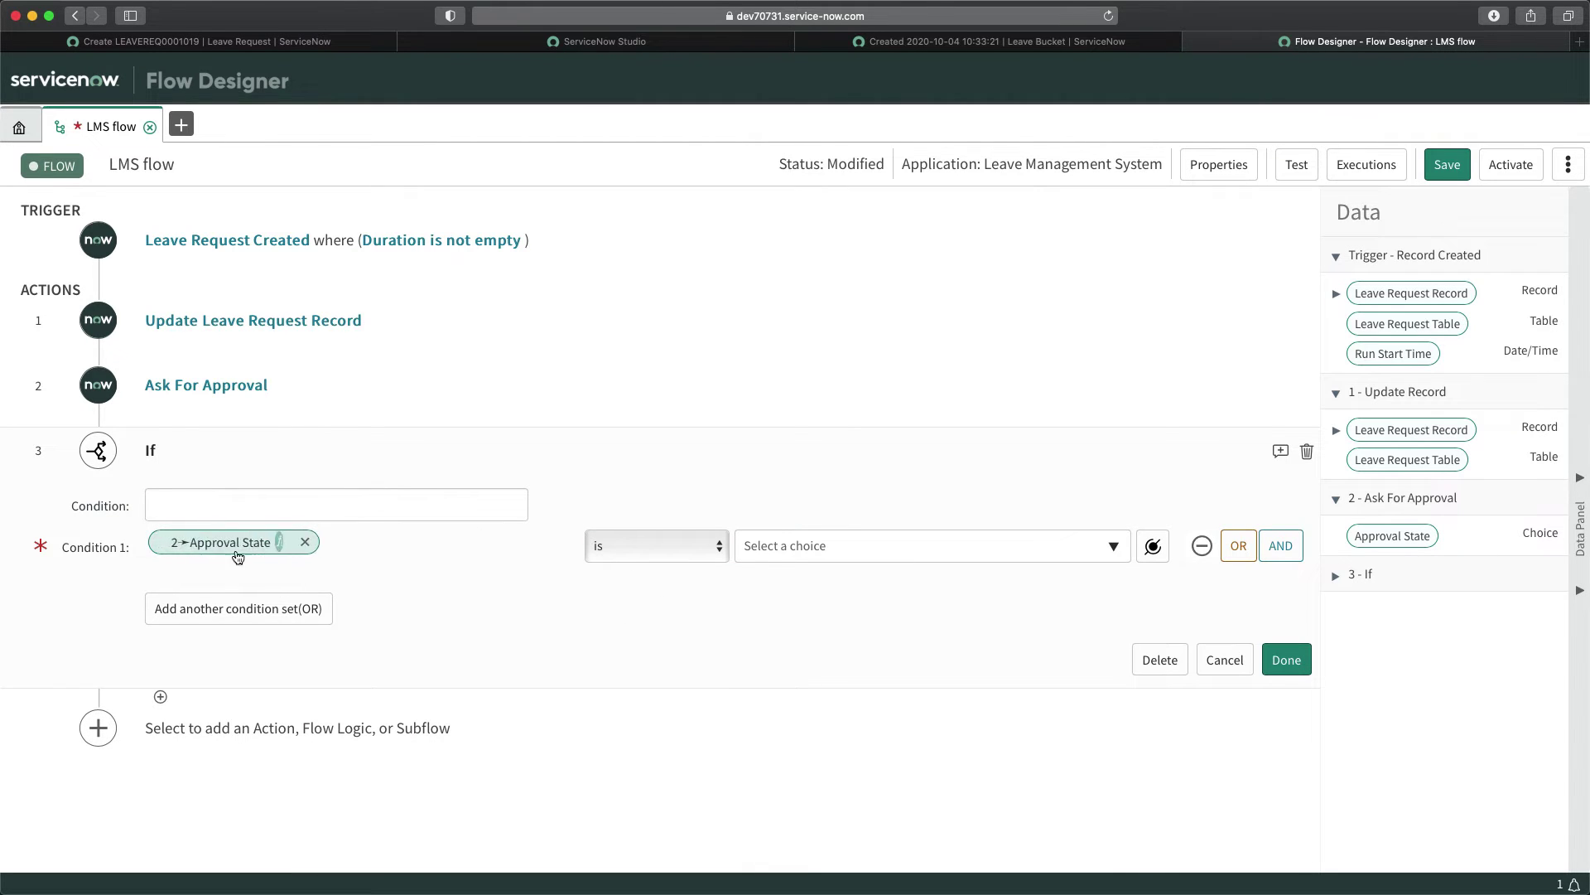
click(769, 553)
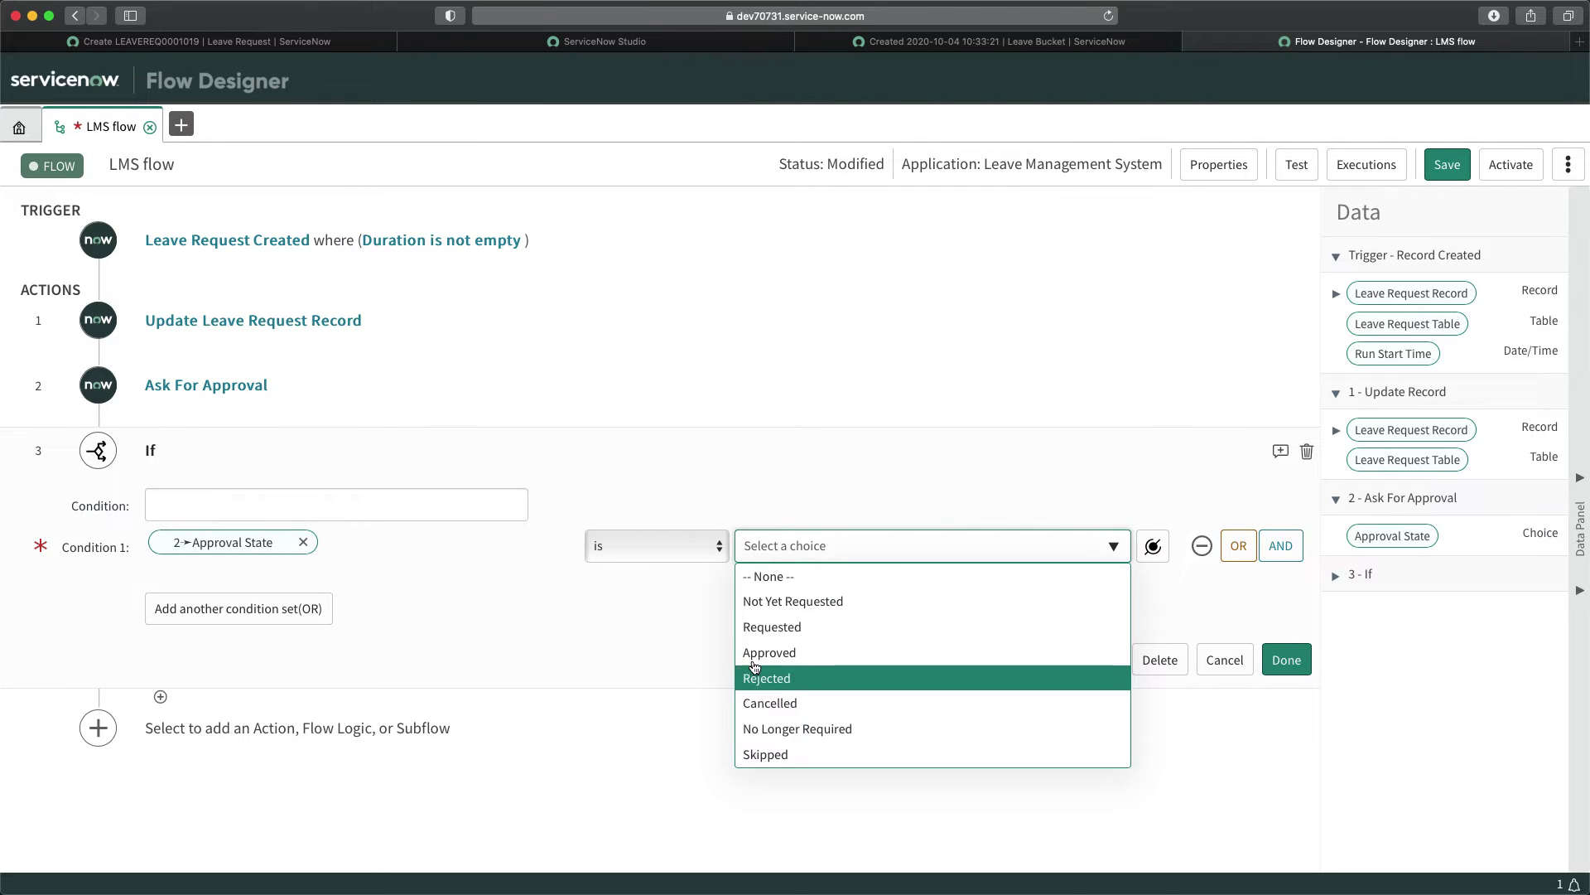
key(Return)
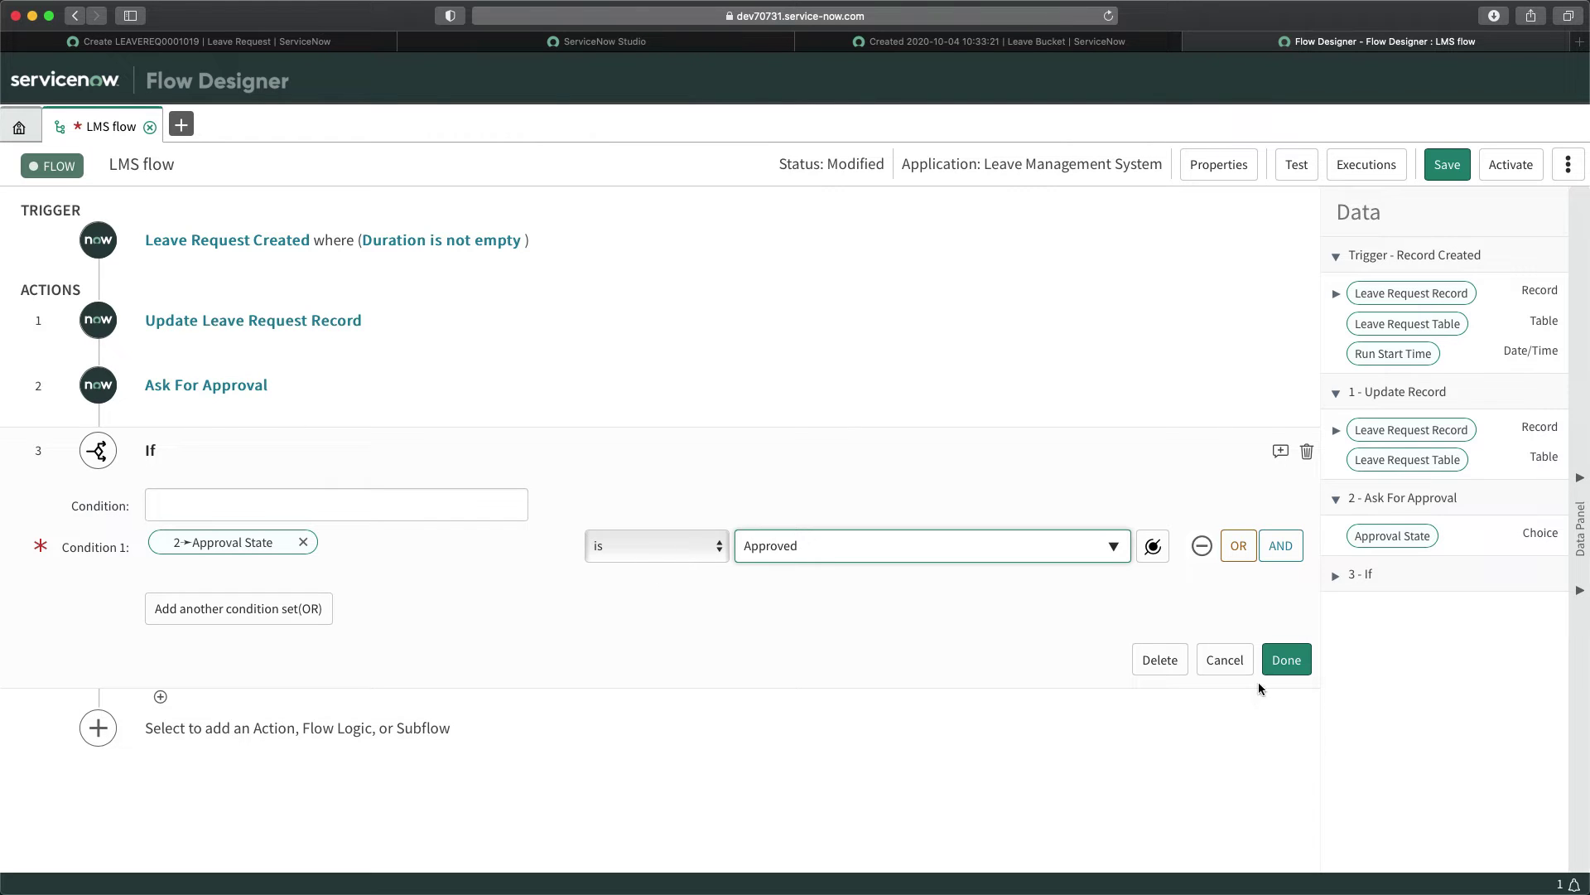
click(1286, 660)
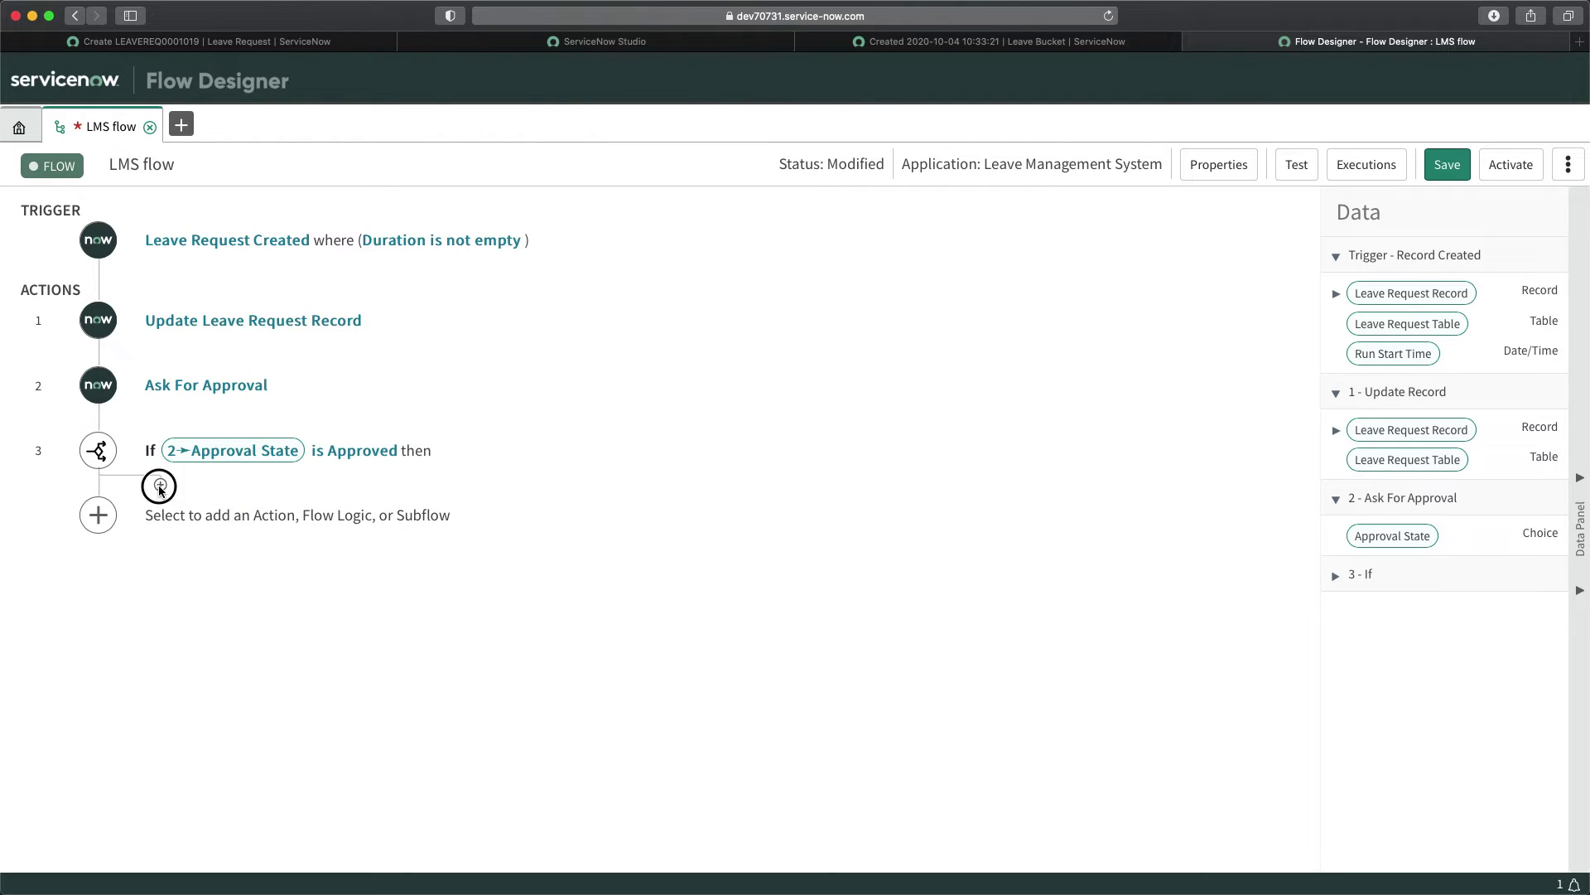
Add an Update Record action inside the If branch, targeting the trigger's Leave Request Record.
click(160, 484)
click(274, 500)
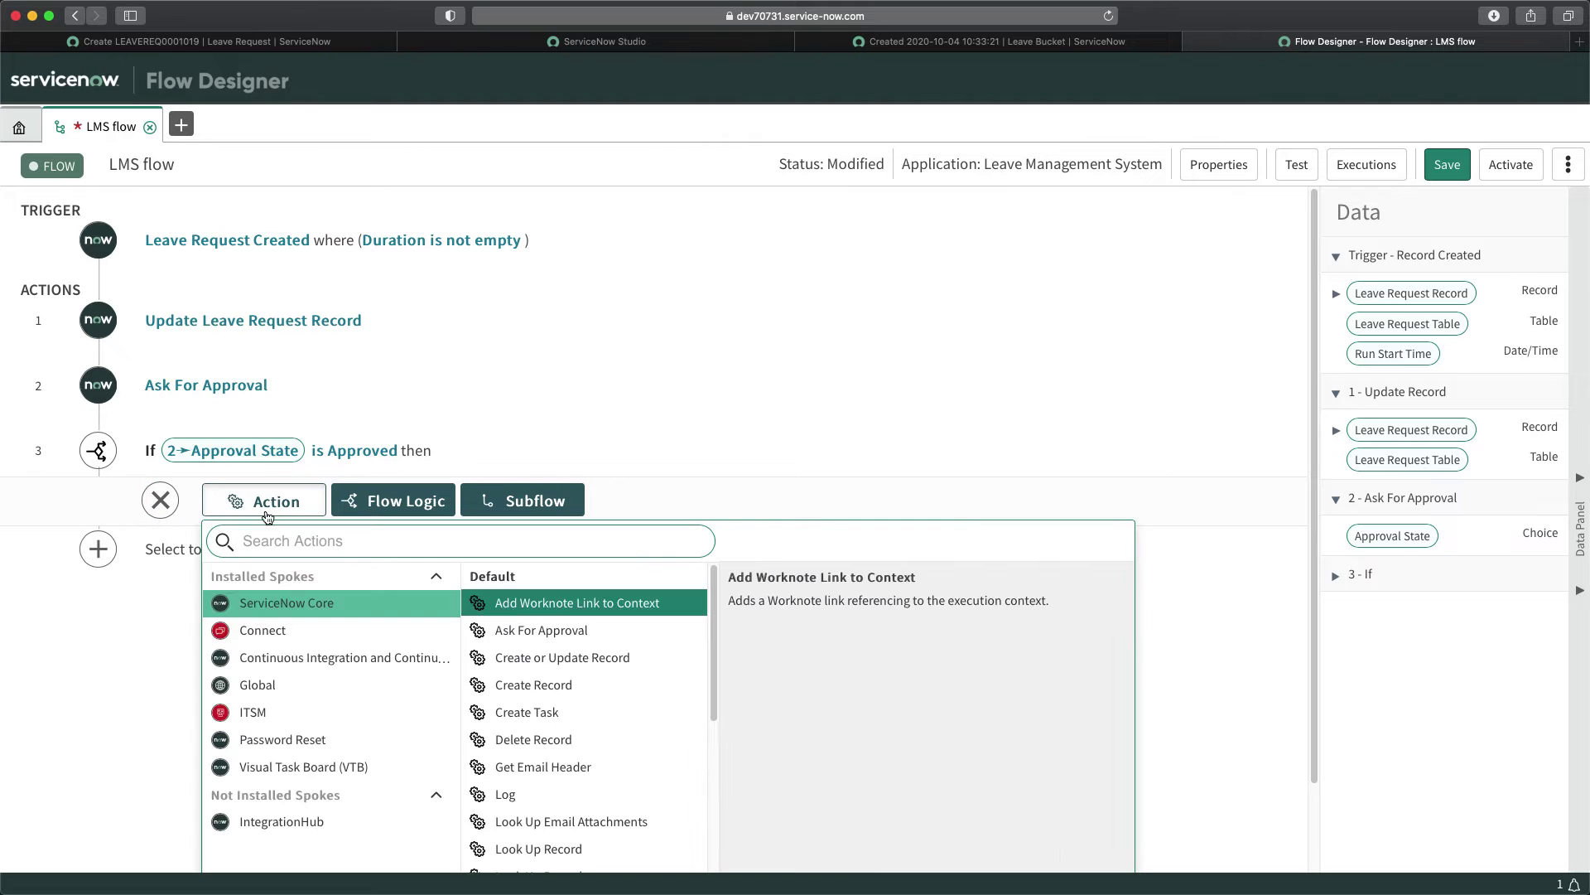
scroll(571, 746, down, 3)
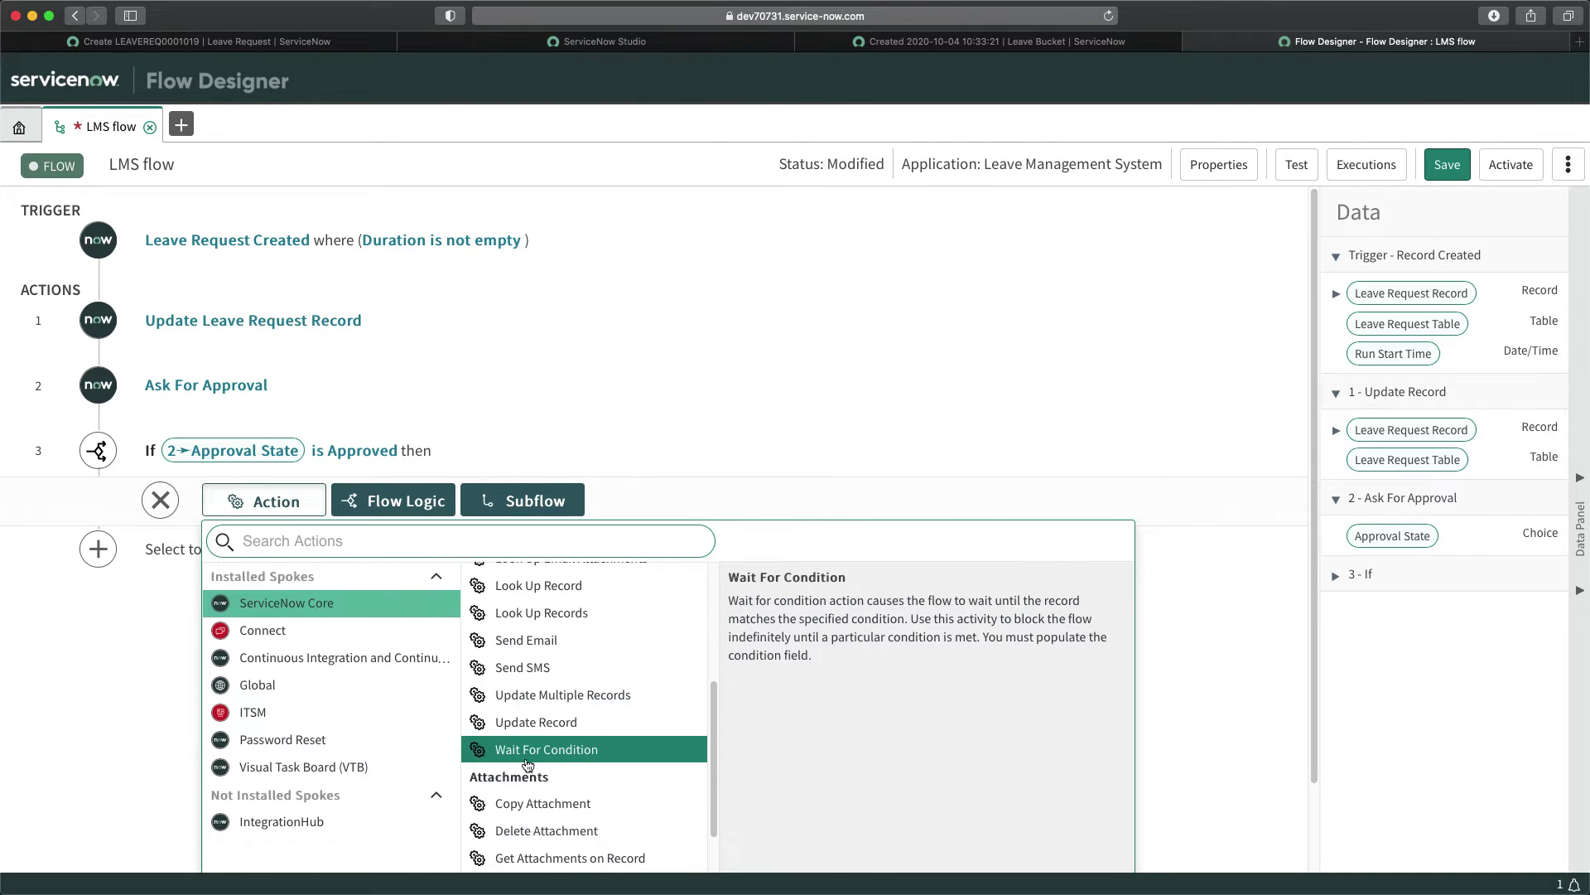
click(565, 721)
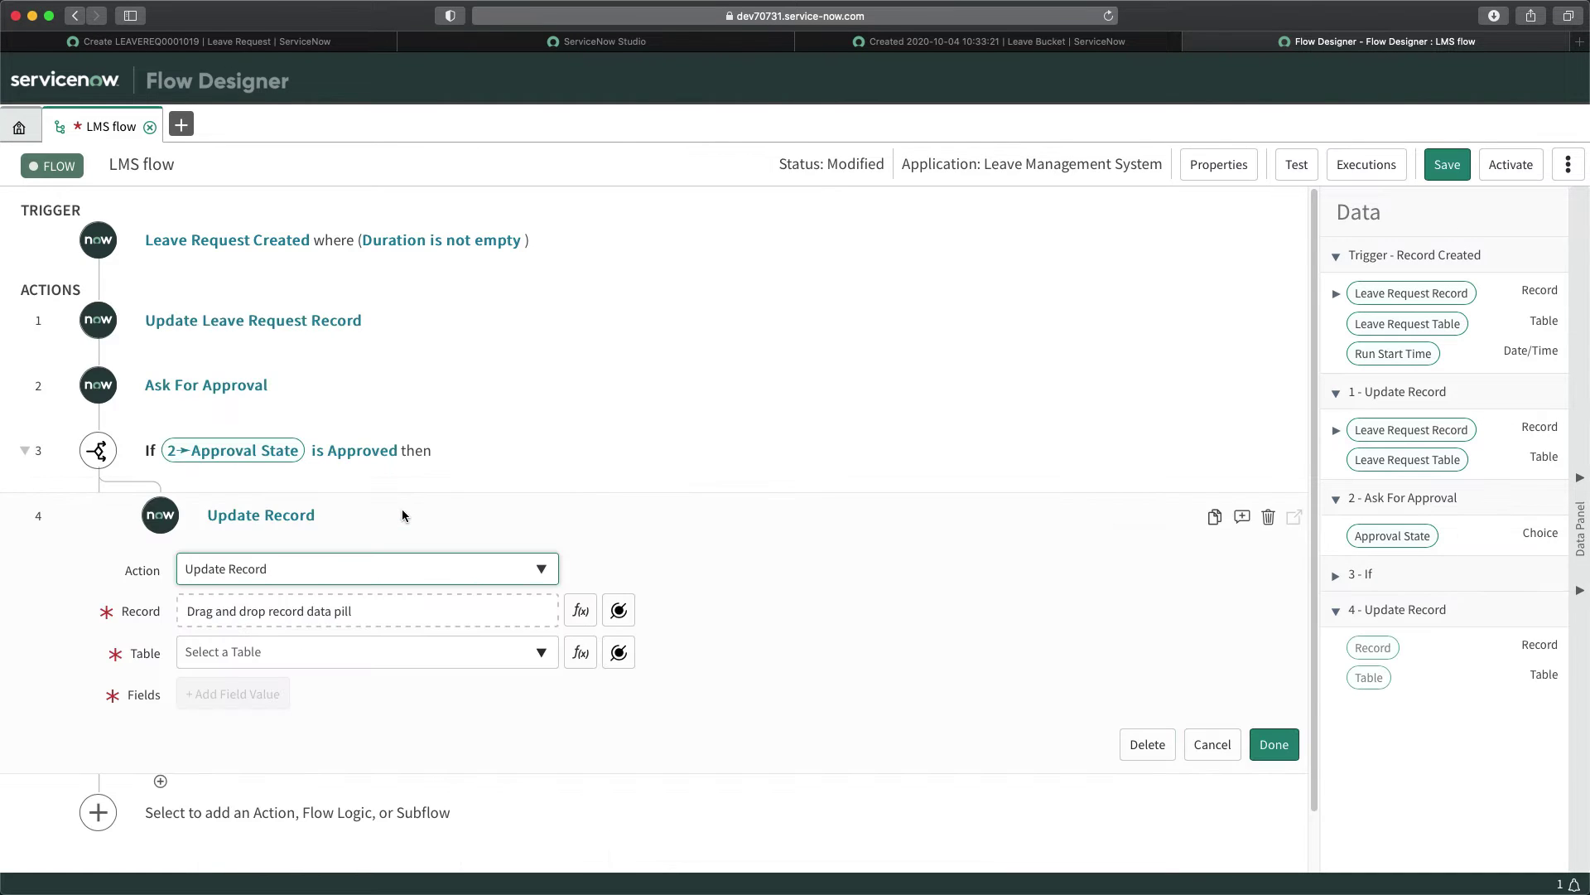
click(619, 611)
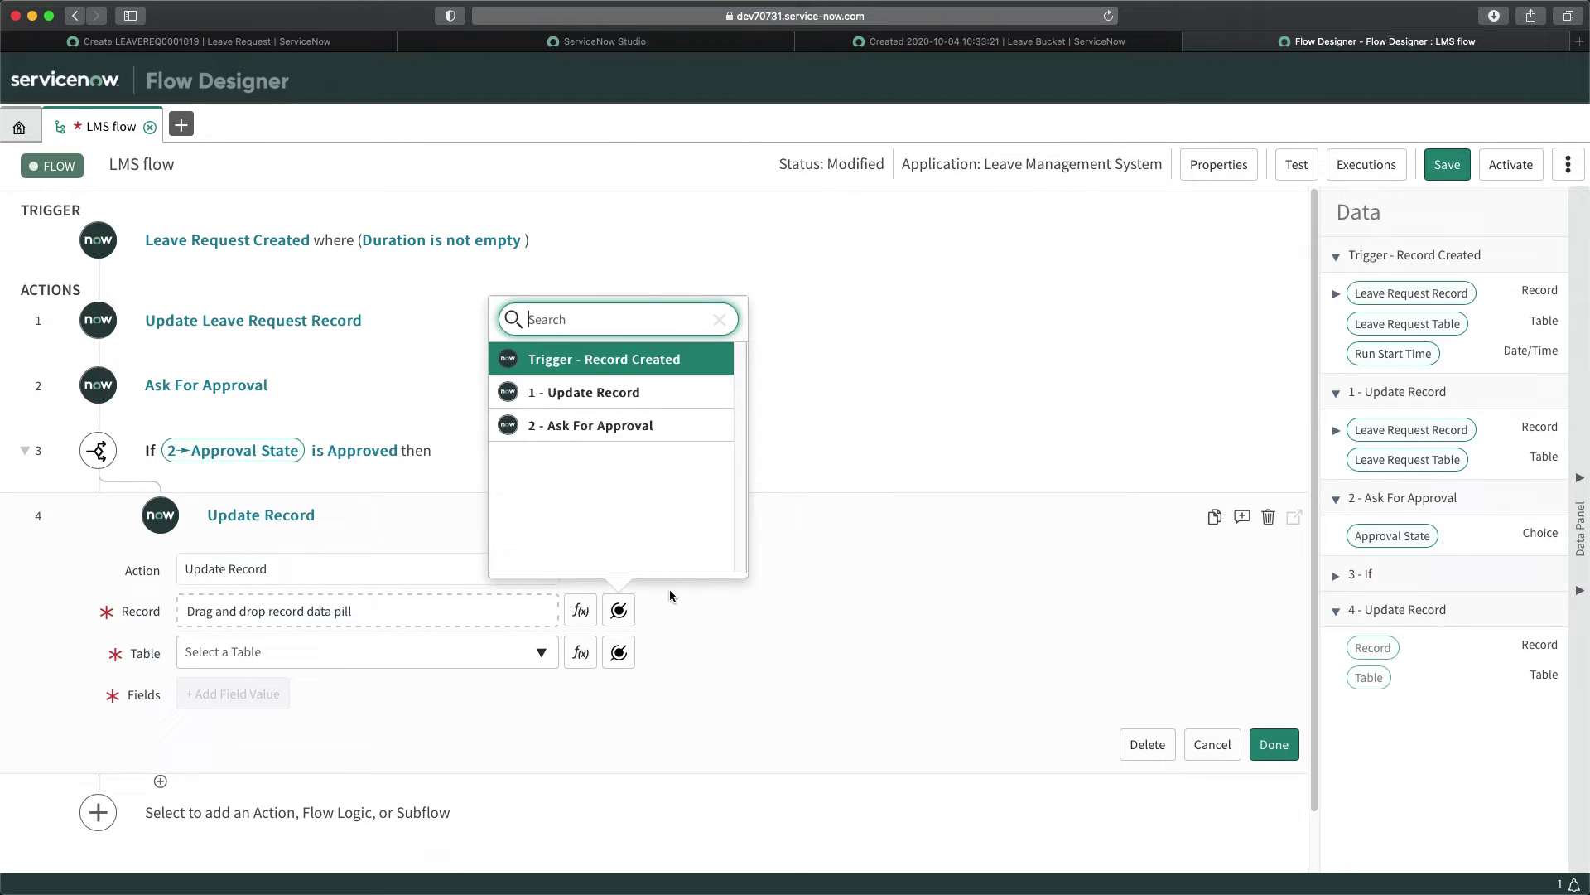
click(627, 364)
click(749, 369)
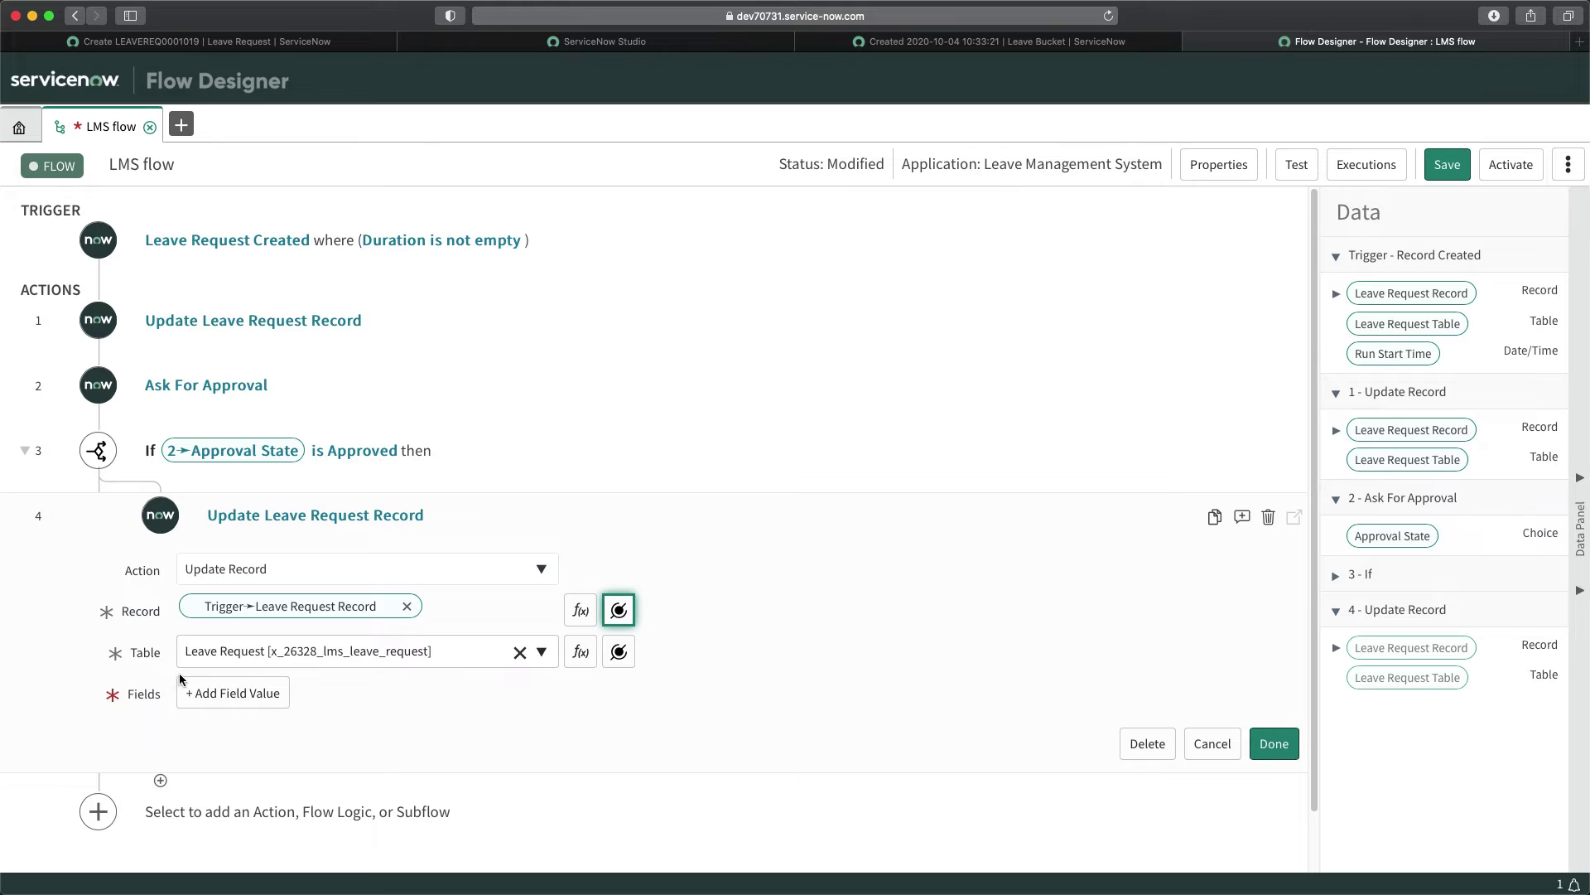
Set the Approval field to Approved in the If branch's Update Record action, and finish the action.
click(211, 693)
click(214, 692)
text(a)
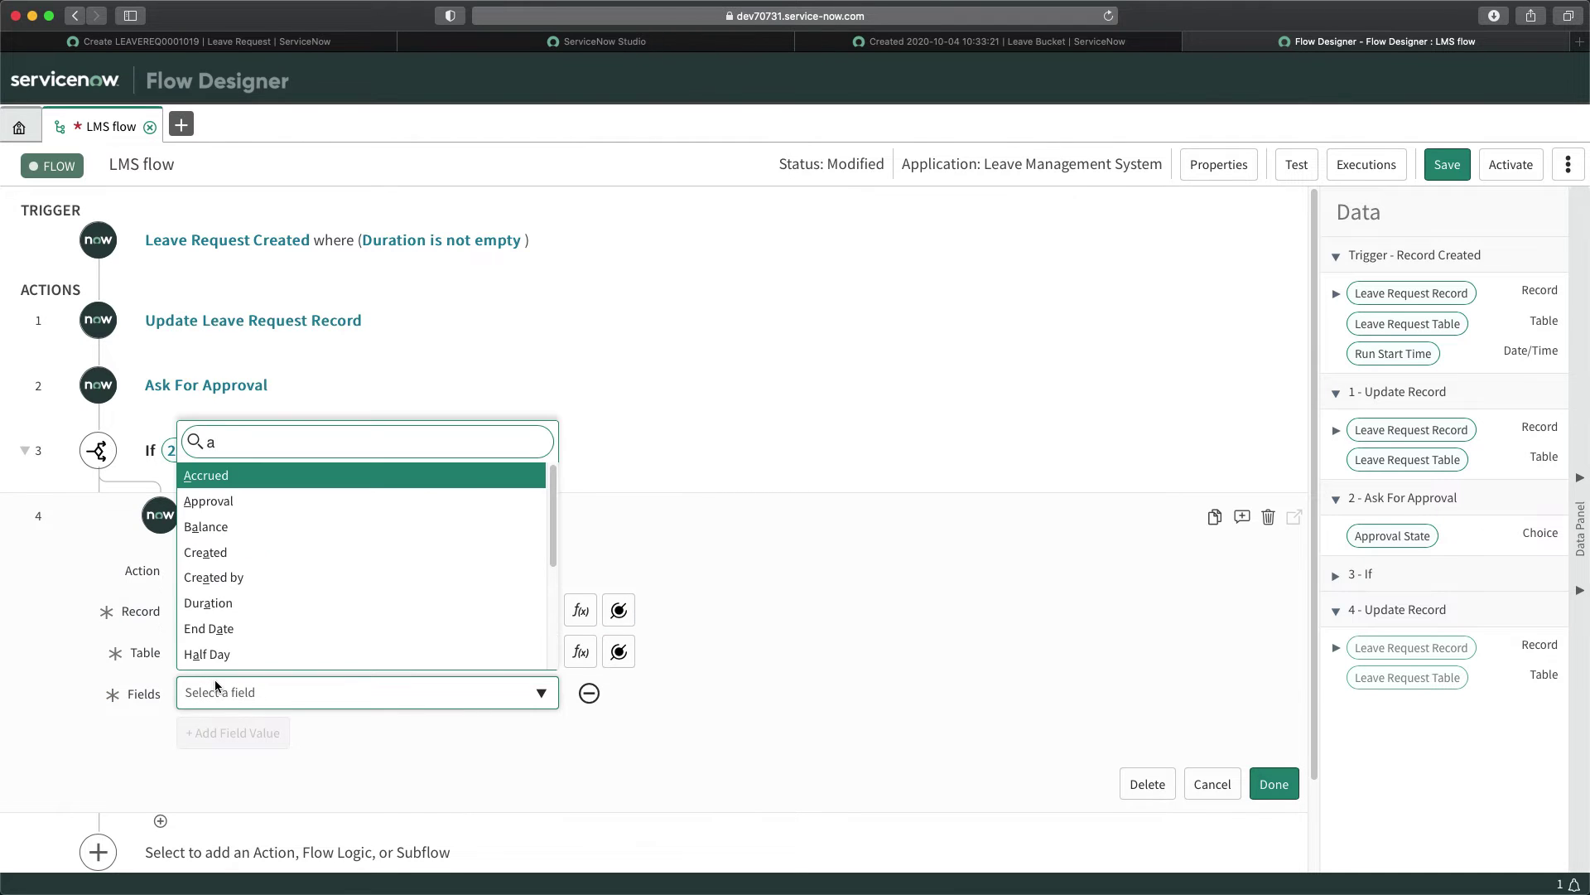
scroll(230, 497, down, 1)
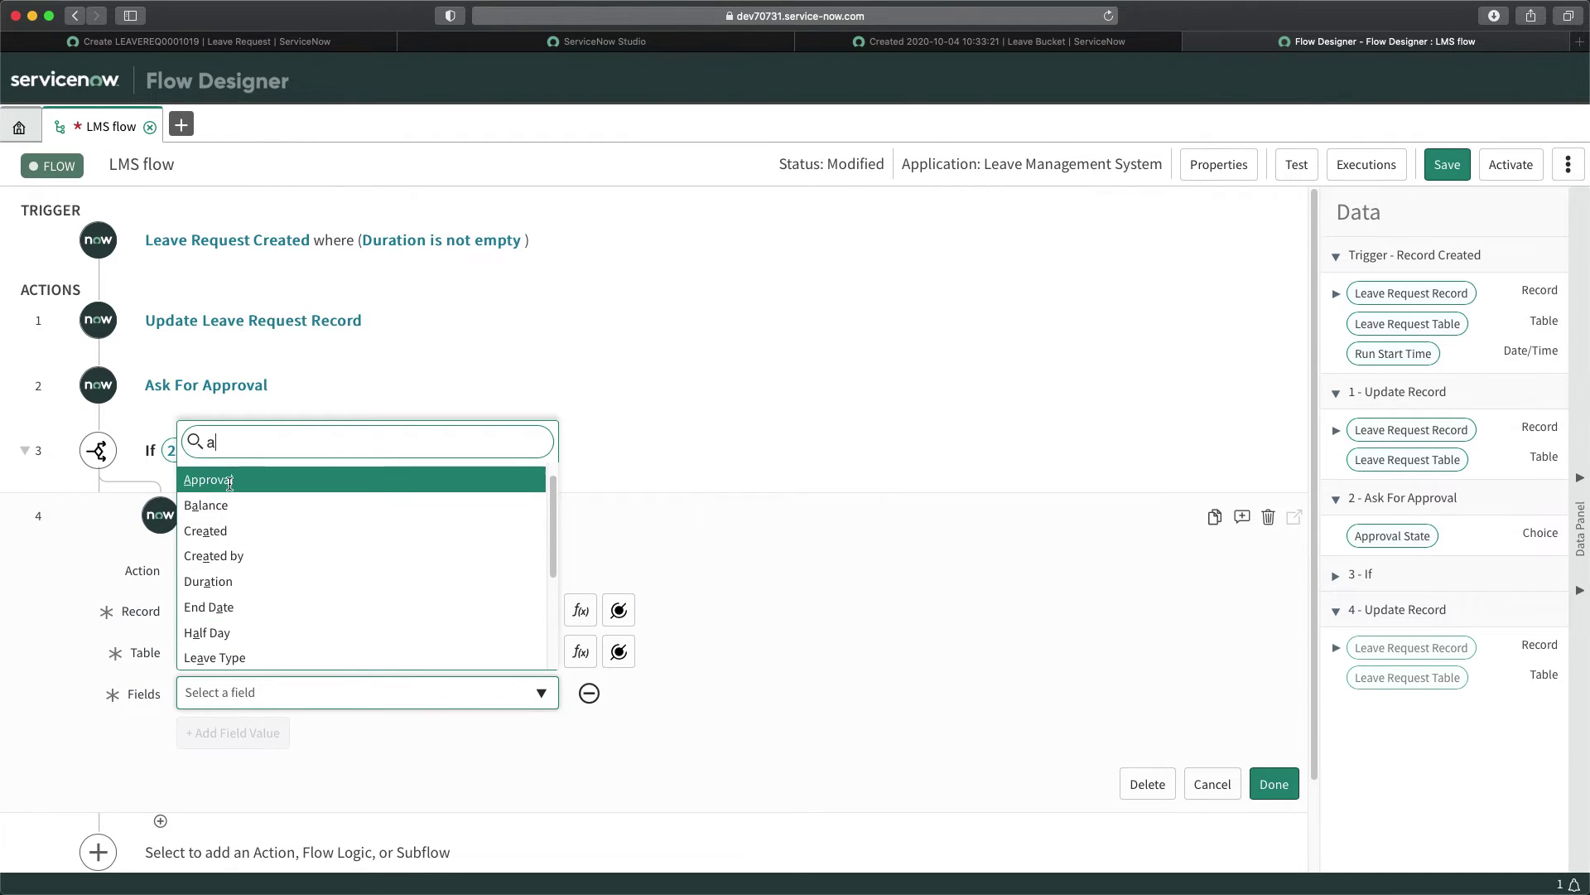
click(230, 482)
click(651, 697)
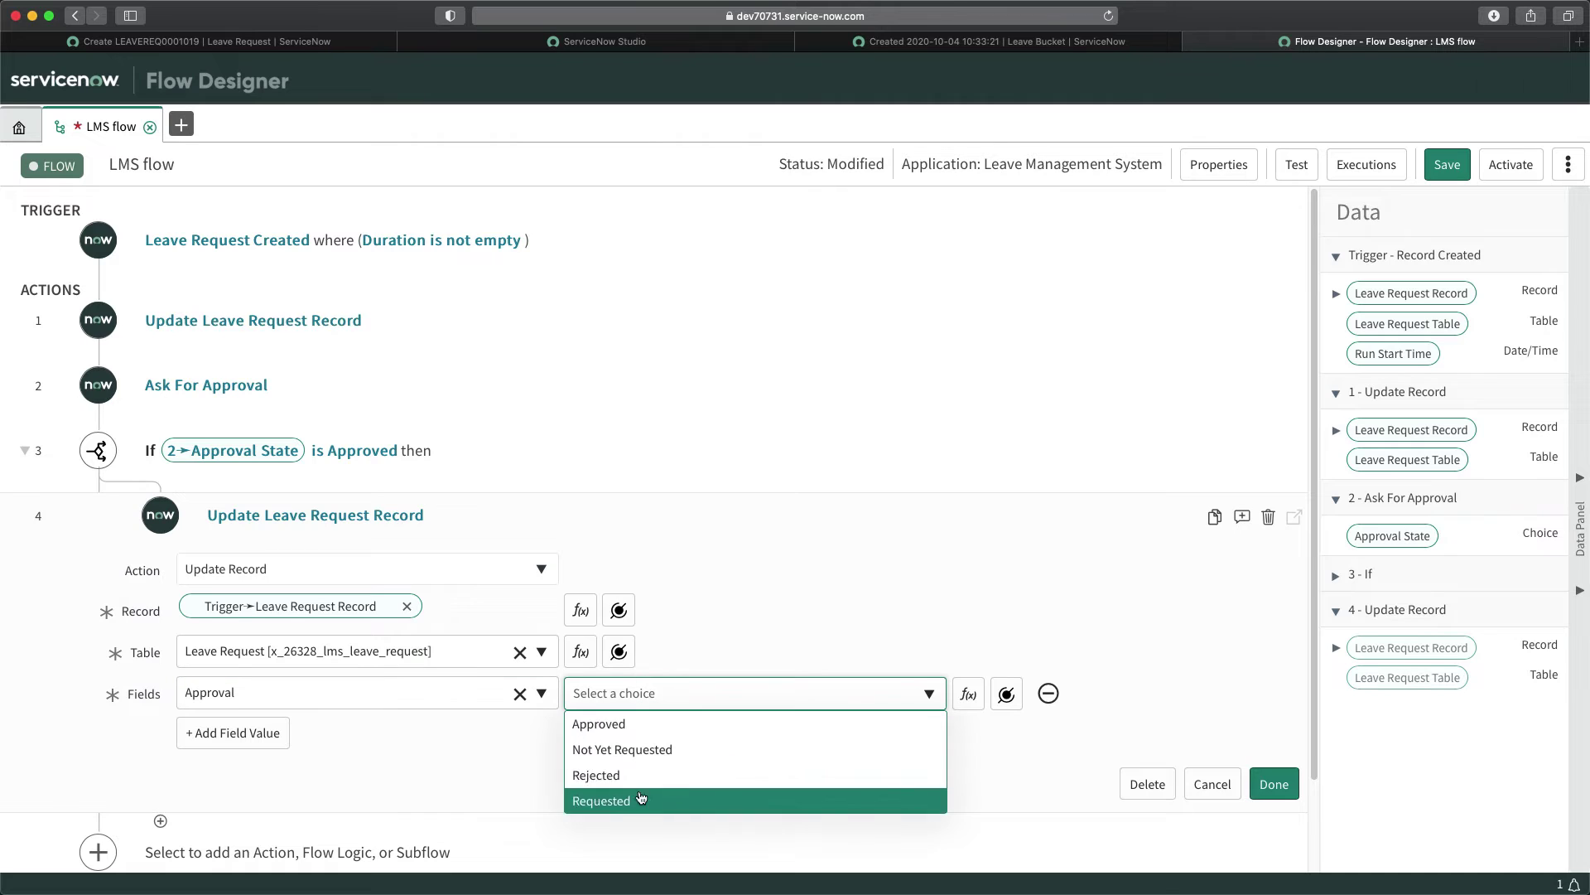
click(618, 724)
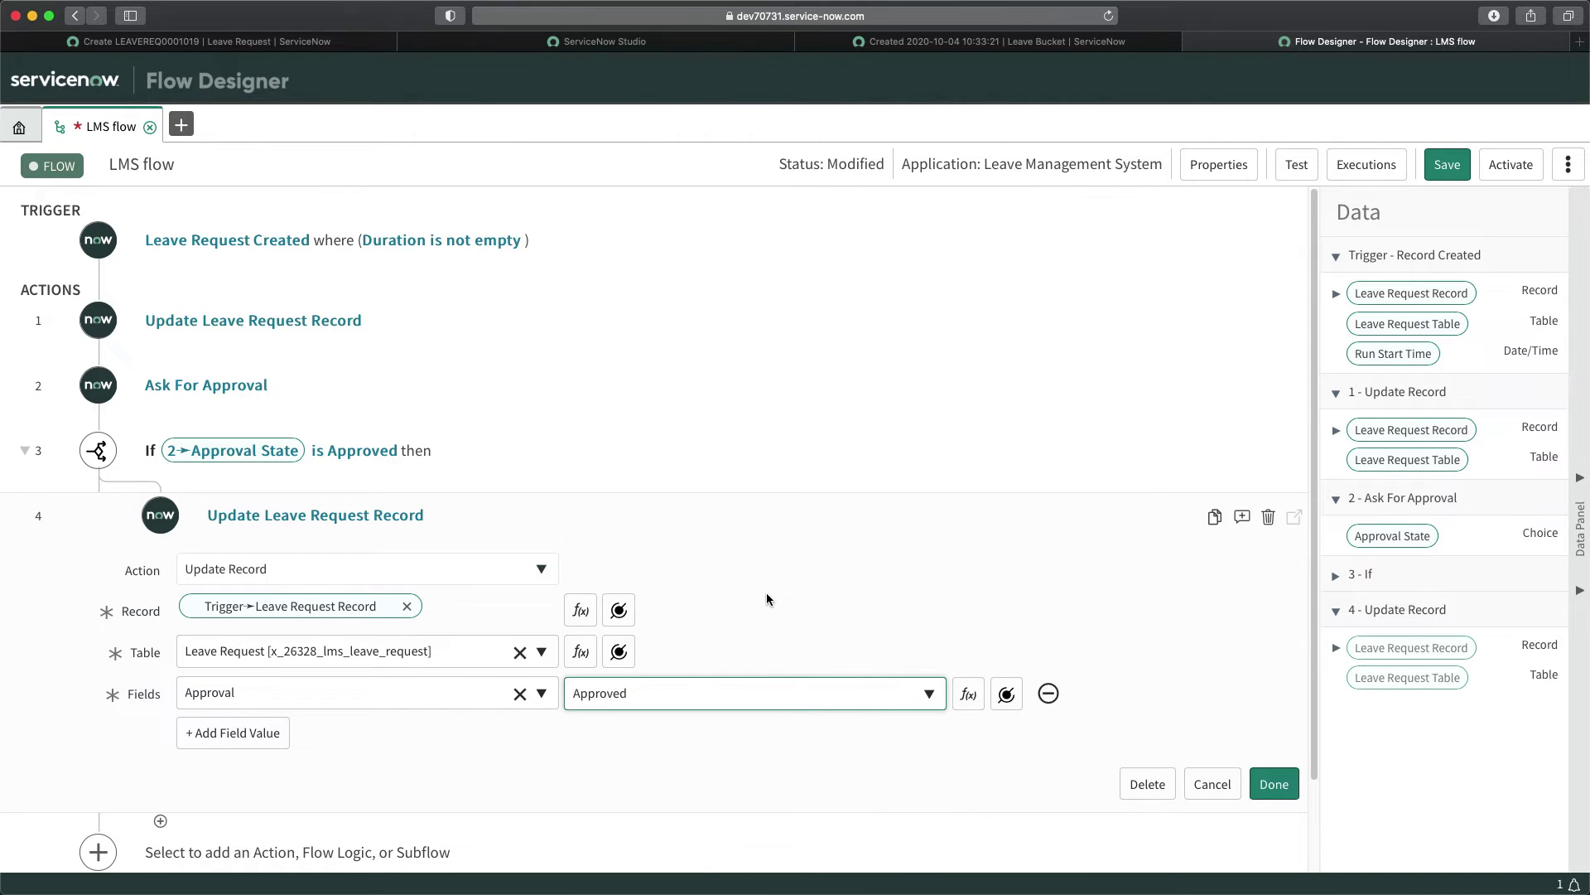
click(1274, 785)
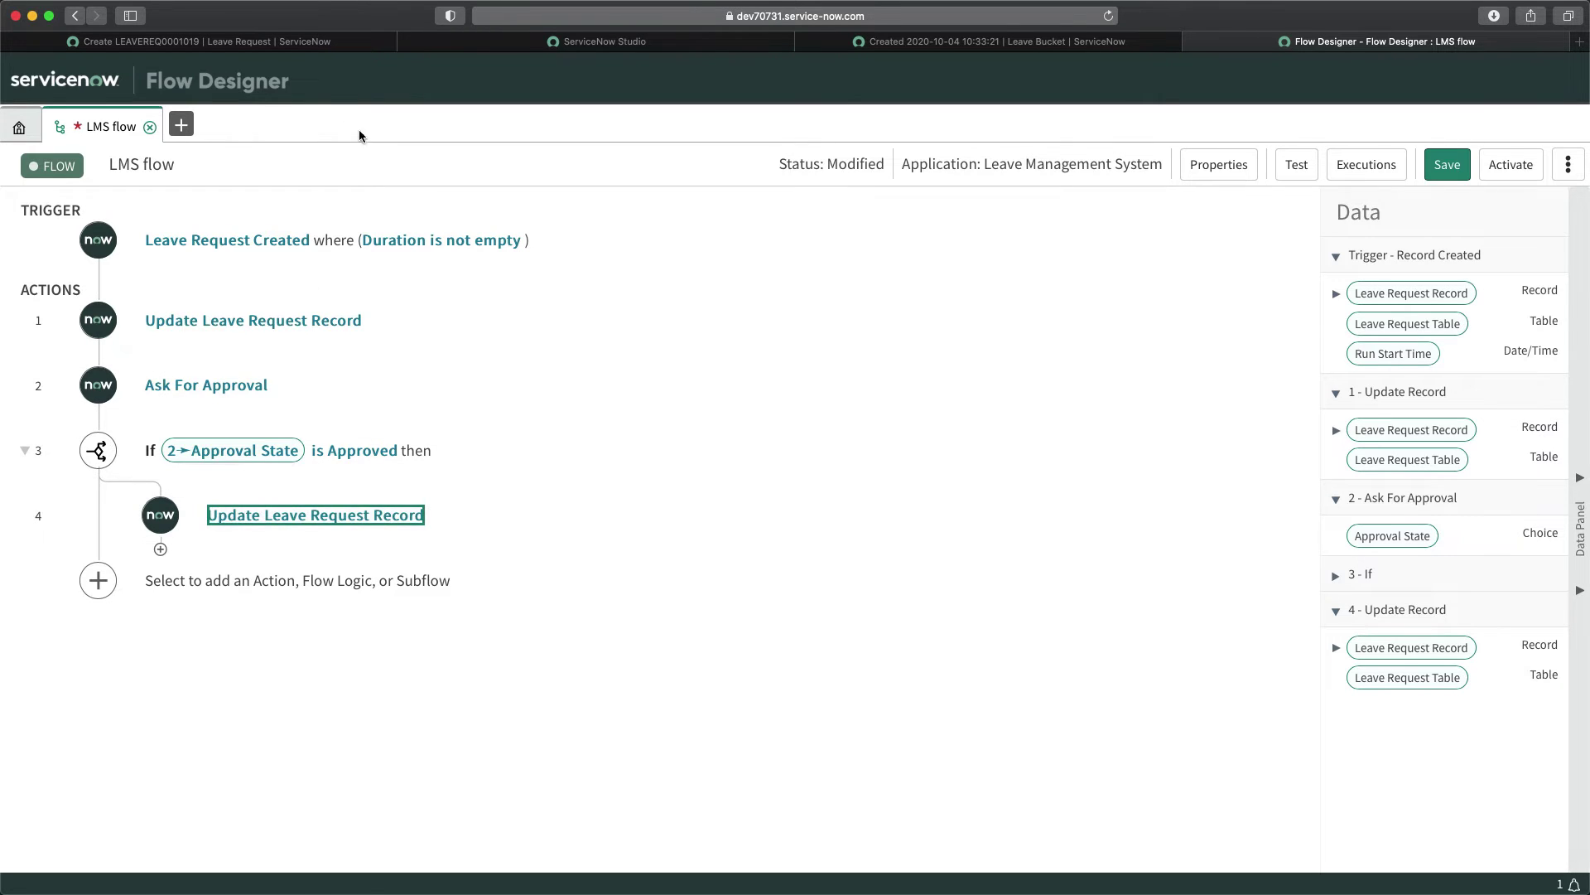
Check the Approval field's choices on the new Leave Request form, and return to the LMS flow.
click(290, 41)
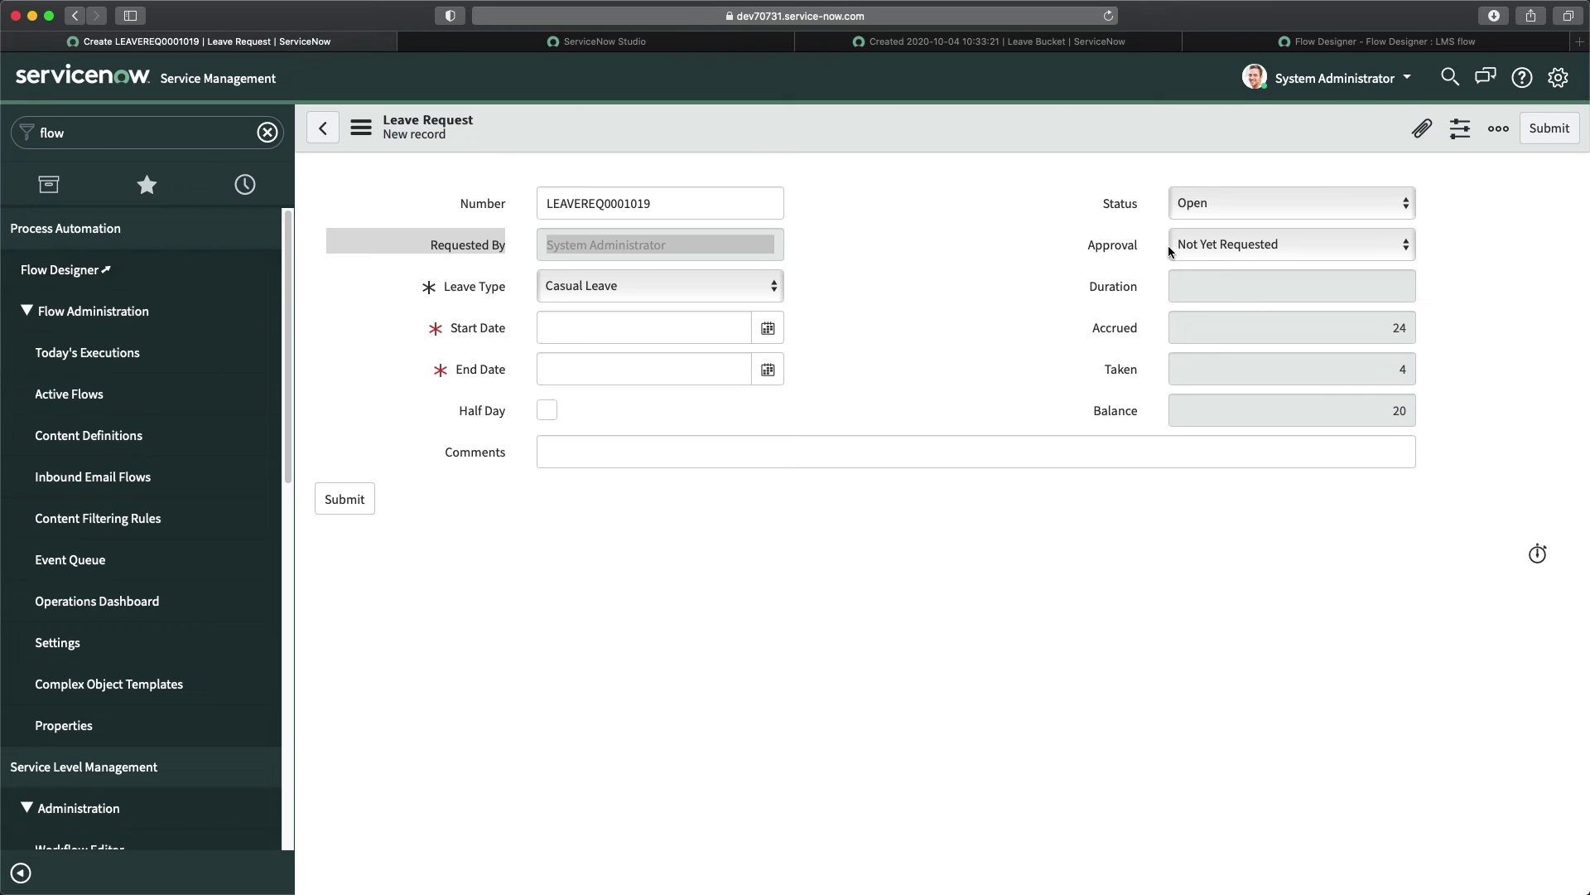
click(1211, 243)
click(1214, 246)
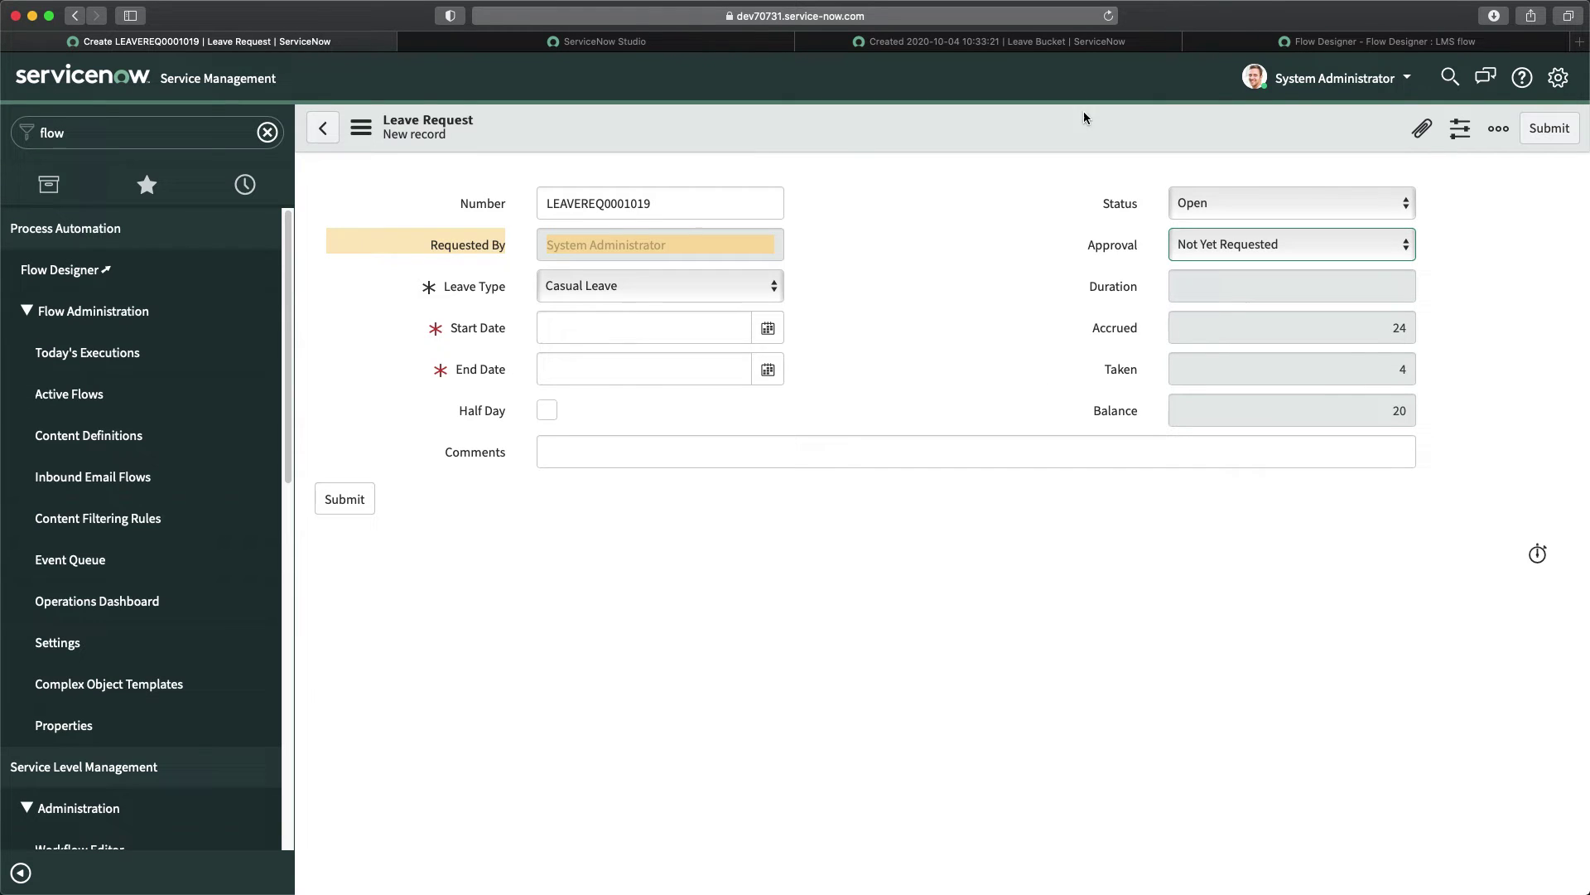
click(1303, 45)
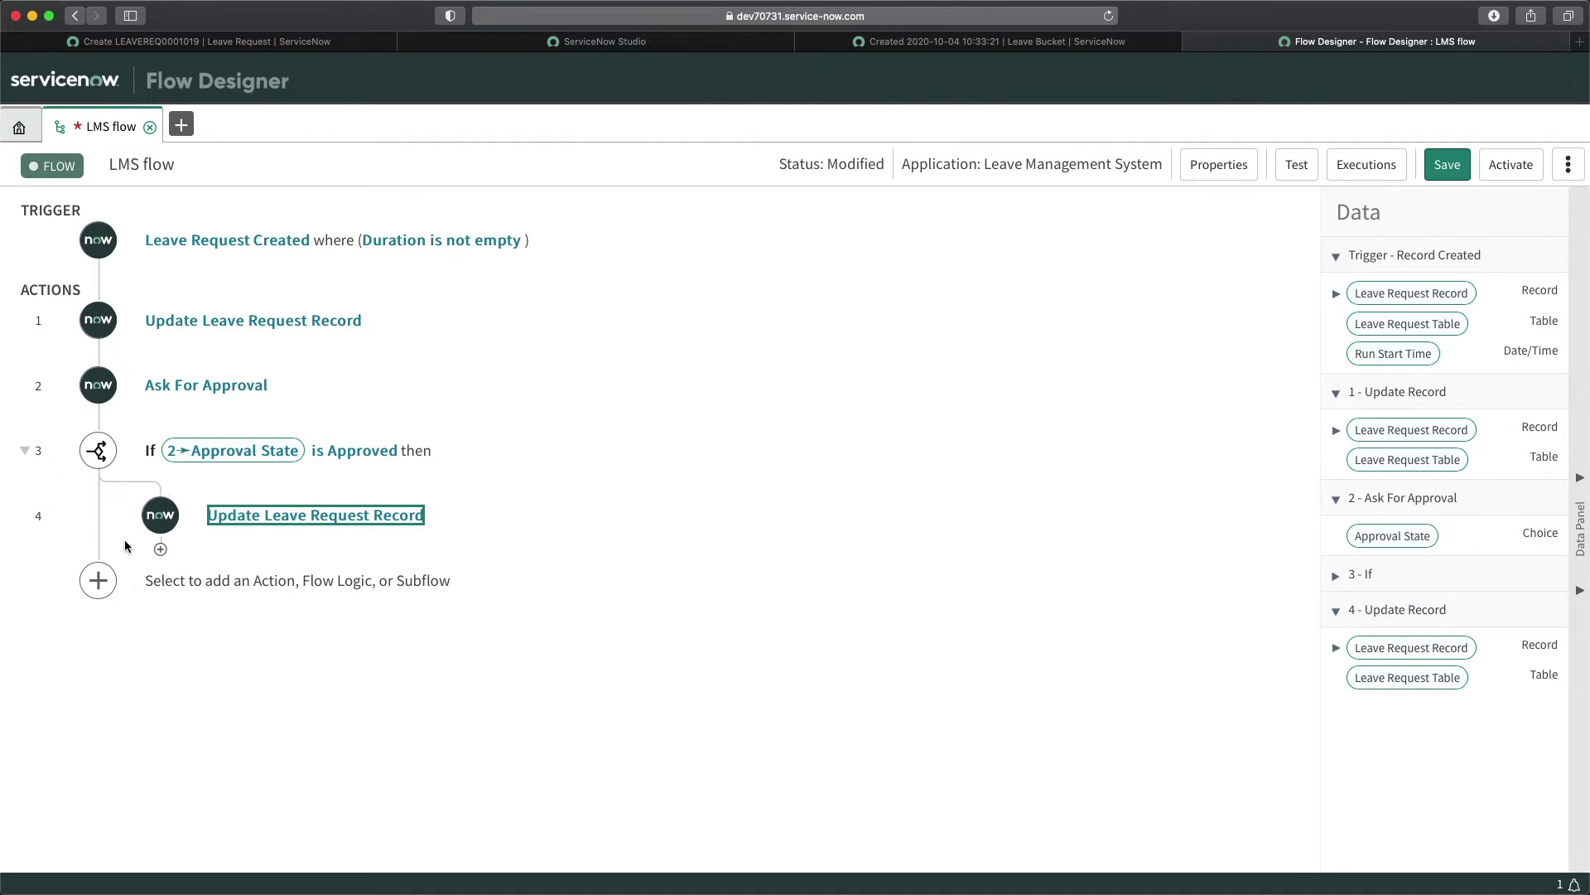
click(98, 580)
click(310, 584)
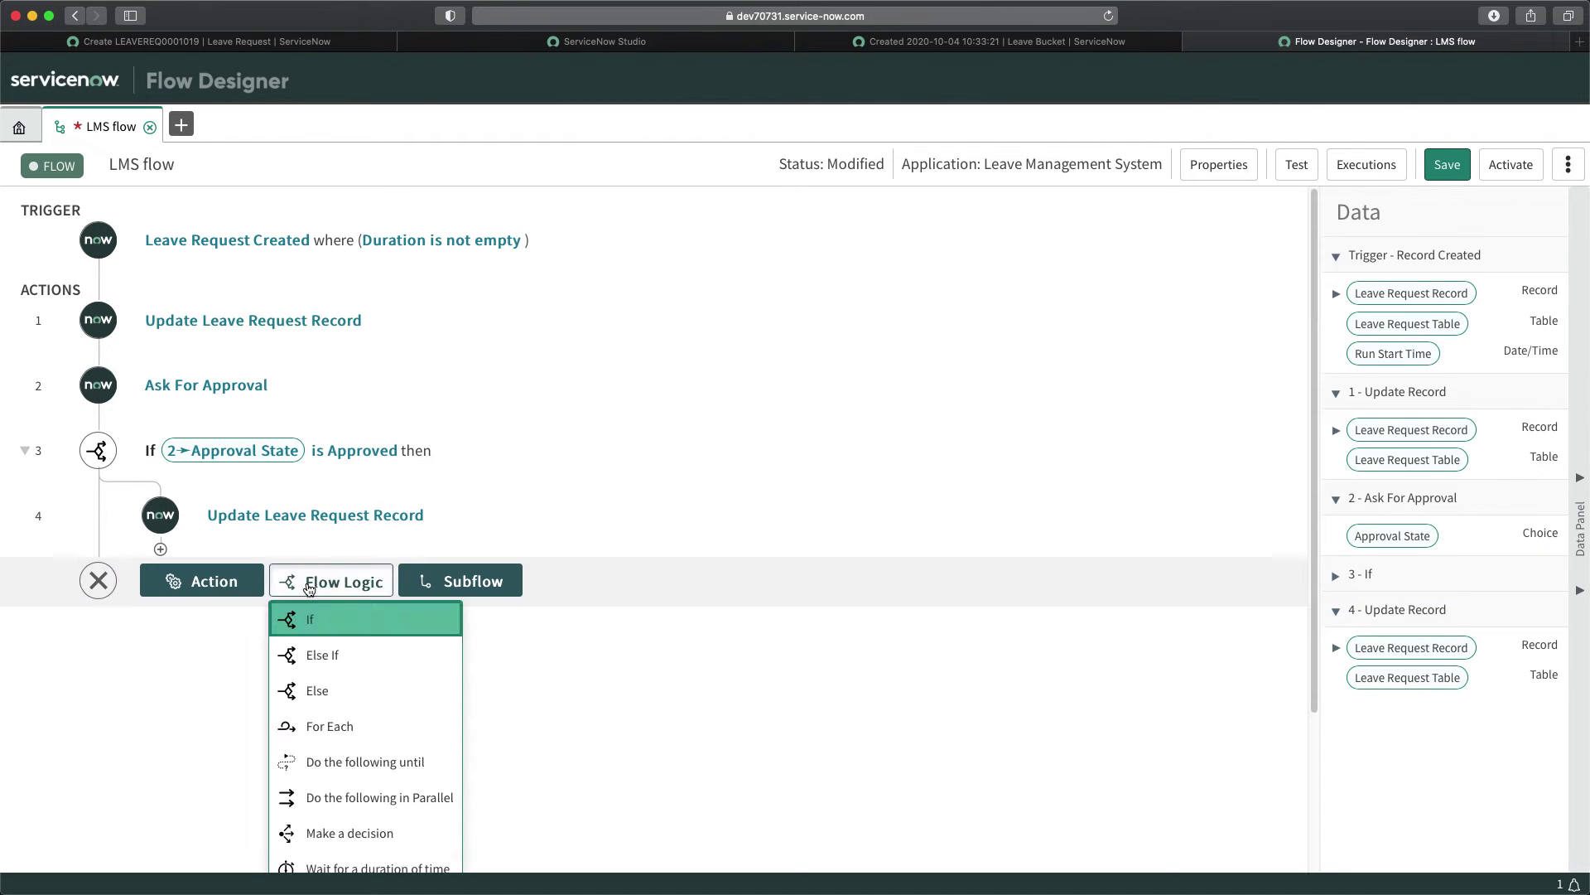
click(316, 692)
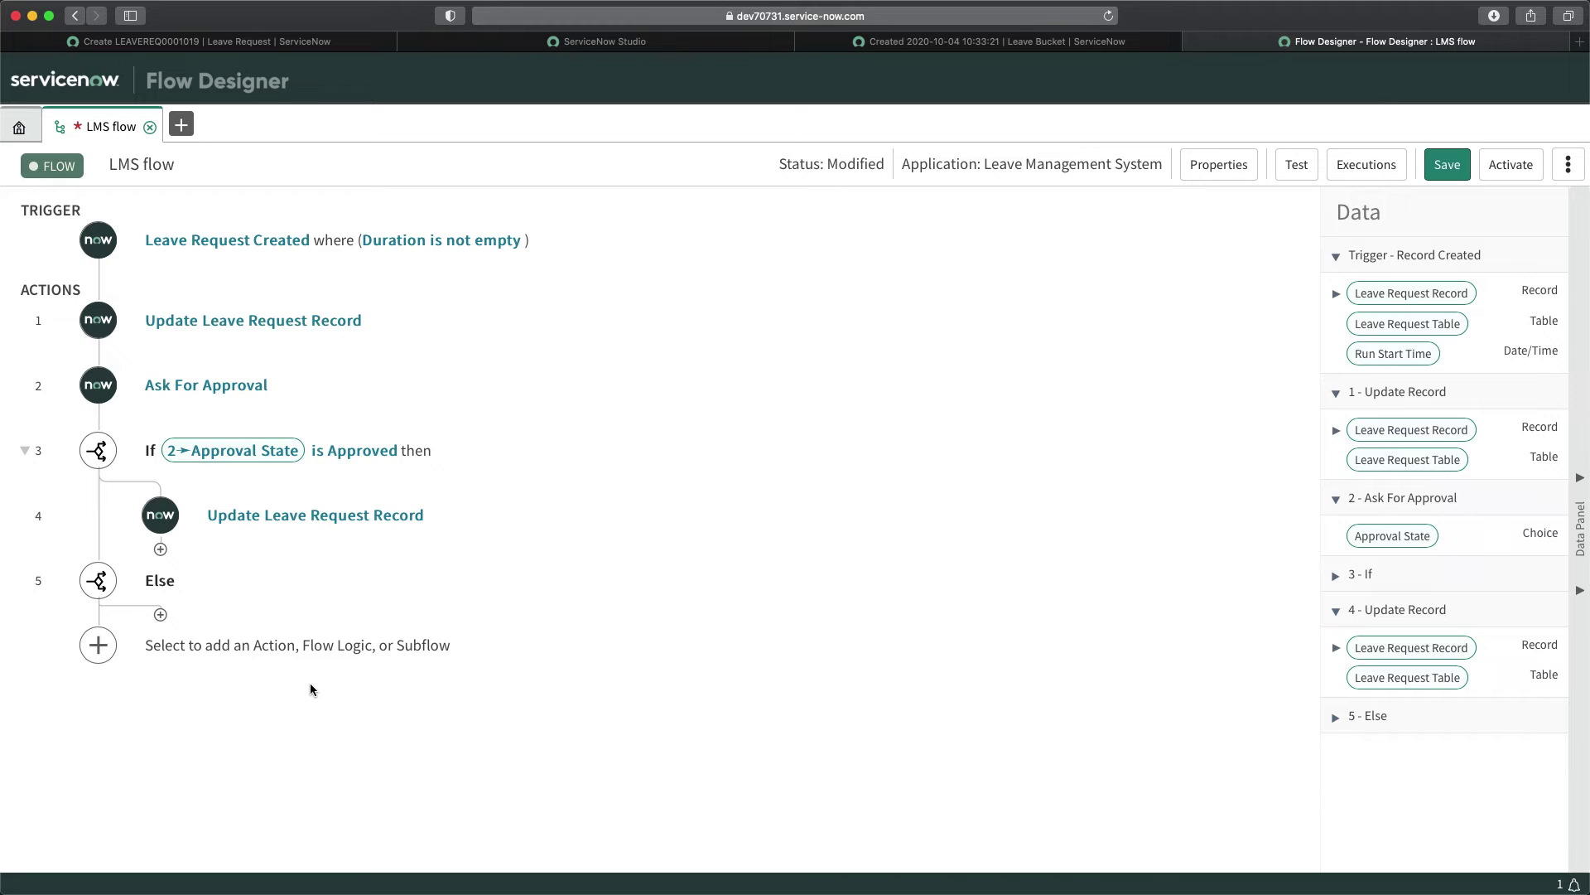
click(114, 588)
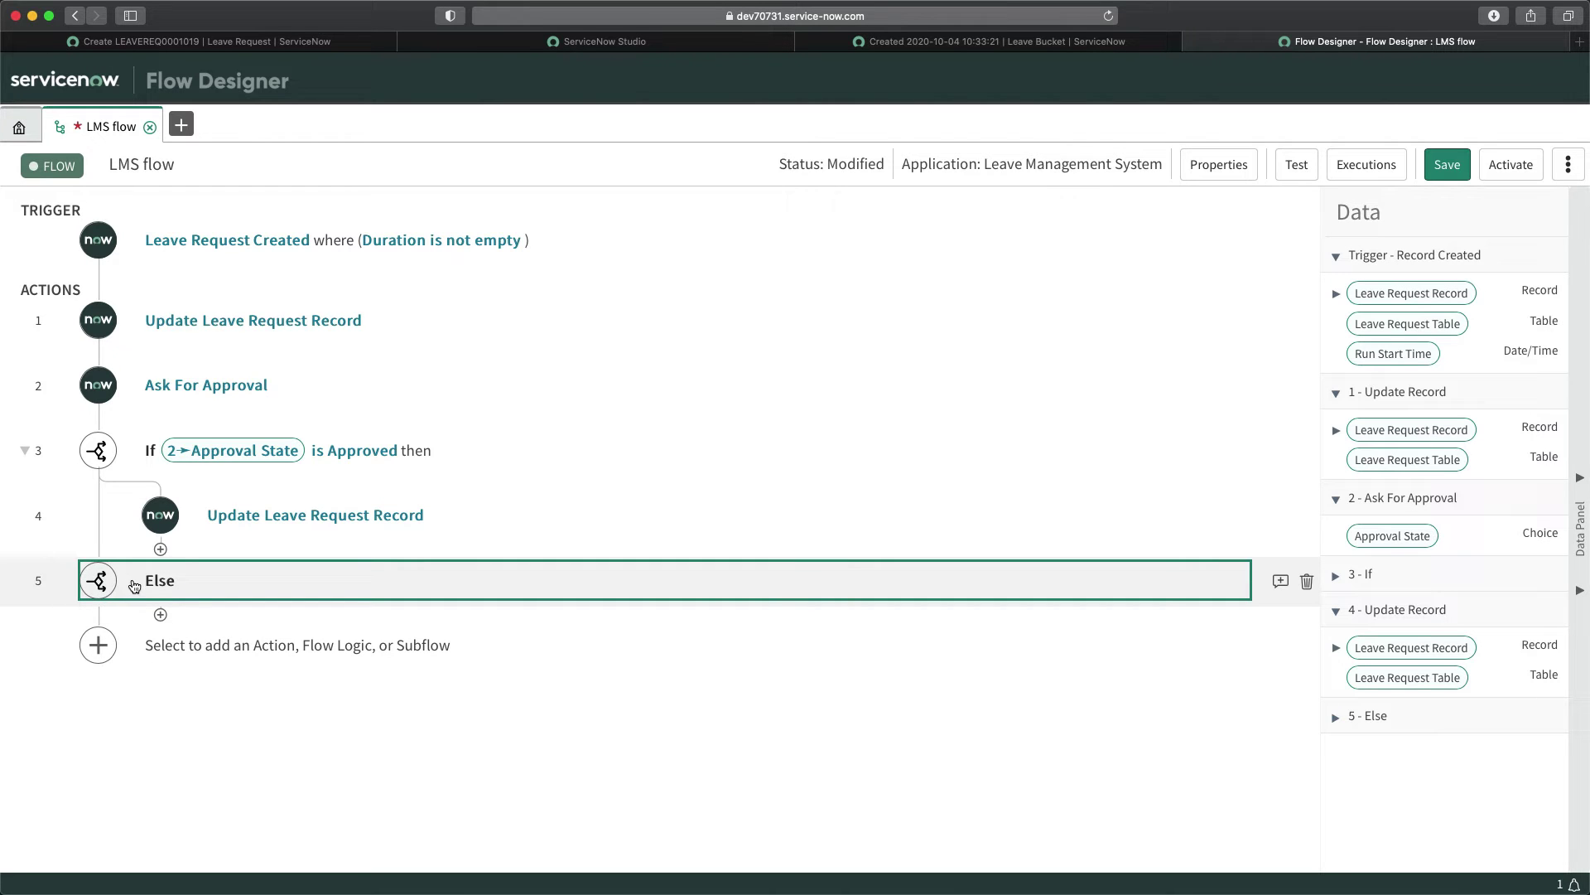
click(1305, 582)
click(860, 176)
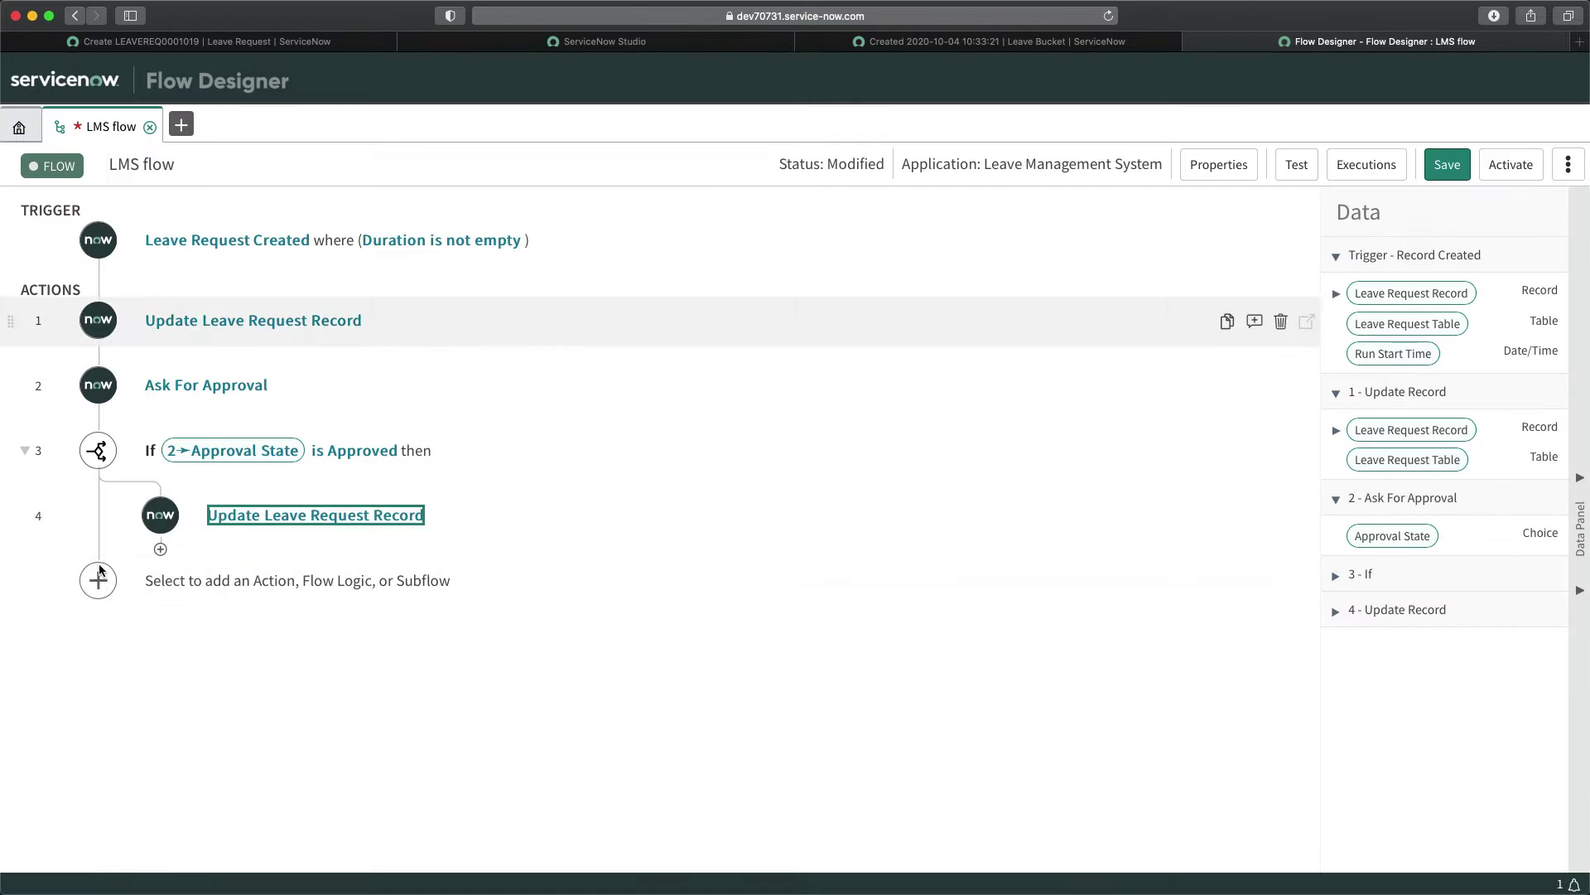
Add an Else If condition after the If branch, requiring Ask For Approval's Approval State to be Rejected.
click(101, 582)
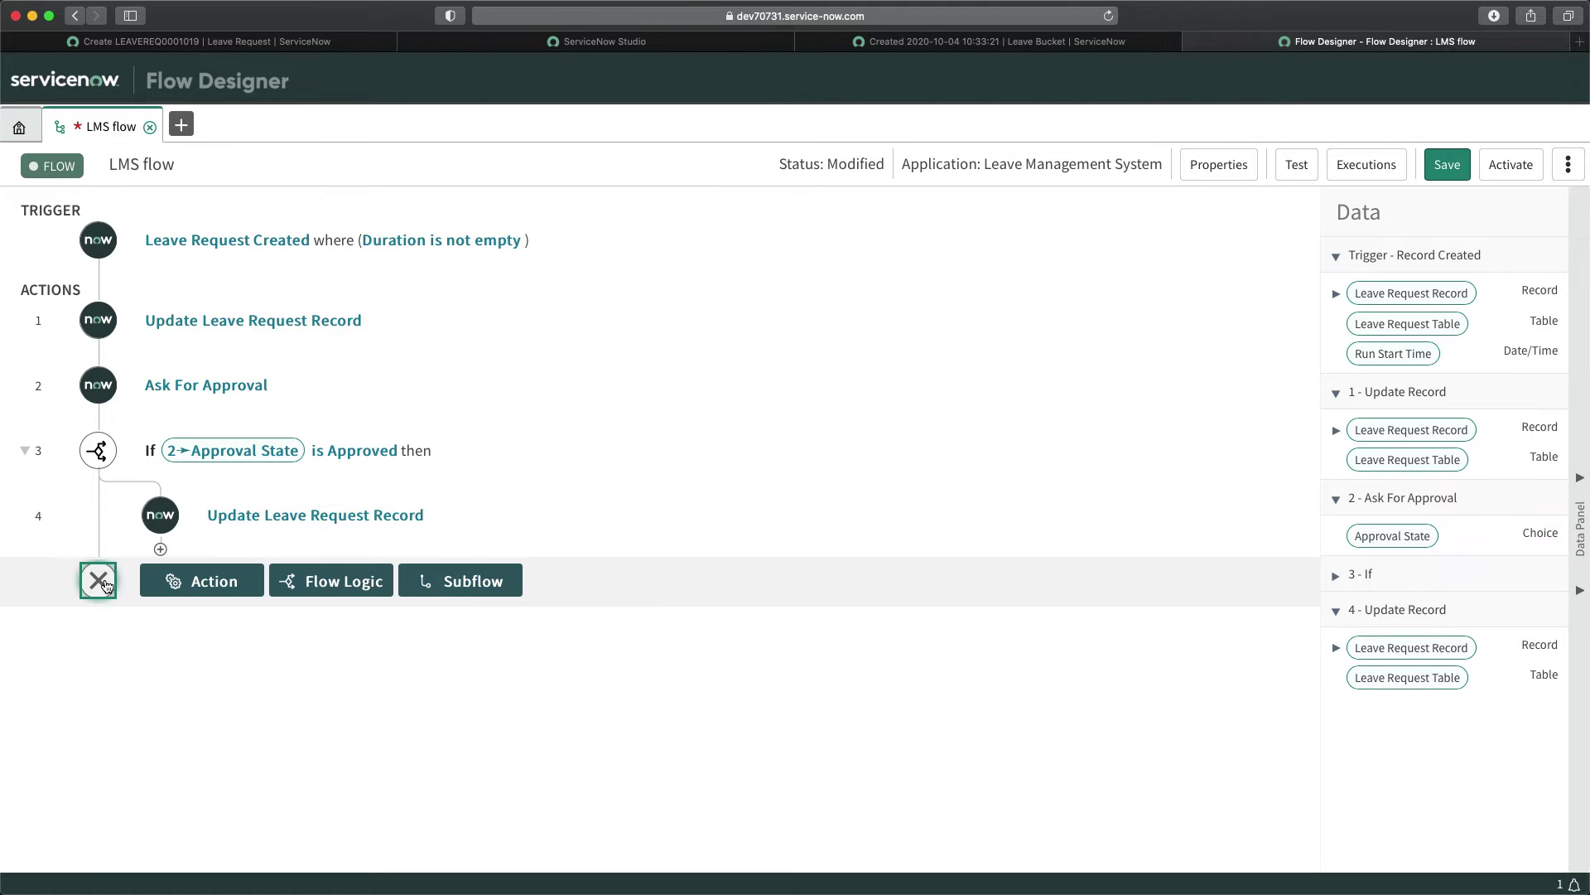
click(194, 583)
click(329, 584)
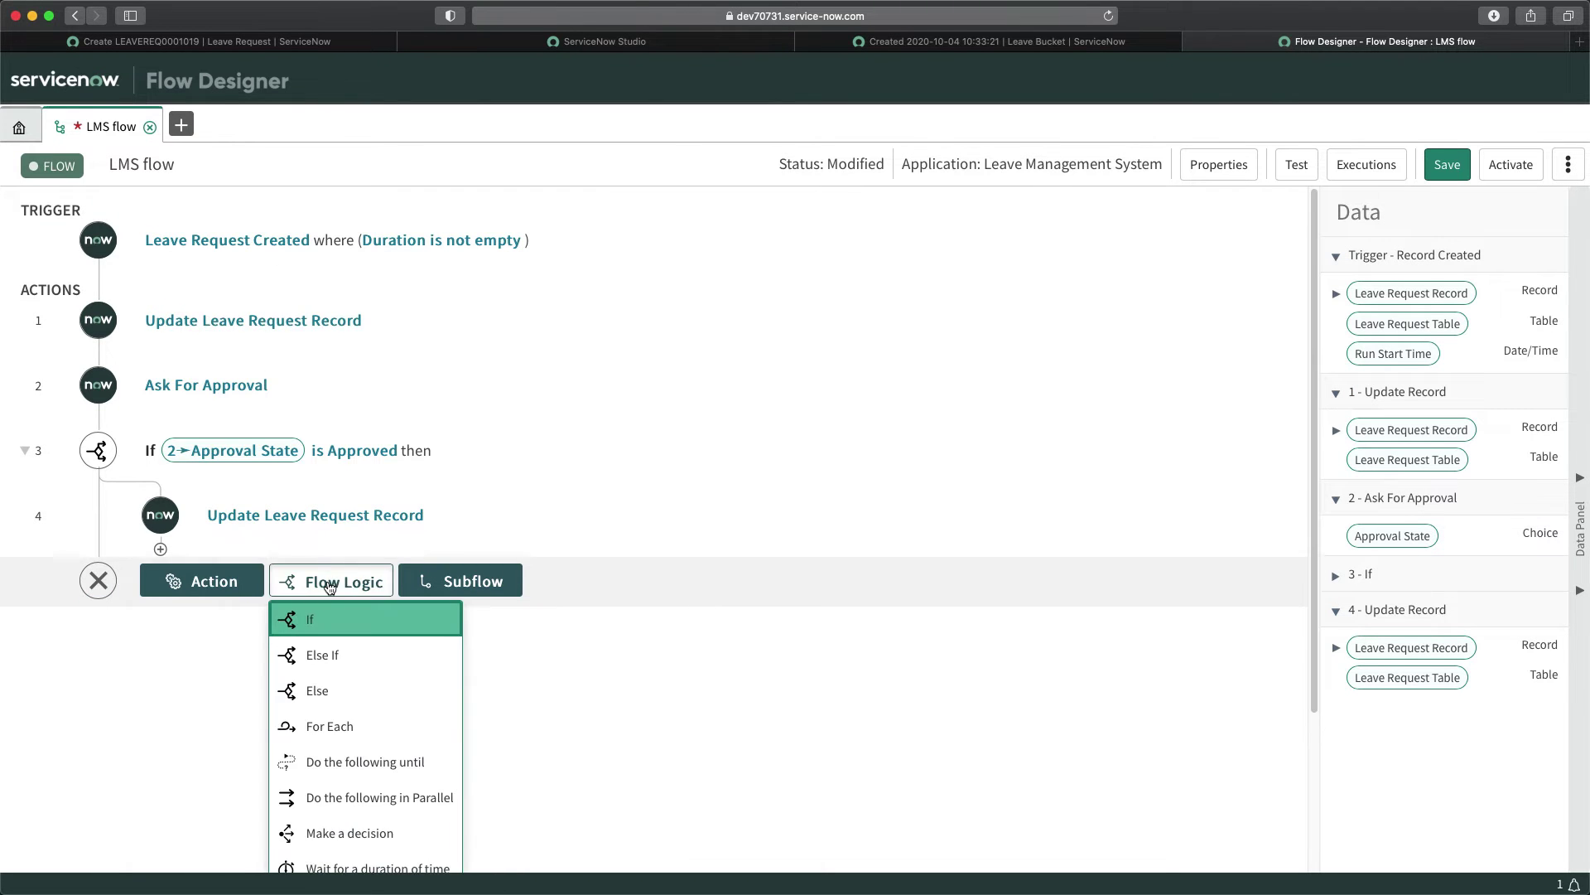
click(344, 656)
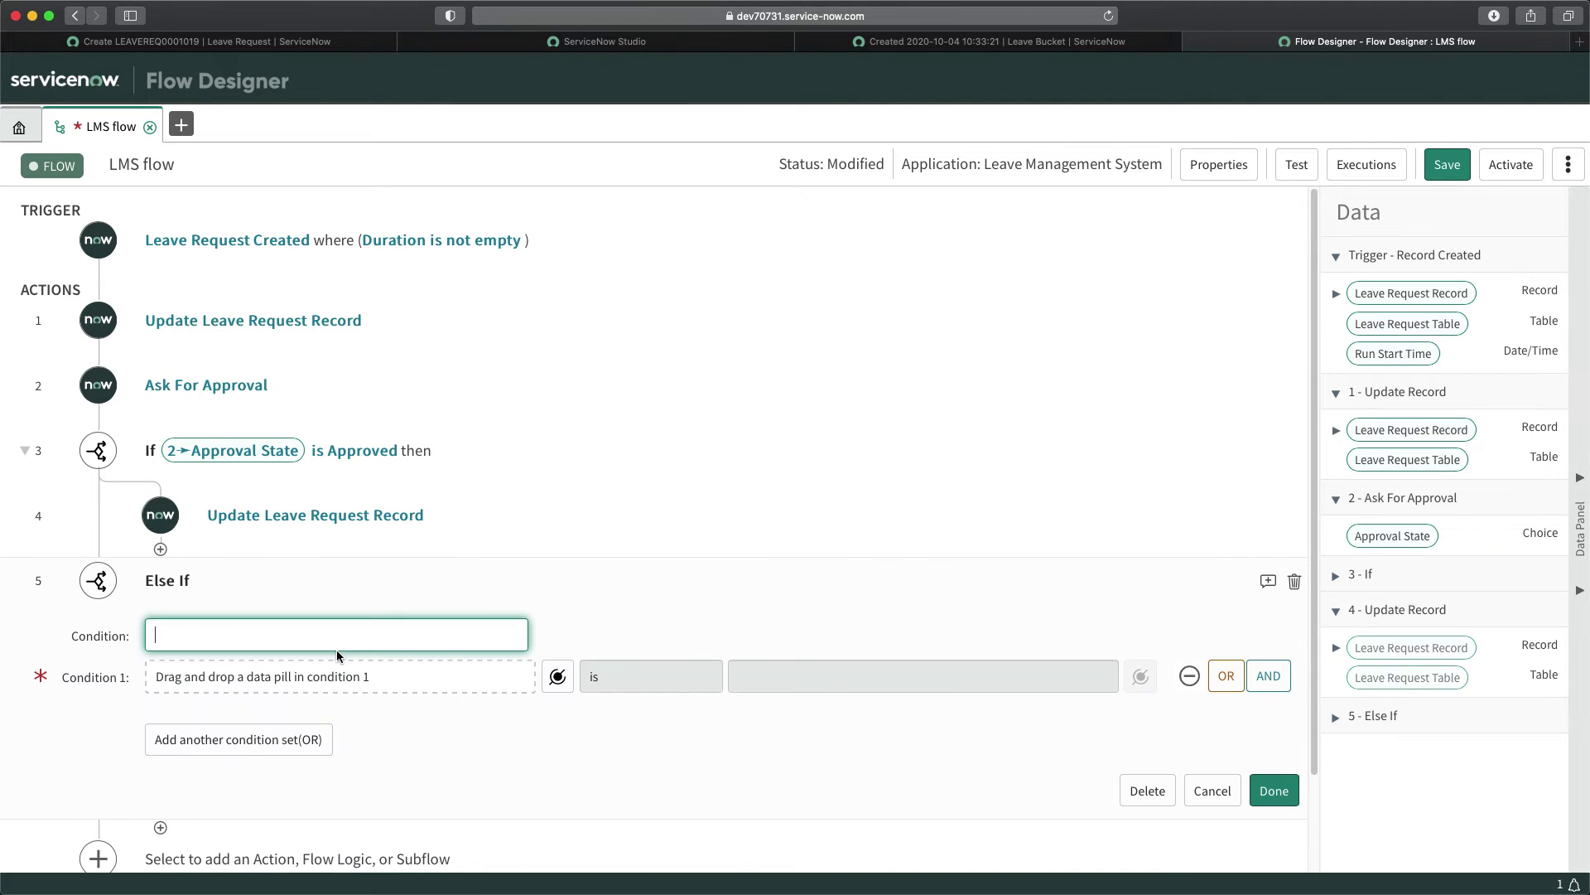
click(557, 676)
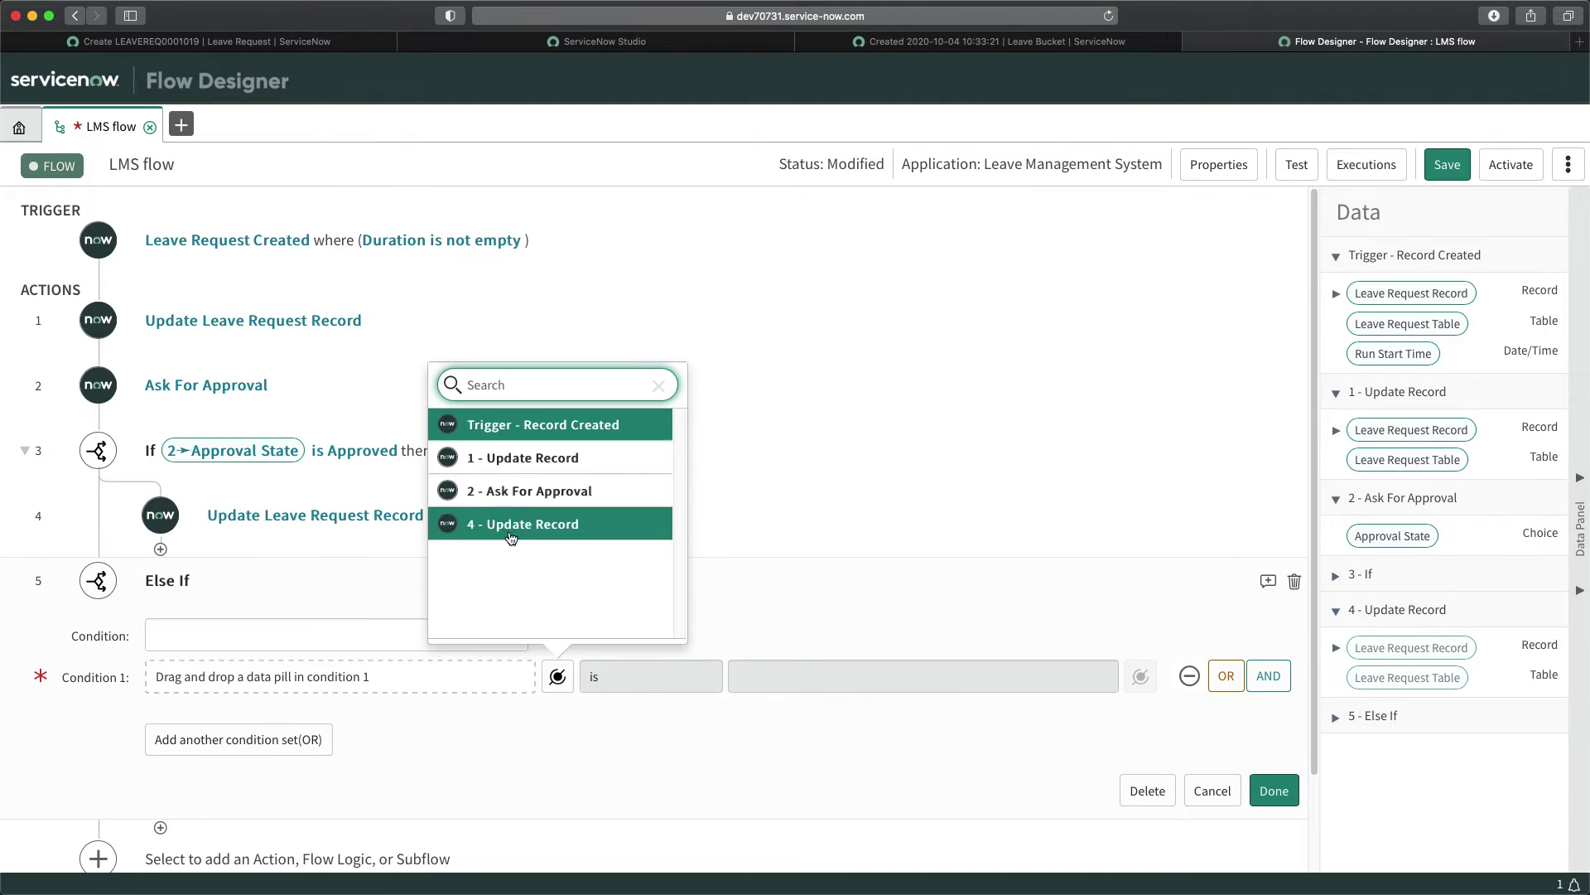
click(539, 493)
click(687, 428)
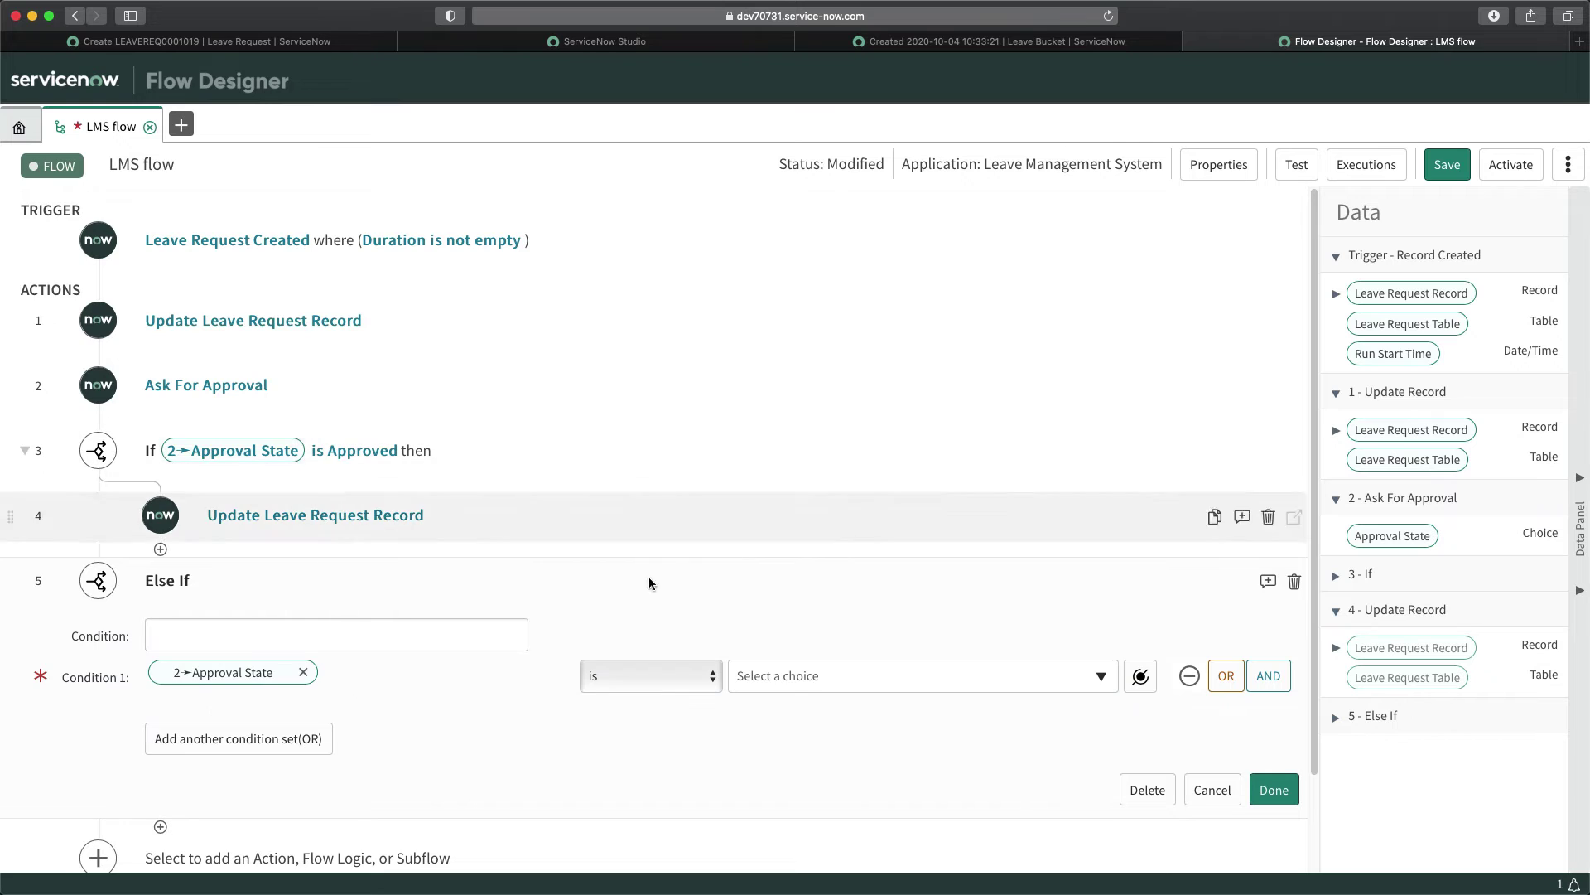
click(766, 676)
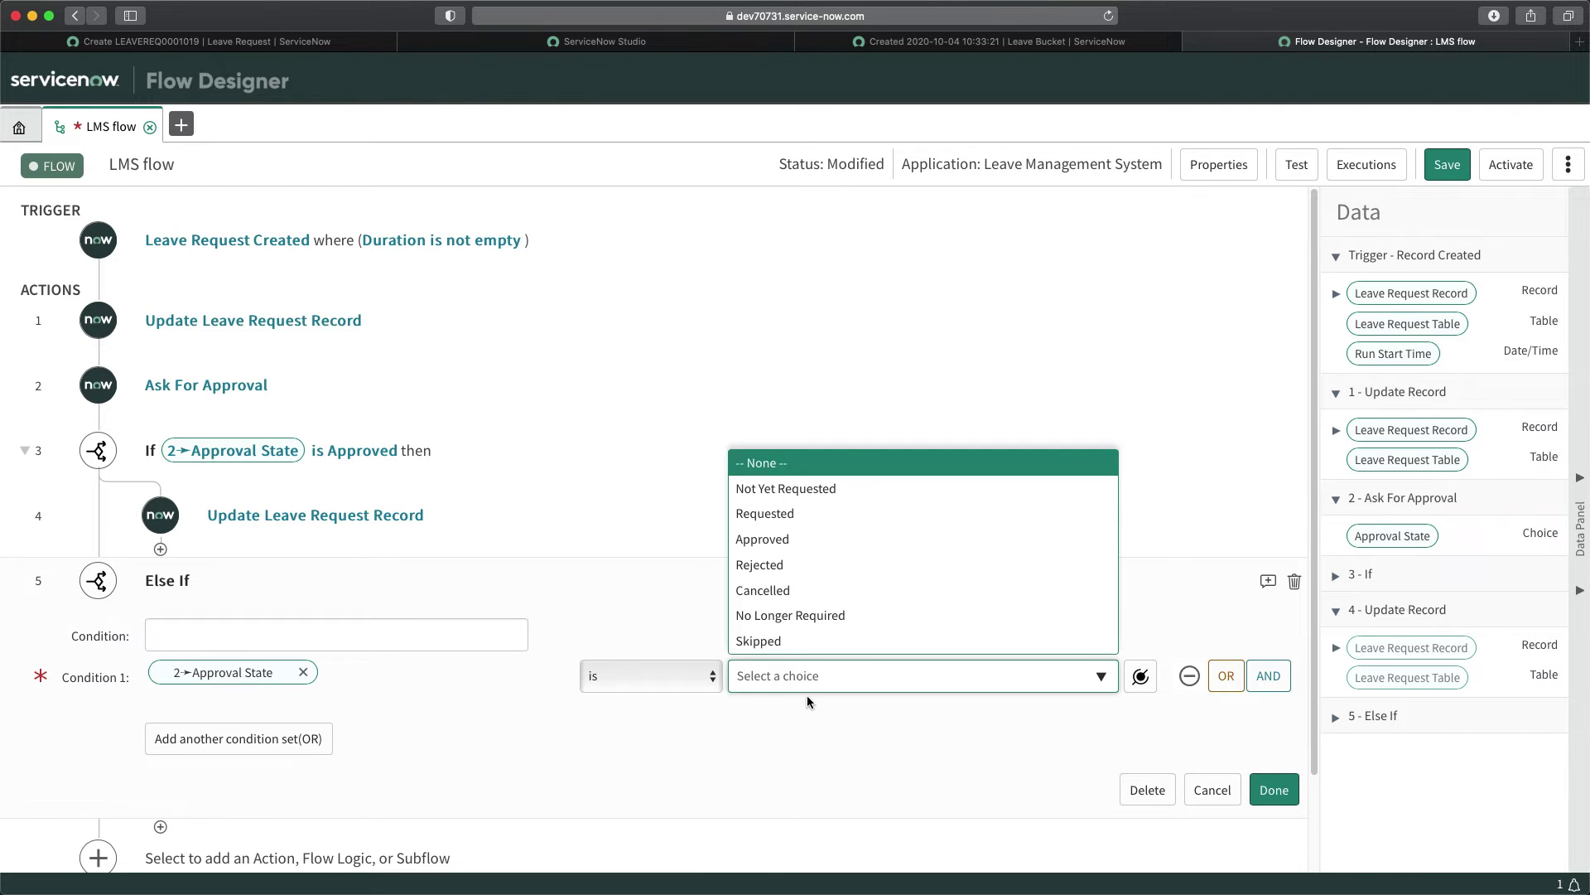
click(795, 566)
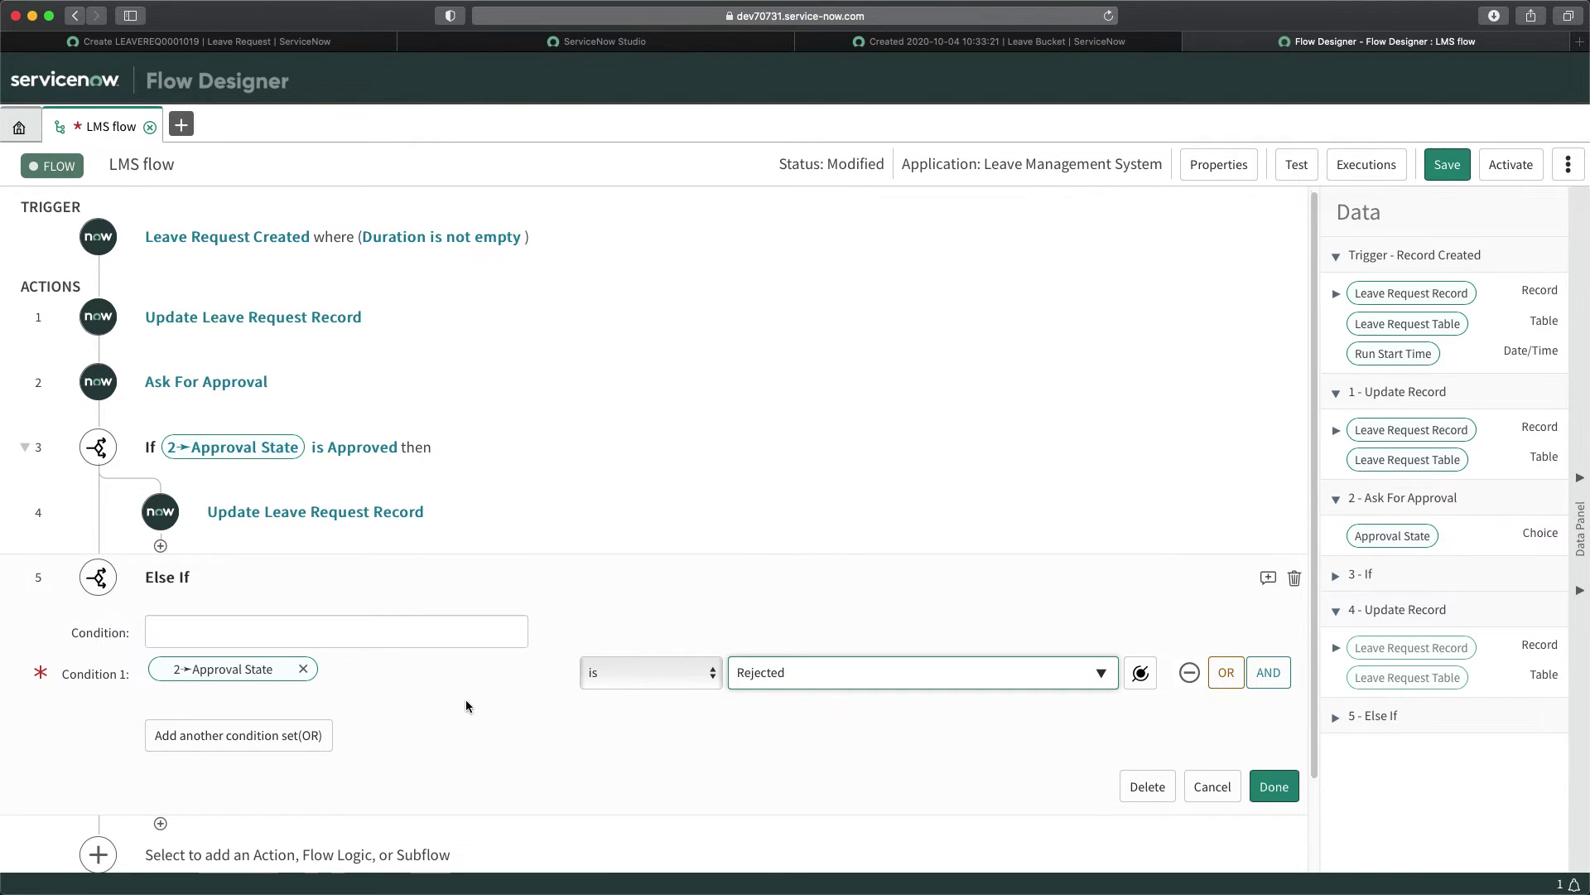
scroll(462, 699, down, 2)
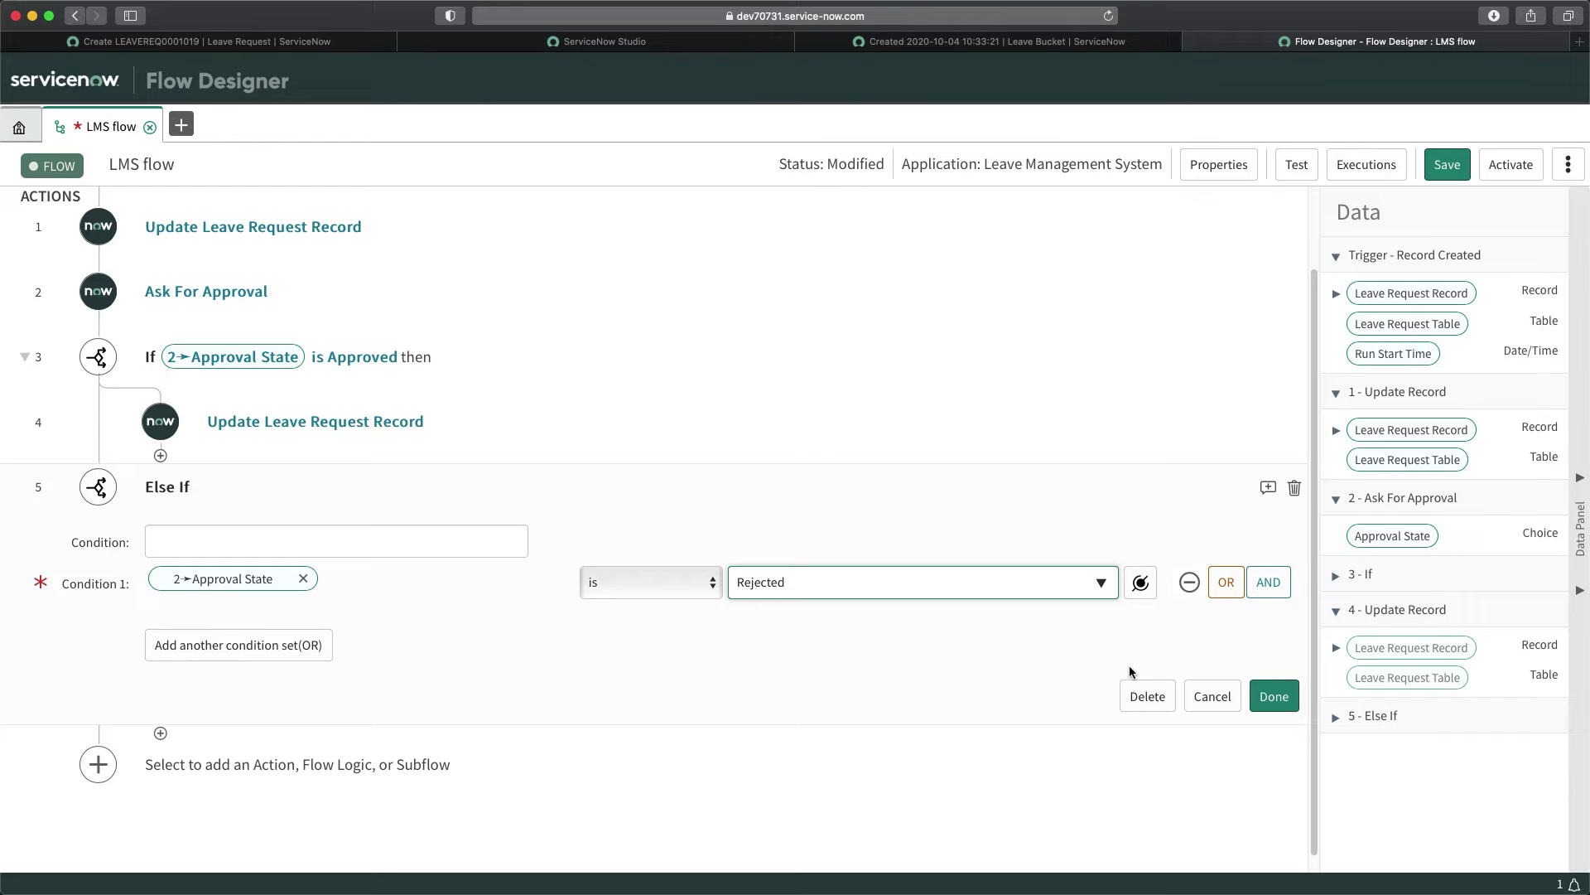
click(1274, 696)
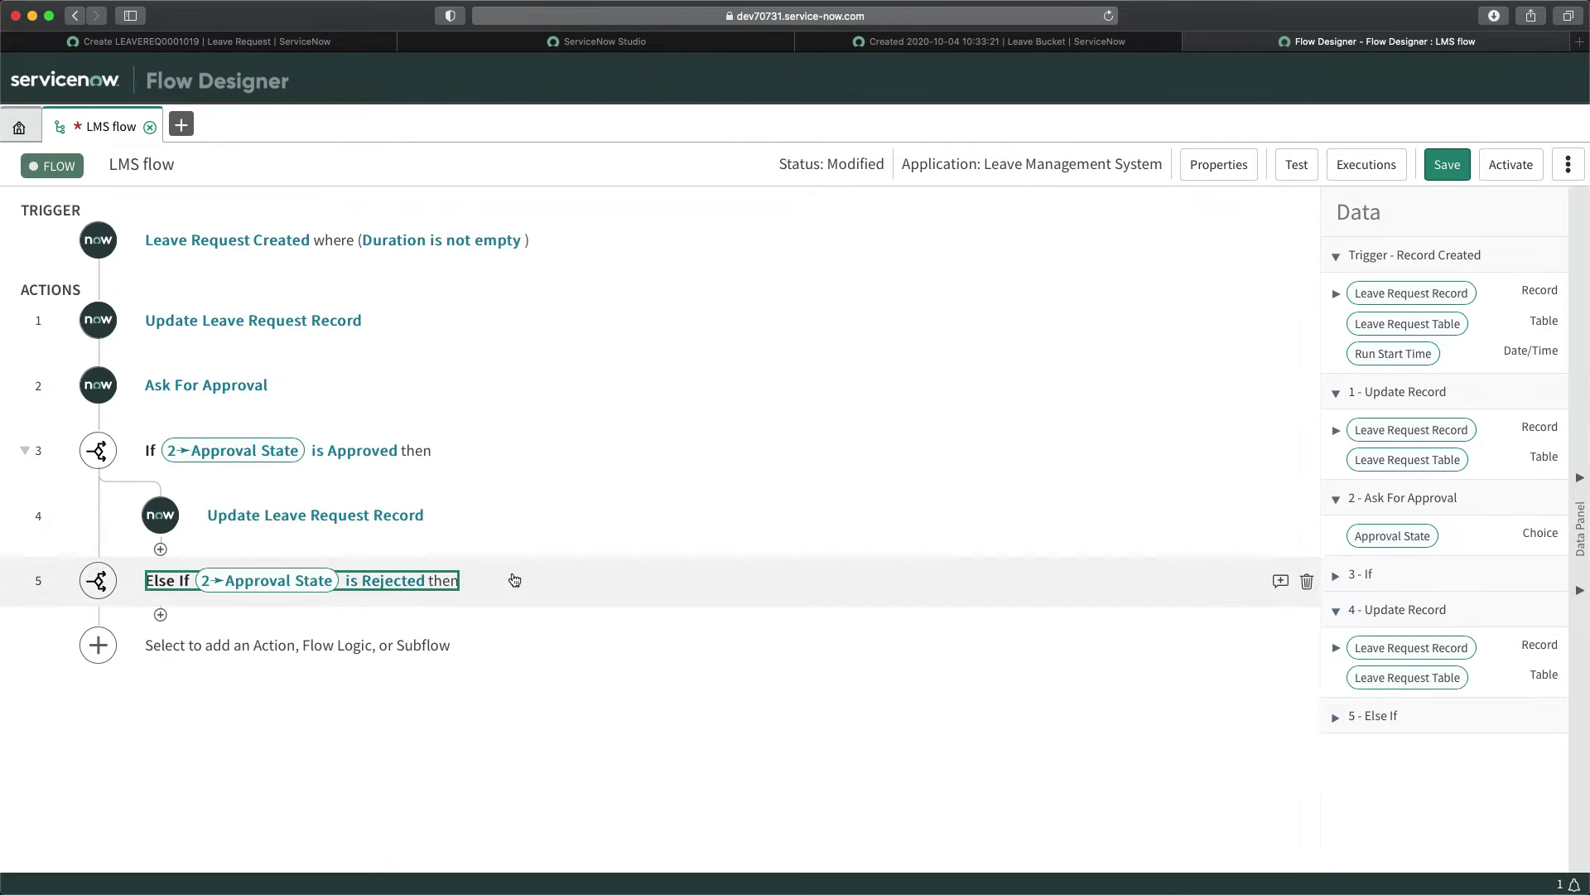
Add an Update Record action inside the Else If branch, targeting the trigger's Leave Request Record.
click(162, 615)
click(272, 639)
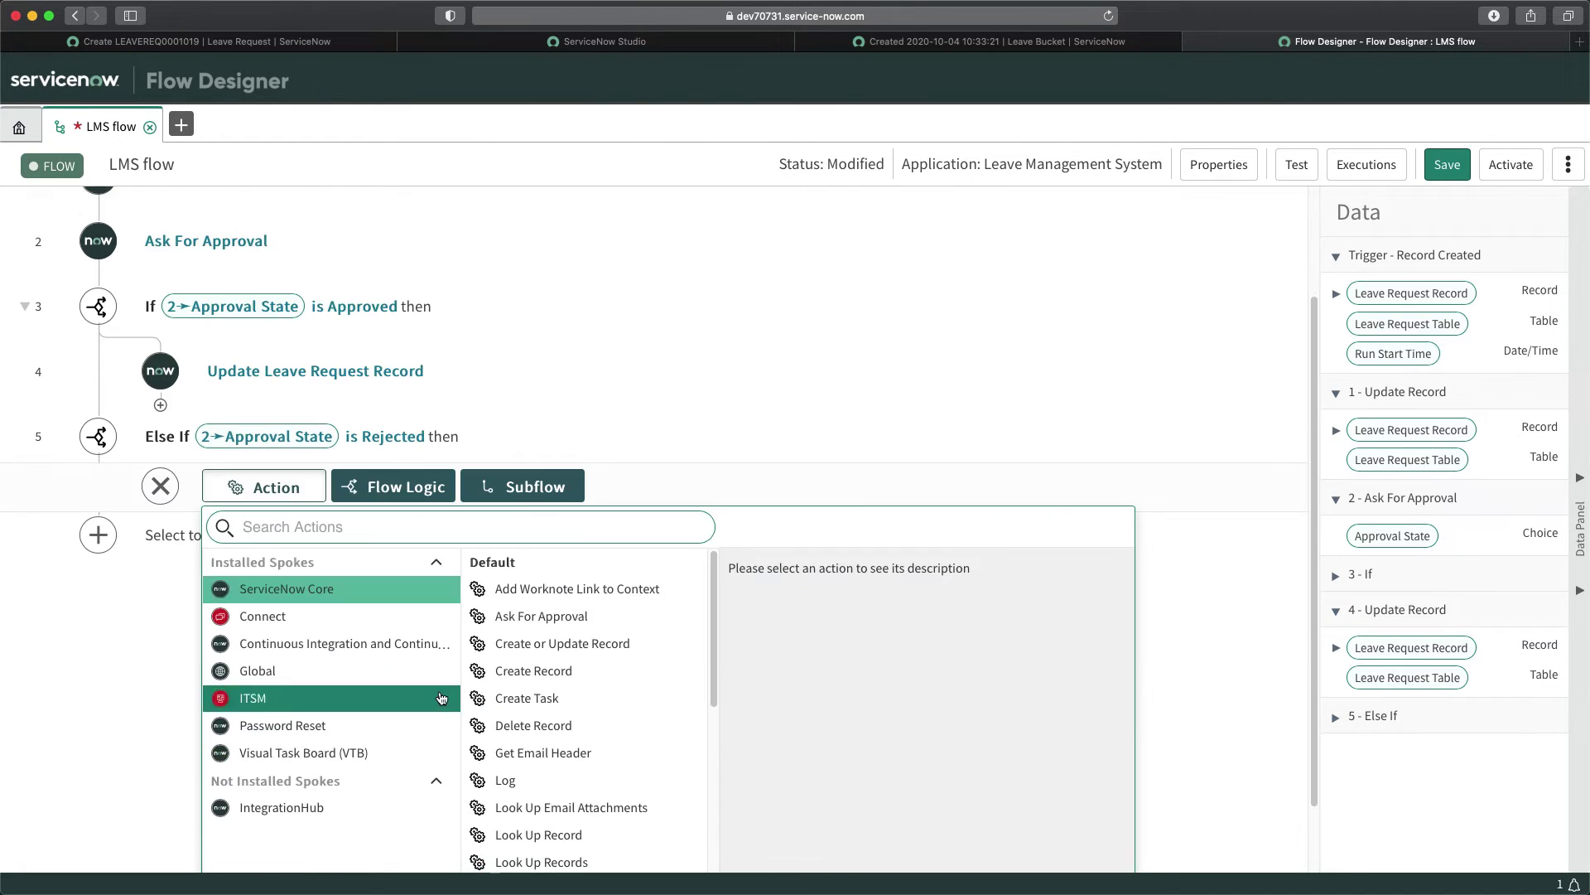
scroll(596, 743, down, 2)
scroll(572, 704, up, 2)
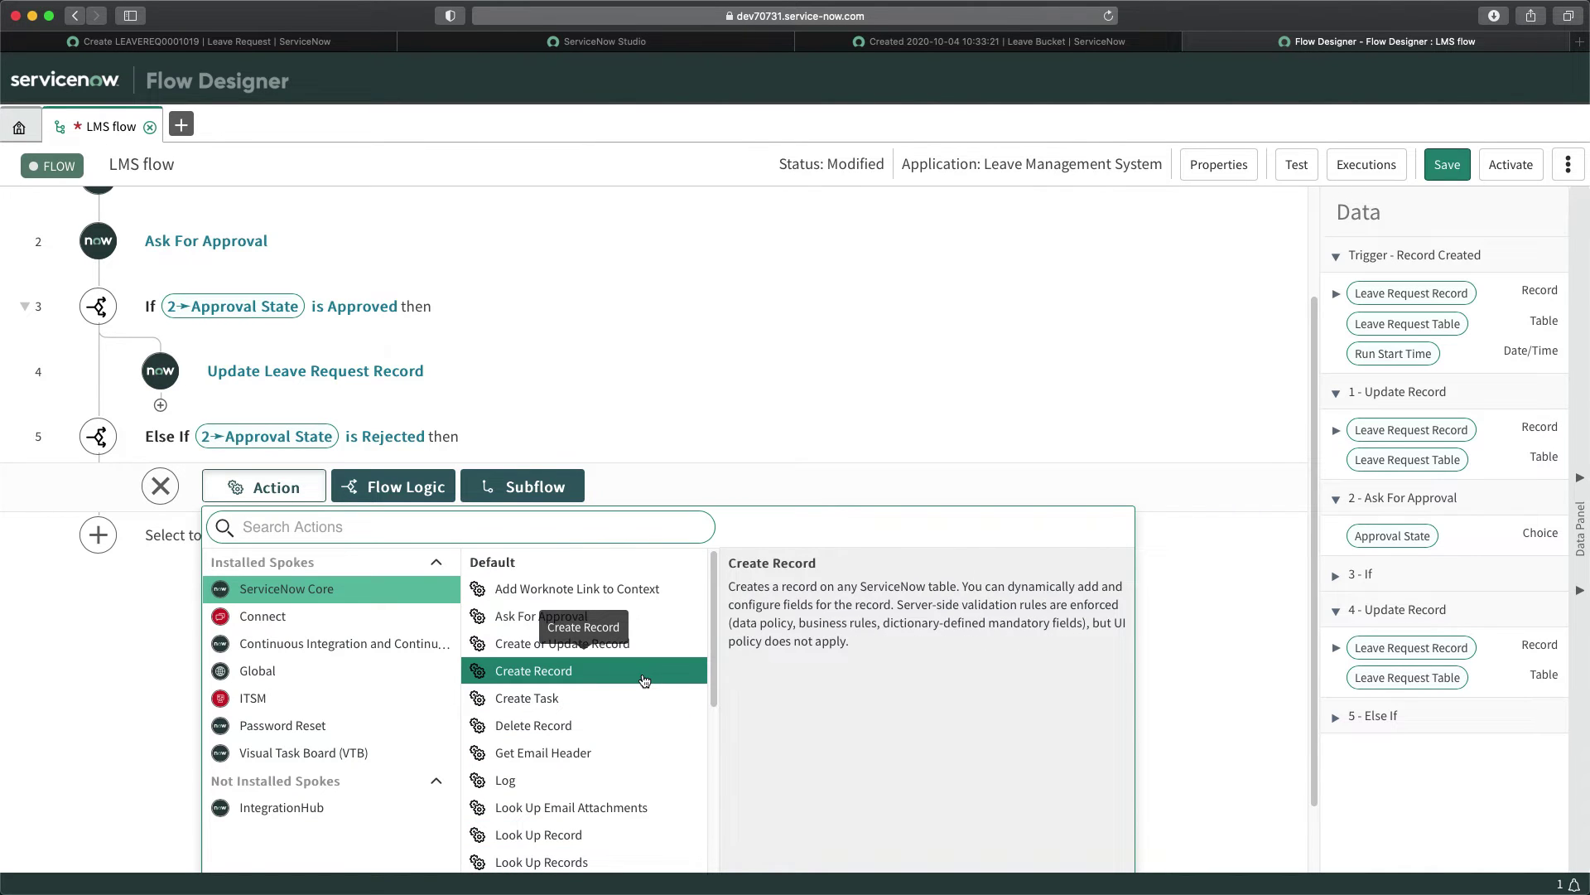
scroll(647, 680, down, 3)
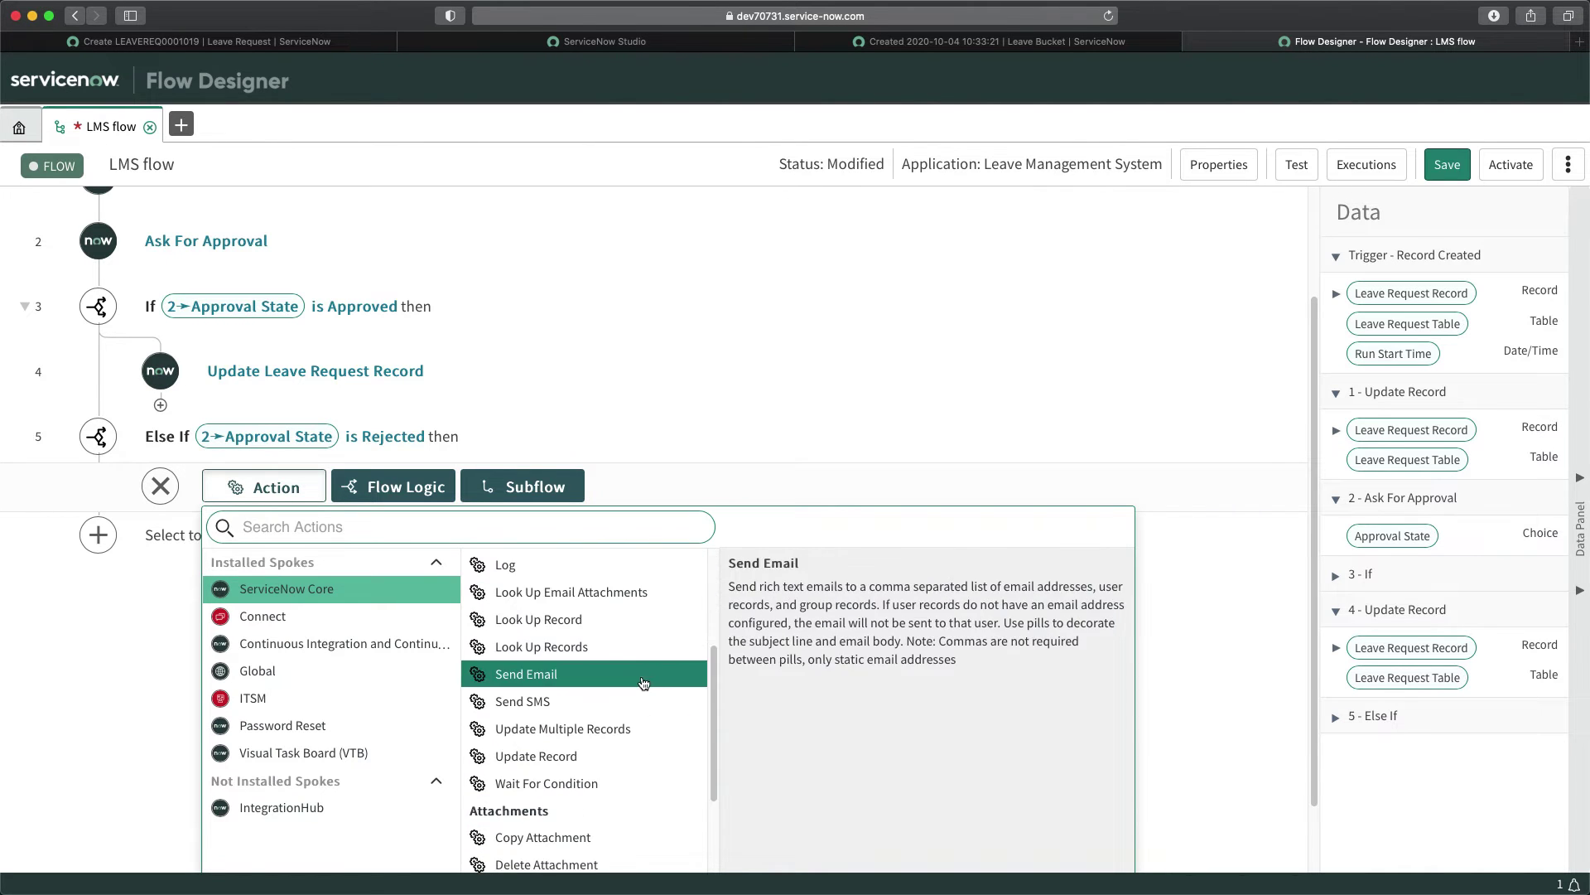
click(566, 756)
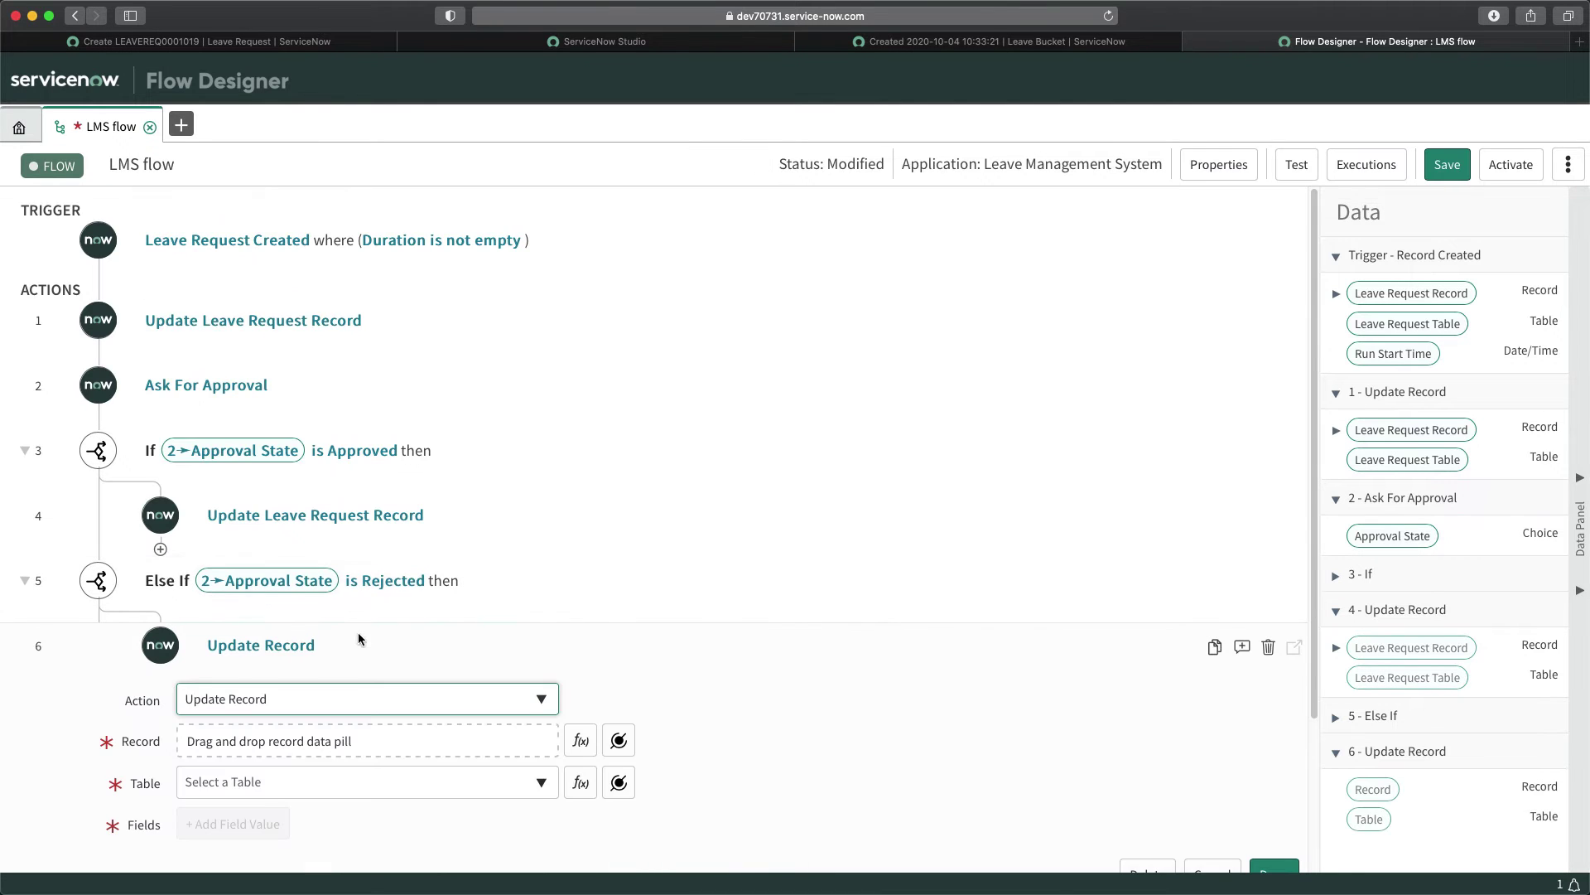
click(621, 613)
click(604, 358)
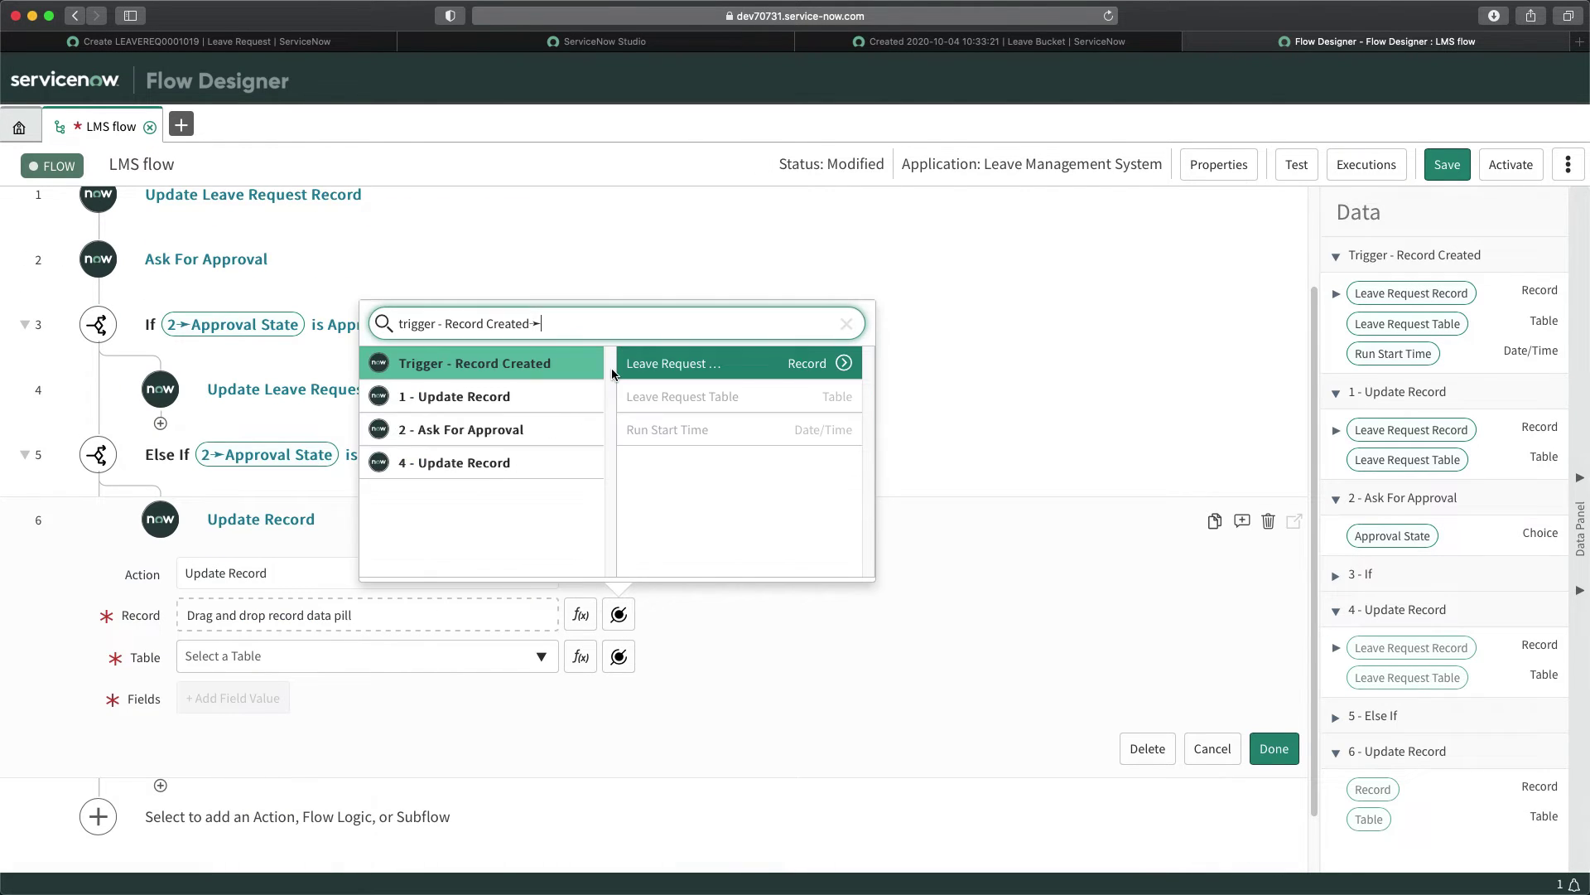
click(693, 358)
Set the Approval field to Rejected in the Else If branch's Update Record action, and finish the action.
click(236, 700)
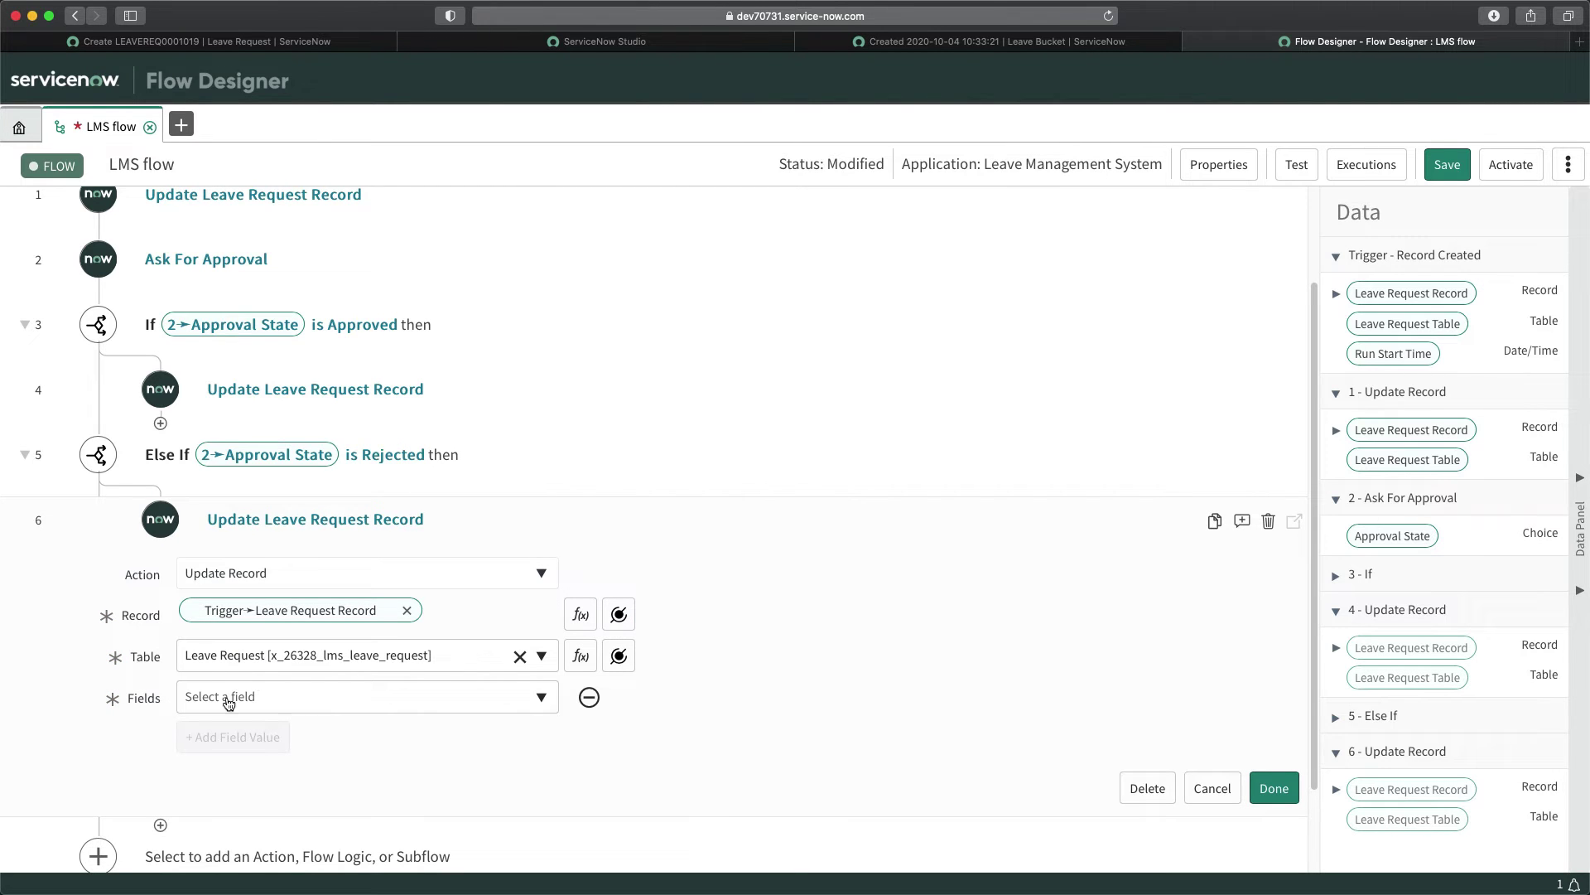
click(229, 702)
text(a)
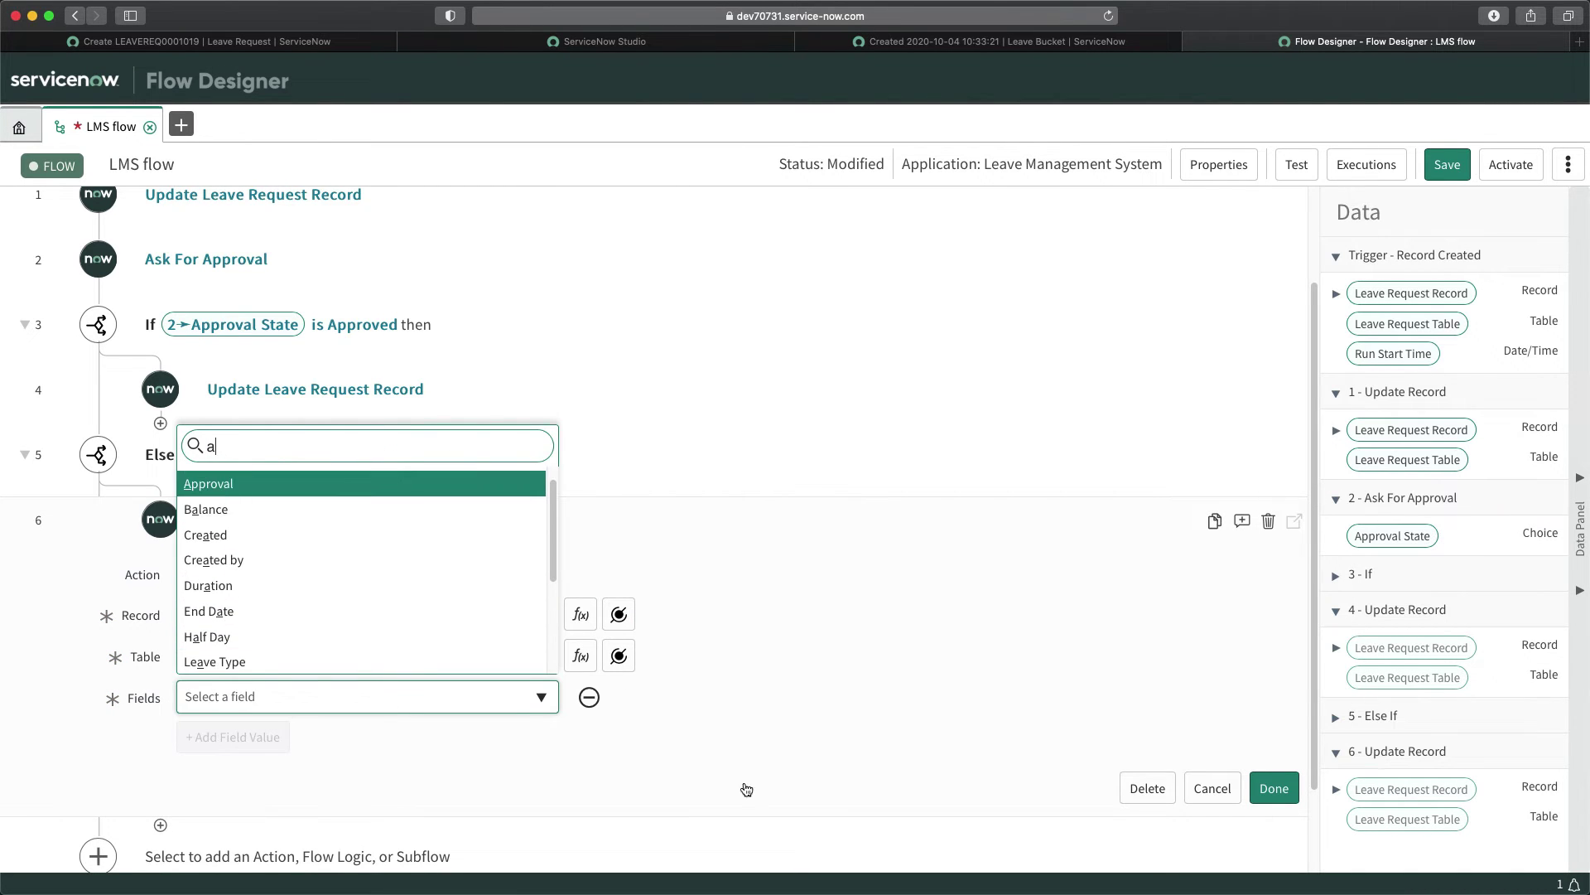
key(Return)
click(833, 696)
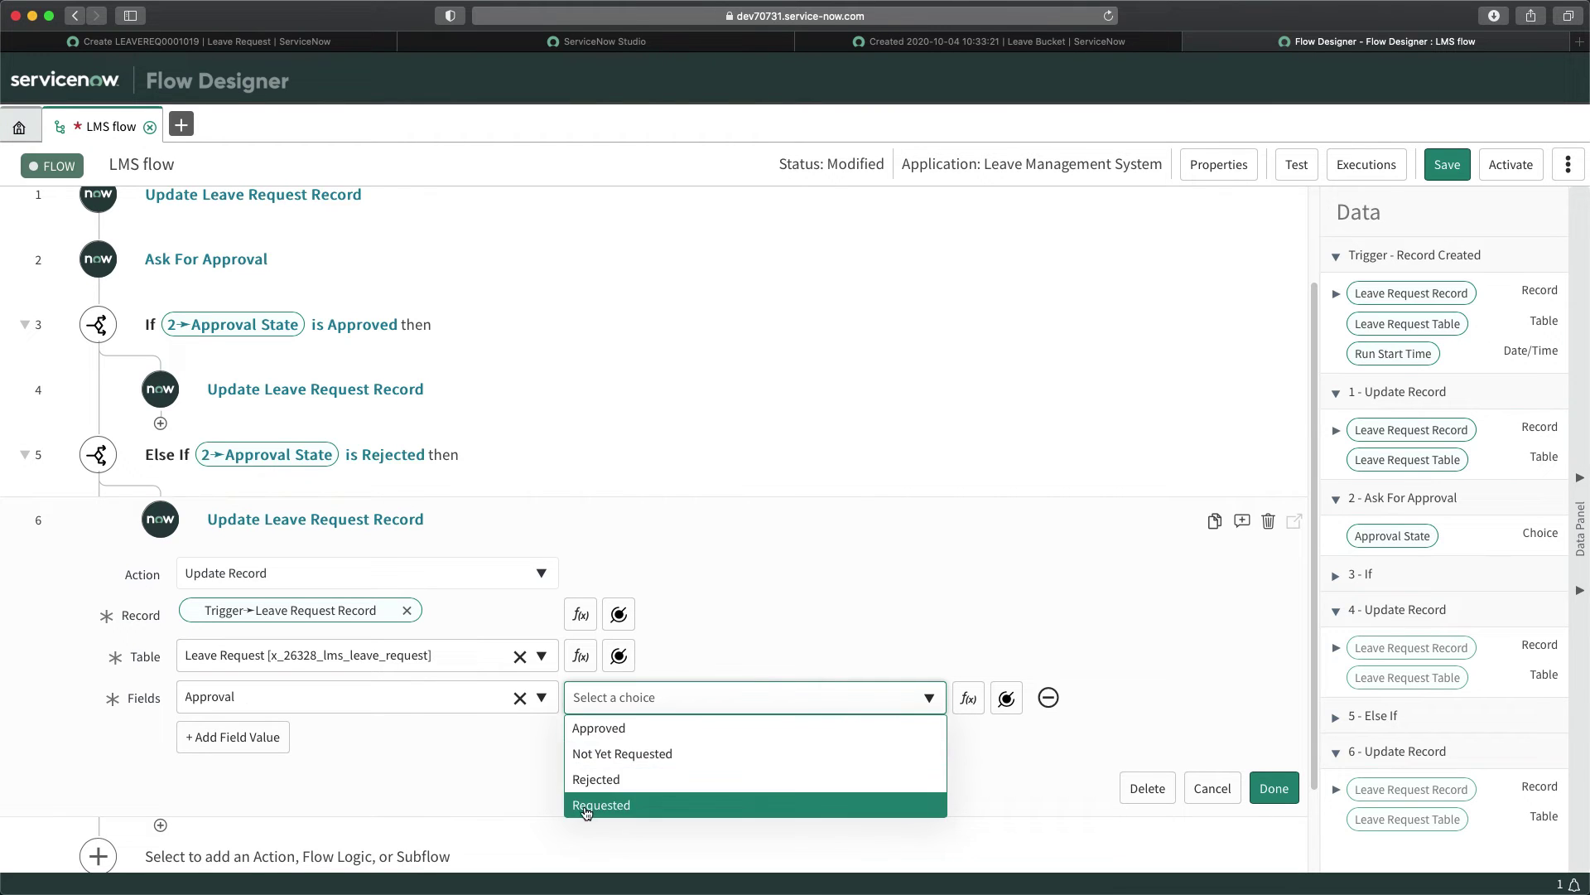
click(603, 781)
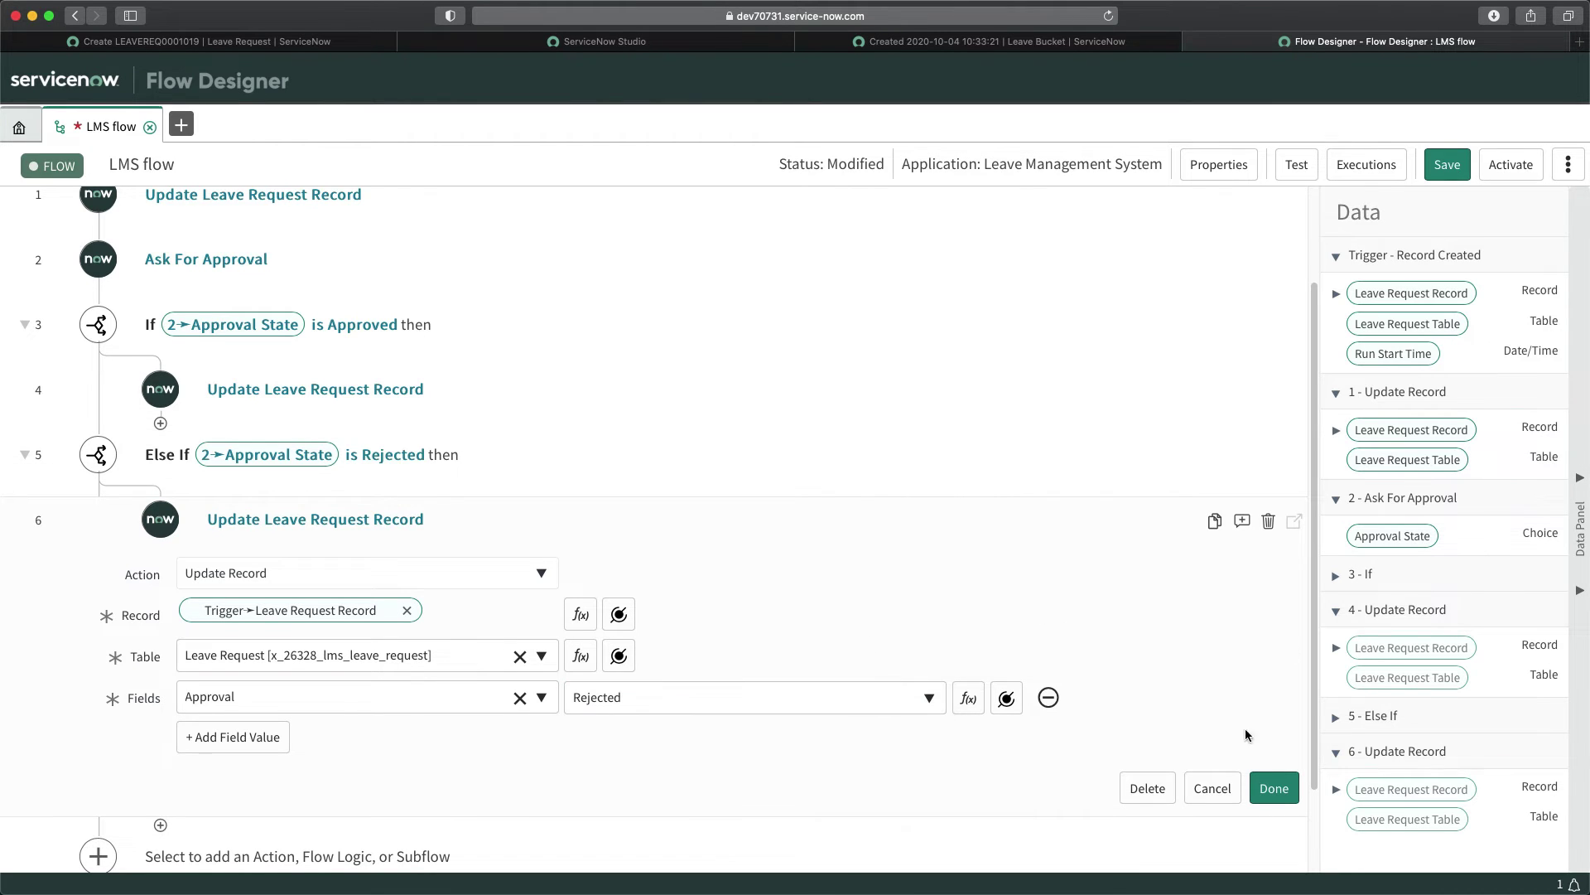
click(1274, 787)
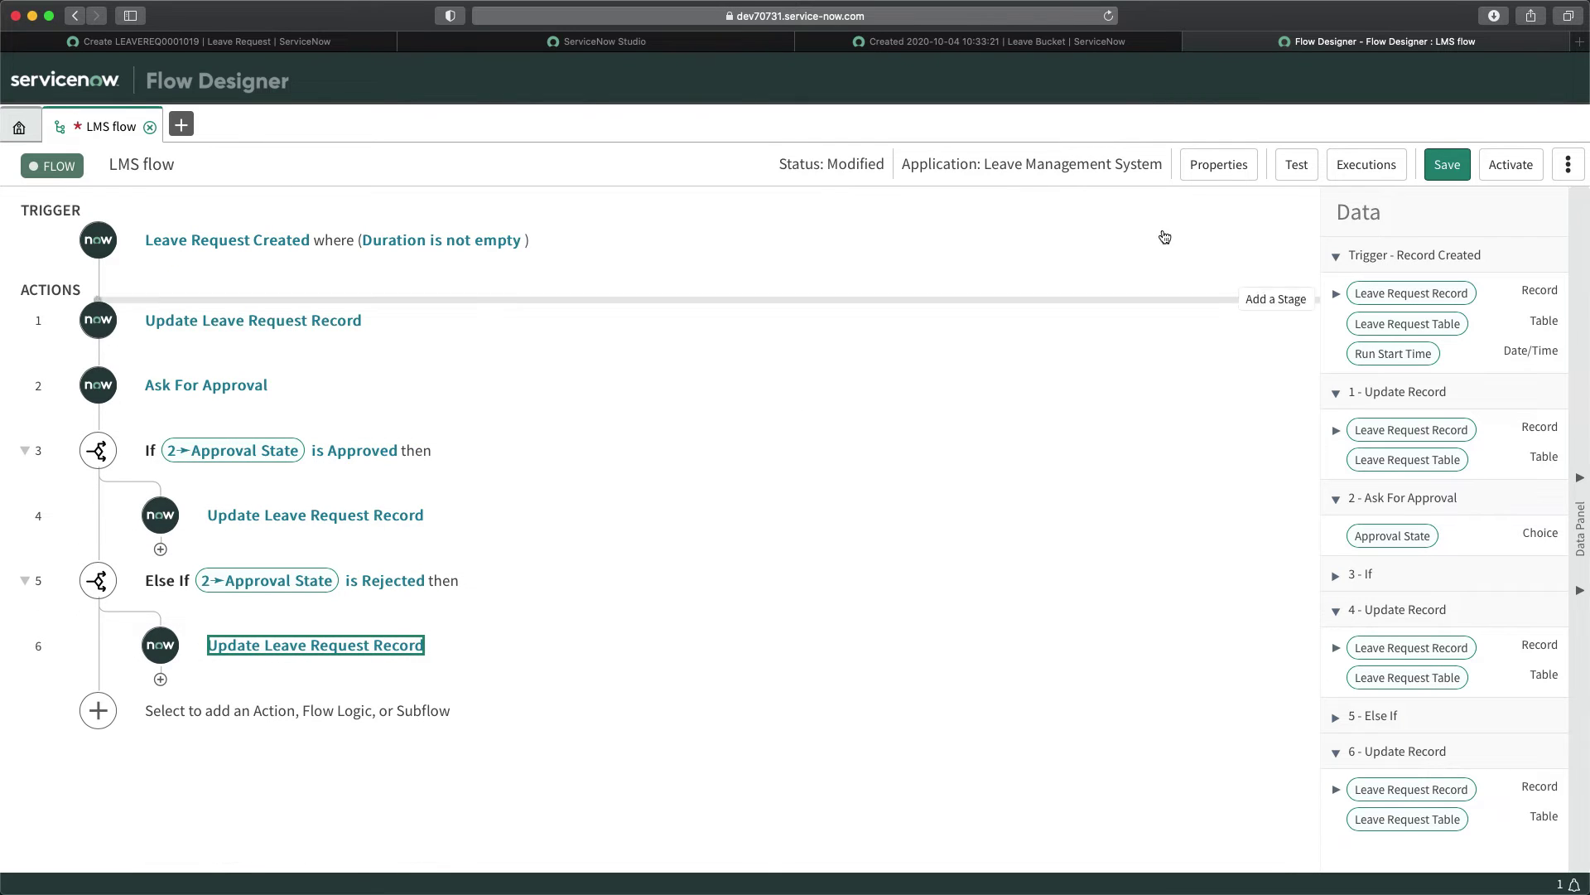
Save the LMS flow and activate it, confirming the activation.
click(1439, 170)
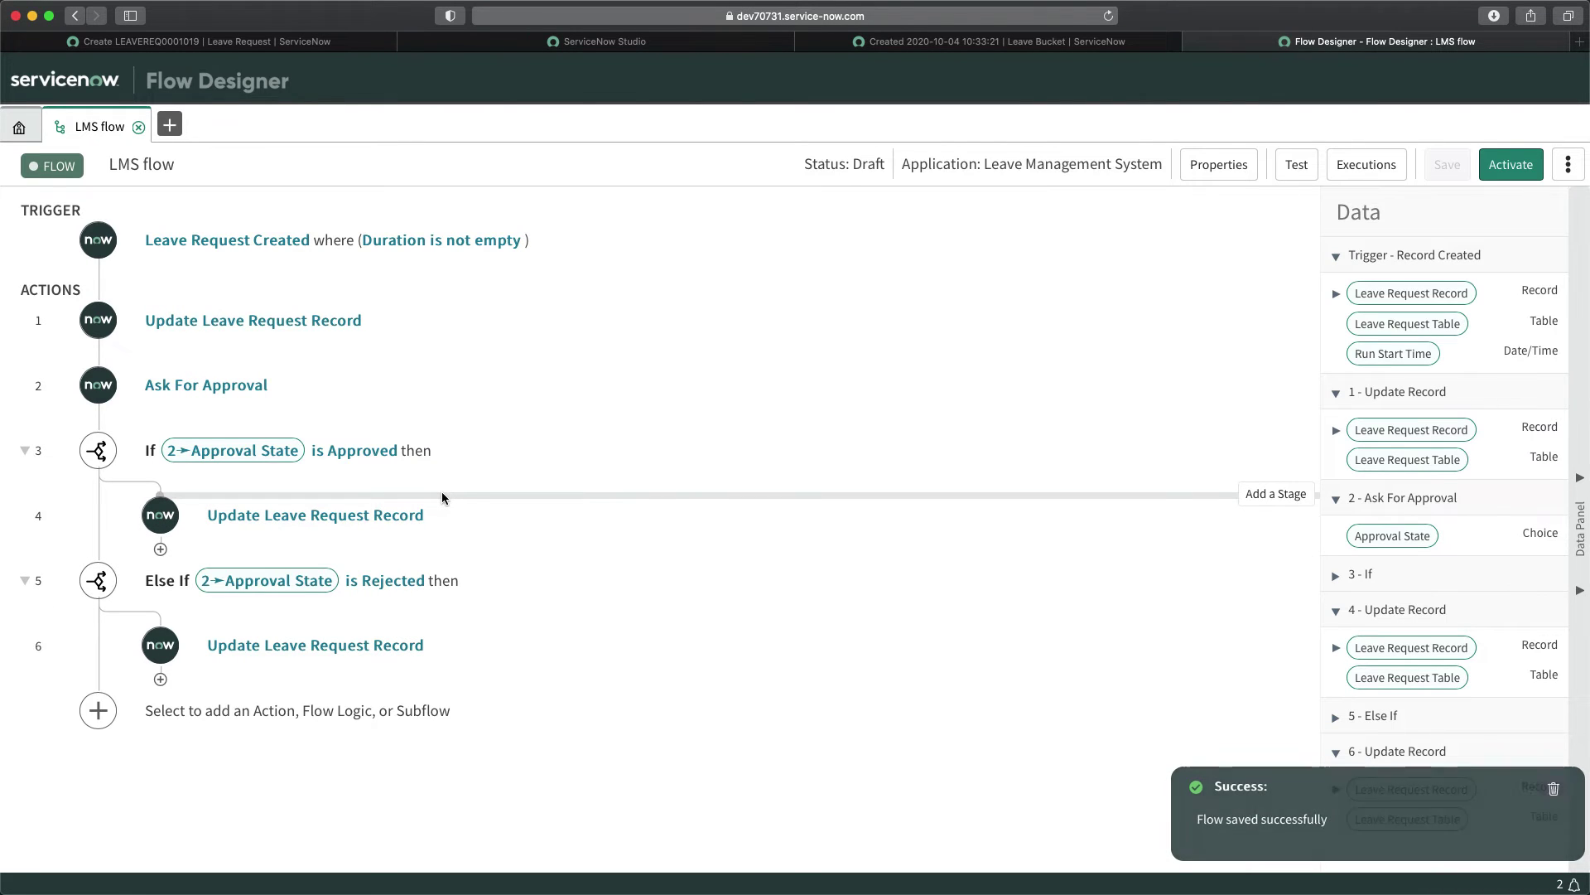
click(1499, 172)
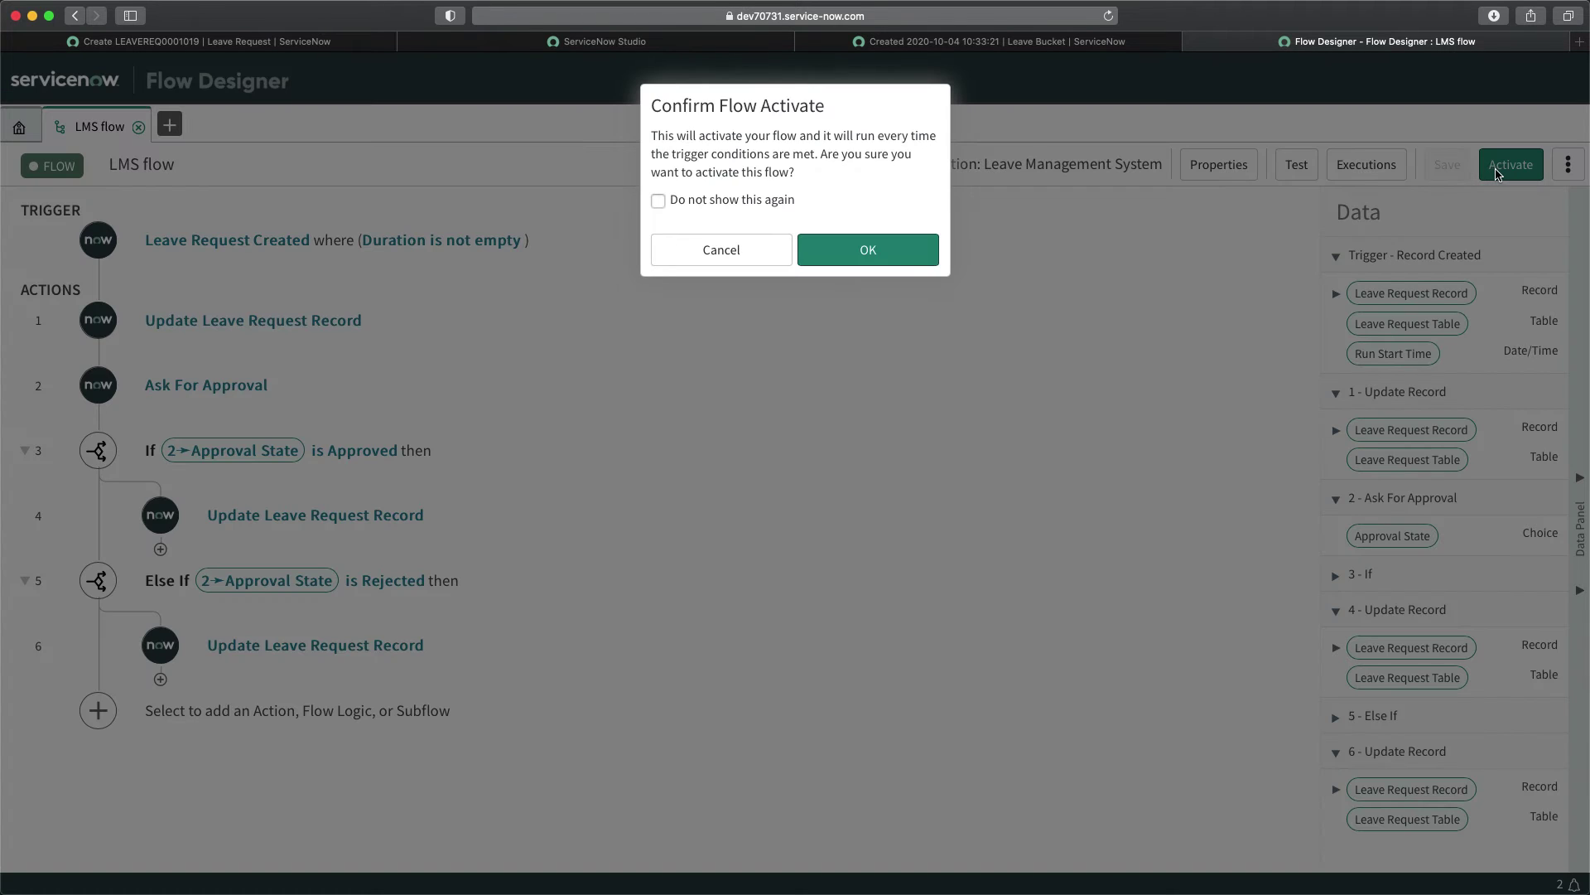
click(842, 245)
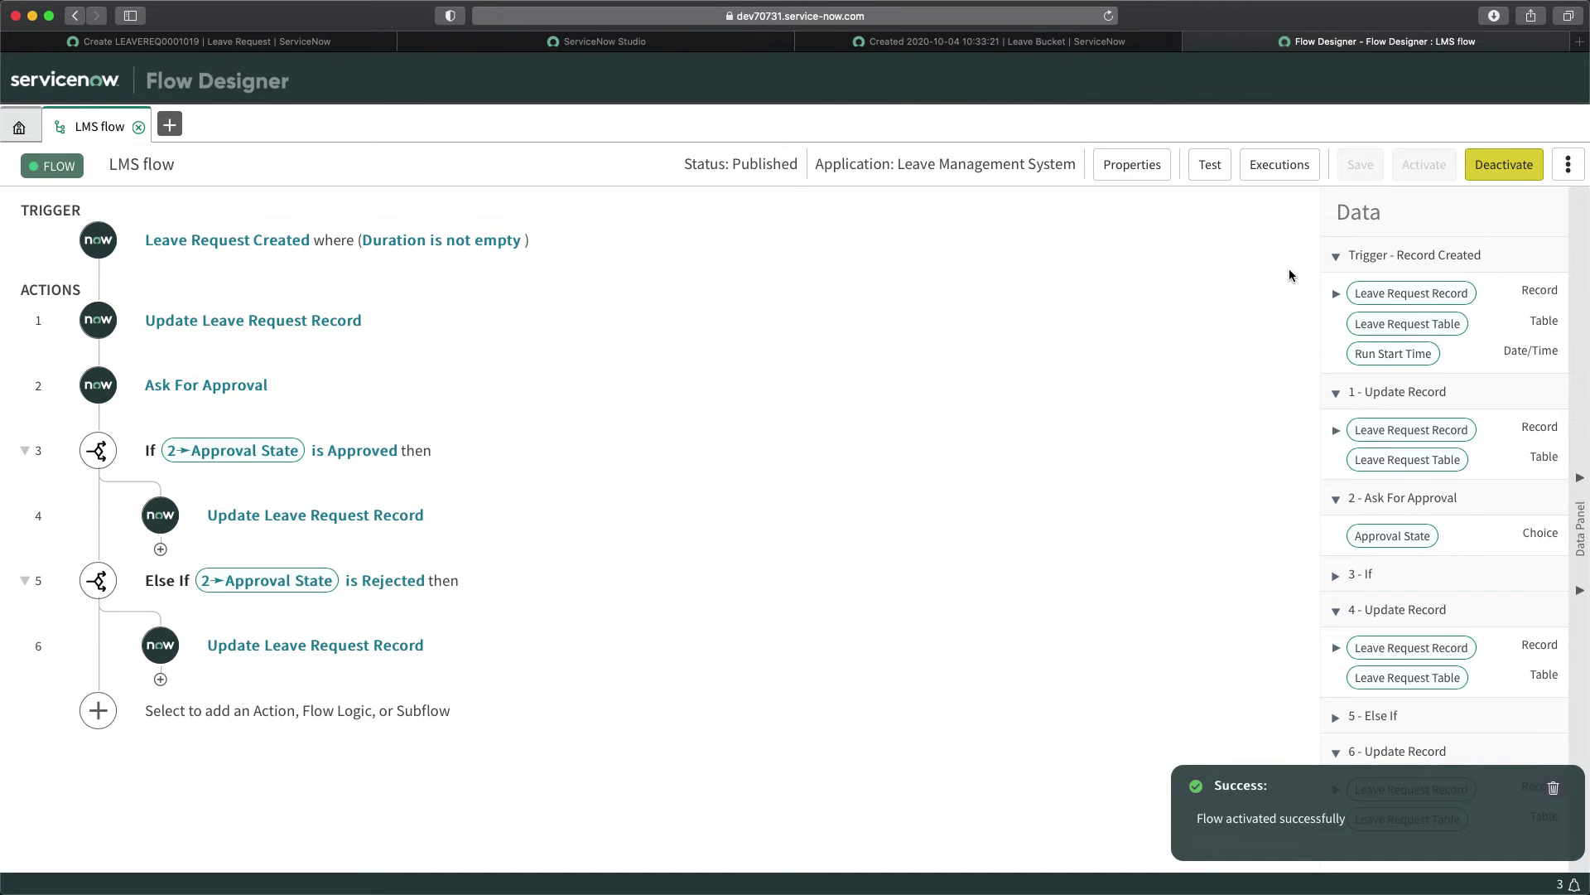
On the new Leave Request form, set the start date to 2020-10-12 and the end date to 2020-10-15.
click(266, 41)
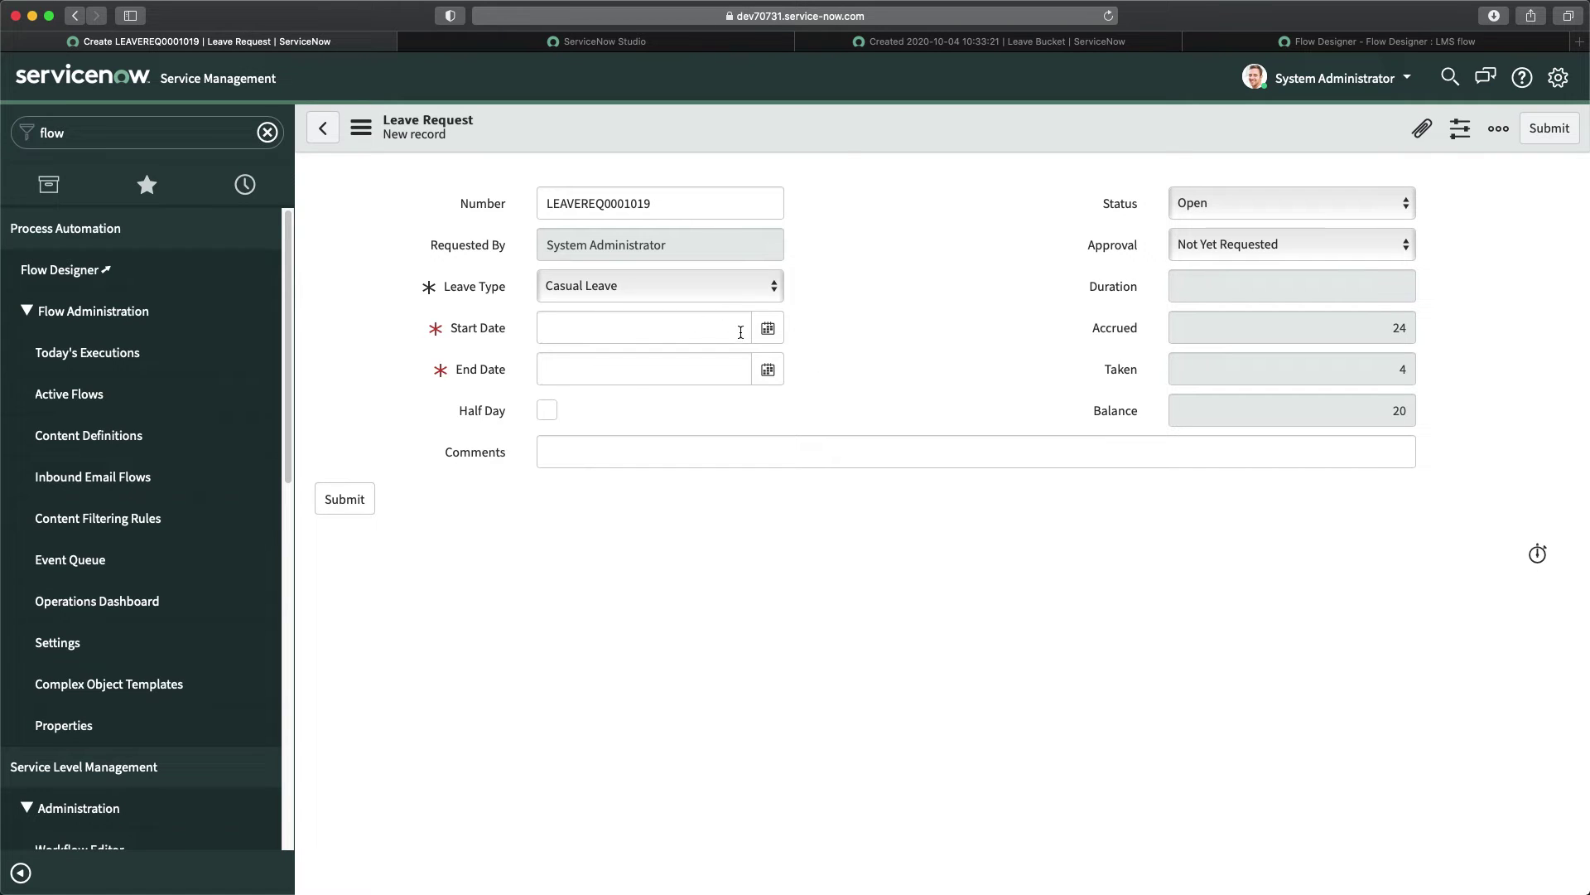
click(768, 328)
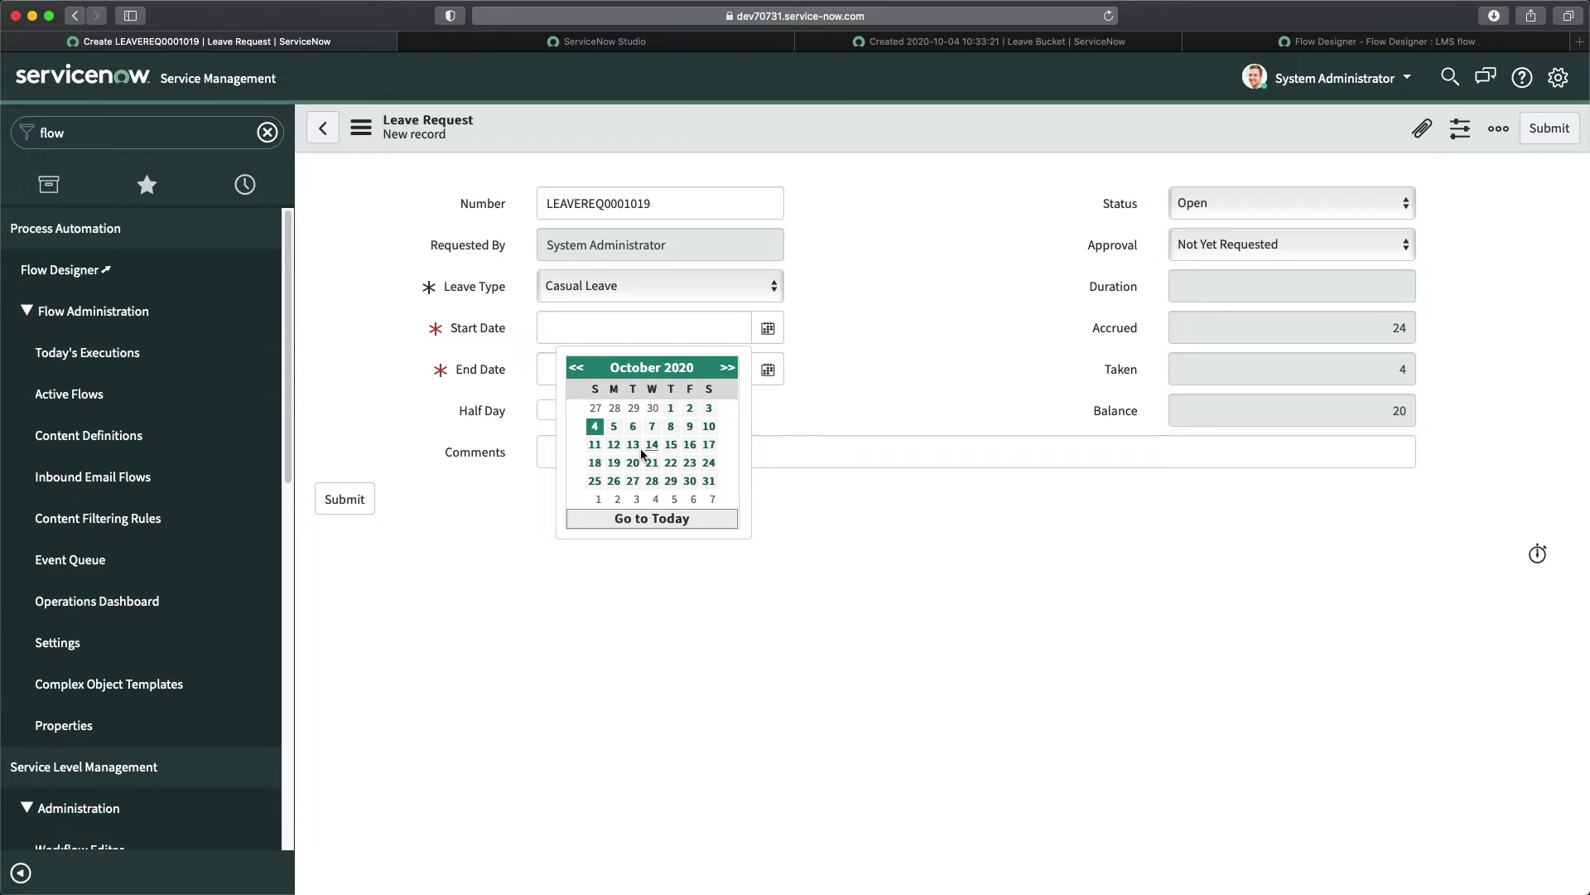
click(614, 444)
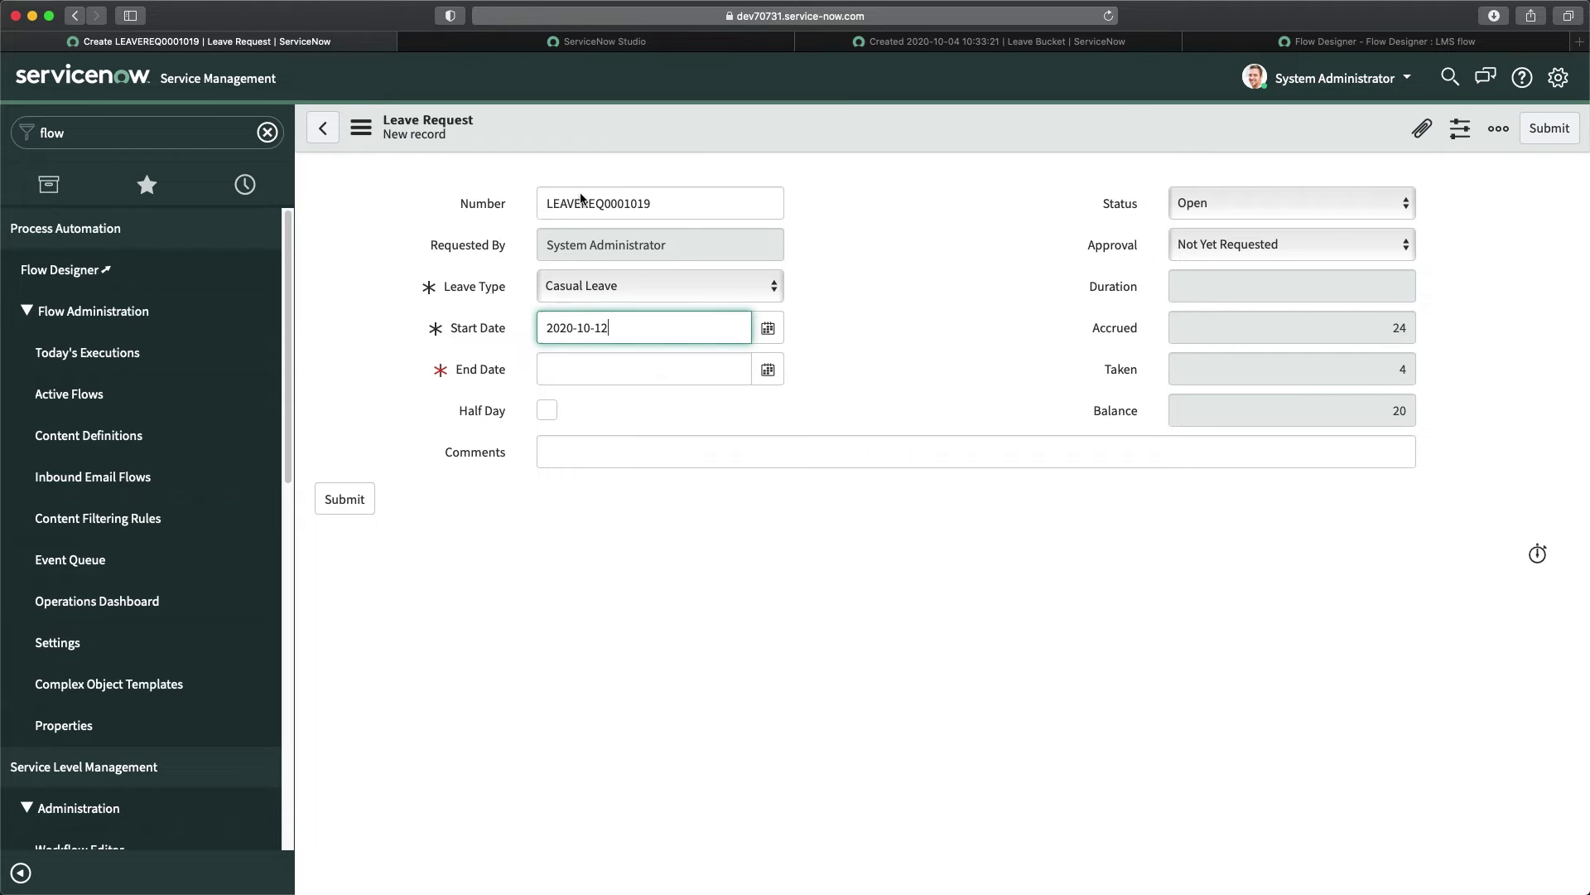
click(767, 370)
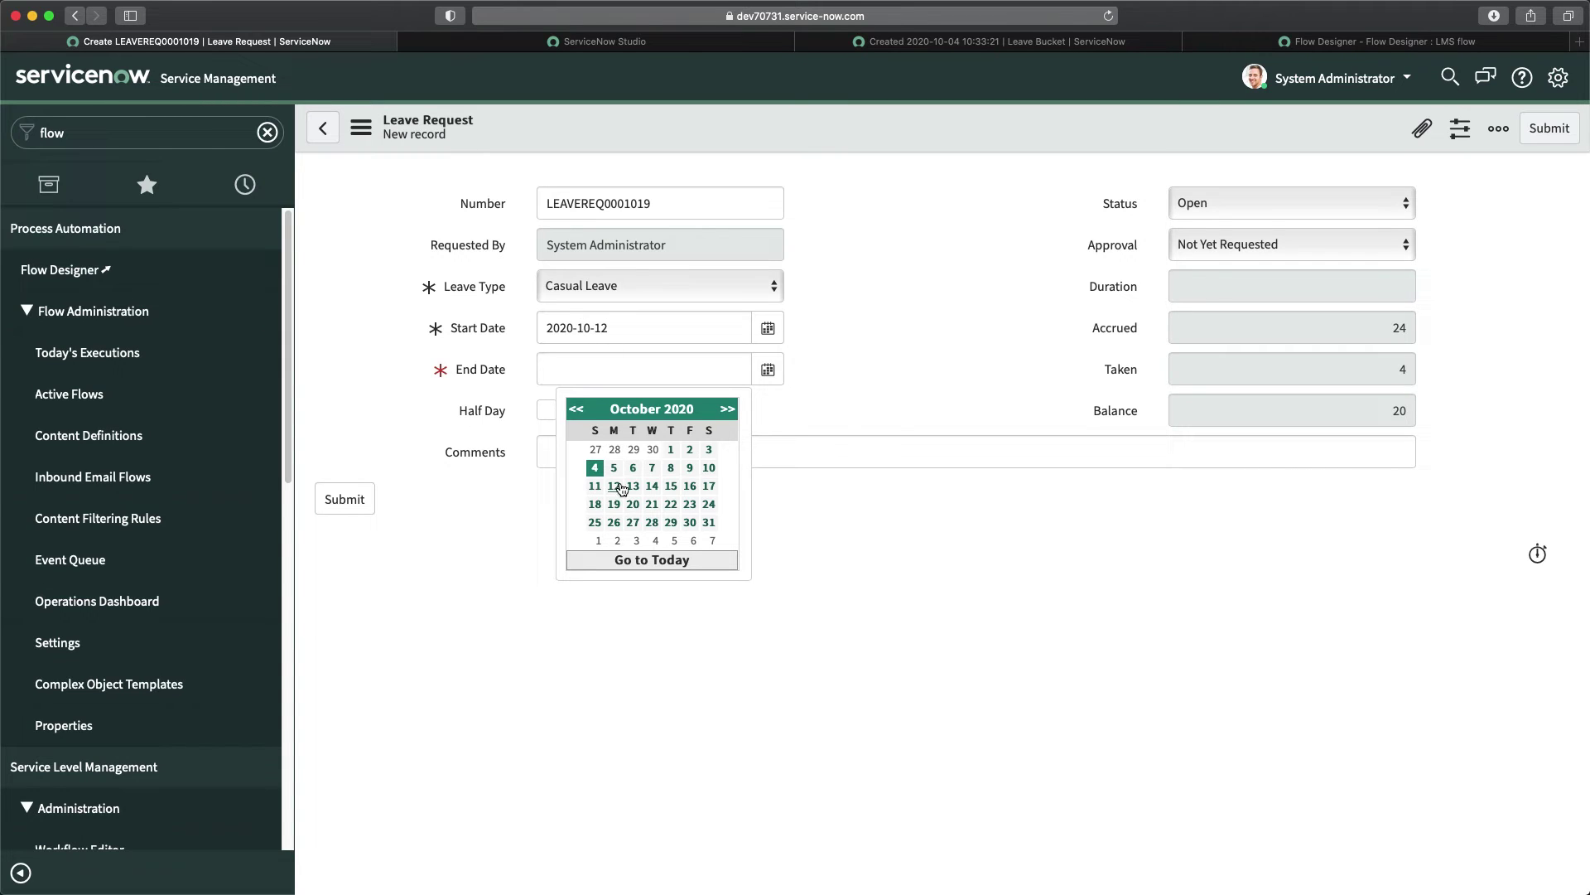
click(670, 486)
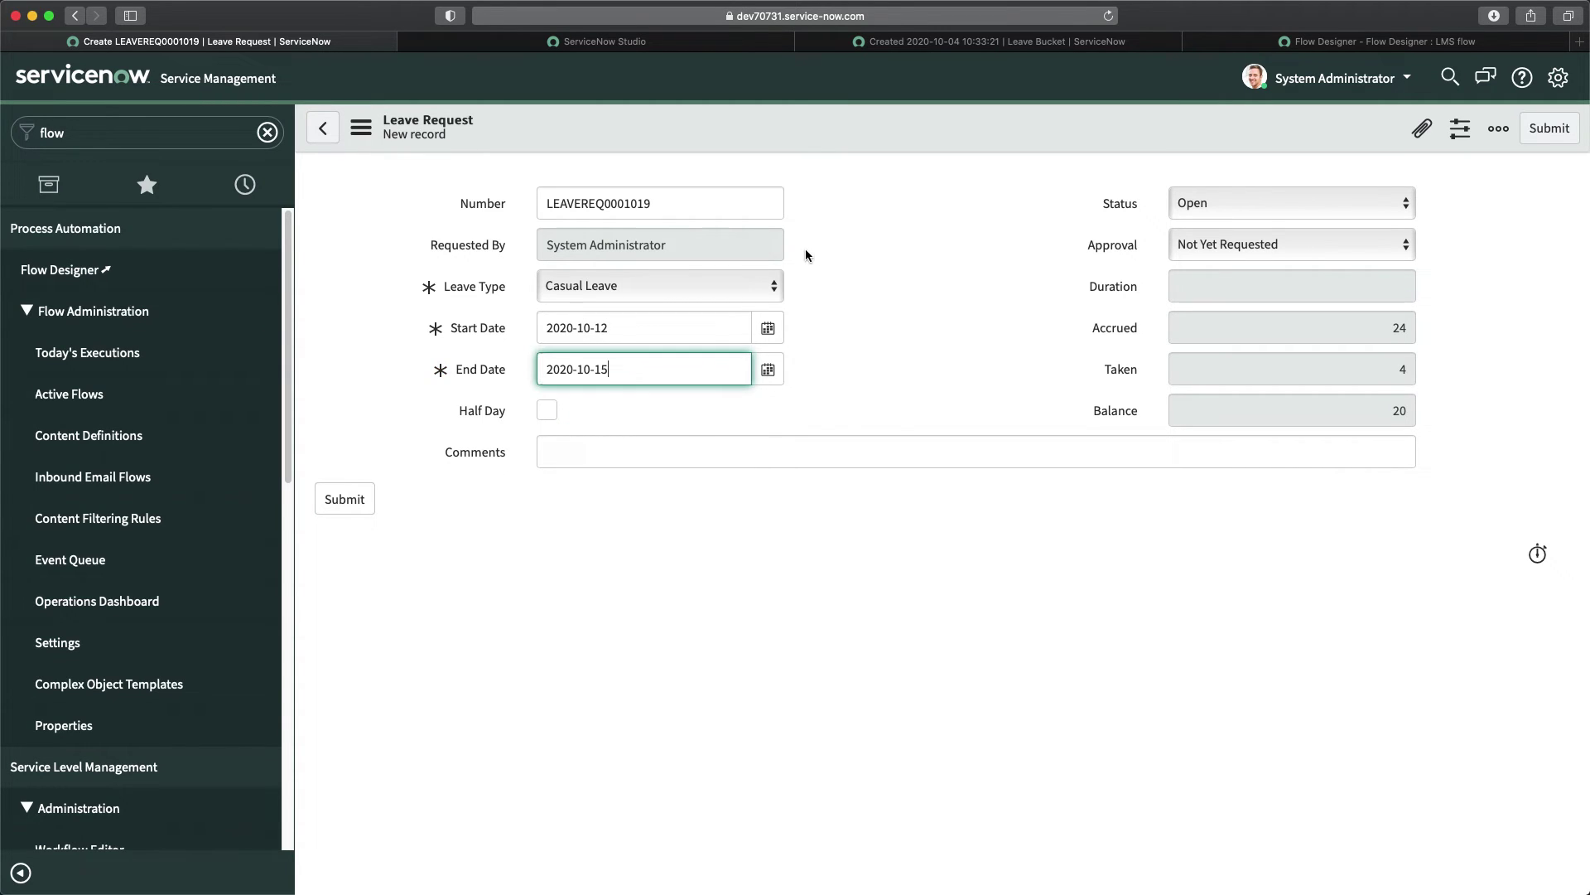
click(919, 262)
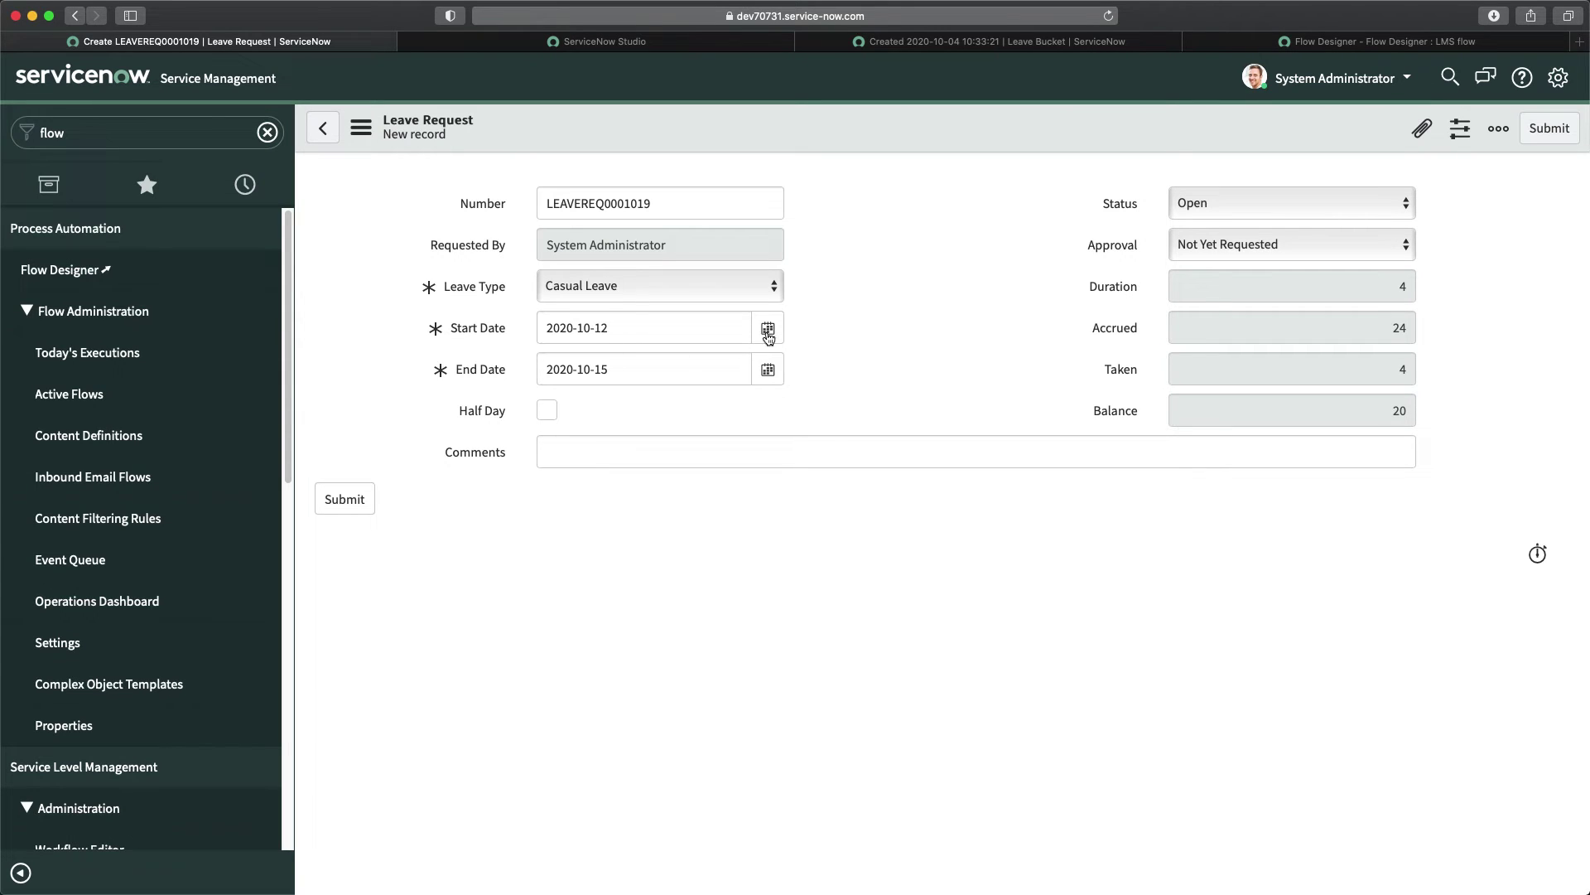
Enter "dssd" as the leave request's comment and save the record while staying on its form.
click(751, 461)
text(dssd)
click(823, 348)
right_click(864, 130)
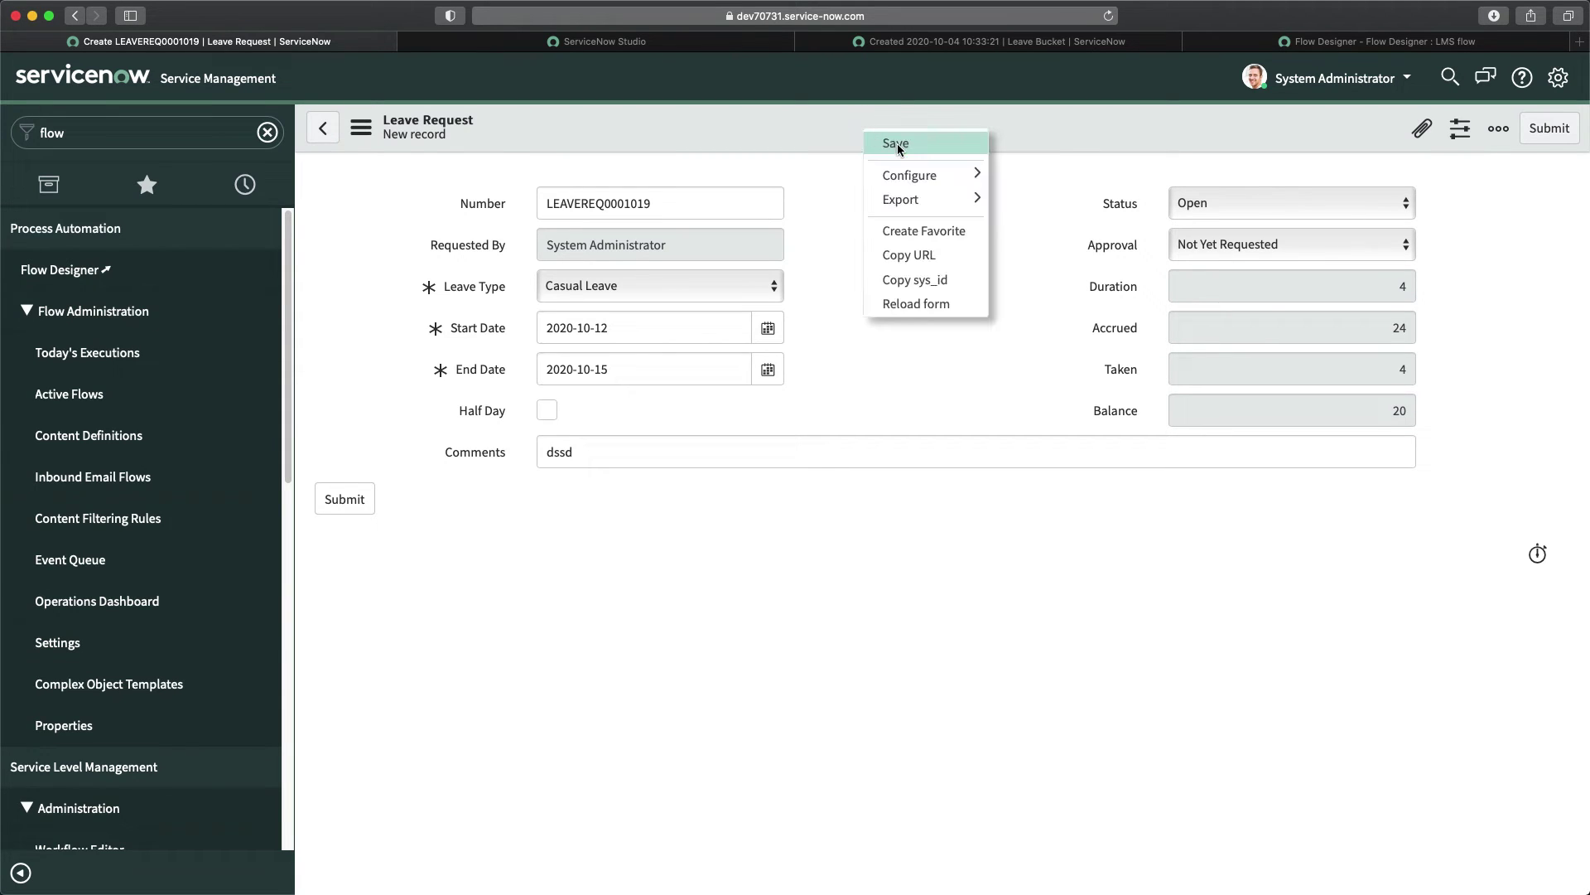
click(897, 143)
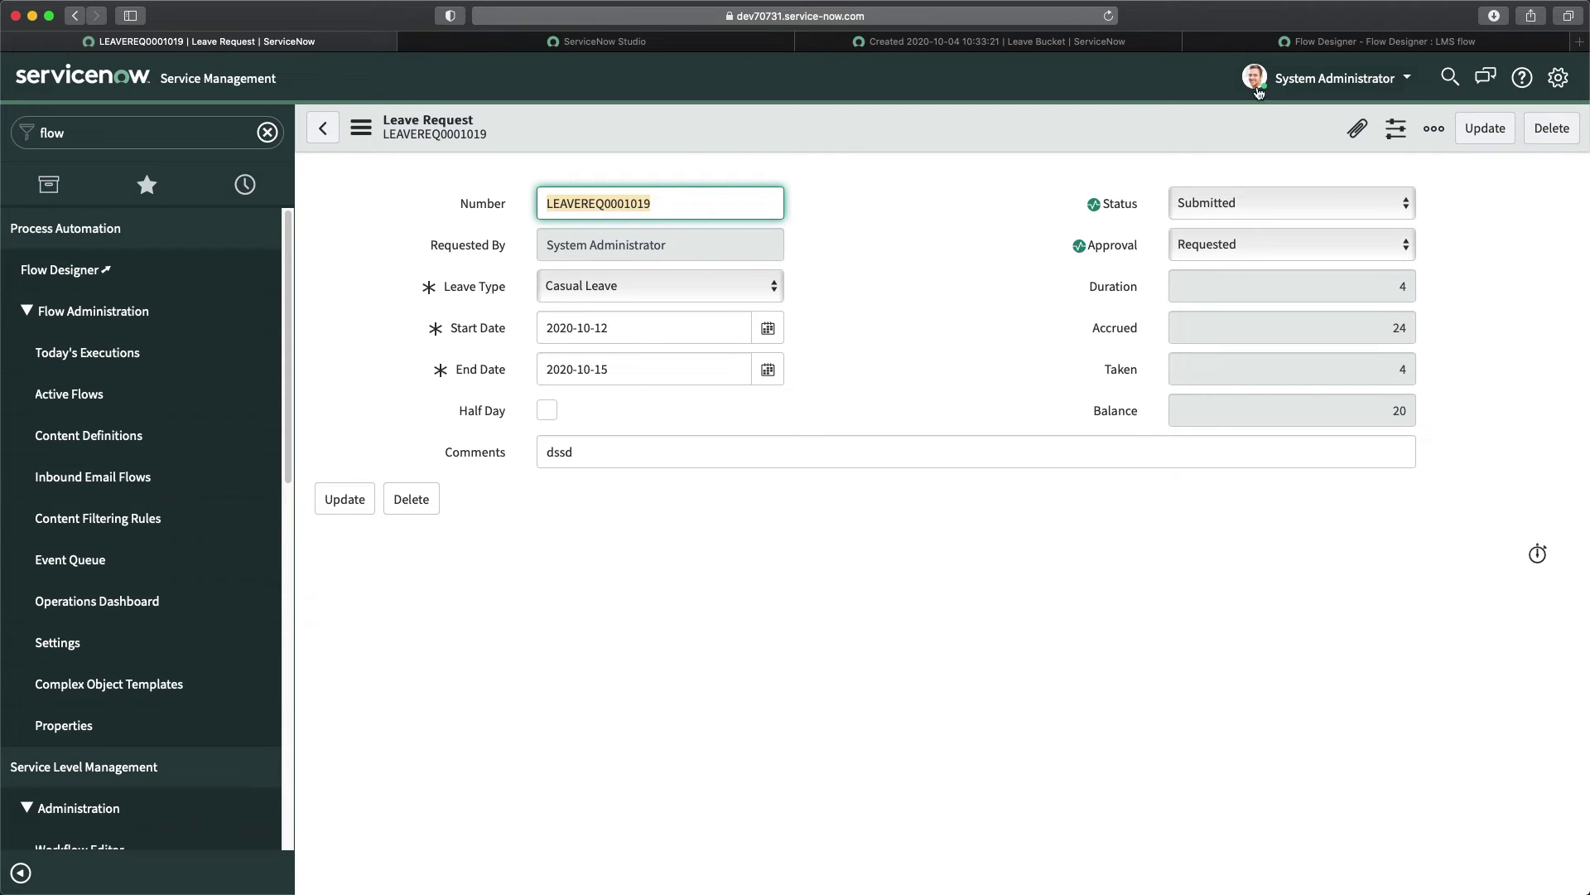
Open the signed-in user's profile and display it in the Default view to examine its fields.
click(1297, 80)
click(1305, 111)
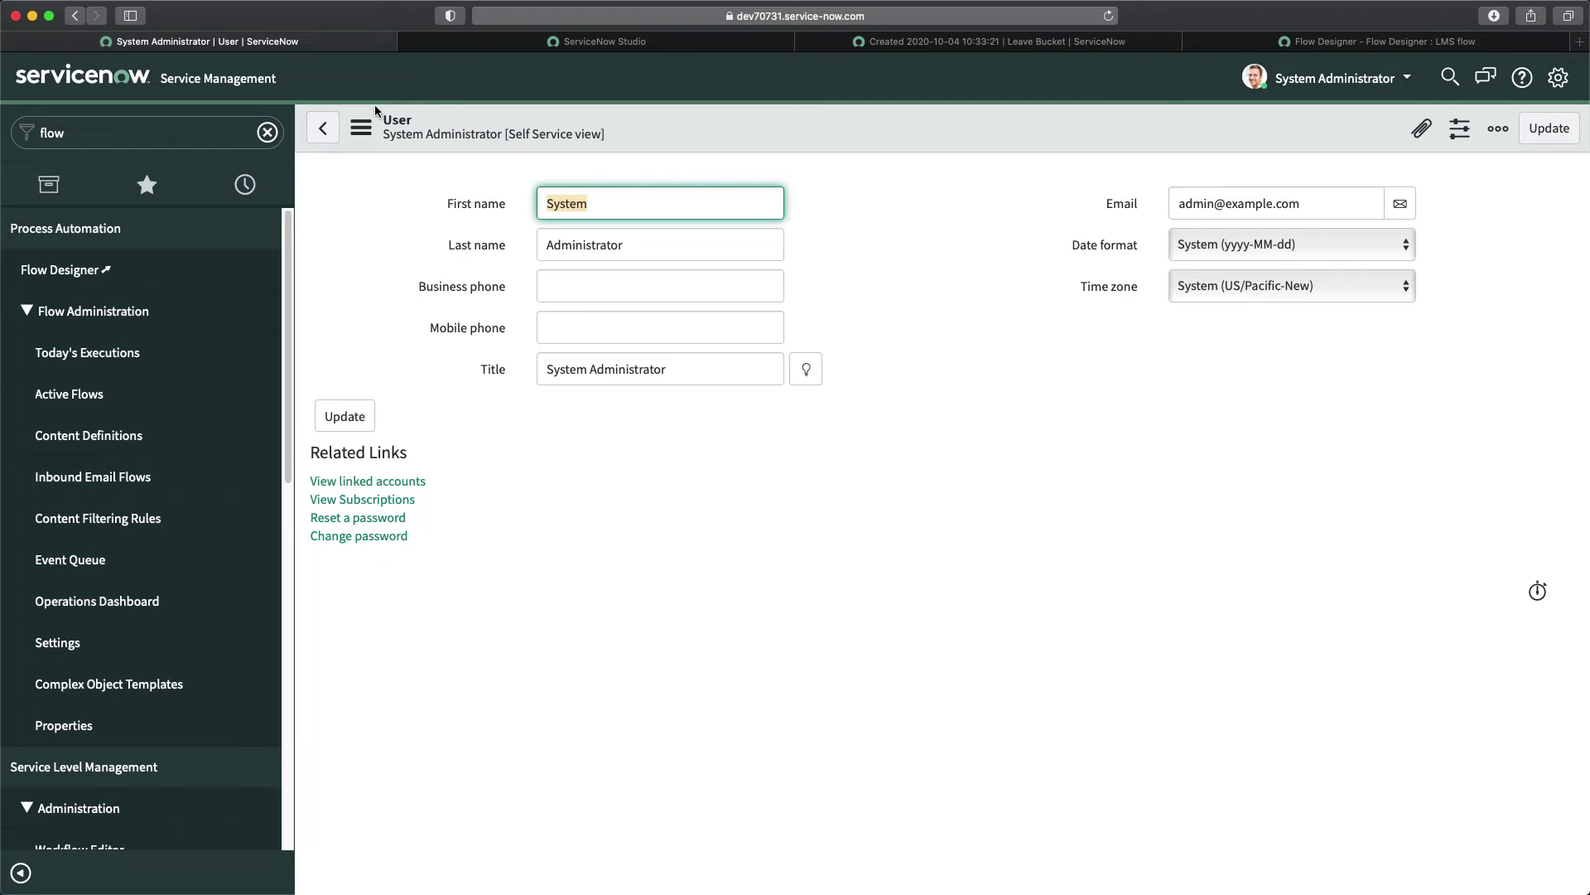
click(361, 128)
mouse_move(430, 279)
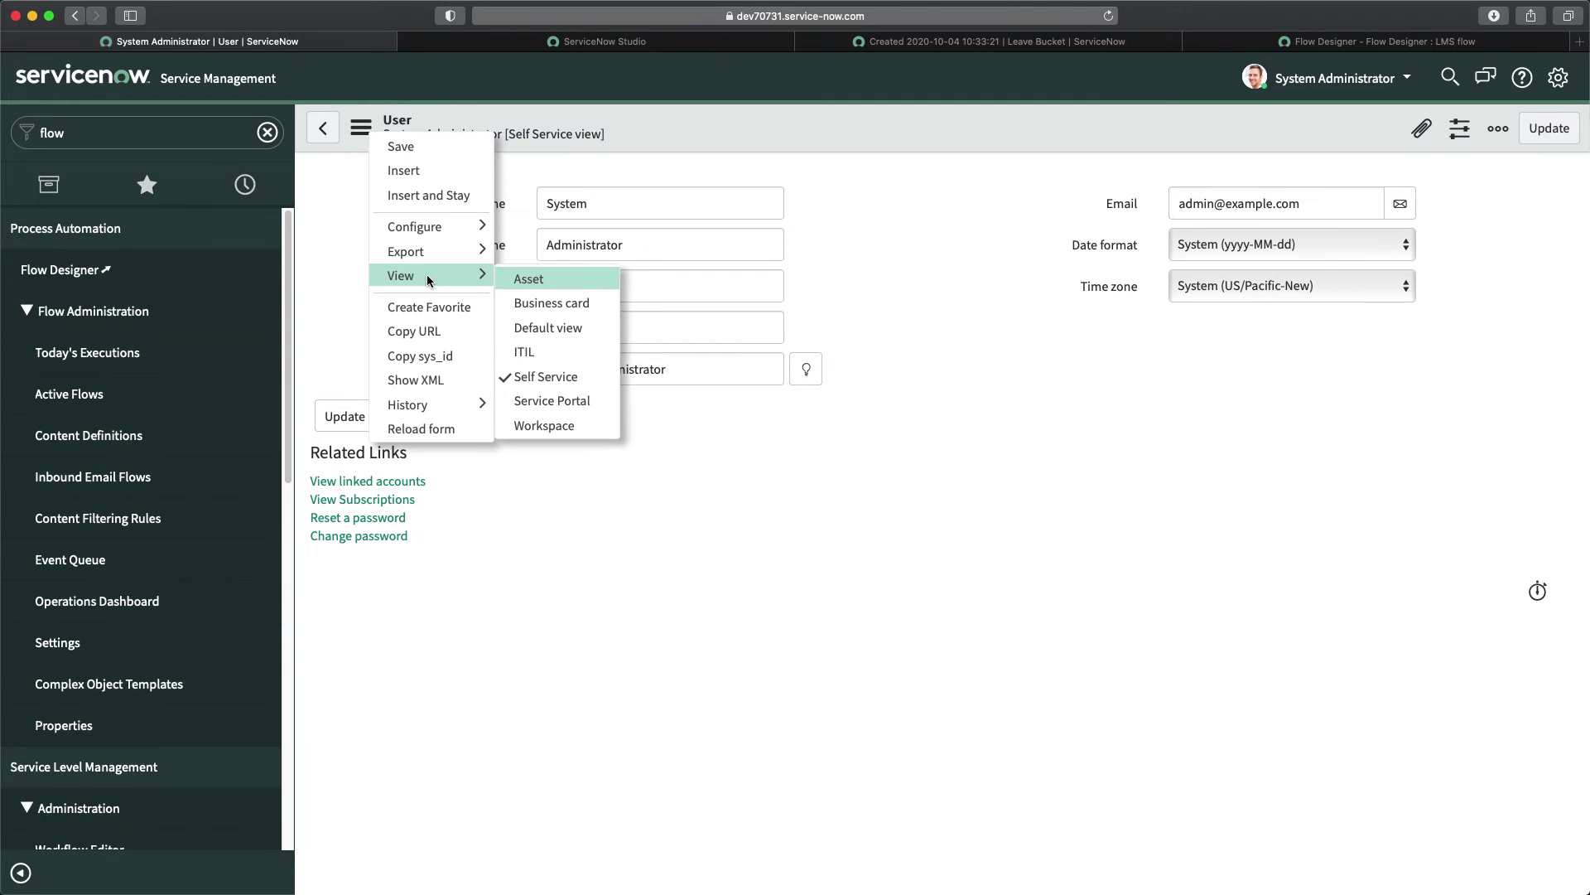
click(553, 331)
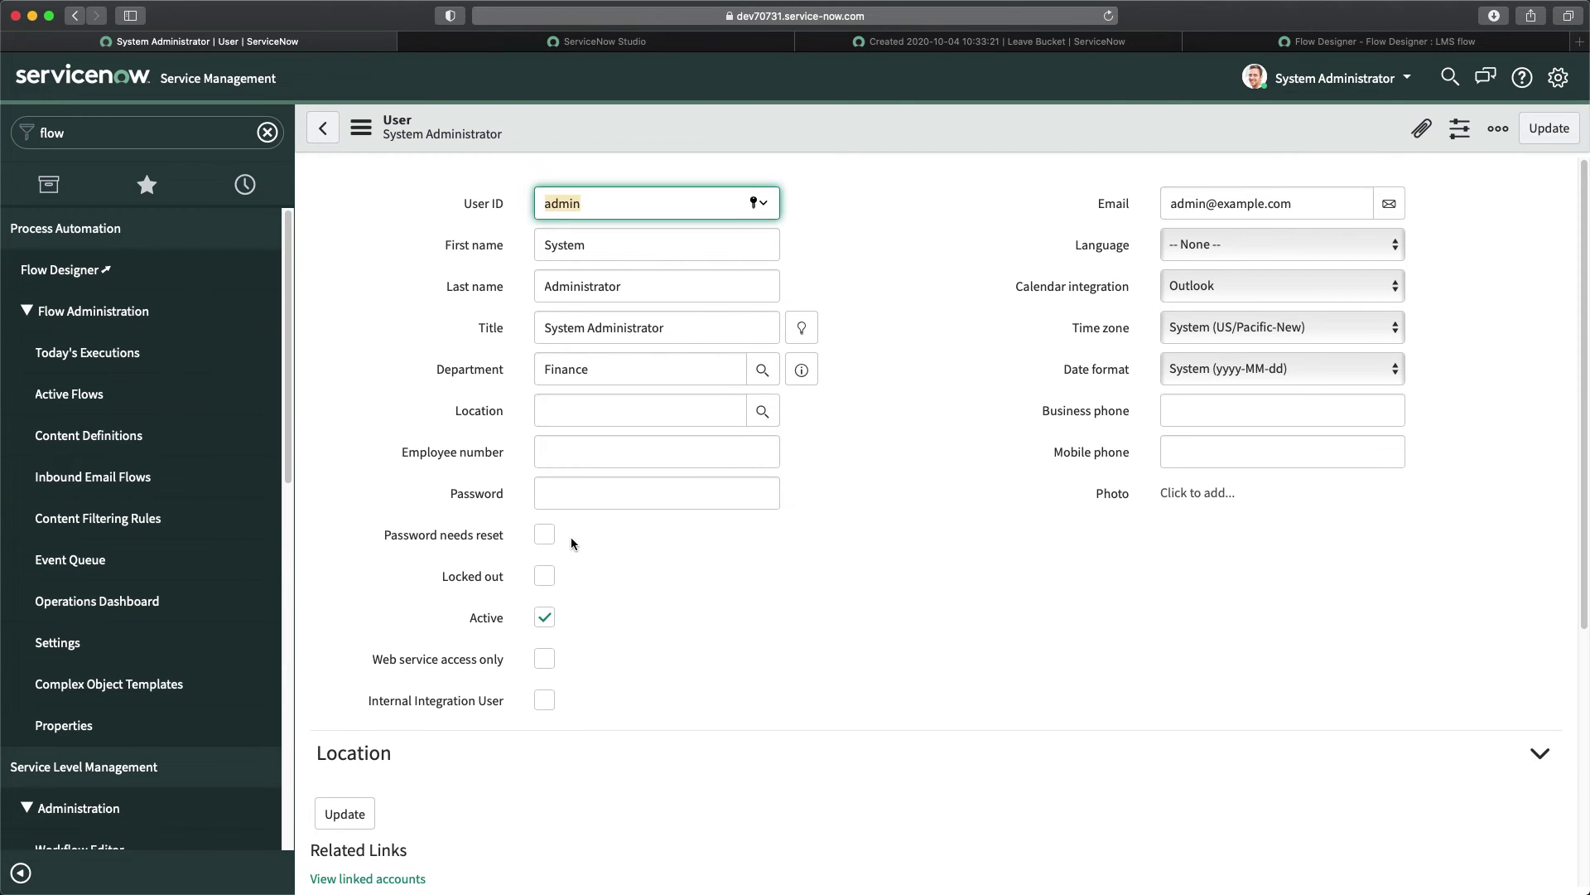
scroll(888, 327, down, 3)
Open the full list of user records with sys_user.LIST in the navigator filter.
click(123, 135)
key(BackSpace)
key(BackSpace)
key(BackSpace)
key(BackSpace)
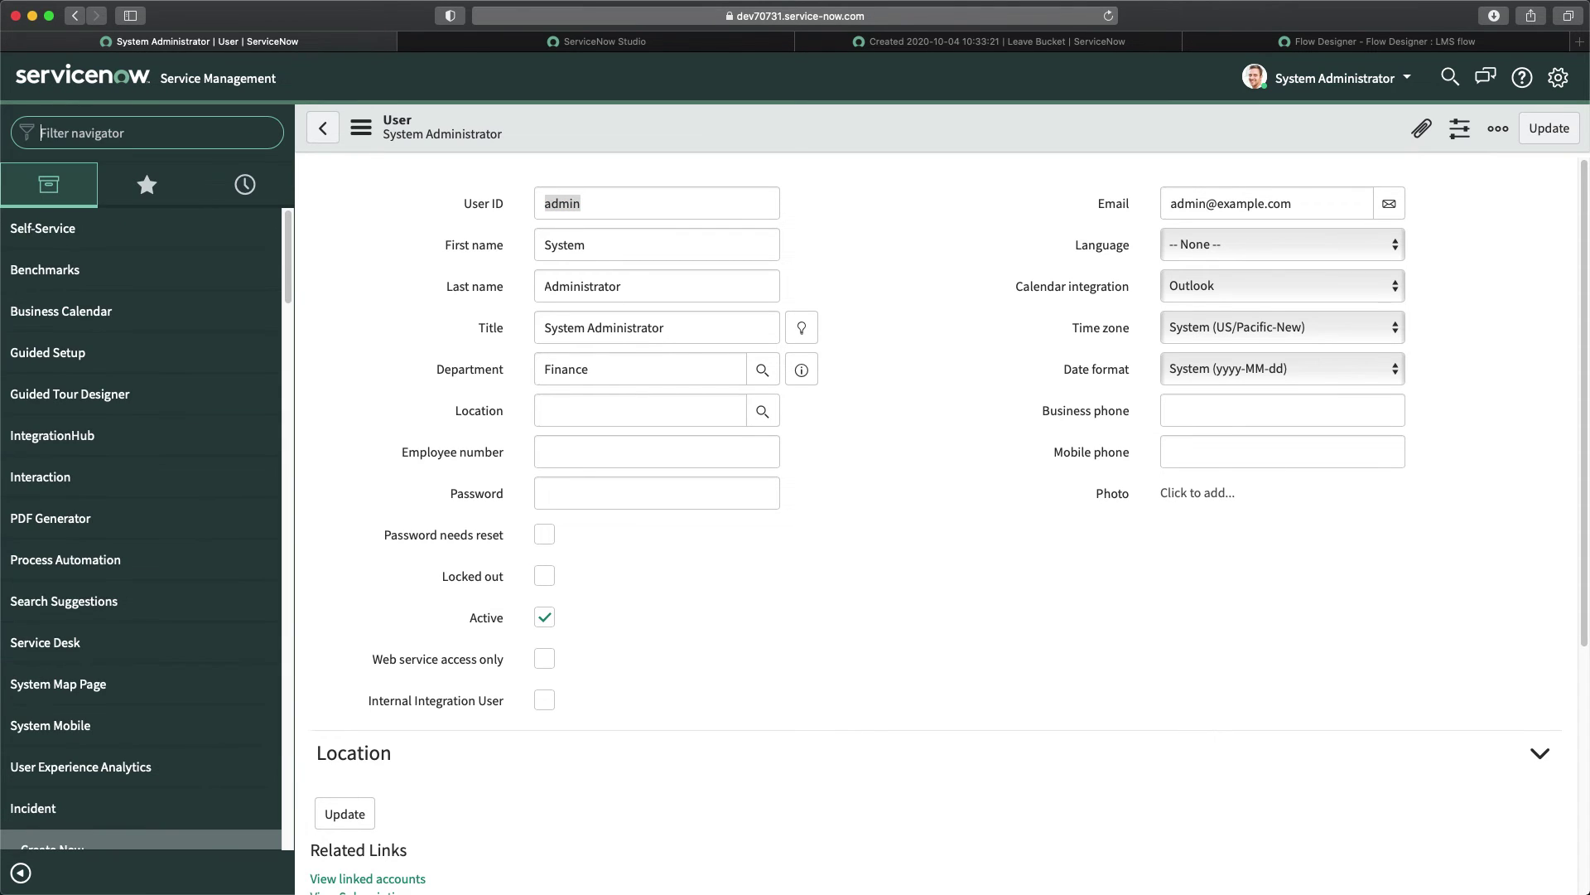
text(sys_use)
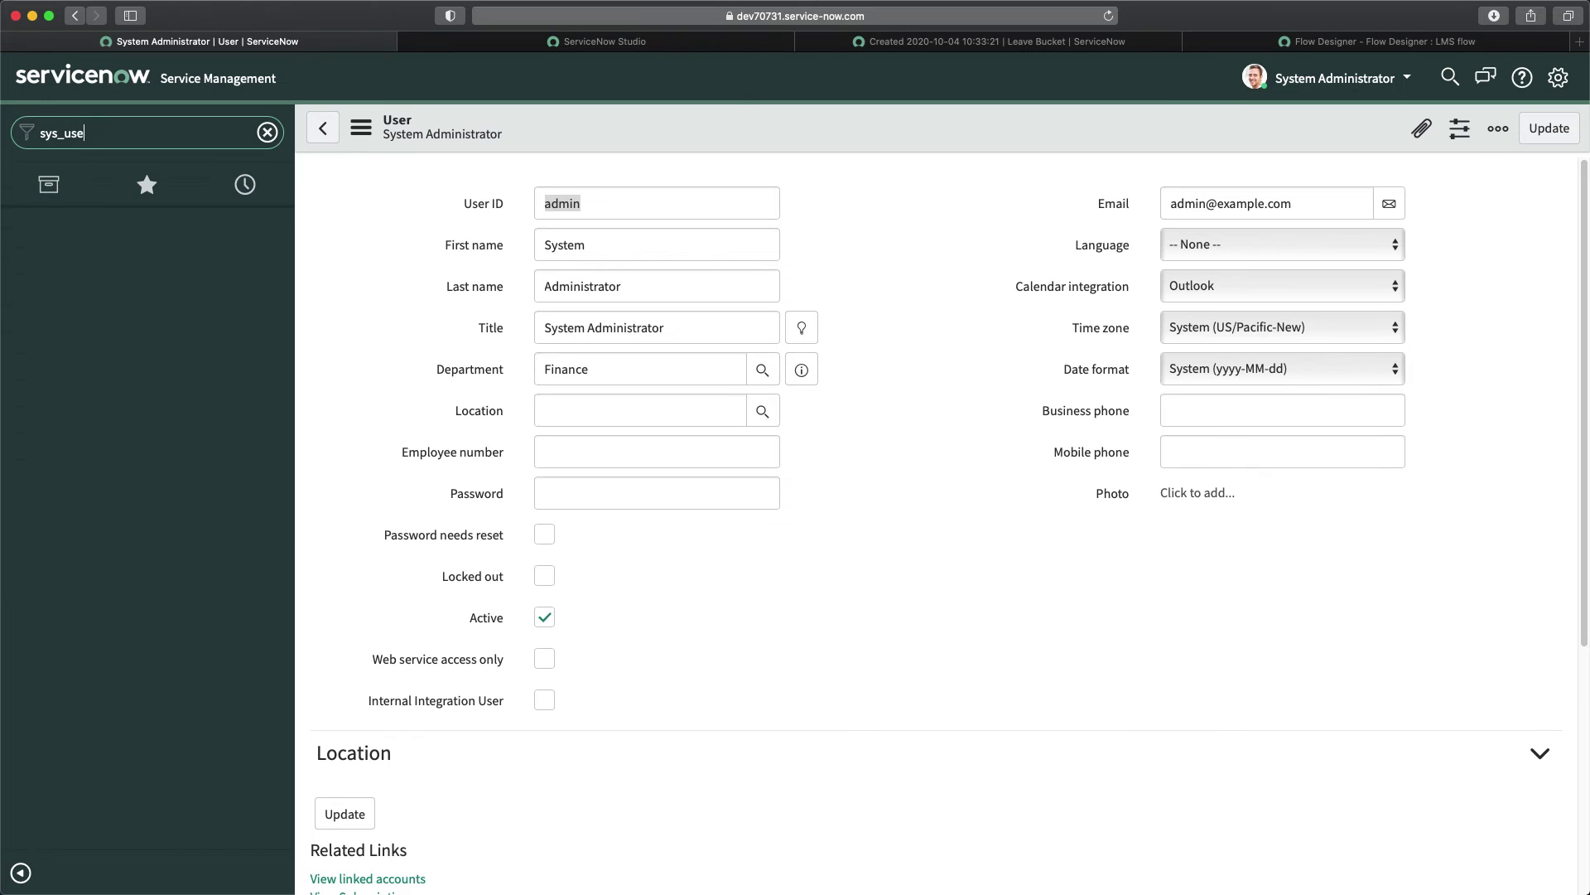
text(r.LIST)
key(Return)
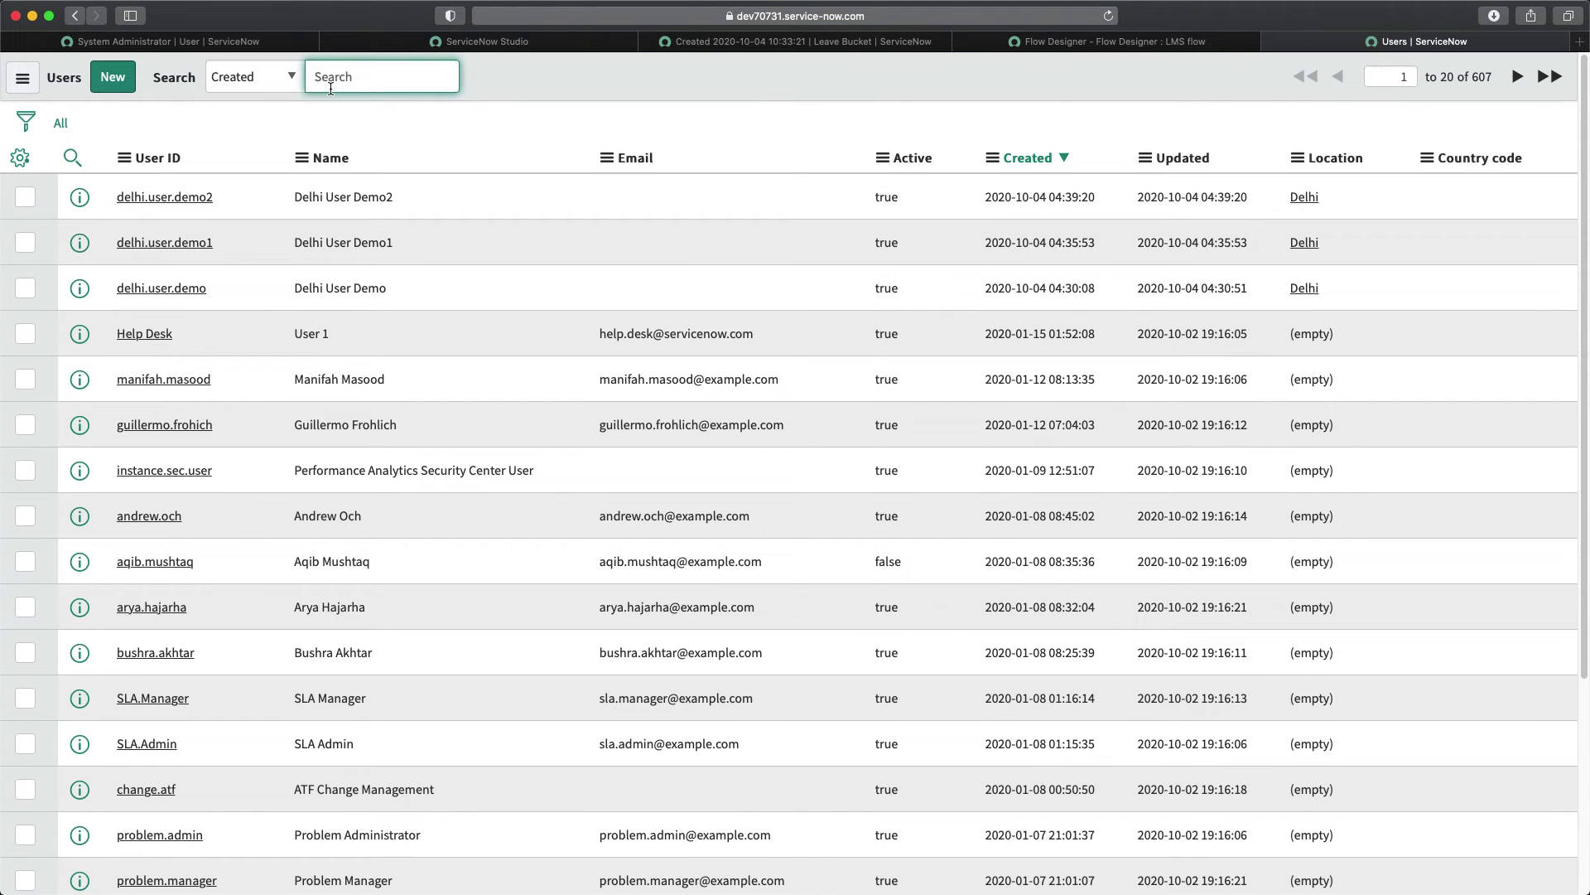
Filter the Users list to records whose User ID contains admin, dropping the mistaken Created condition.
text(*admin)
key(Return)
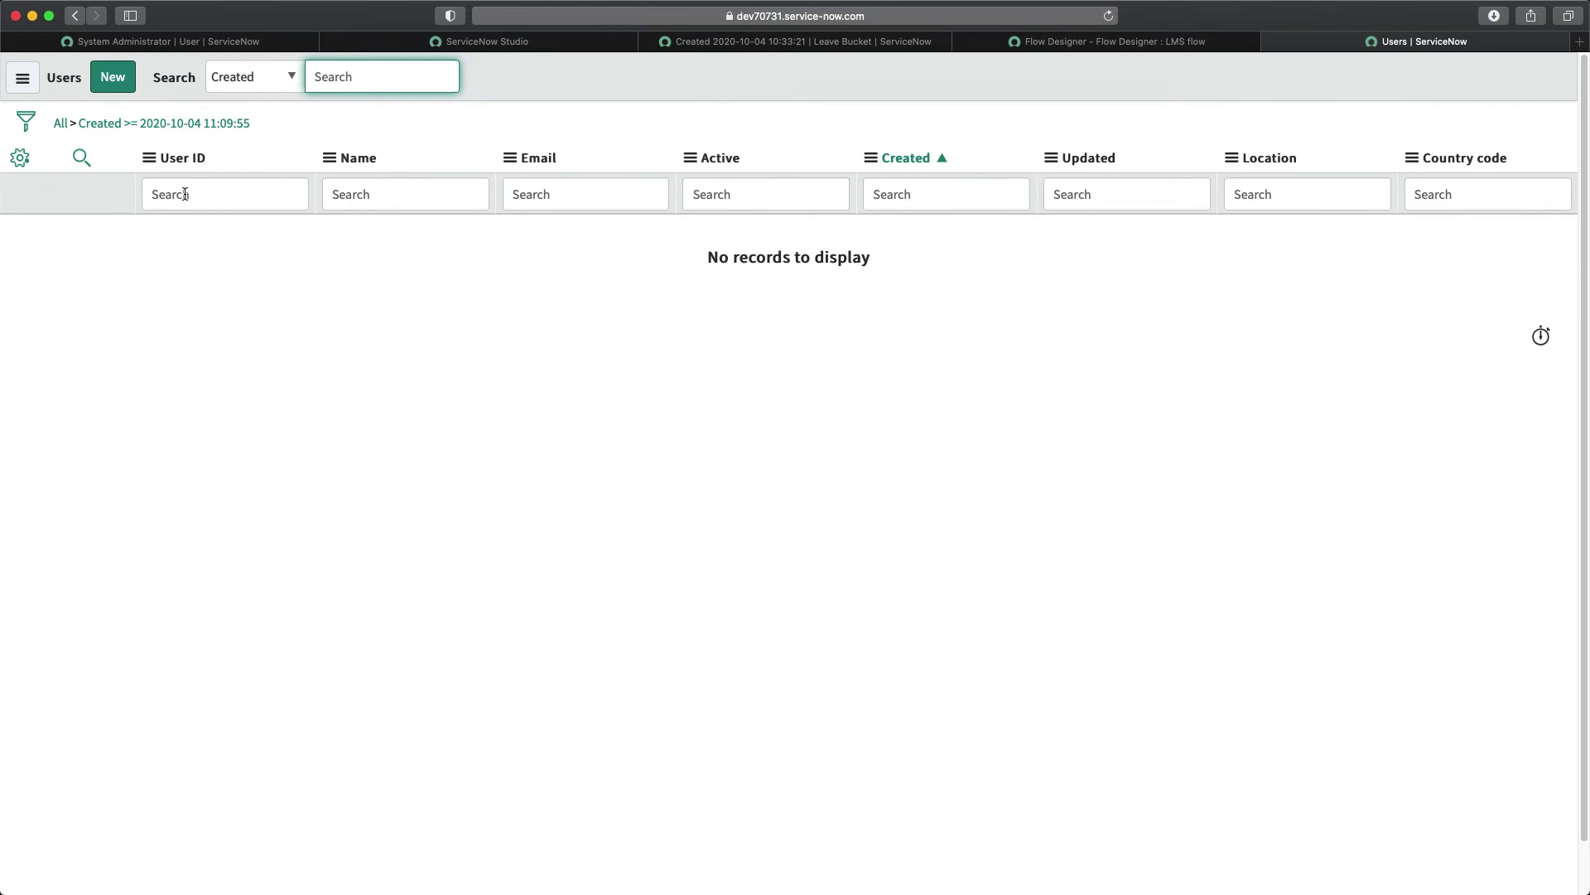
click(181, 187)
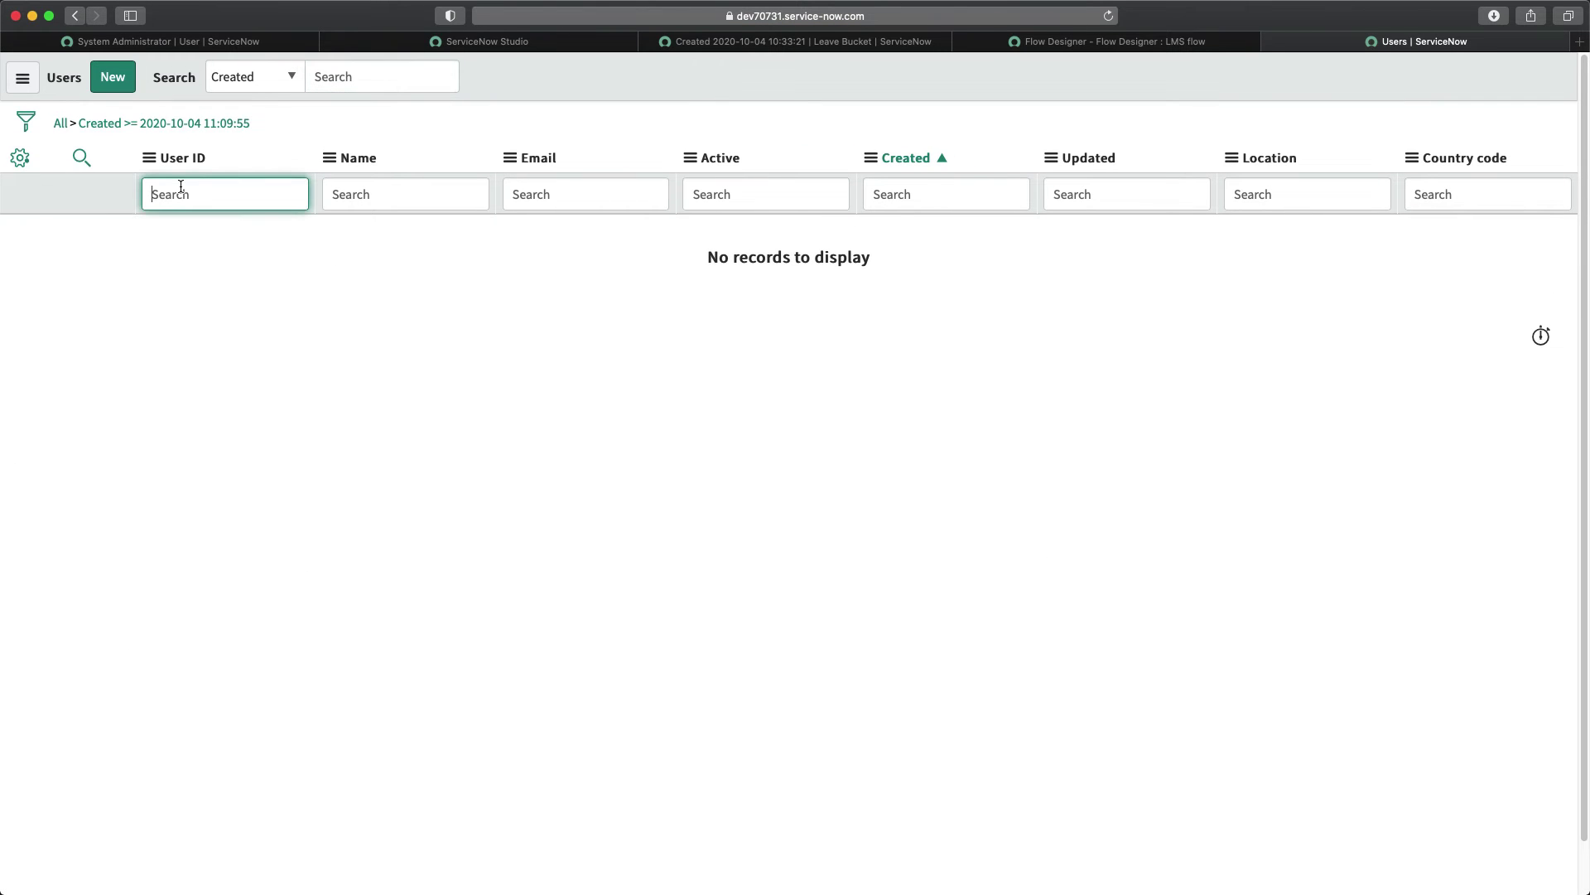
text(*admin)
key(Return)
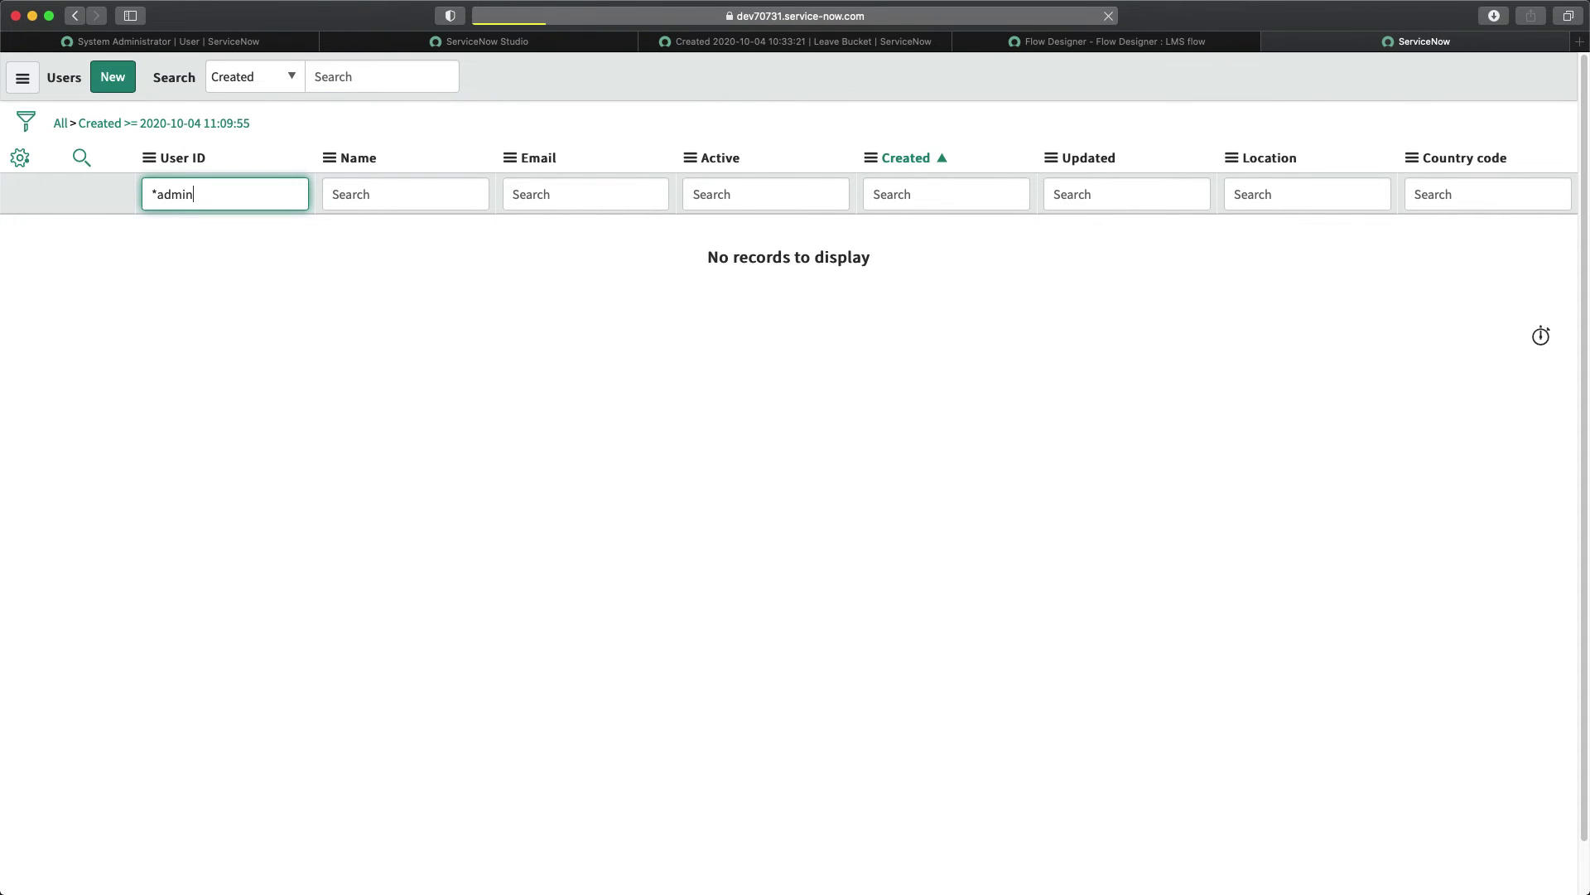
click(65, 125)
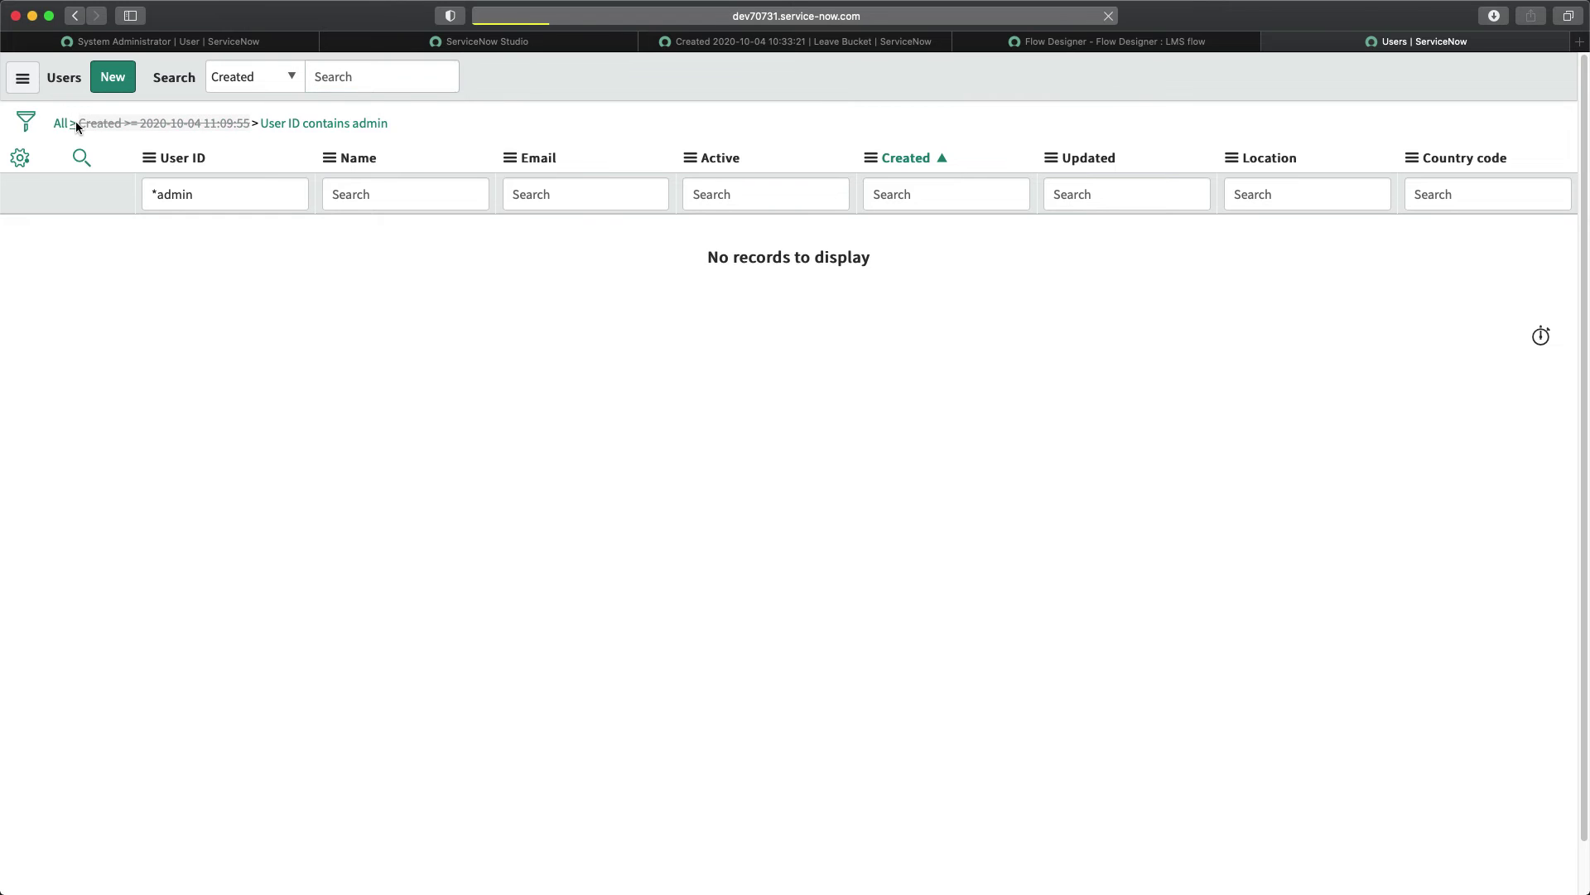
Add the Manager column to the Users list.
click(20, 158)
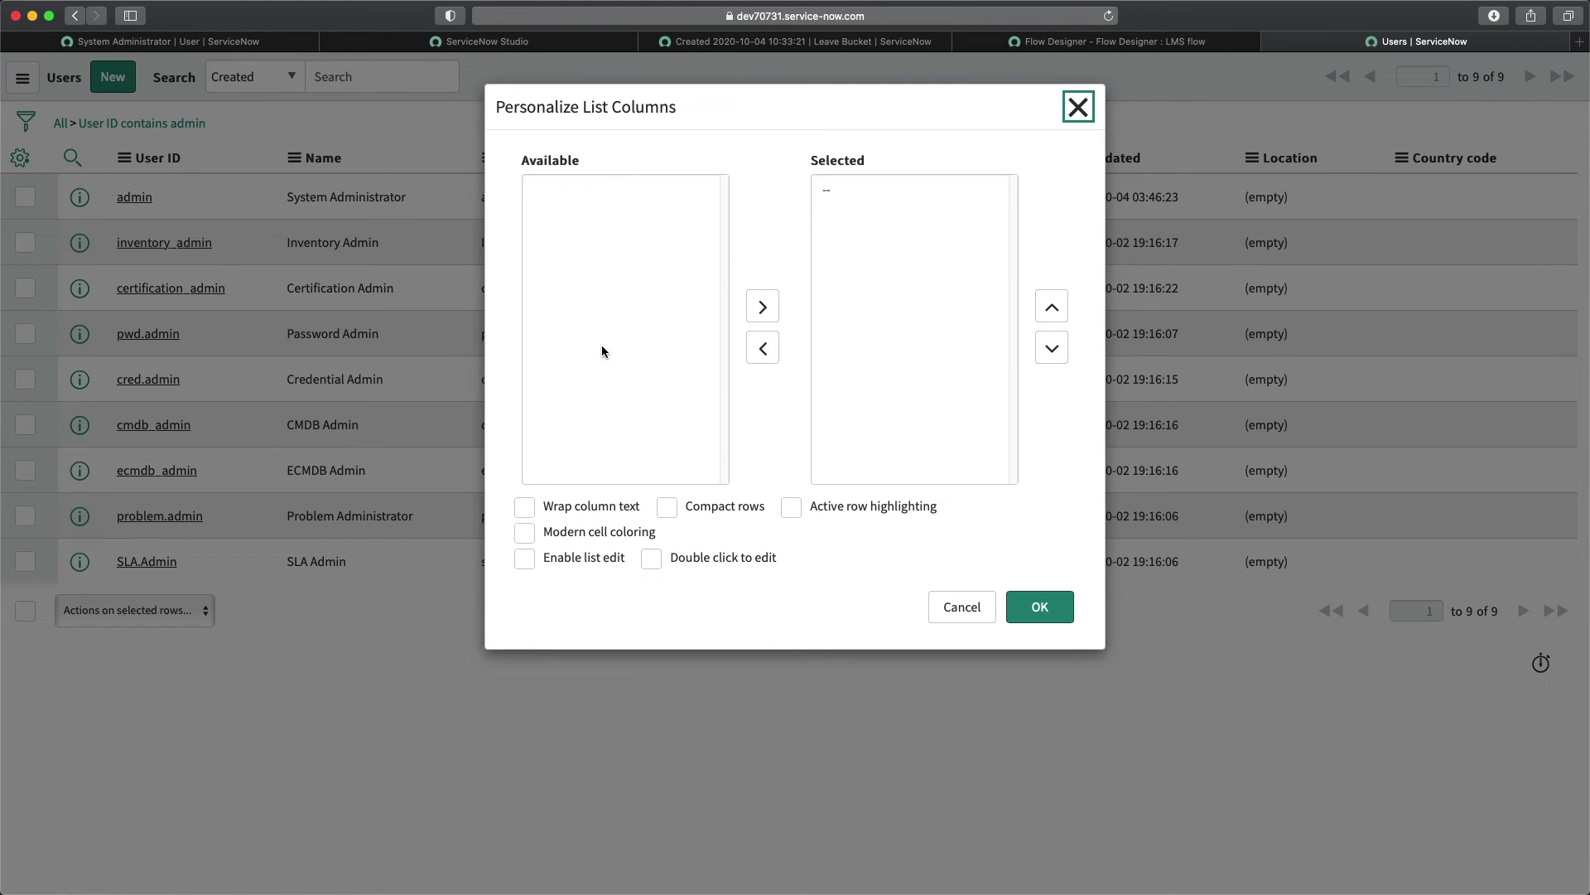
click(584, 305)
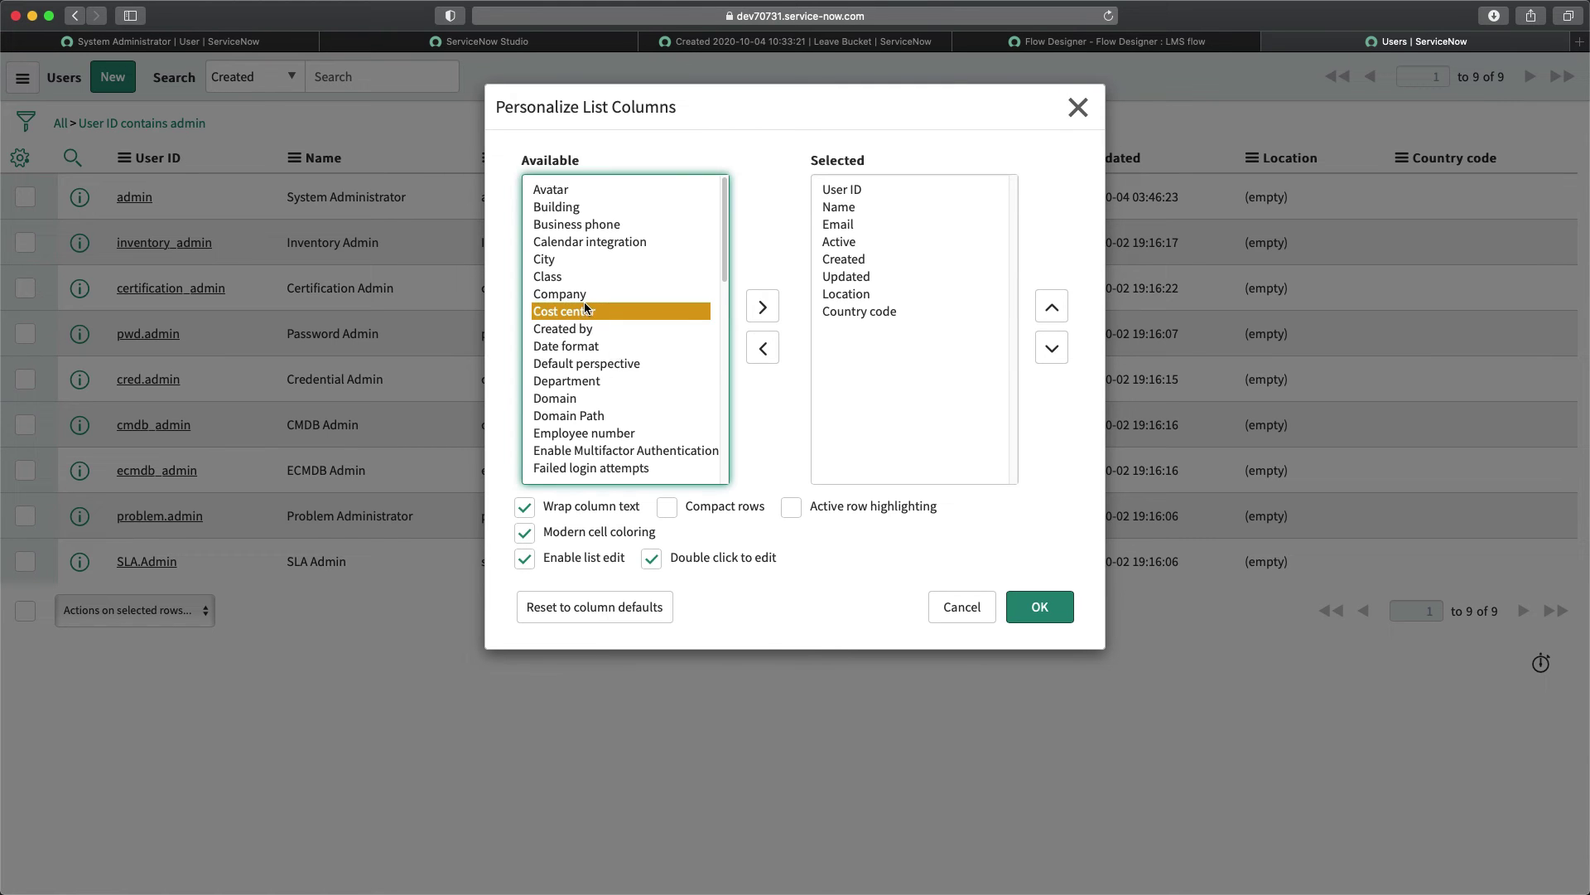
key(m)
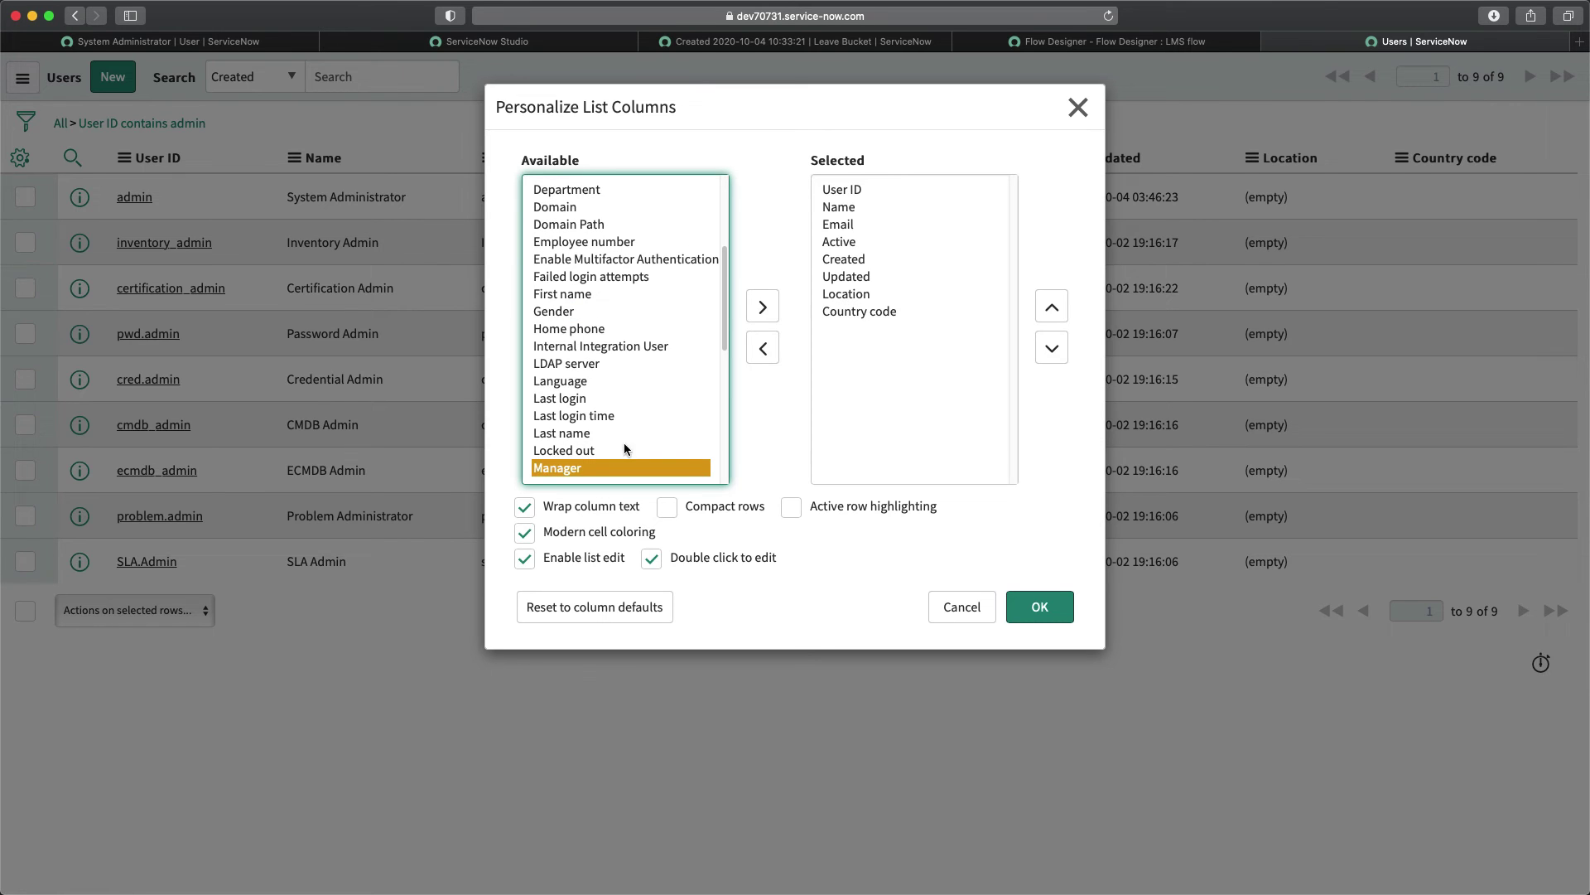
click(763, 306)
click(1040, 607)
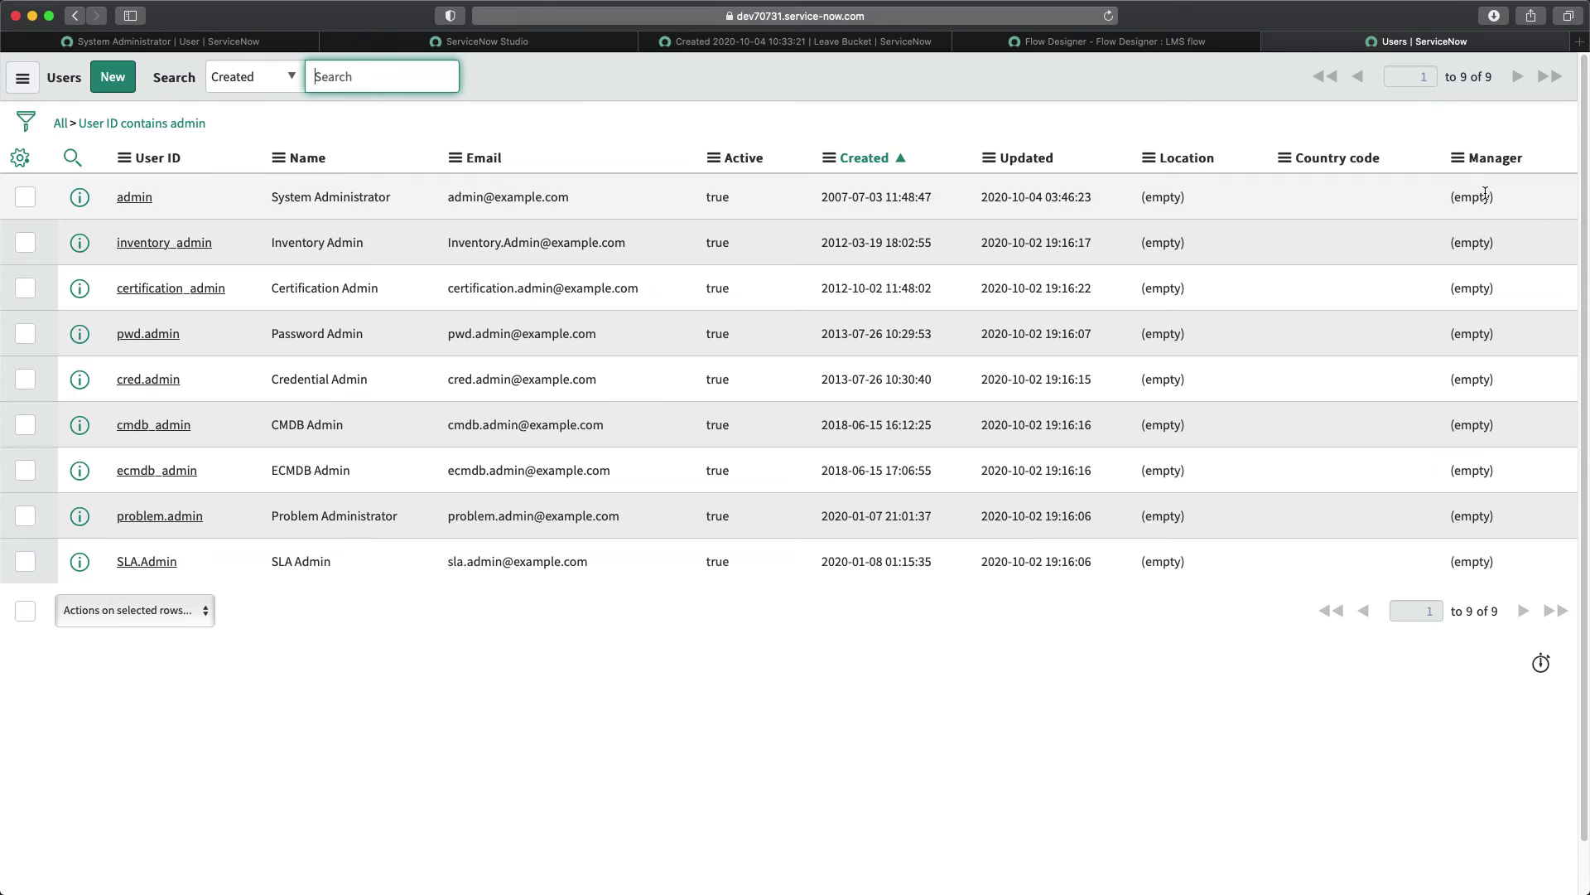
Set the Manager of the admin user record to the suggested user matching "a" and save the cell.
double_click(1482, 195)
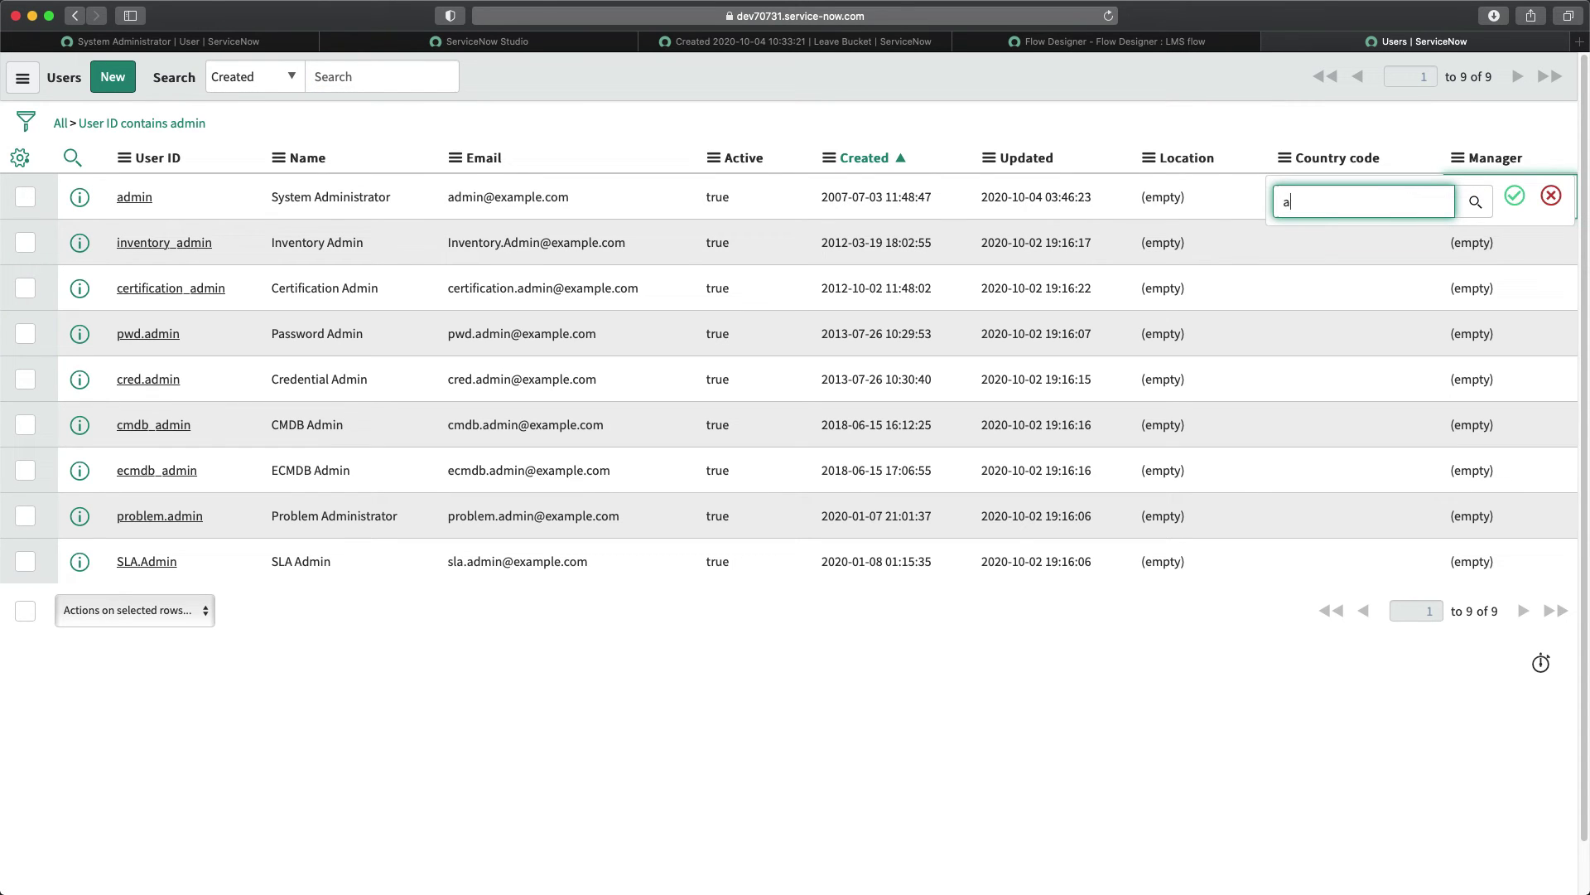
text(a)
click(1308, 237)
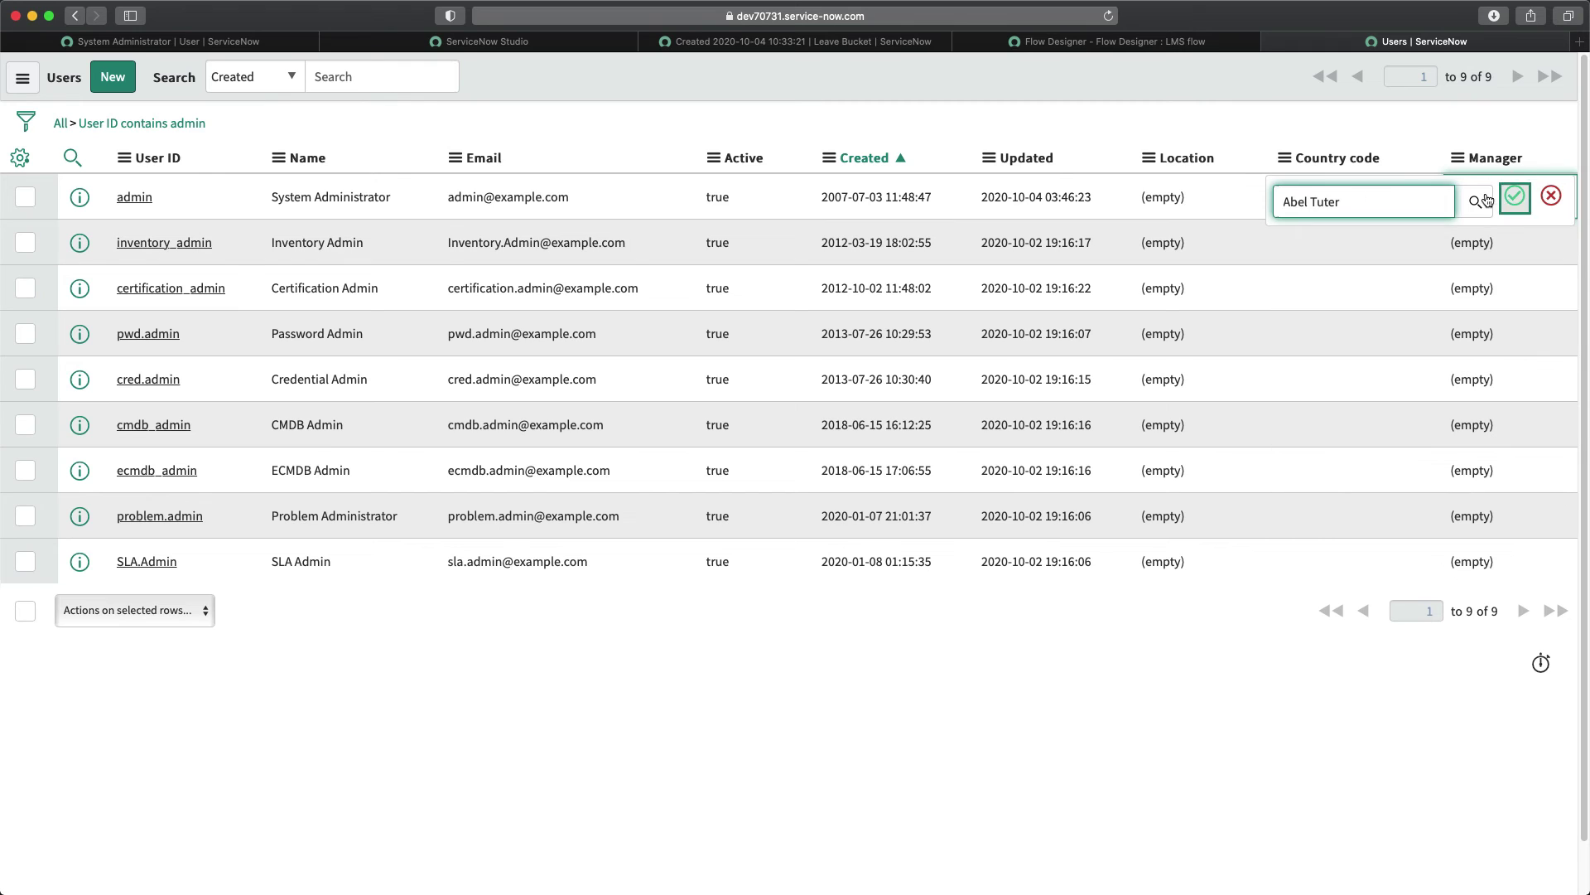
click(1515, 197)
right_click(629, 86)
mouse_move(686, 106)
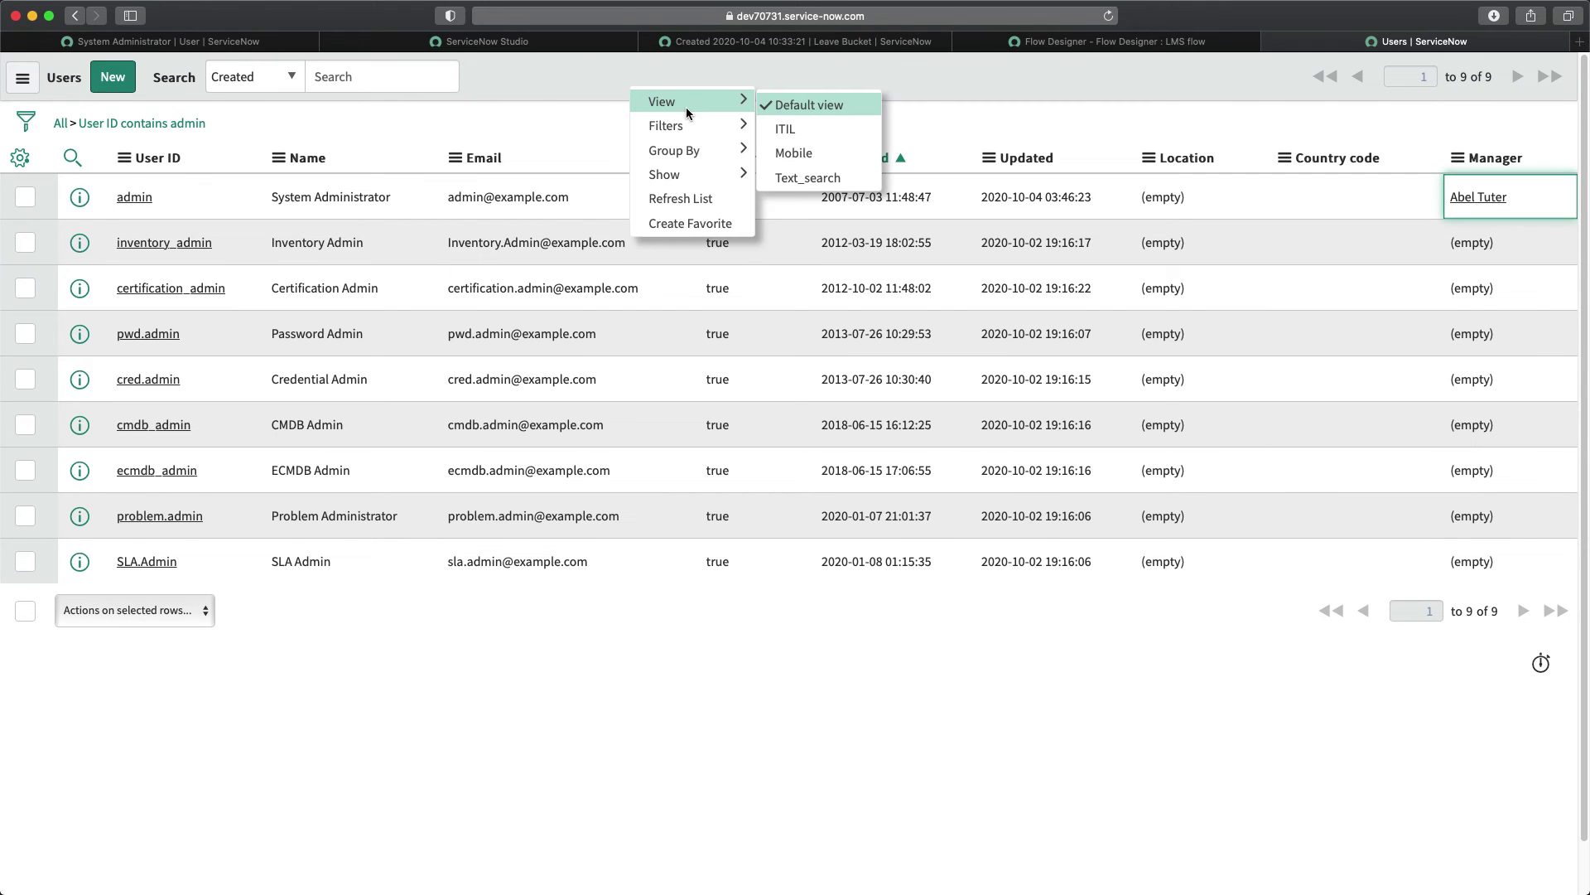
Filter the ServiceNow navigator for leave, view the Leave Buckets records, and open the list of all leave requests.
click(199, 43)
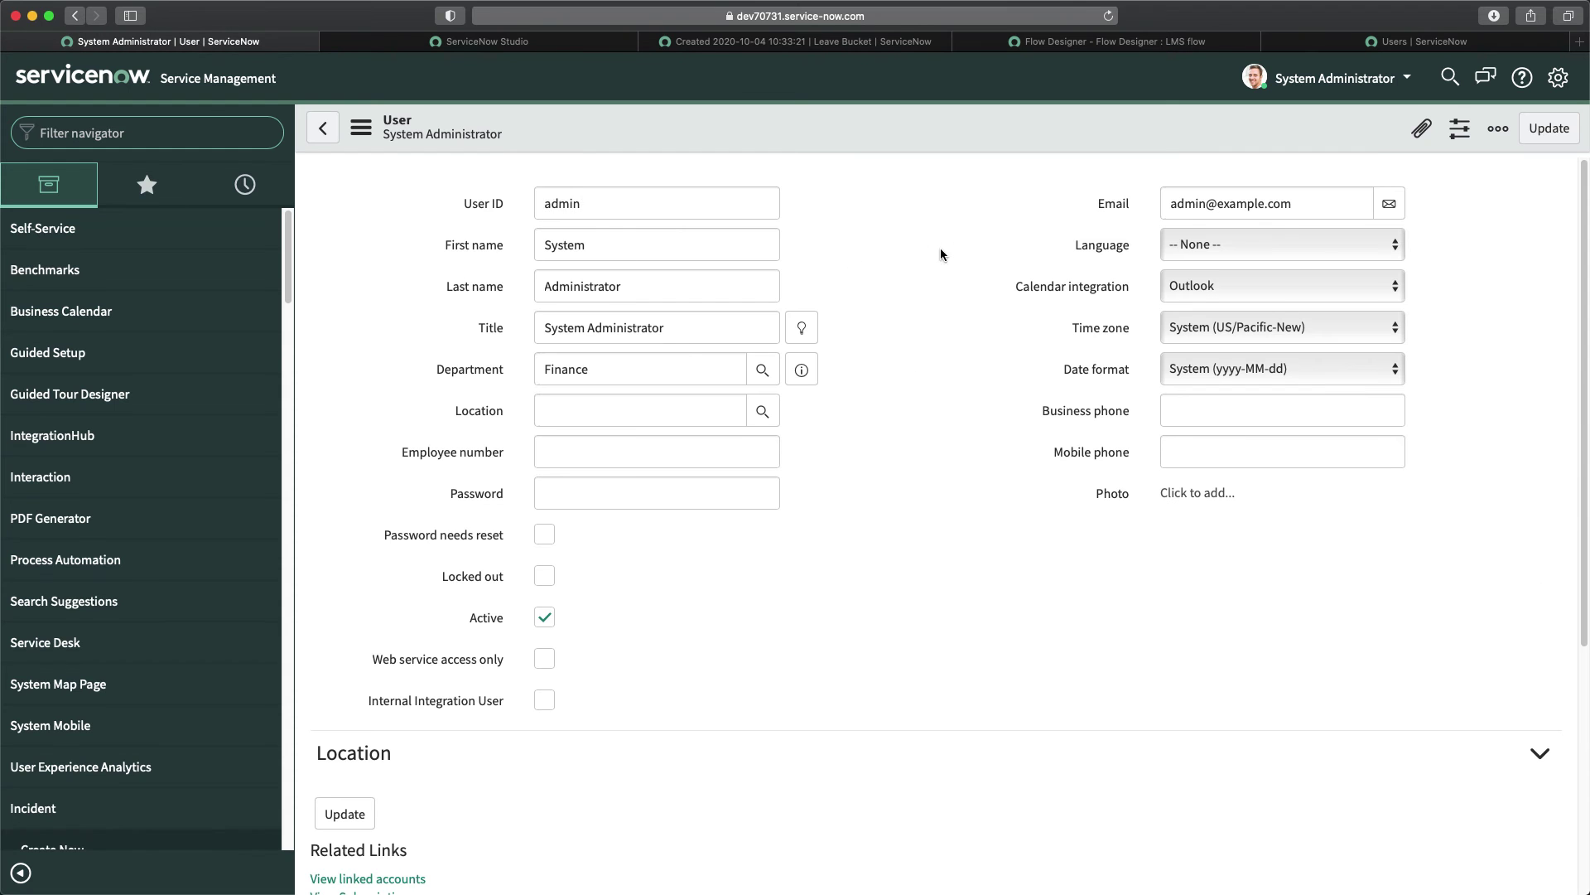
click(204, 132)
text(leave)
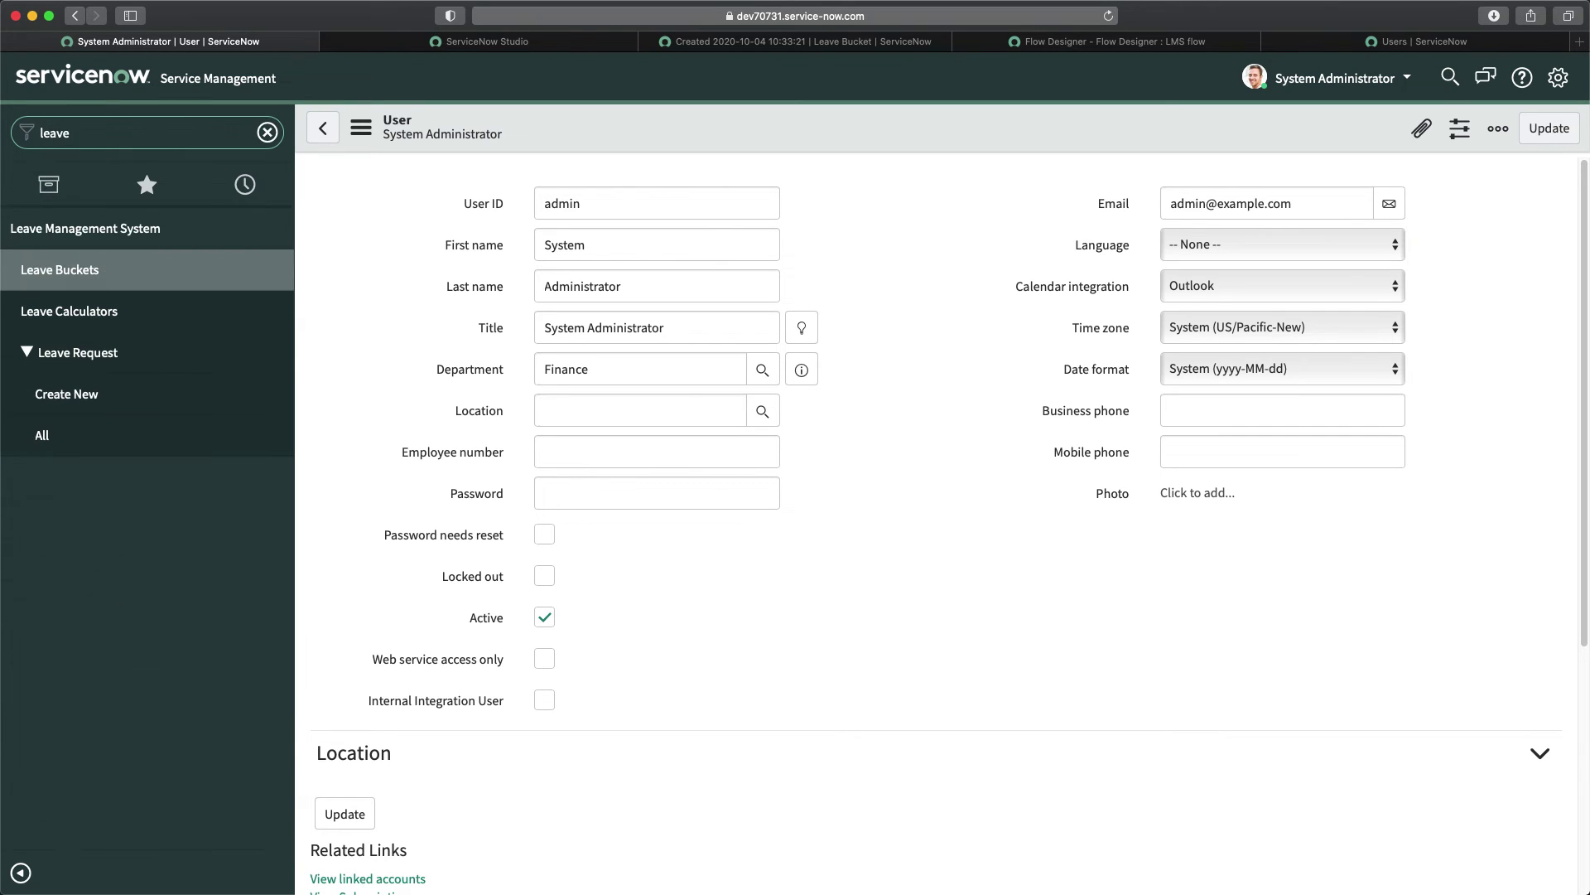
click(84, 275)
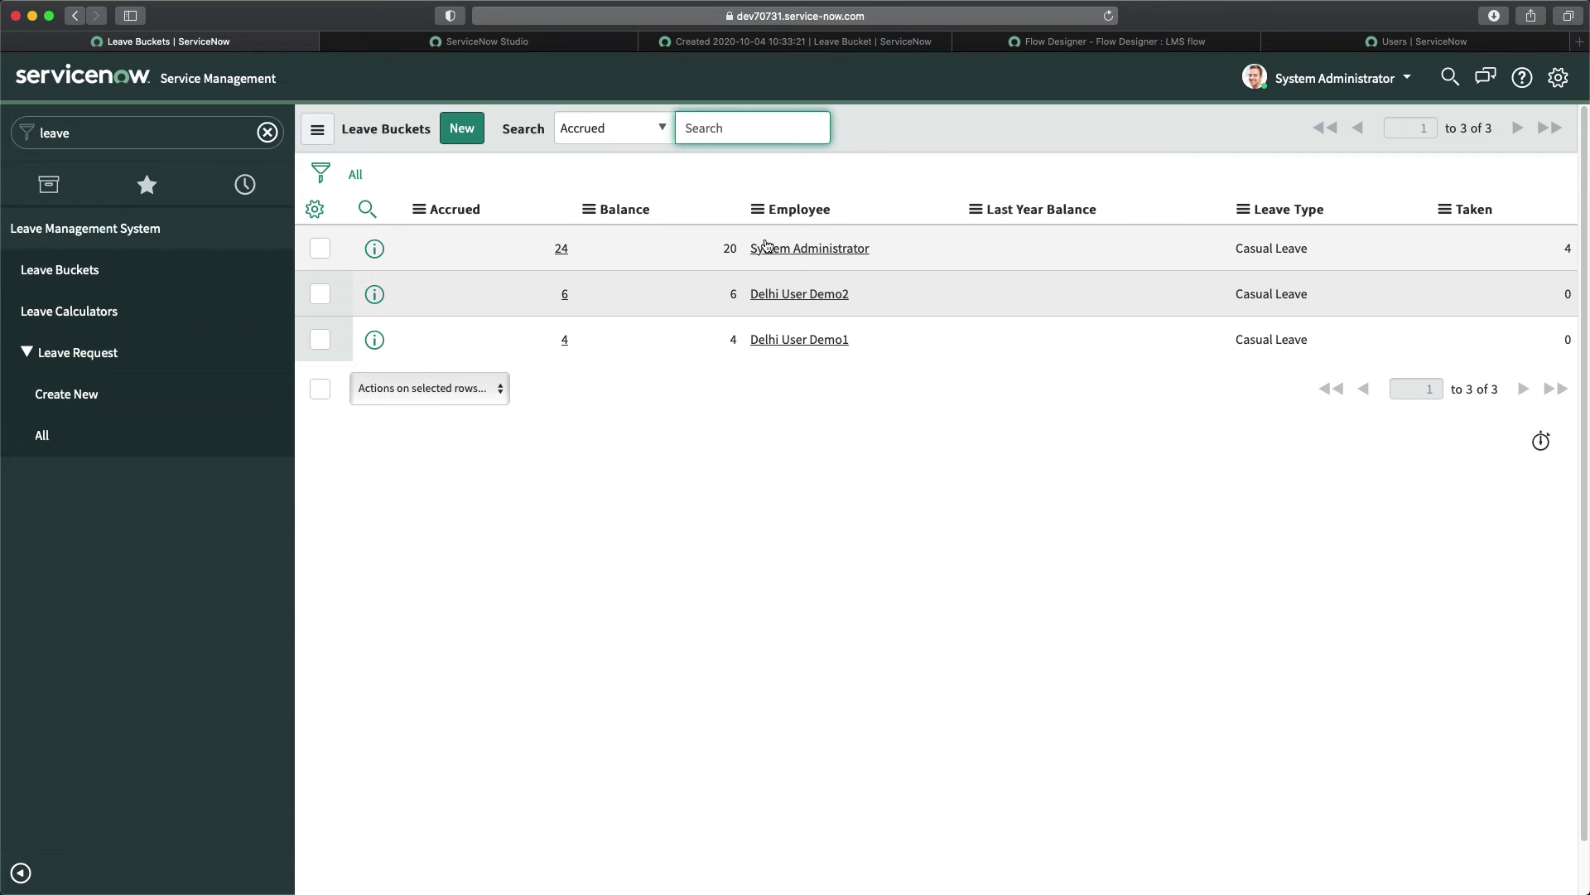
click(44, 436)
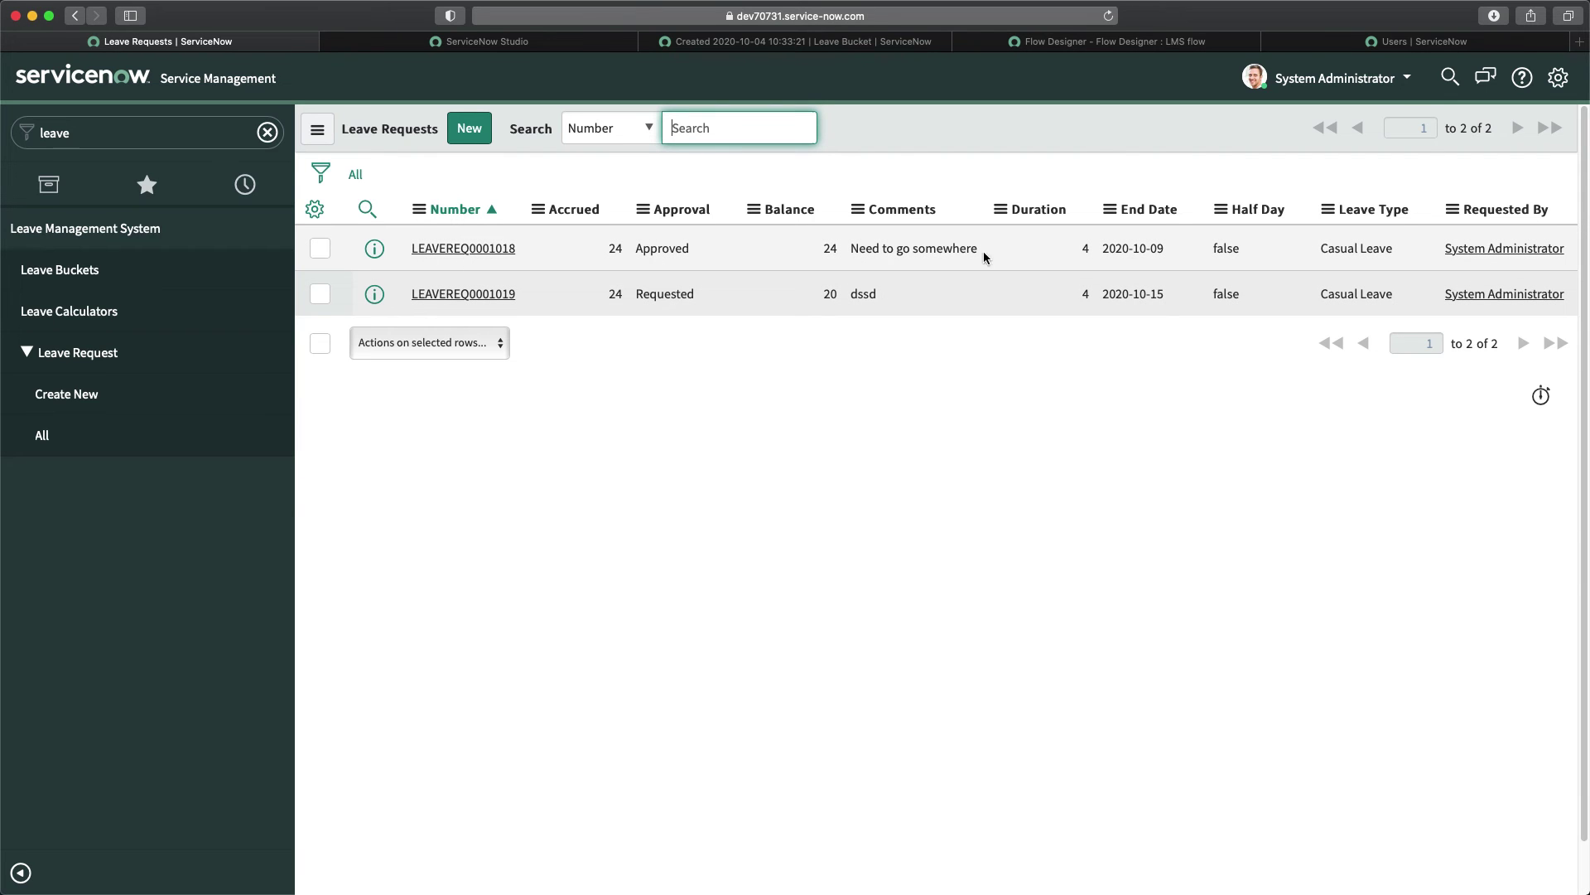
Set the Status of leave request LEAVEREQ0001019 to Cancelled and save the record.
click(469, 298)
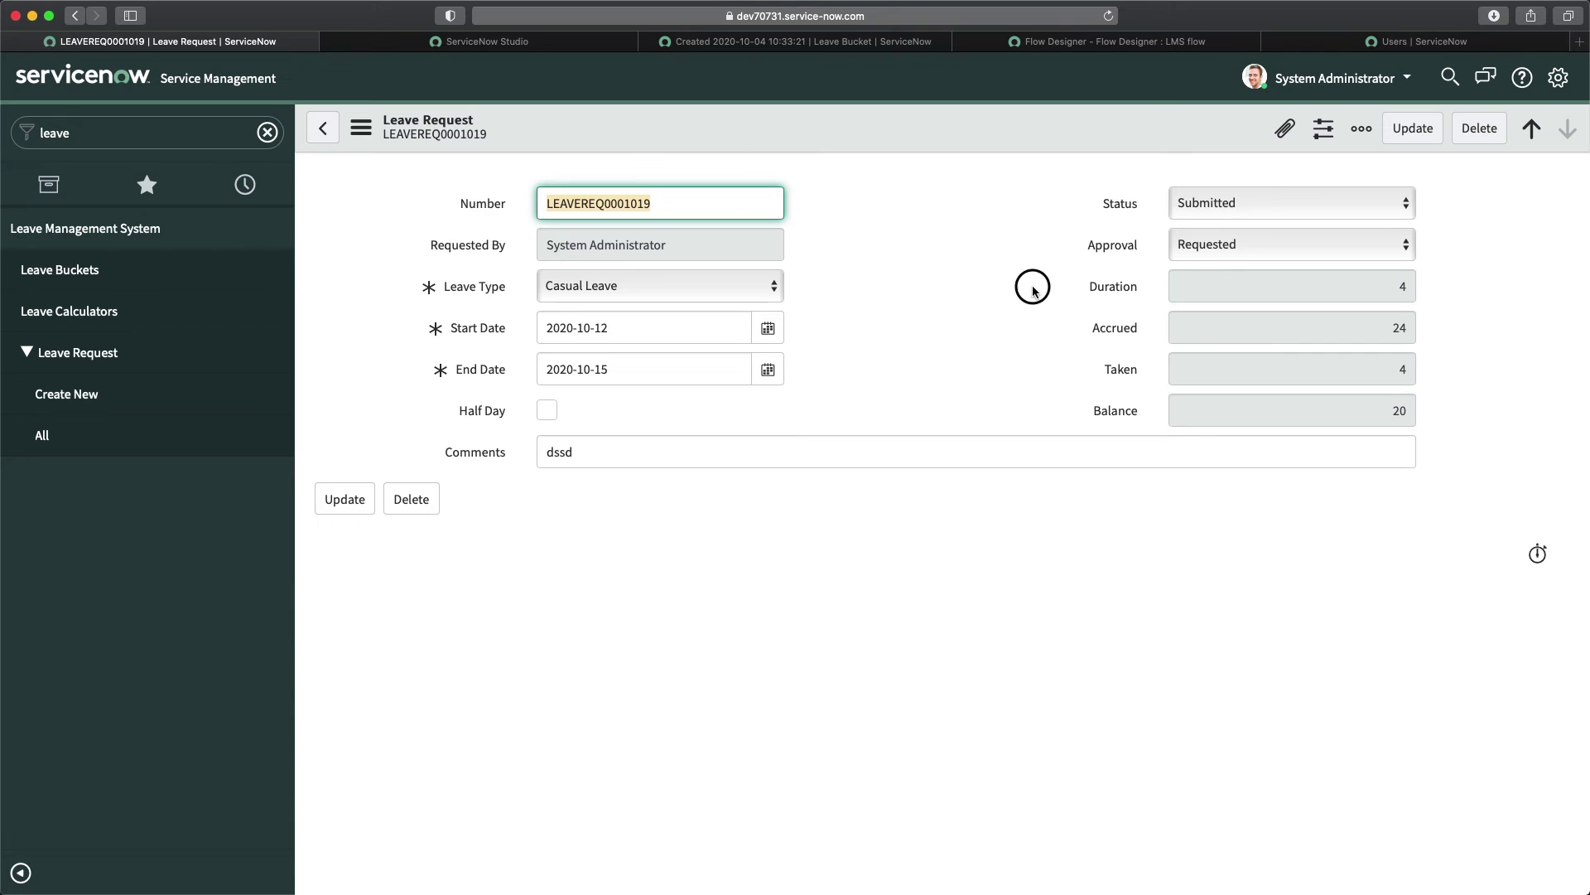
click(1184, 286)
click(1213, 203)
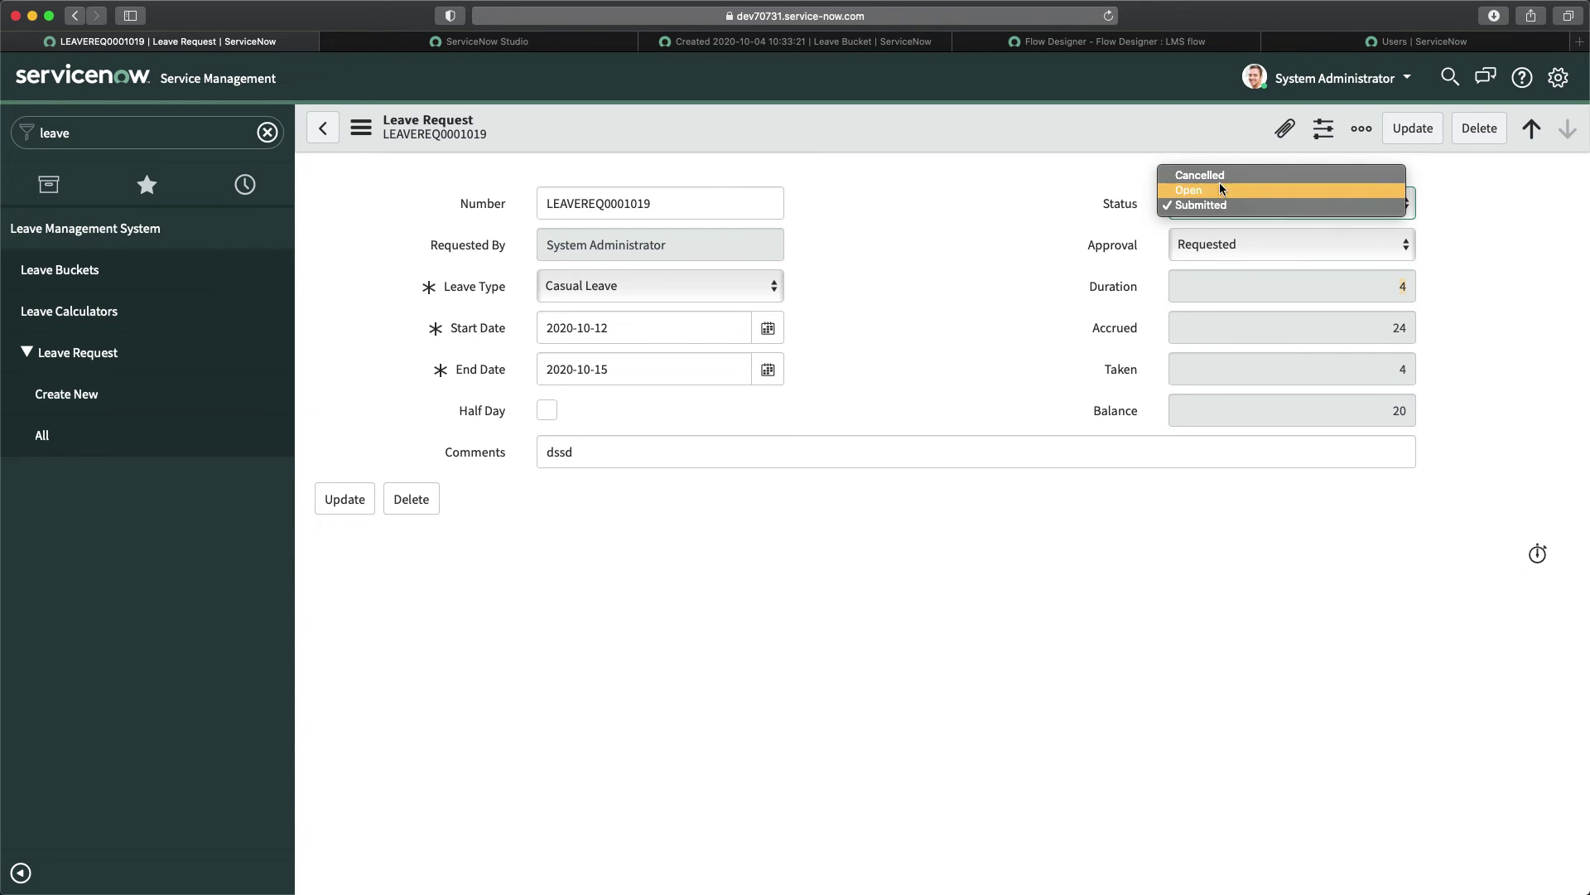
click(1218, 168)
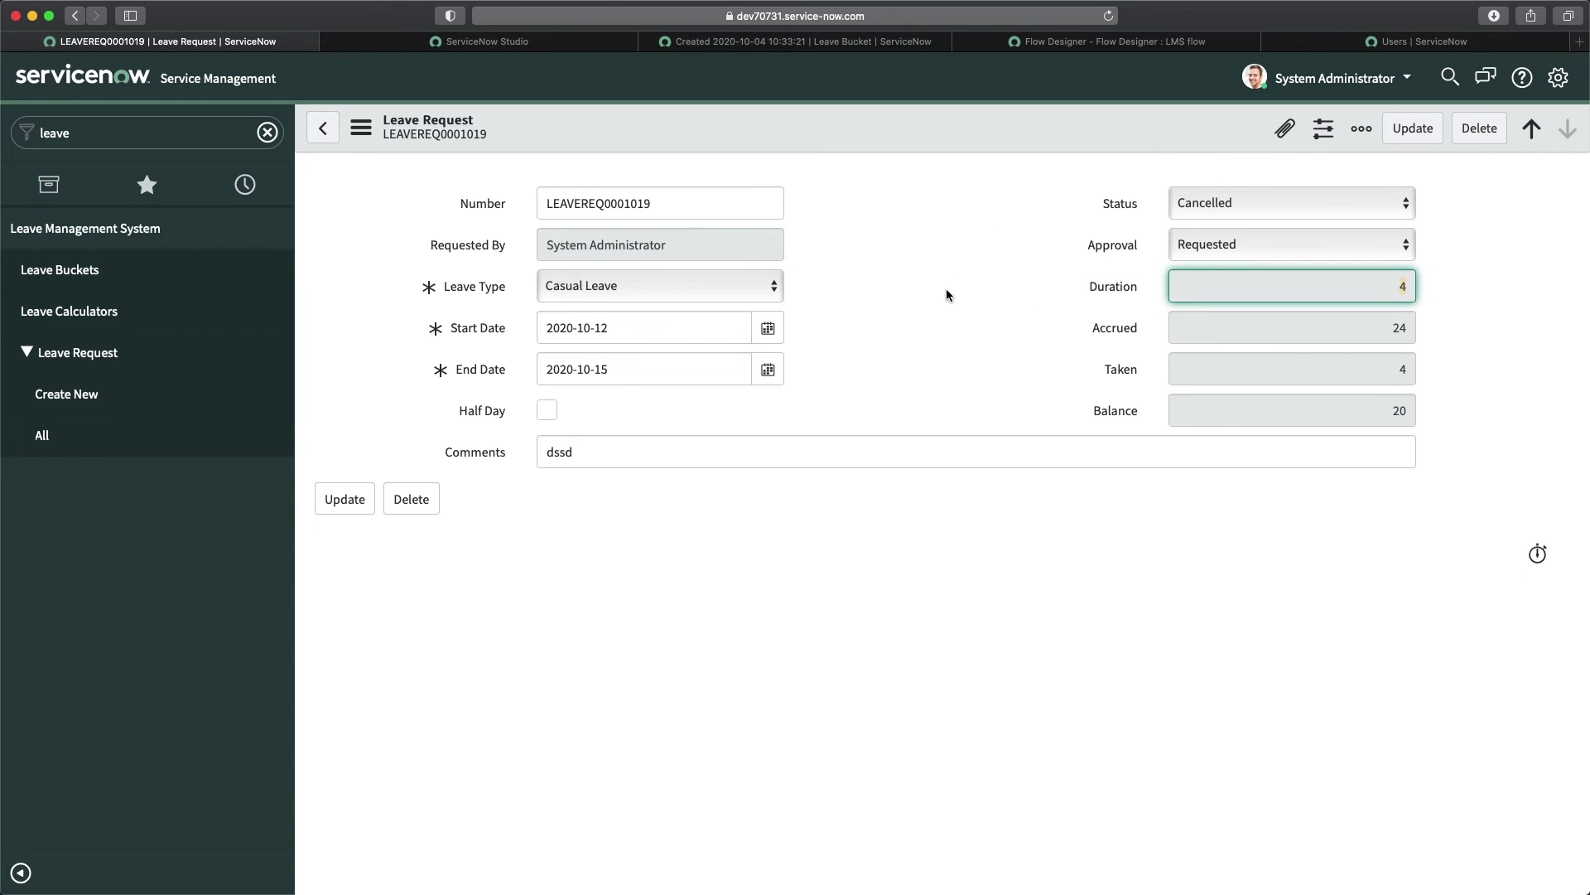
right_click(890, 147)
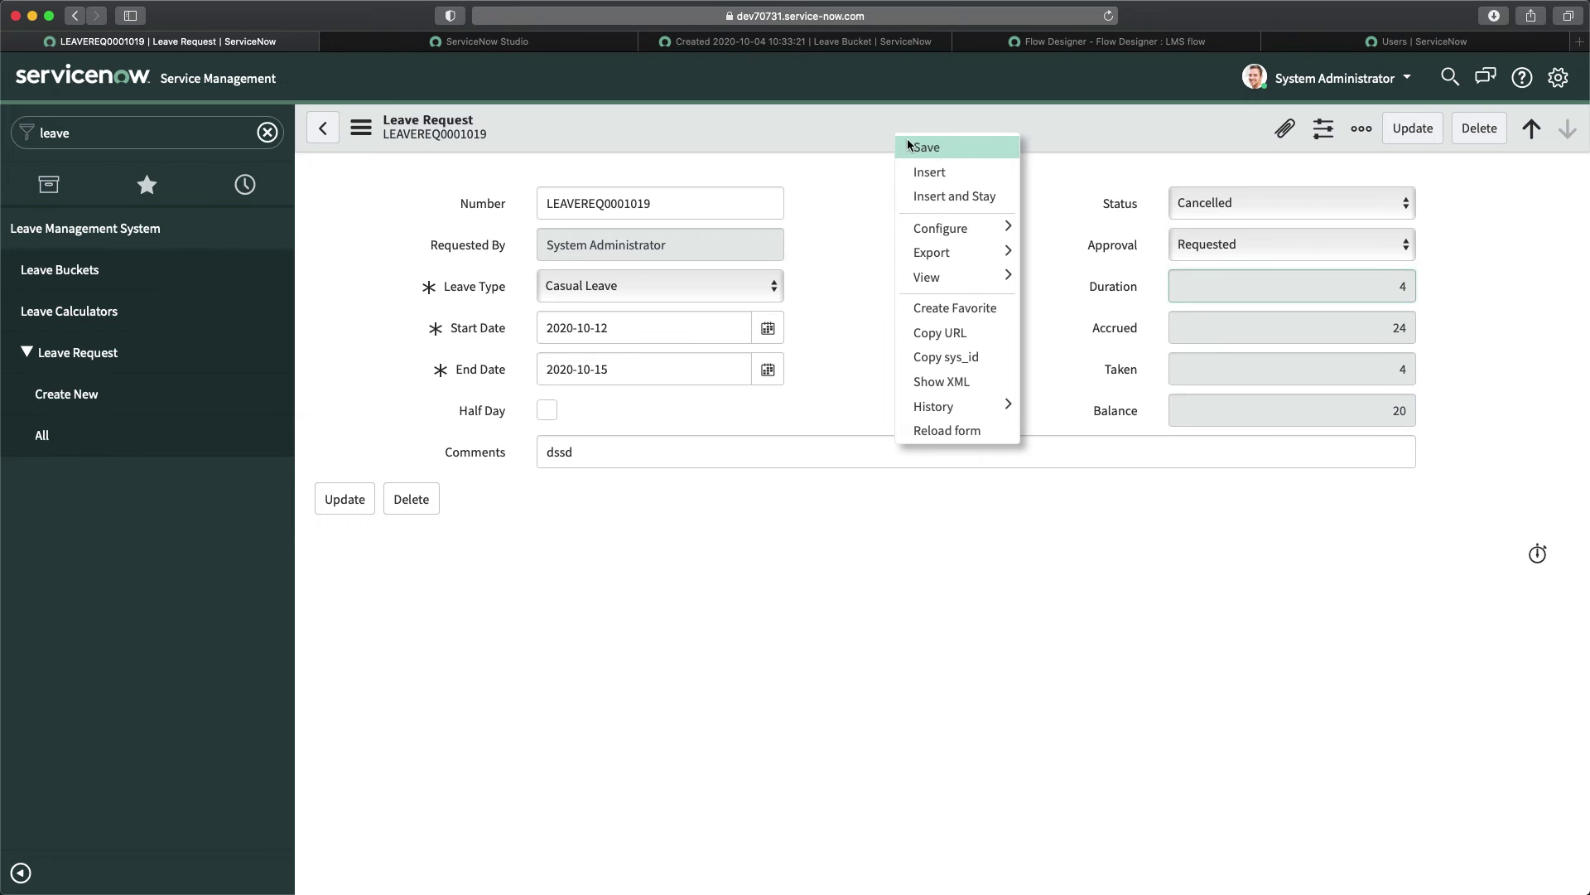
click(951, 149)
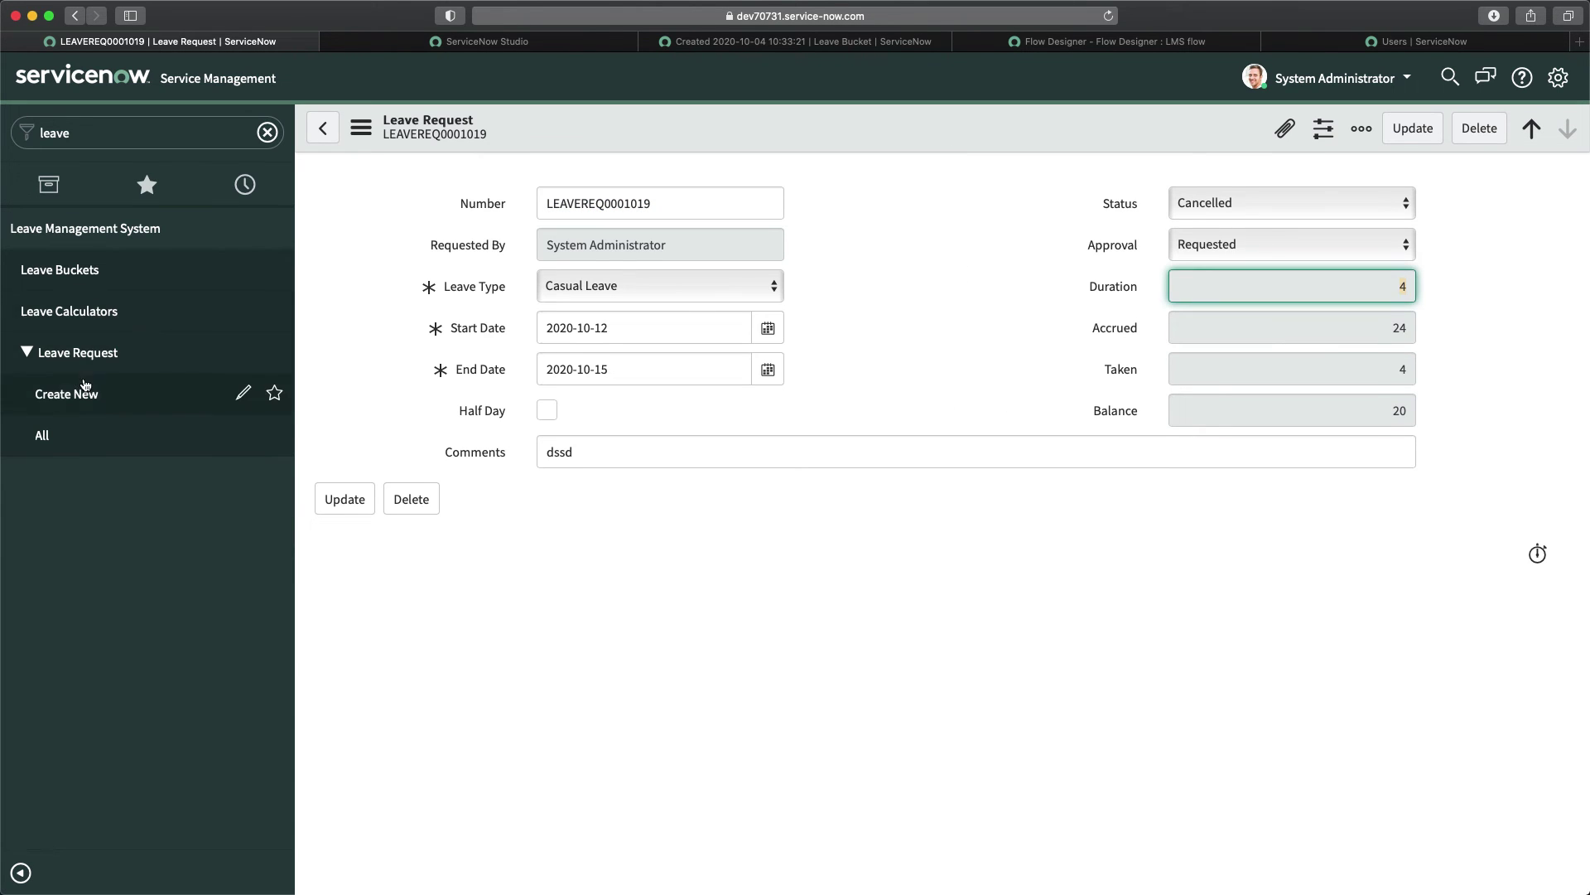
Create and save a new Casual Leave request from 2020-10-12 to 2020-10-15.
click(66, 403)
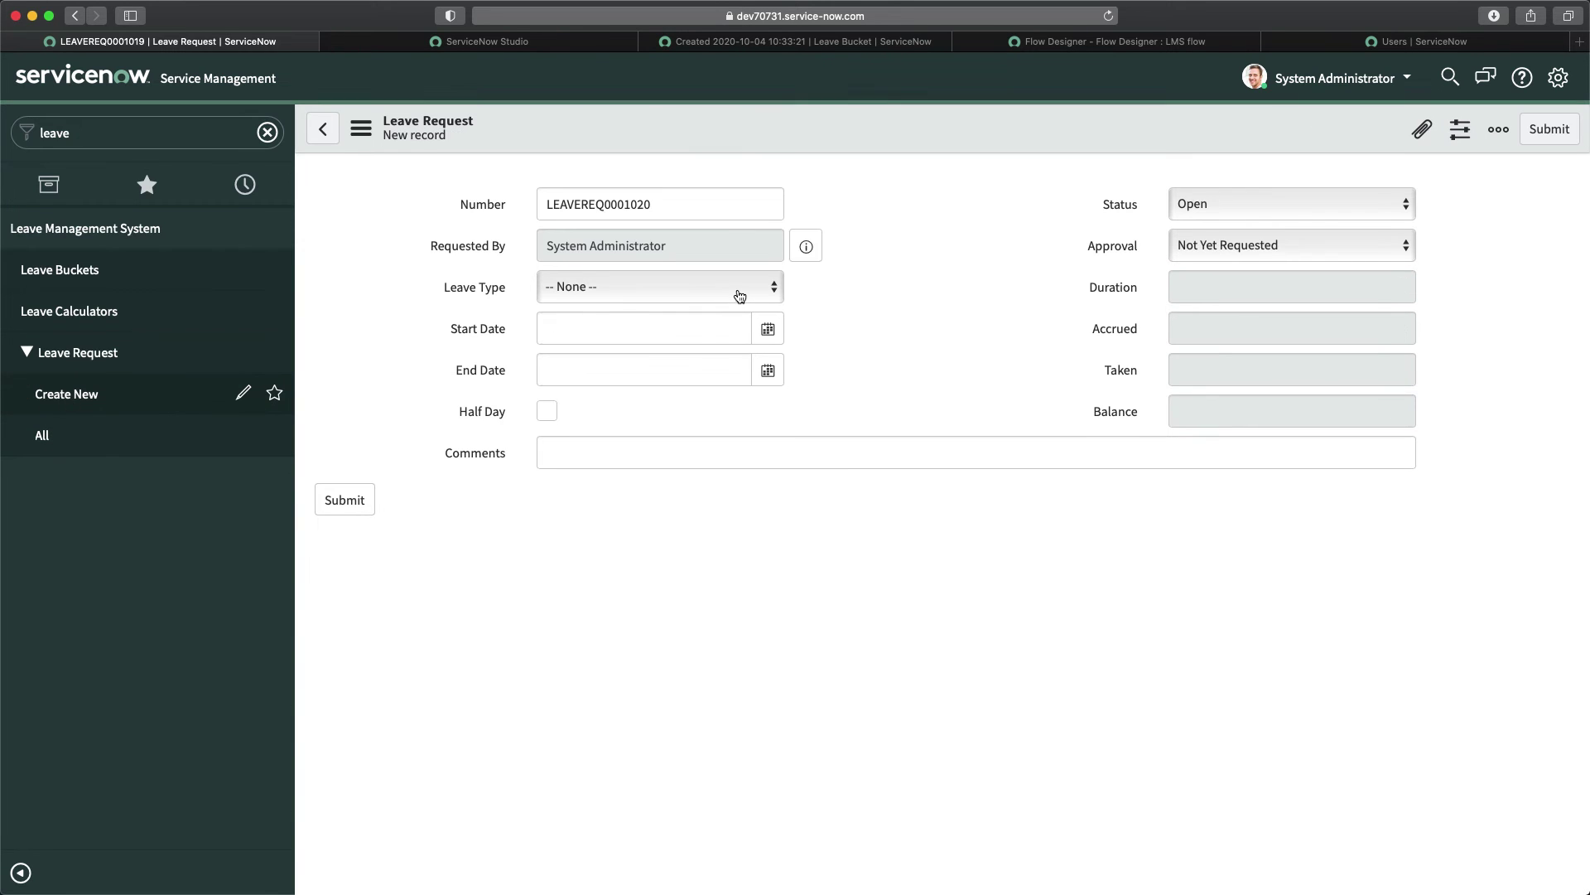
click(593, 290)
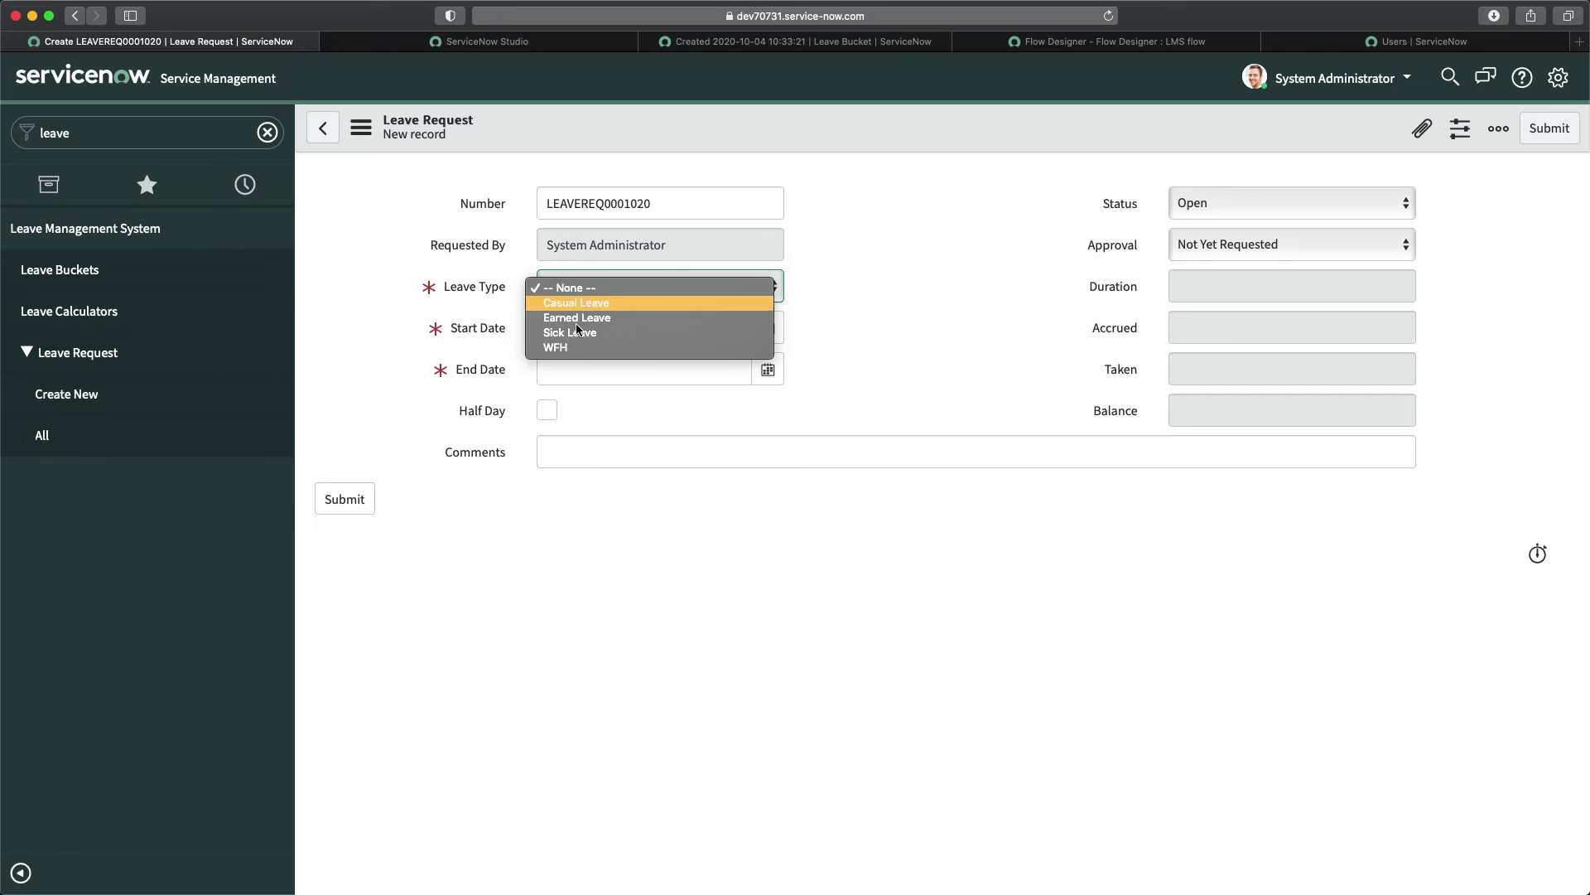
click(610, 308)
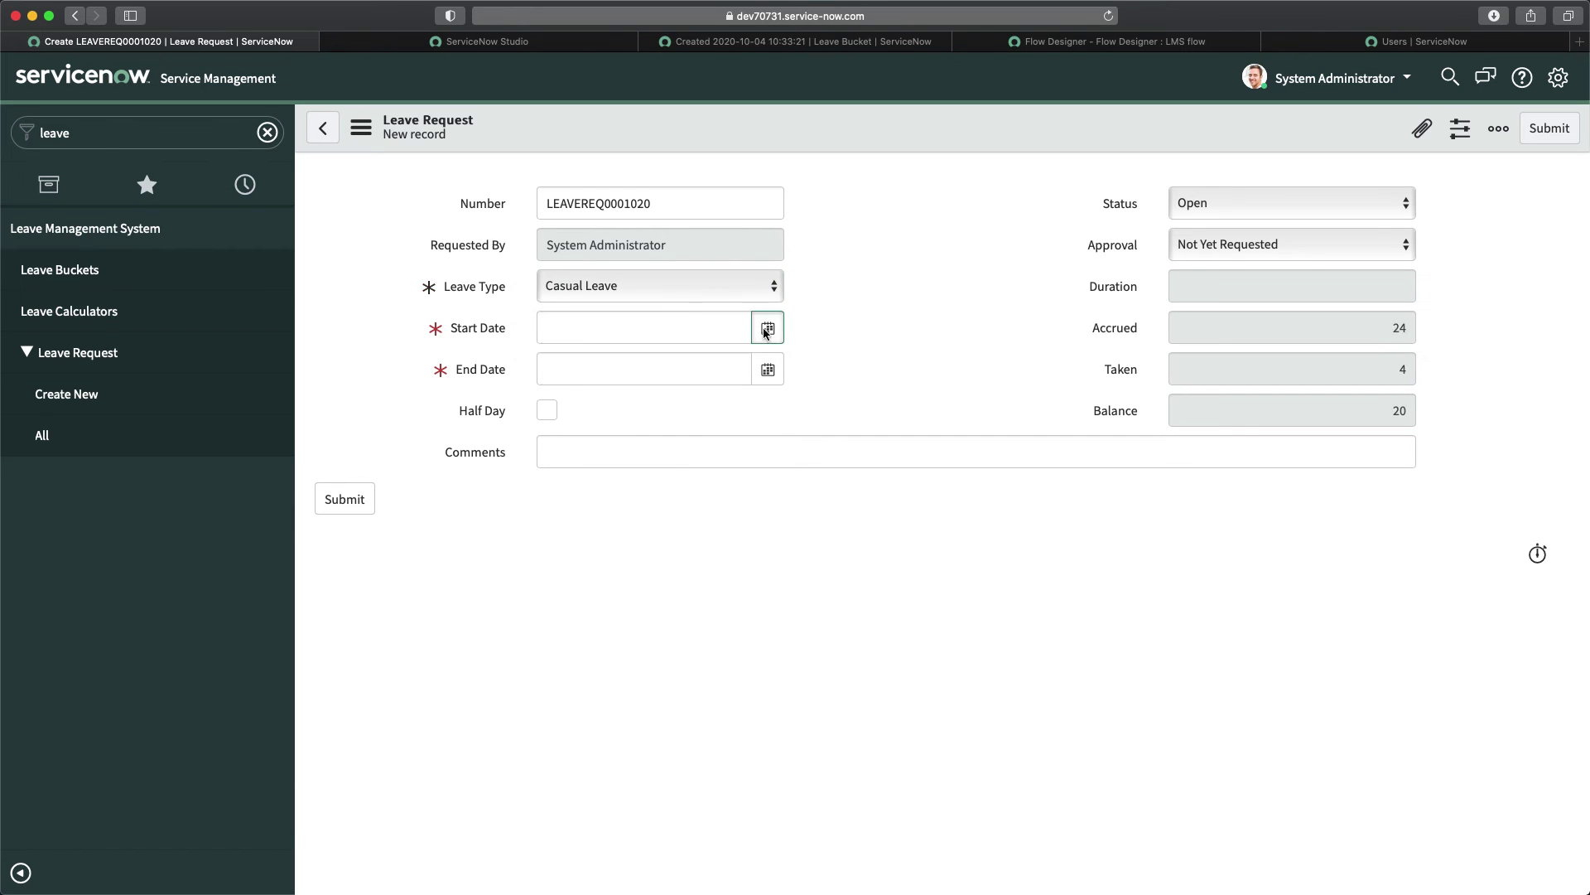
click(766, 328)
click(614, 444)
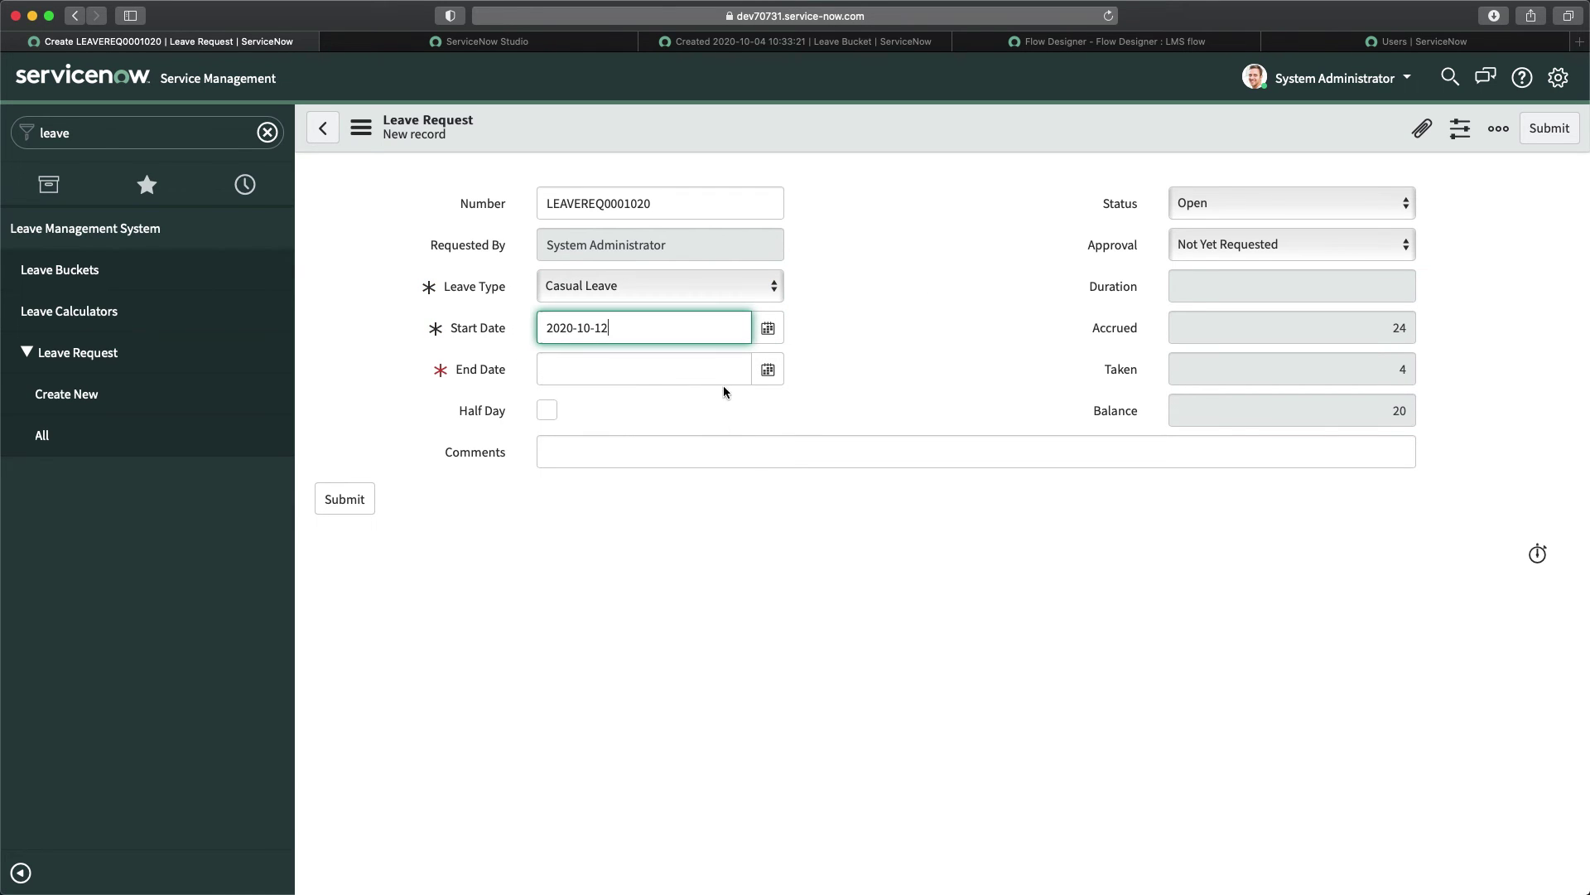
click(767, 369)
click(671, 485)
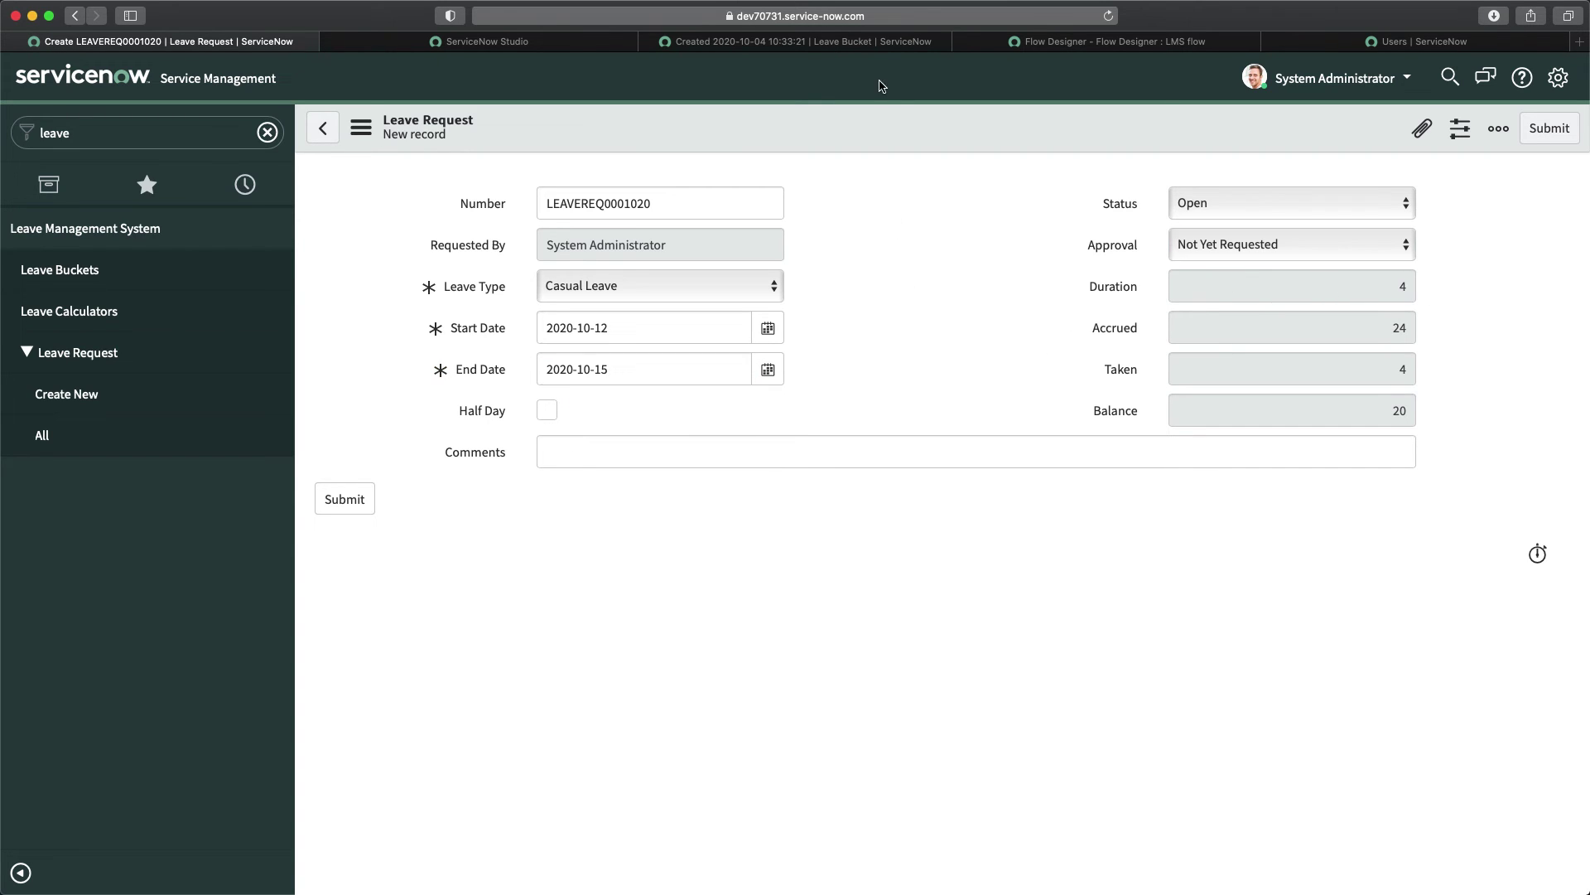
right_click(875, 133)
click(908, 144)
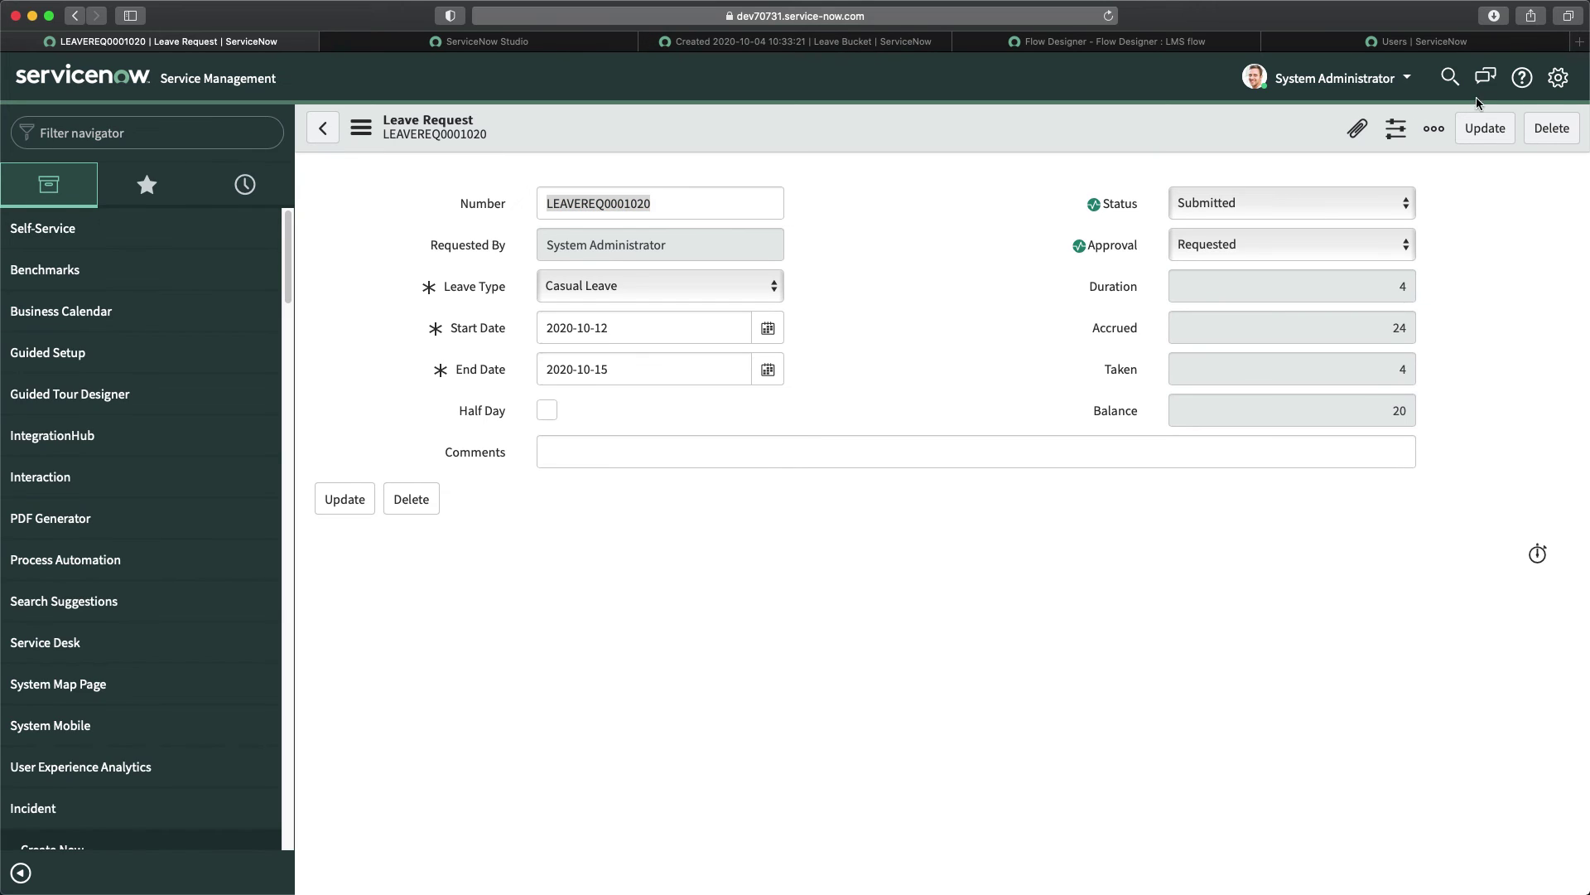
Impersonate the user assigned as the requester's manager, searching for them by first name.
click(1358, 78)
click(1329, 139)
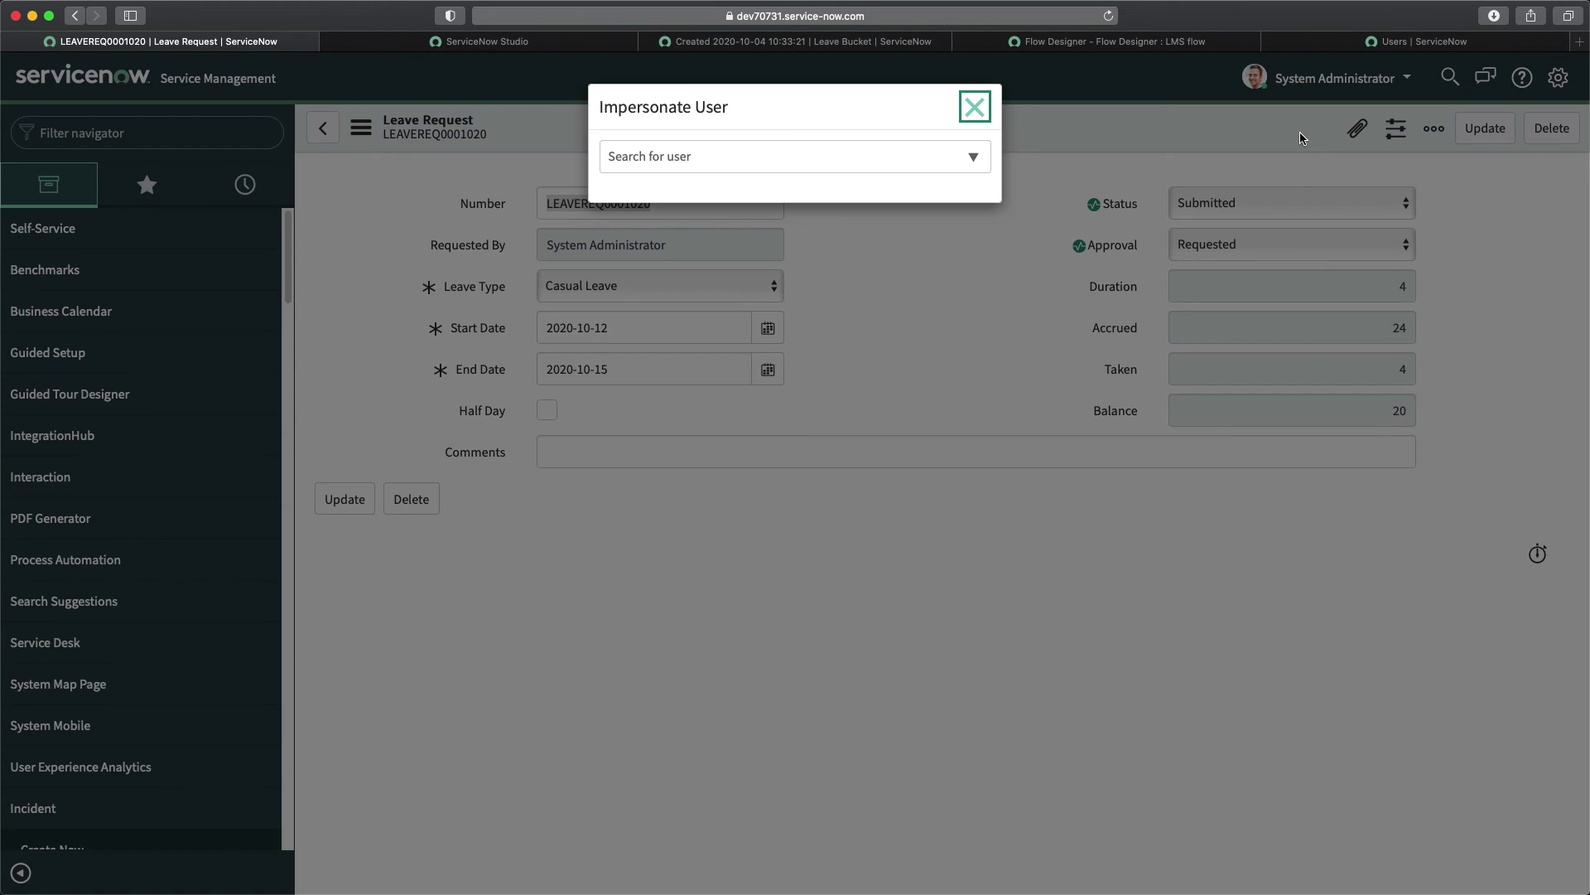
click(663, 161)
text(abel)
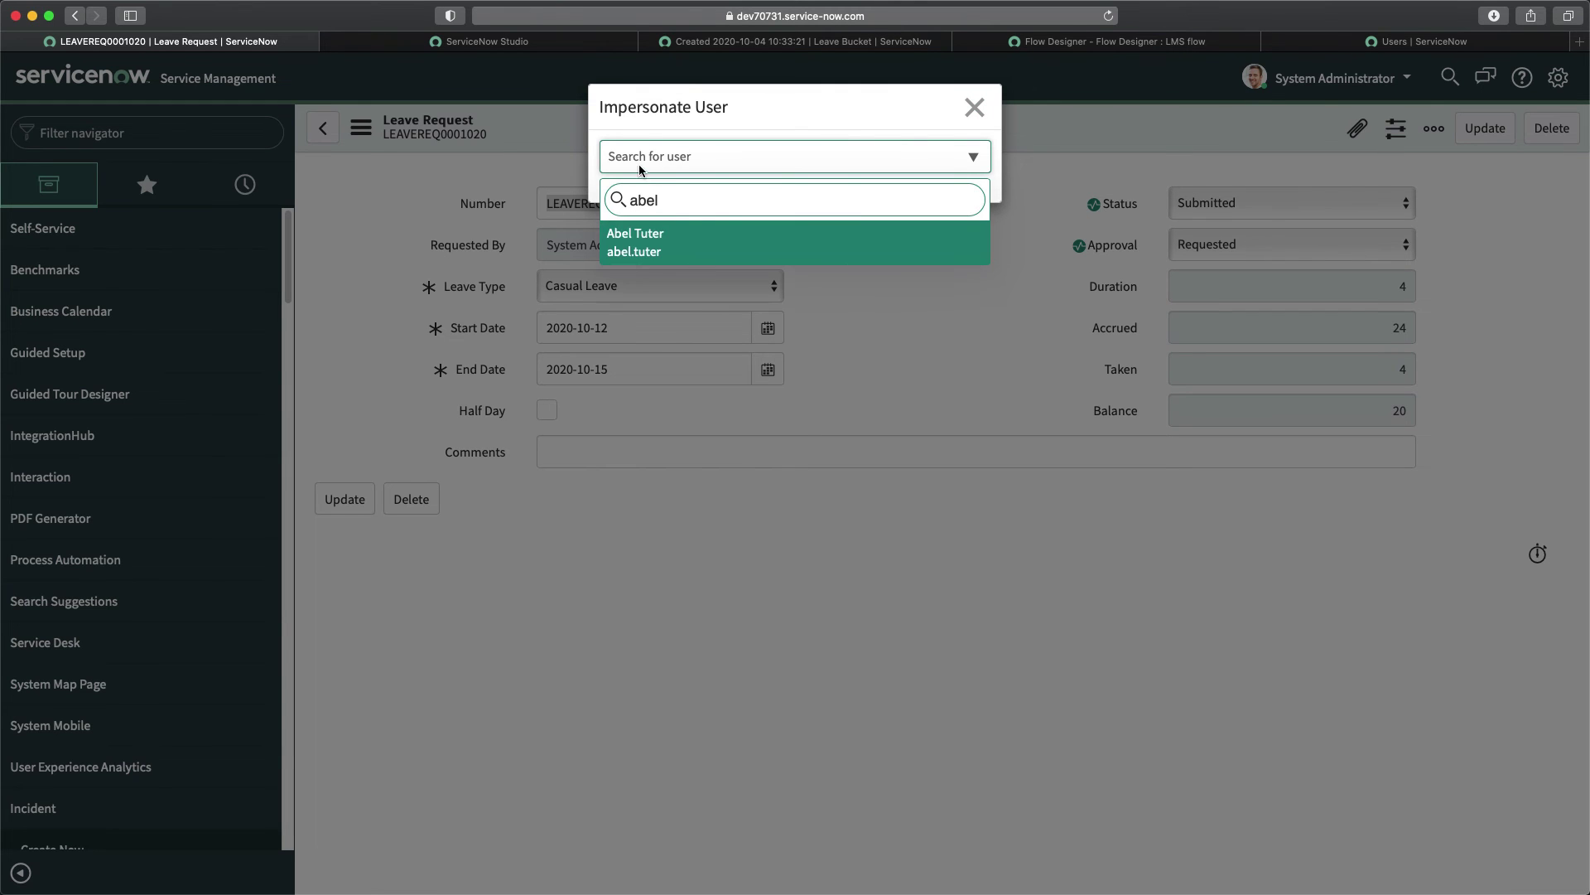
click(687, 262)
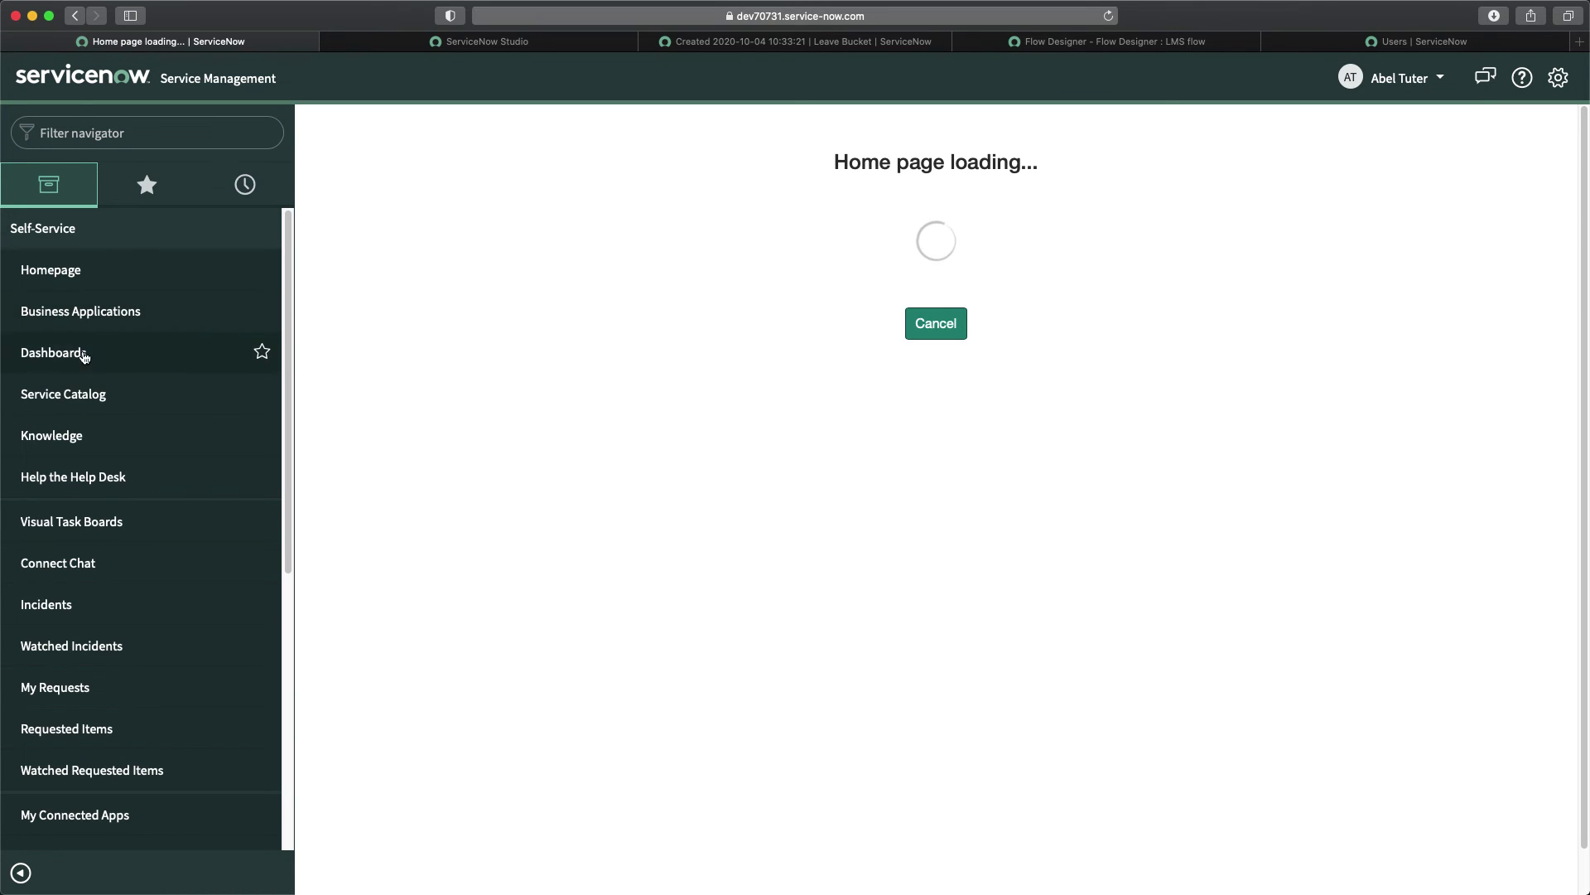
Look for an approvals module in the impersonated user's navigator, including with the filter app, and end the impersonation.
scroll(91, 571, down, 5)
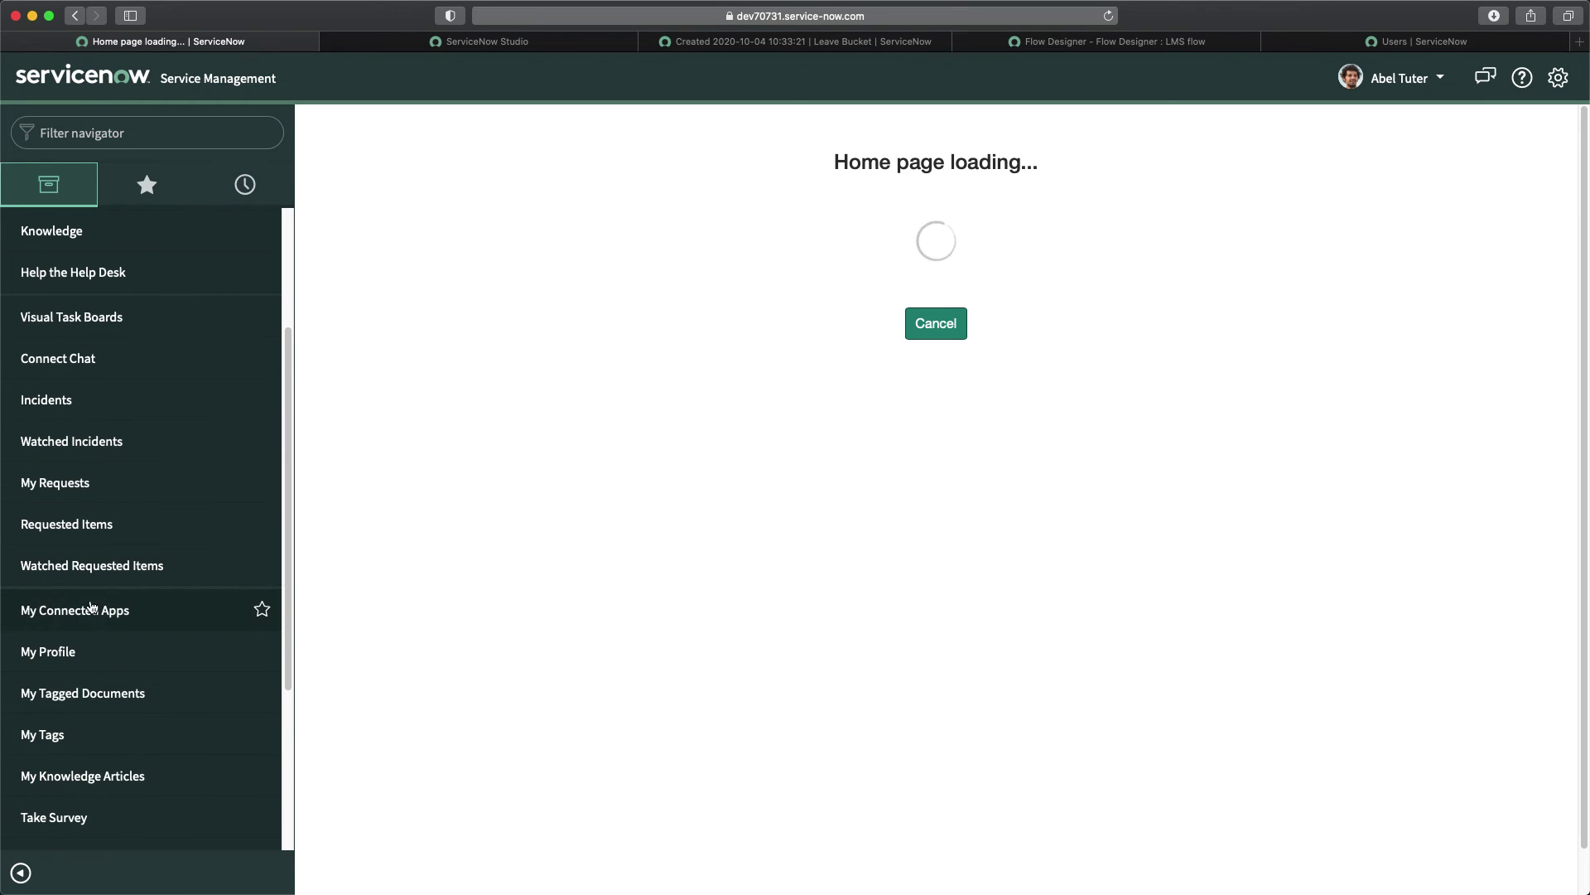
scroll(108, 622, down, 5)
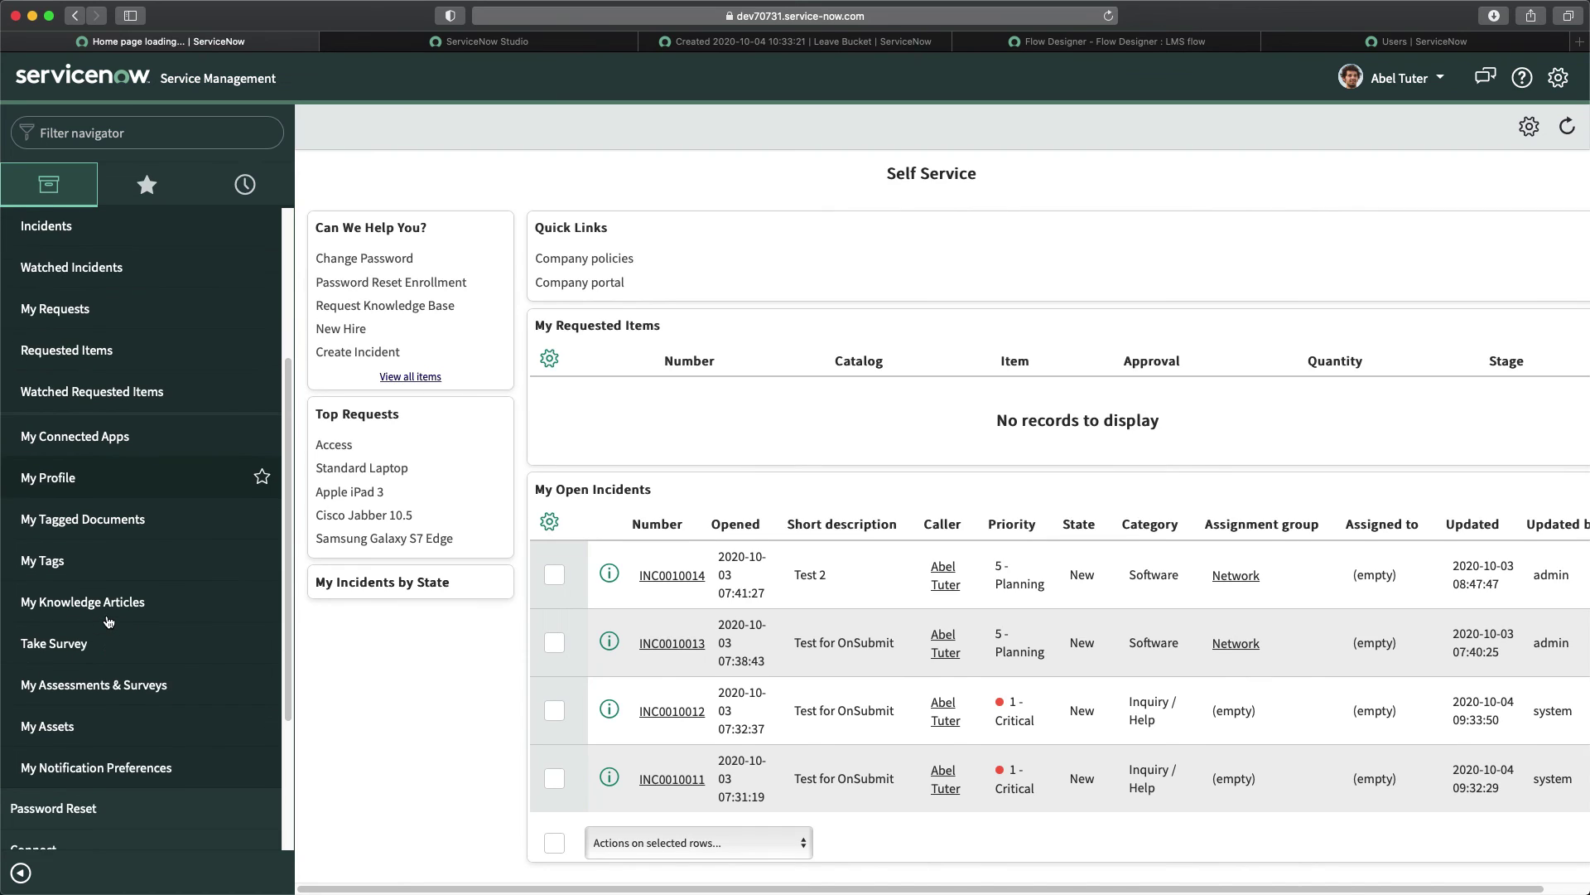
click(123, 132)
text(aoo)
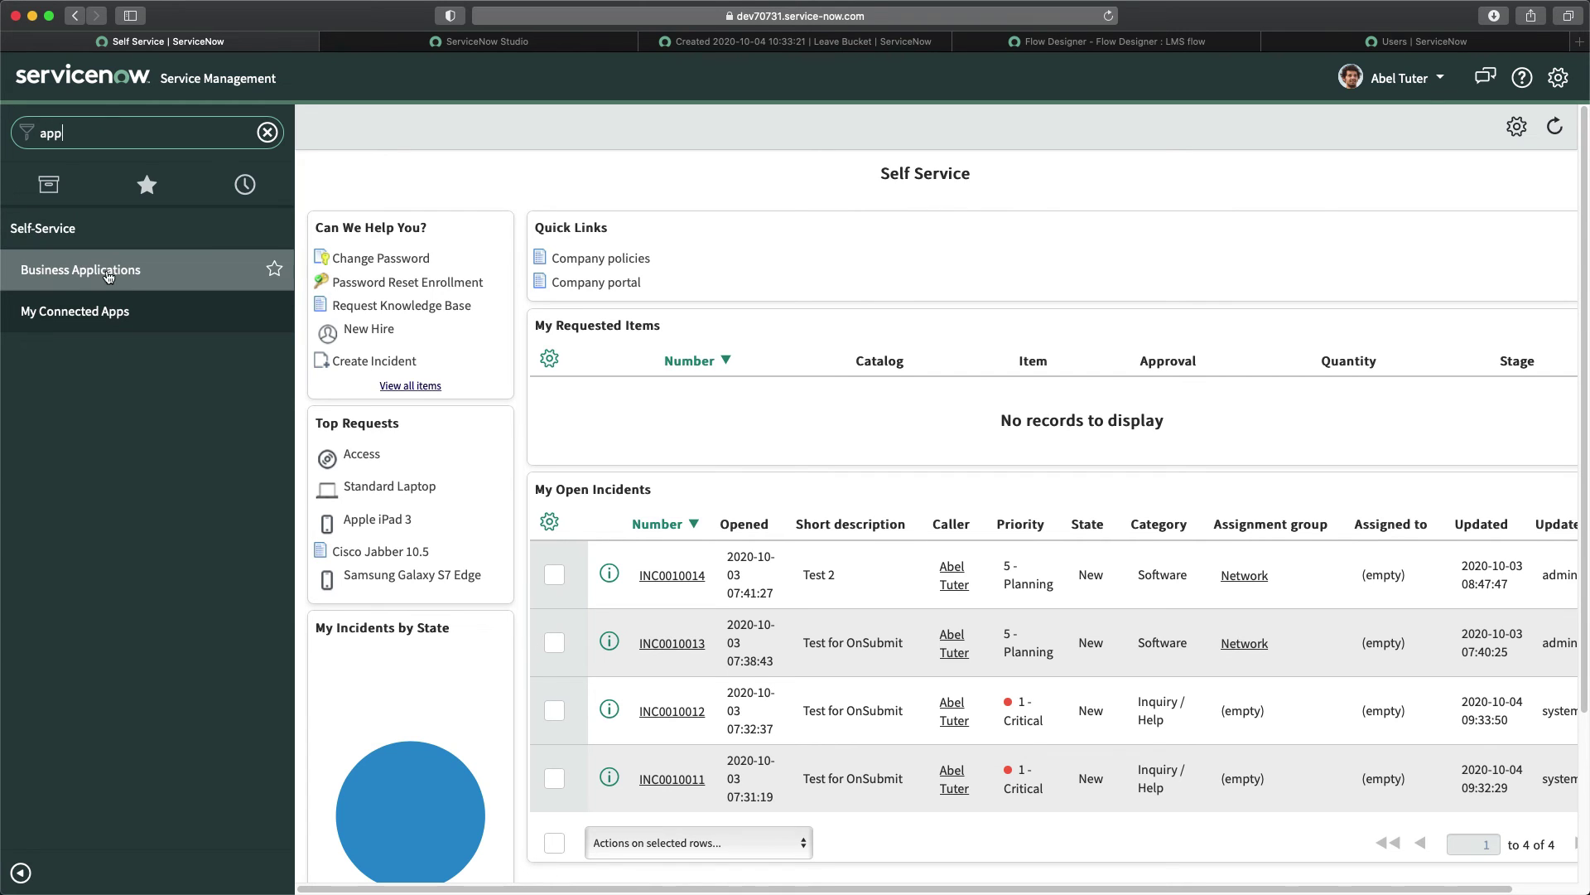
click(51, 194)
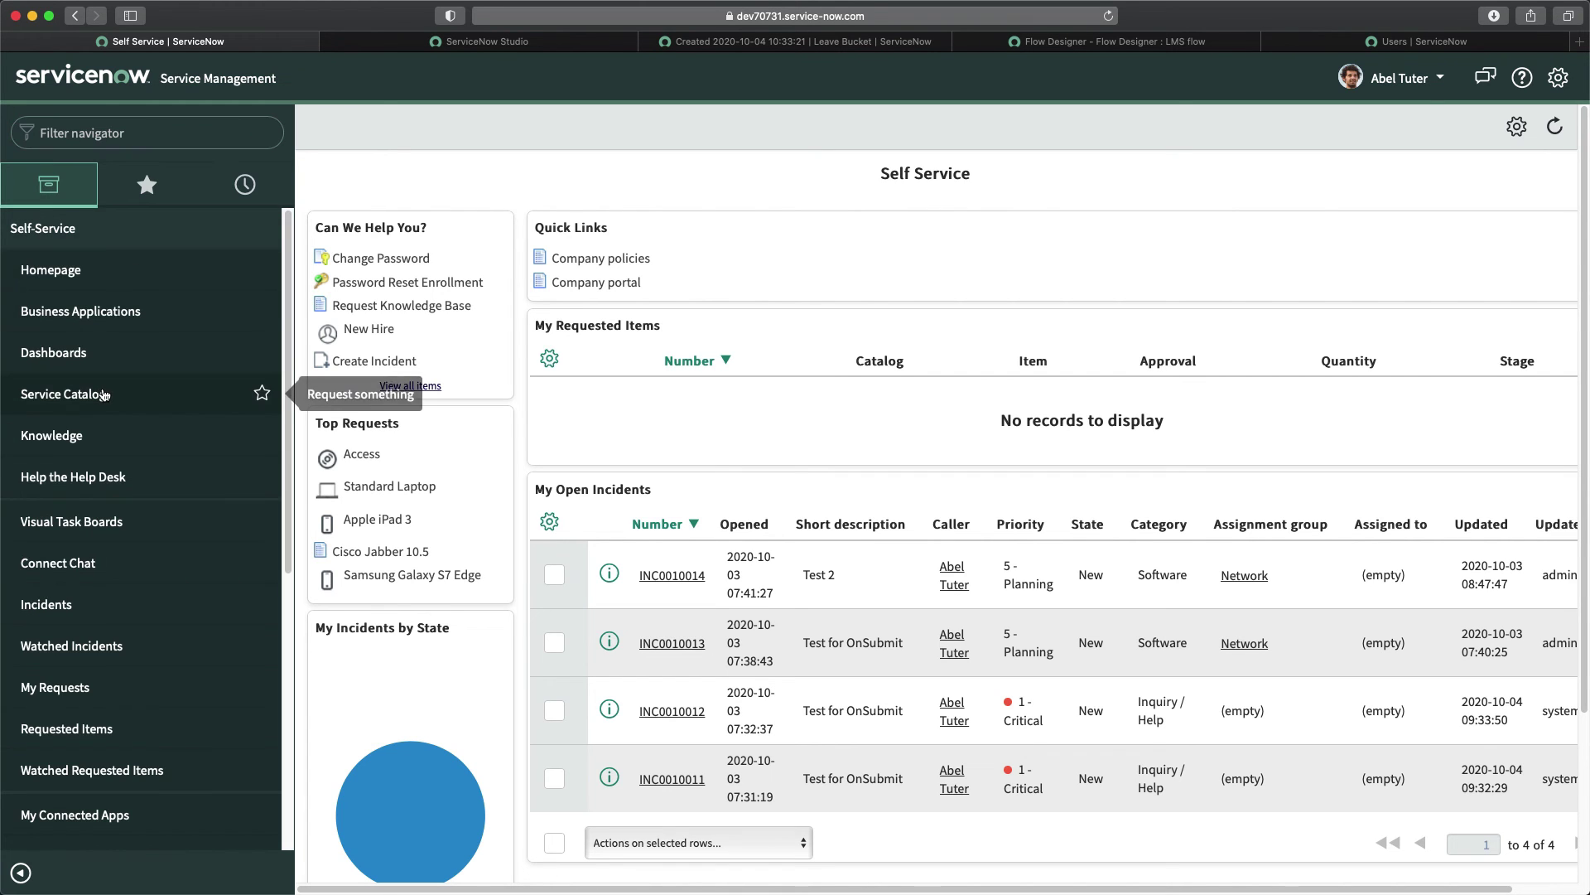
scroll(260, 397, down, 5)
scroll(112, 426, up, 4)
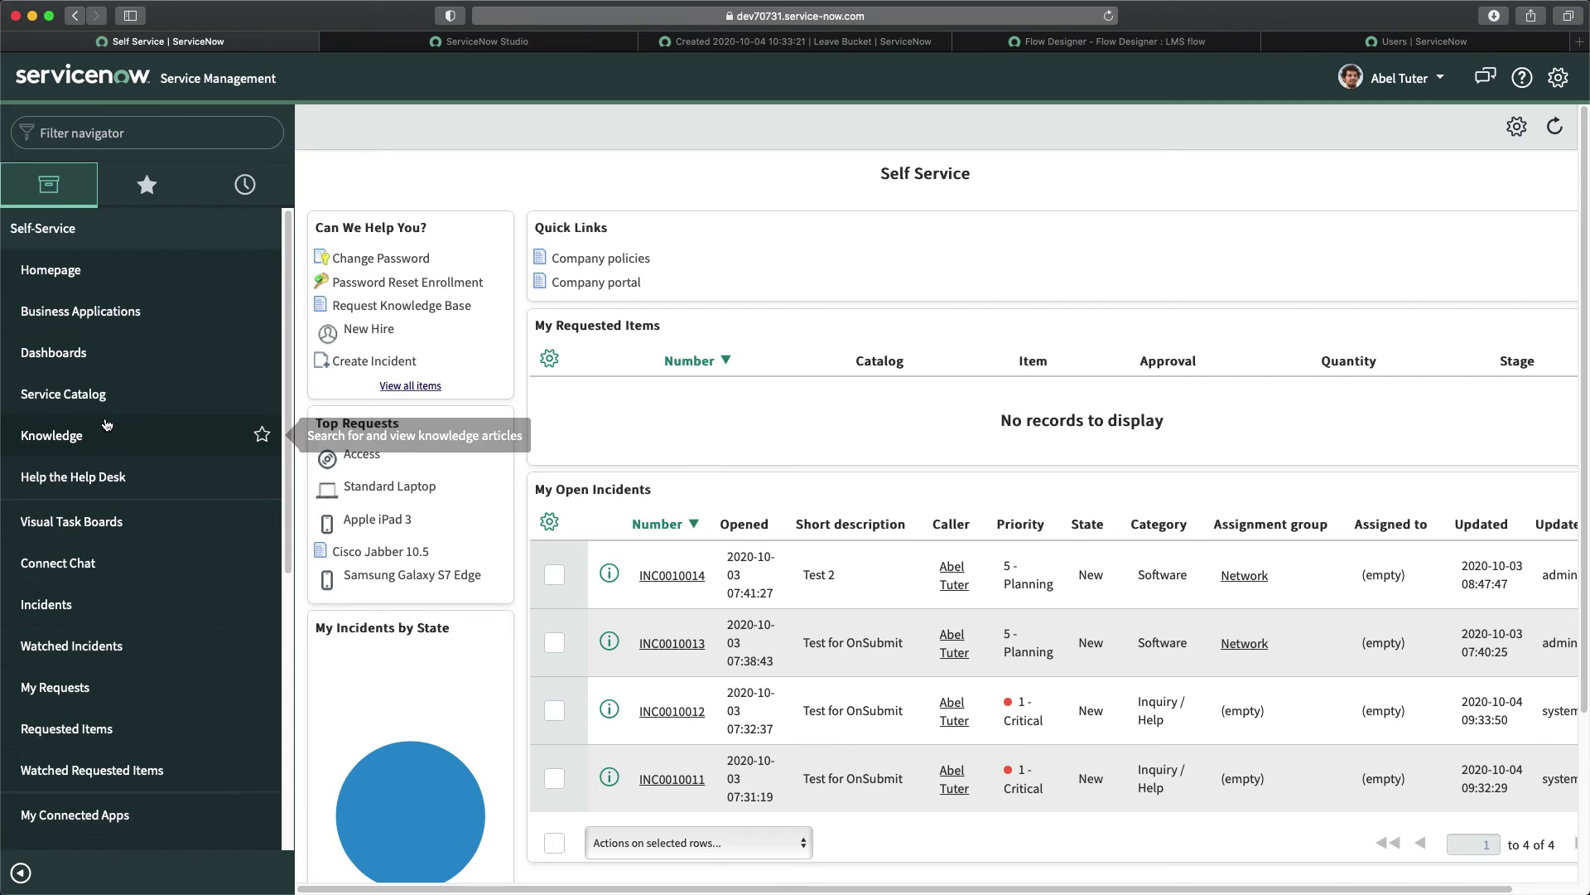
scroll(95, 428, down, 5)
scroll(93, 428, down, 1)
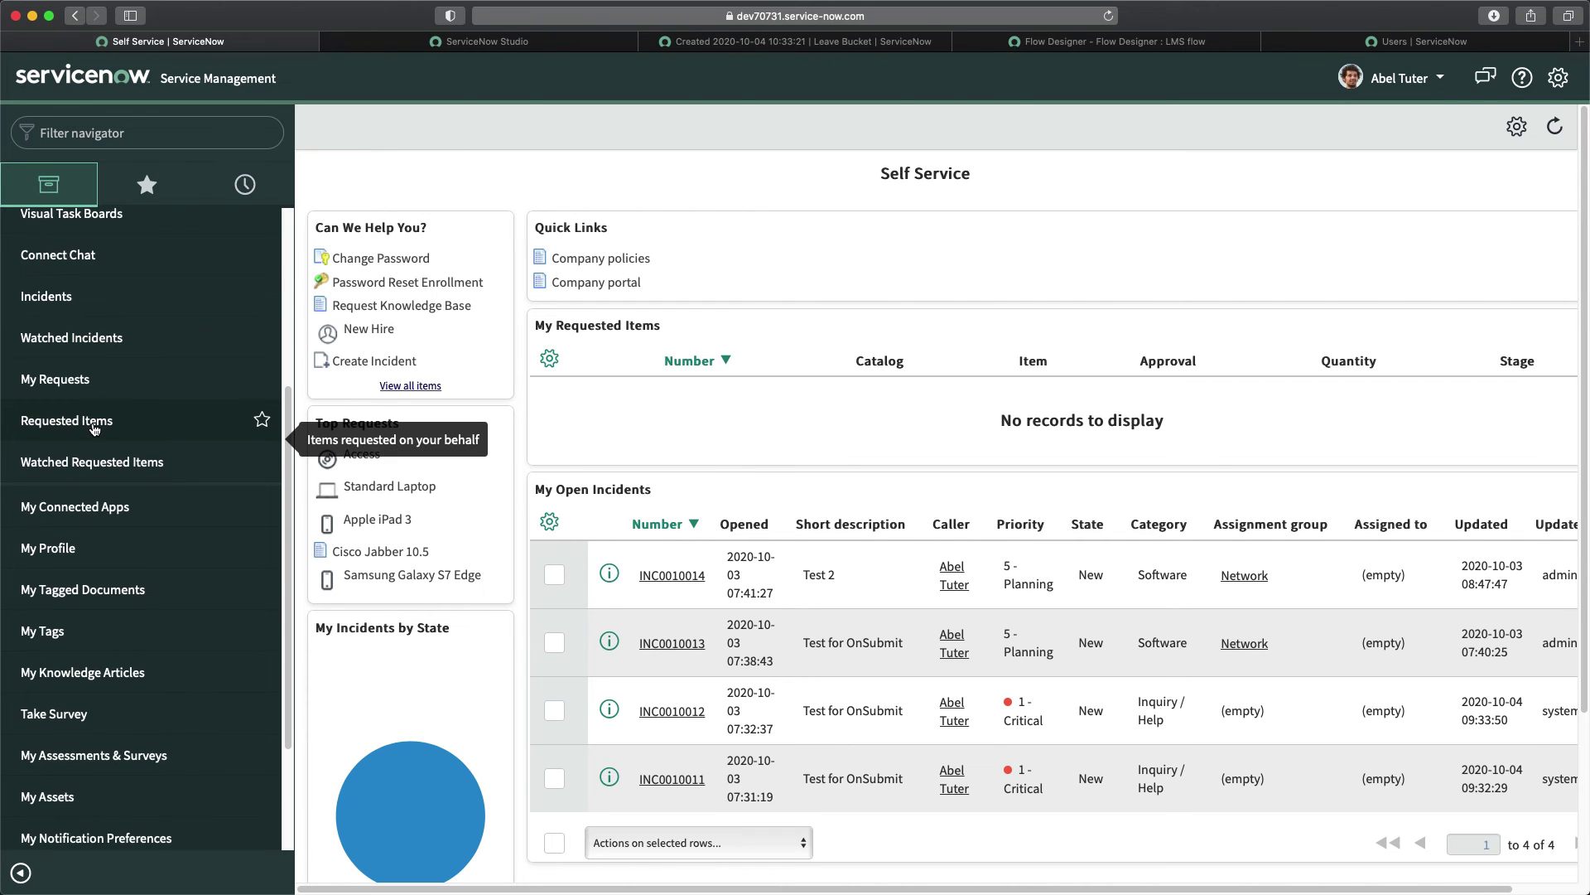
scroll(103, 448, down, 3)
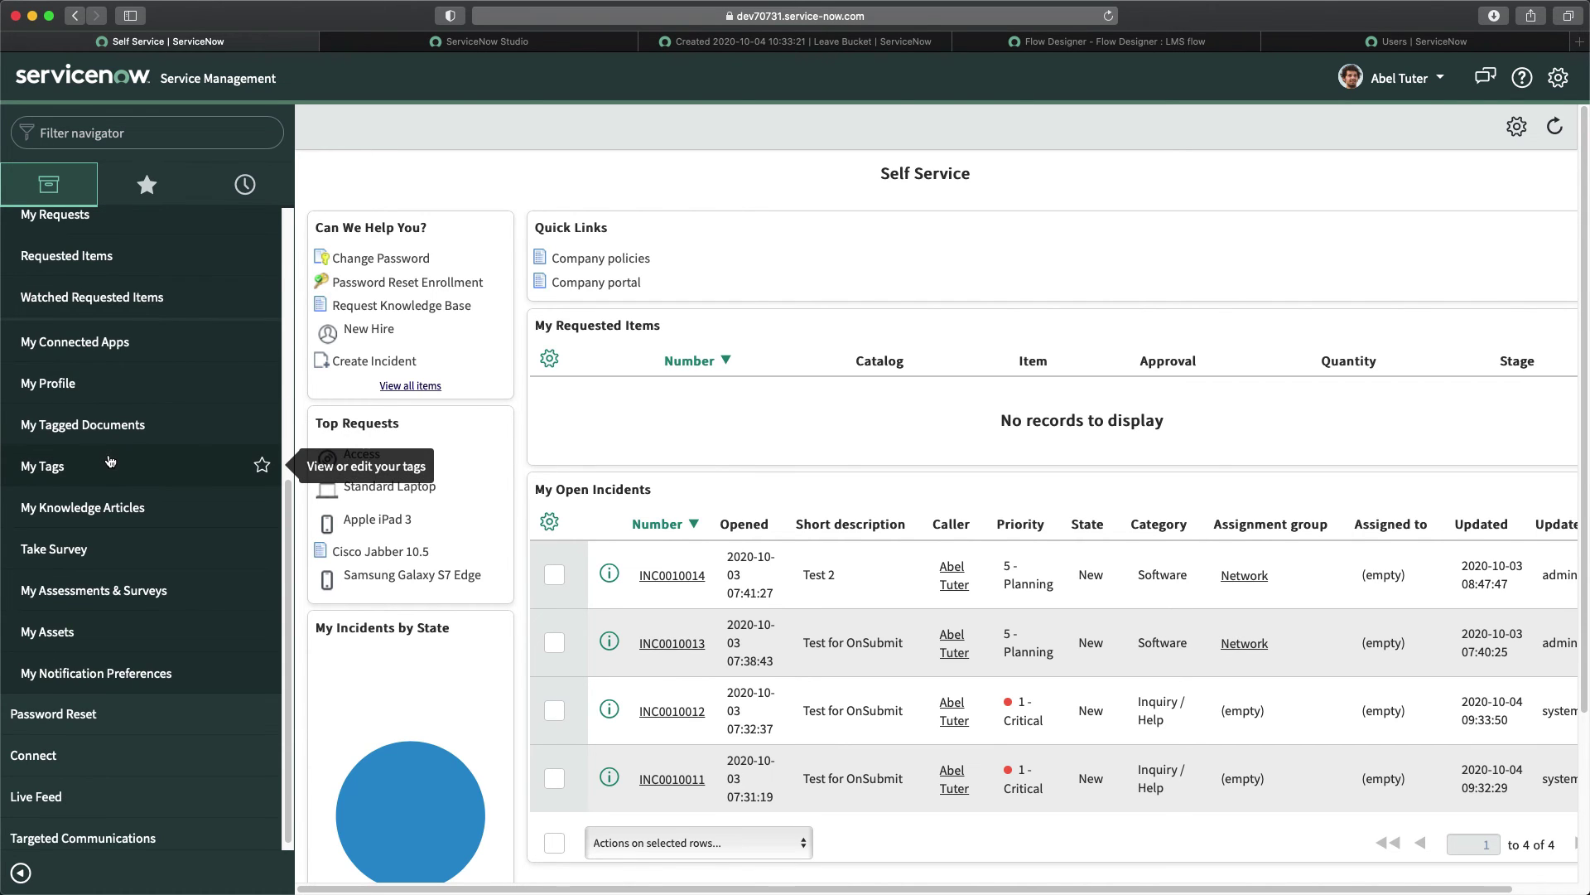
scroll(110, 460, up, 8)
click(1400, 77)
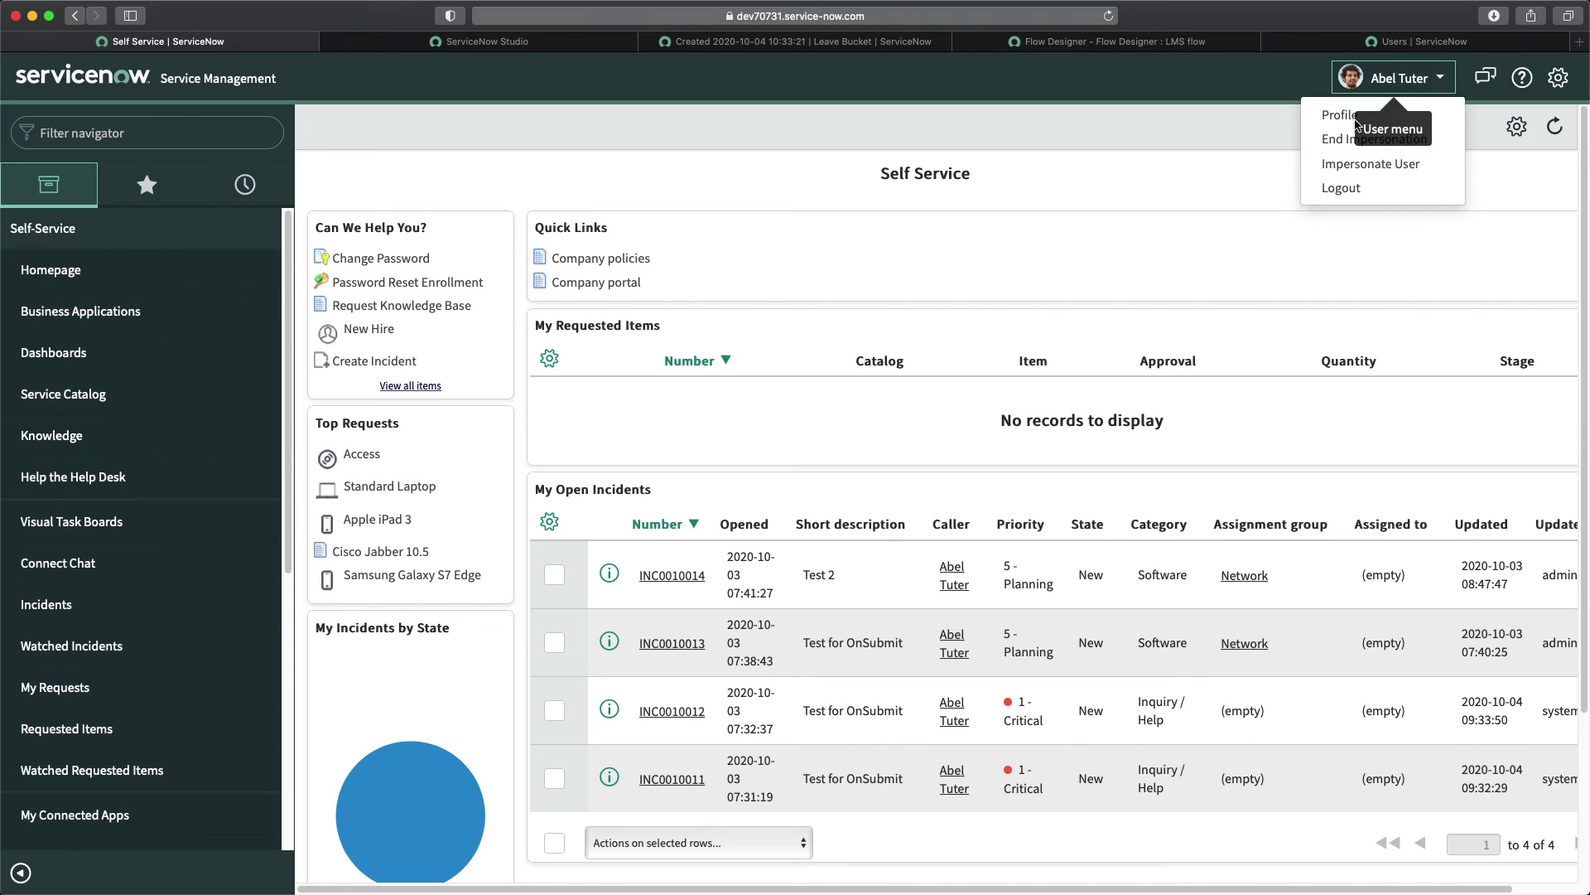
click(1356, 141)
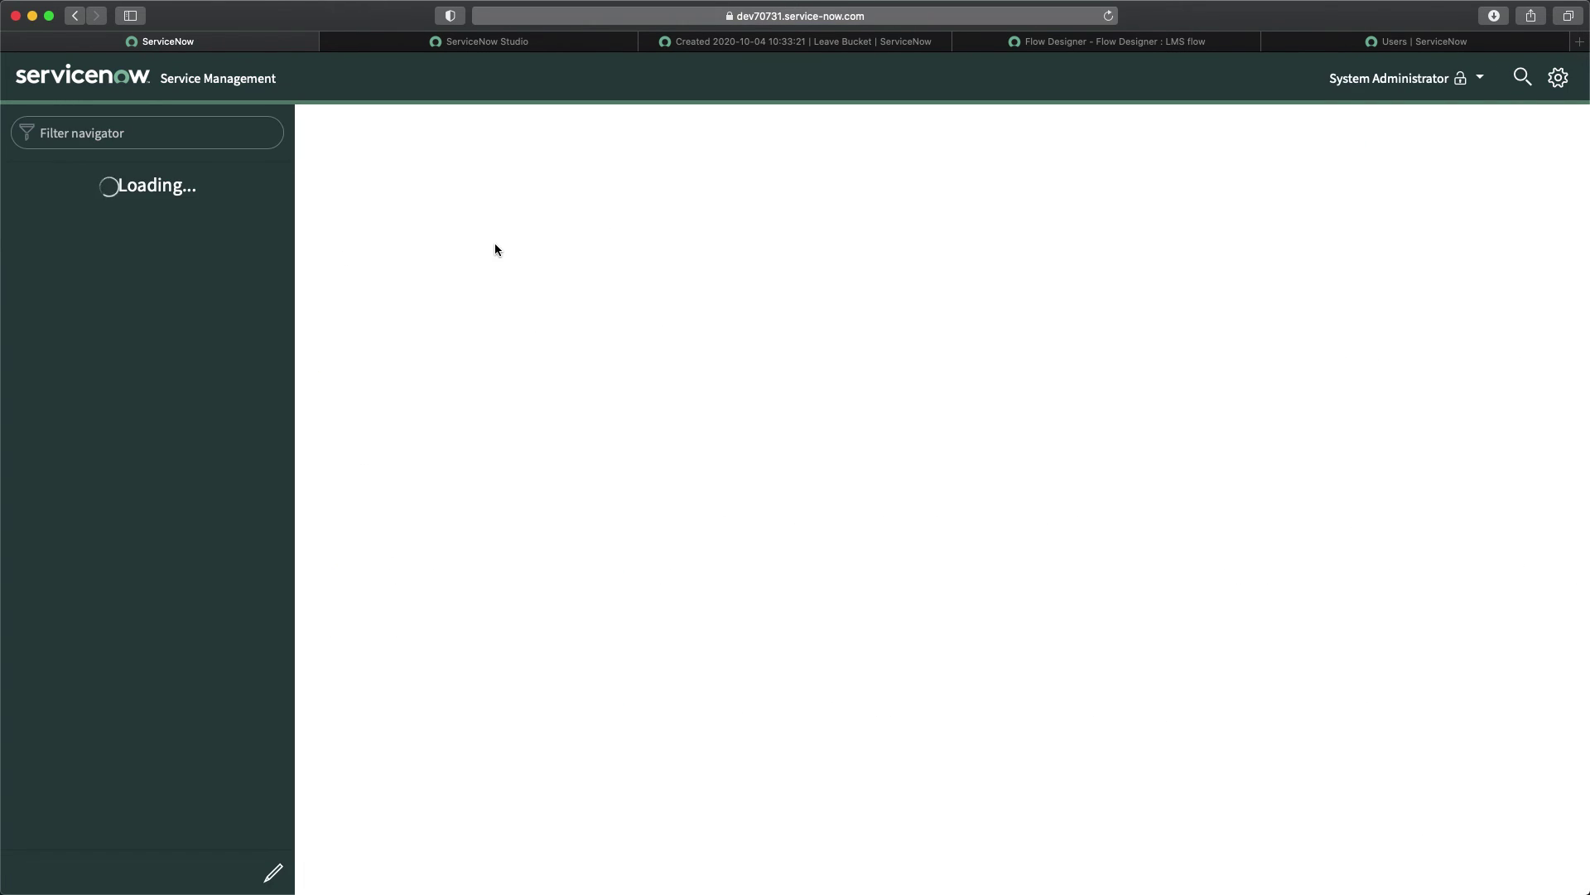
Open My Approvals using the navigator filter app, and list all approval records without the approver condition, sorted by Created, newest first.
click(185, 131)
text(a)
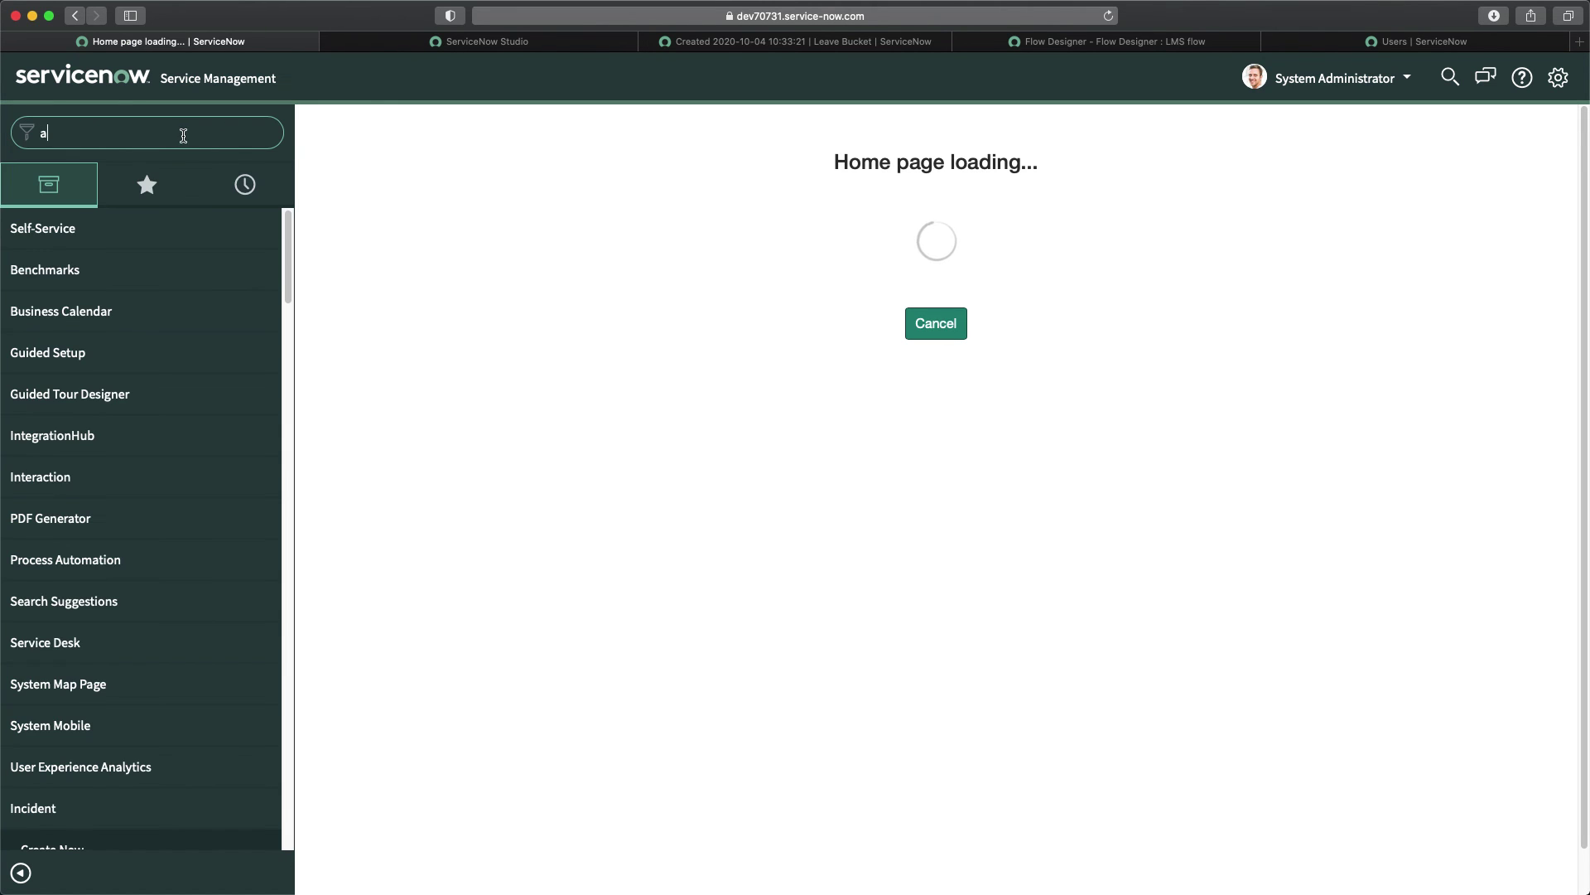
text(pp)
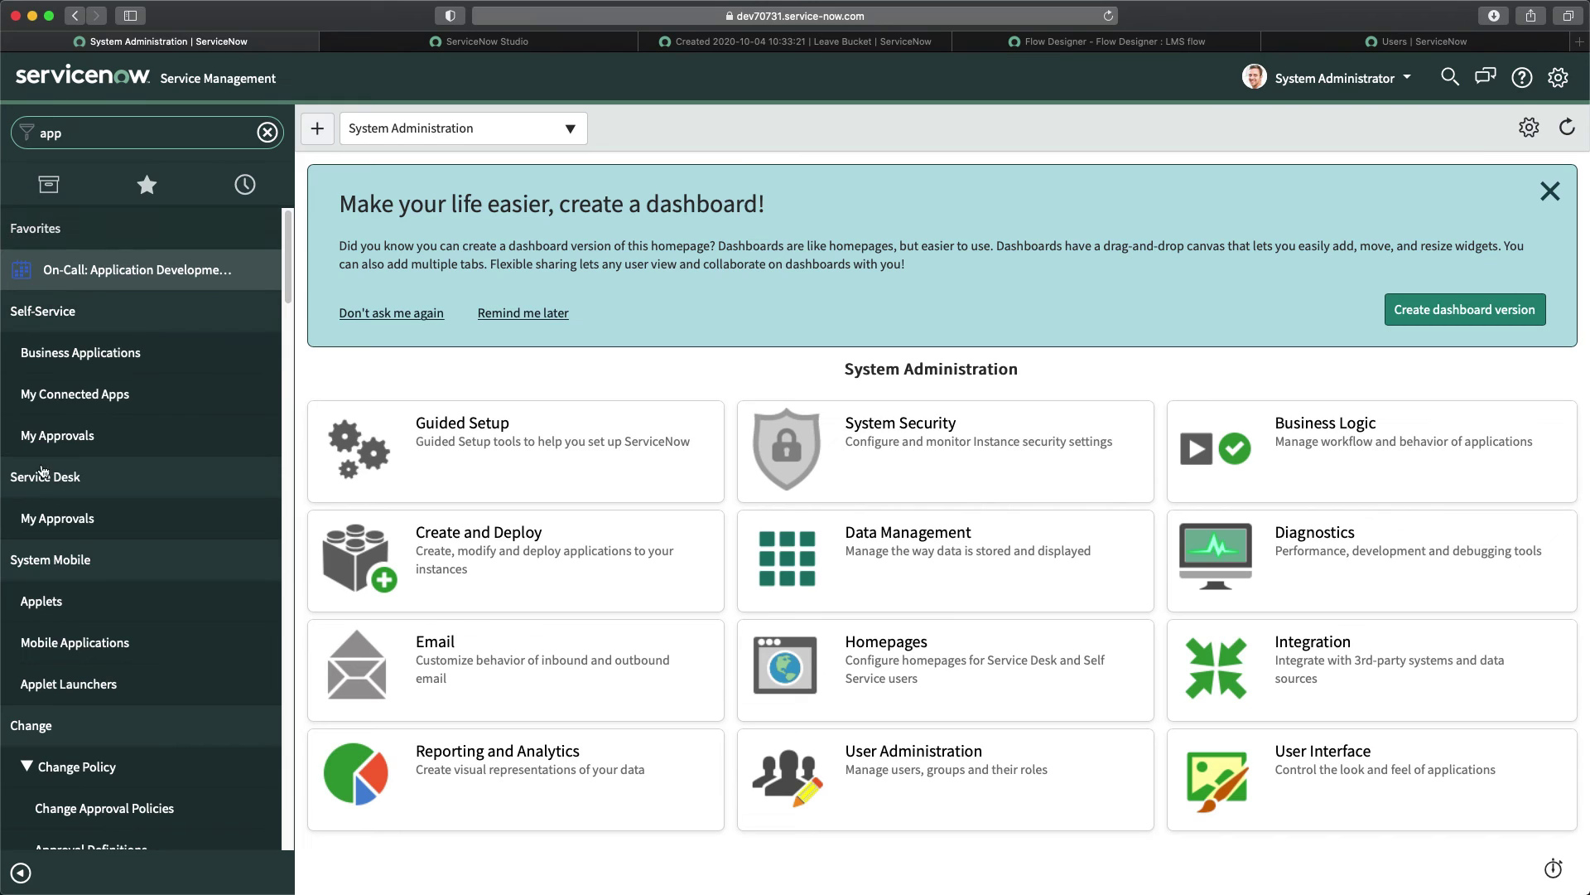
click(71, 432)
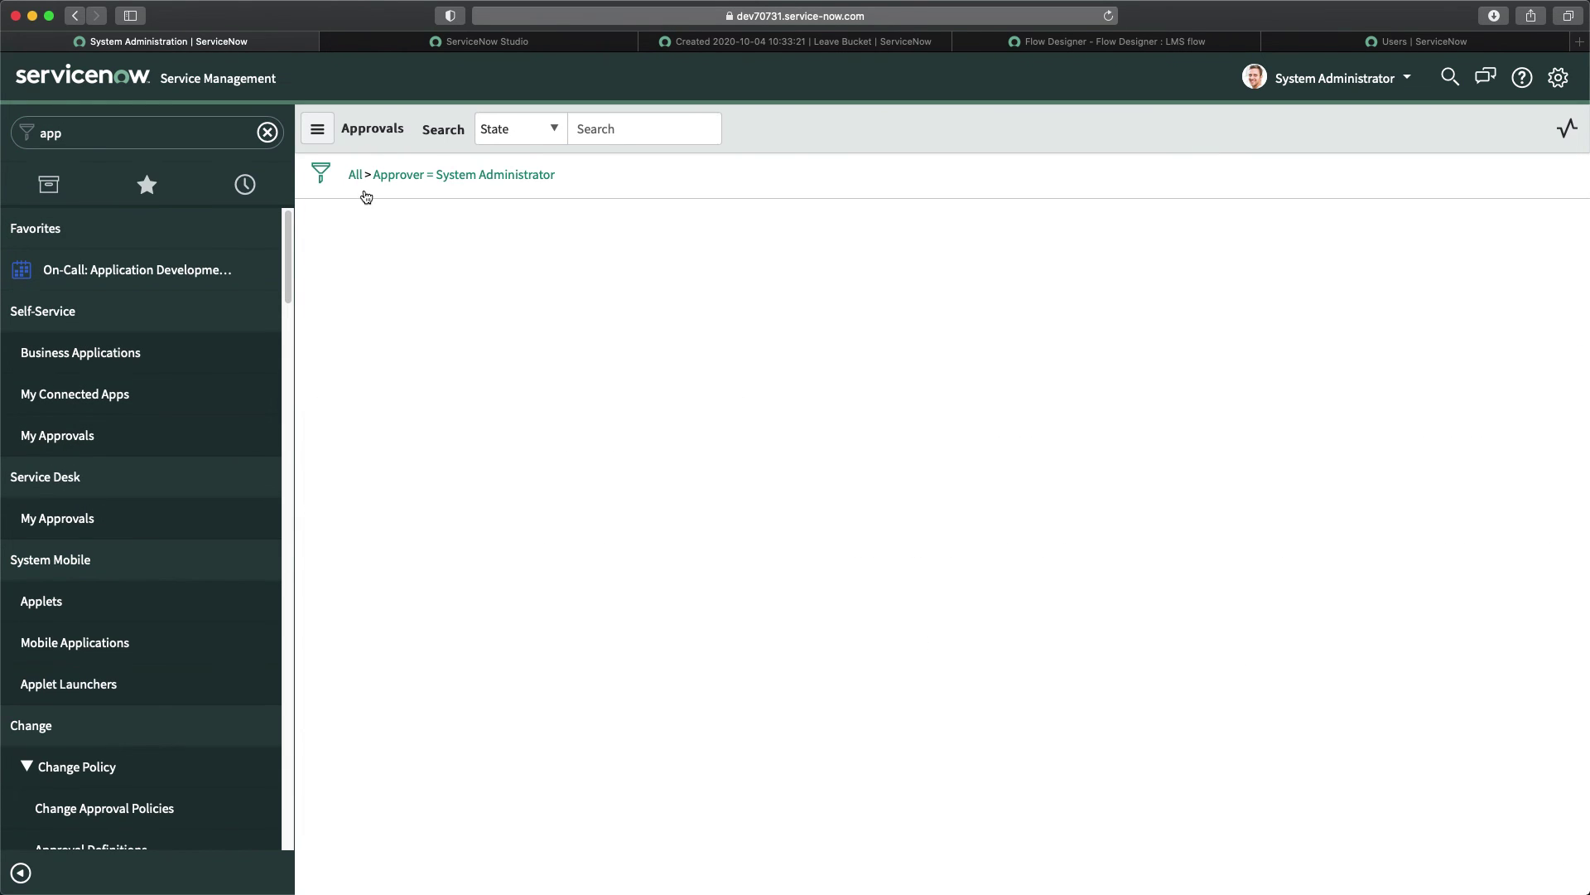
click(356, 175)
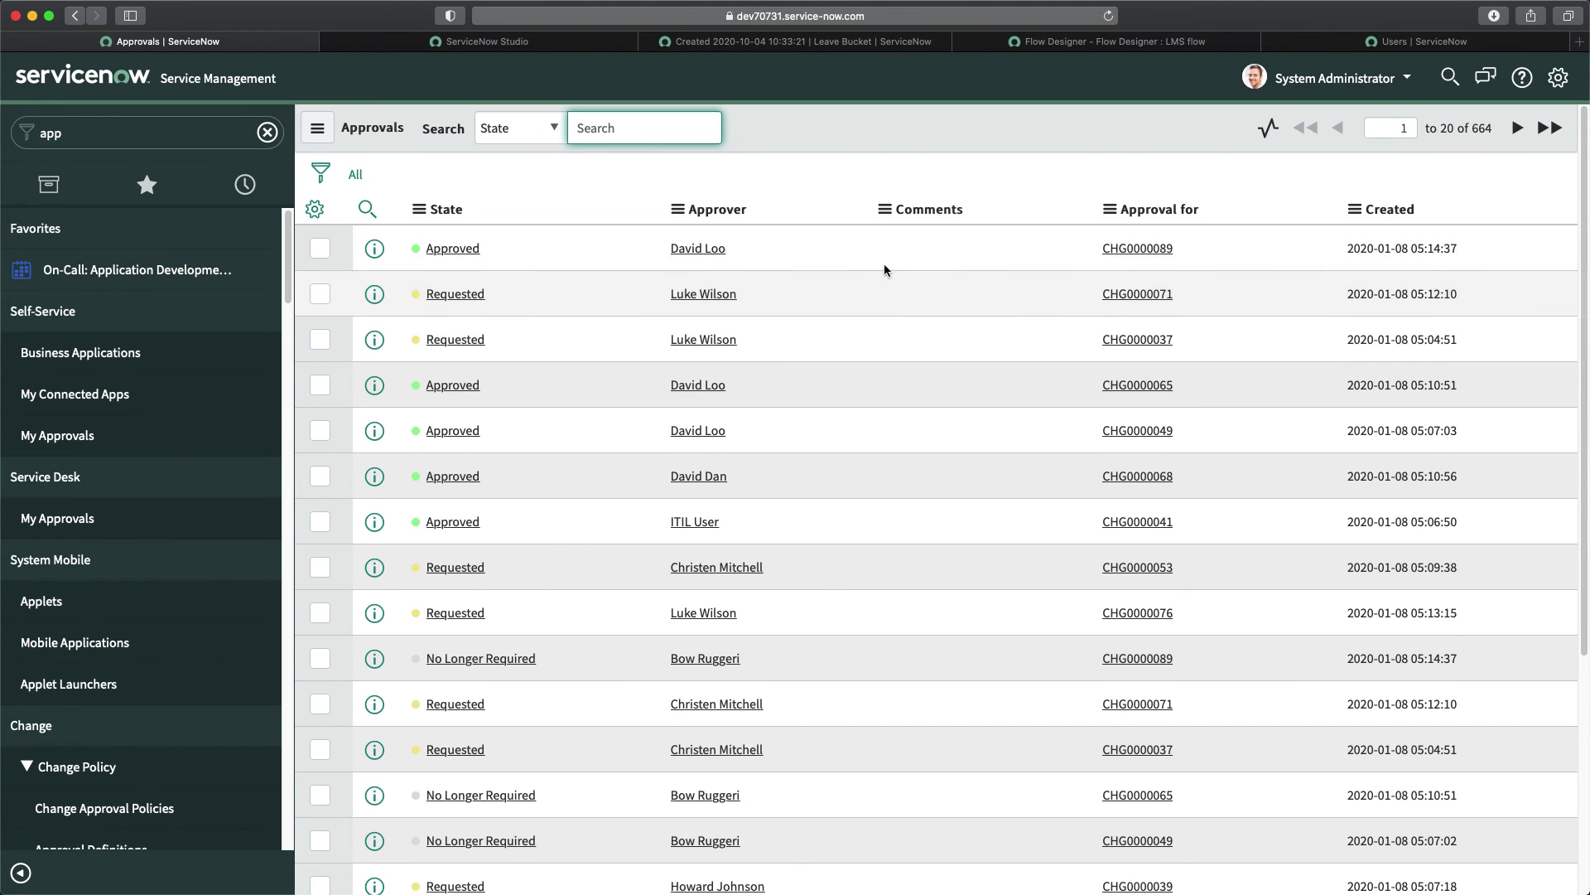
click(1393, 212)
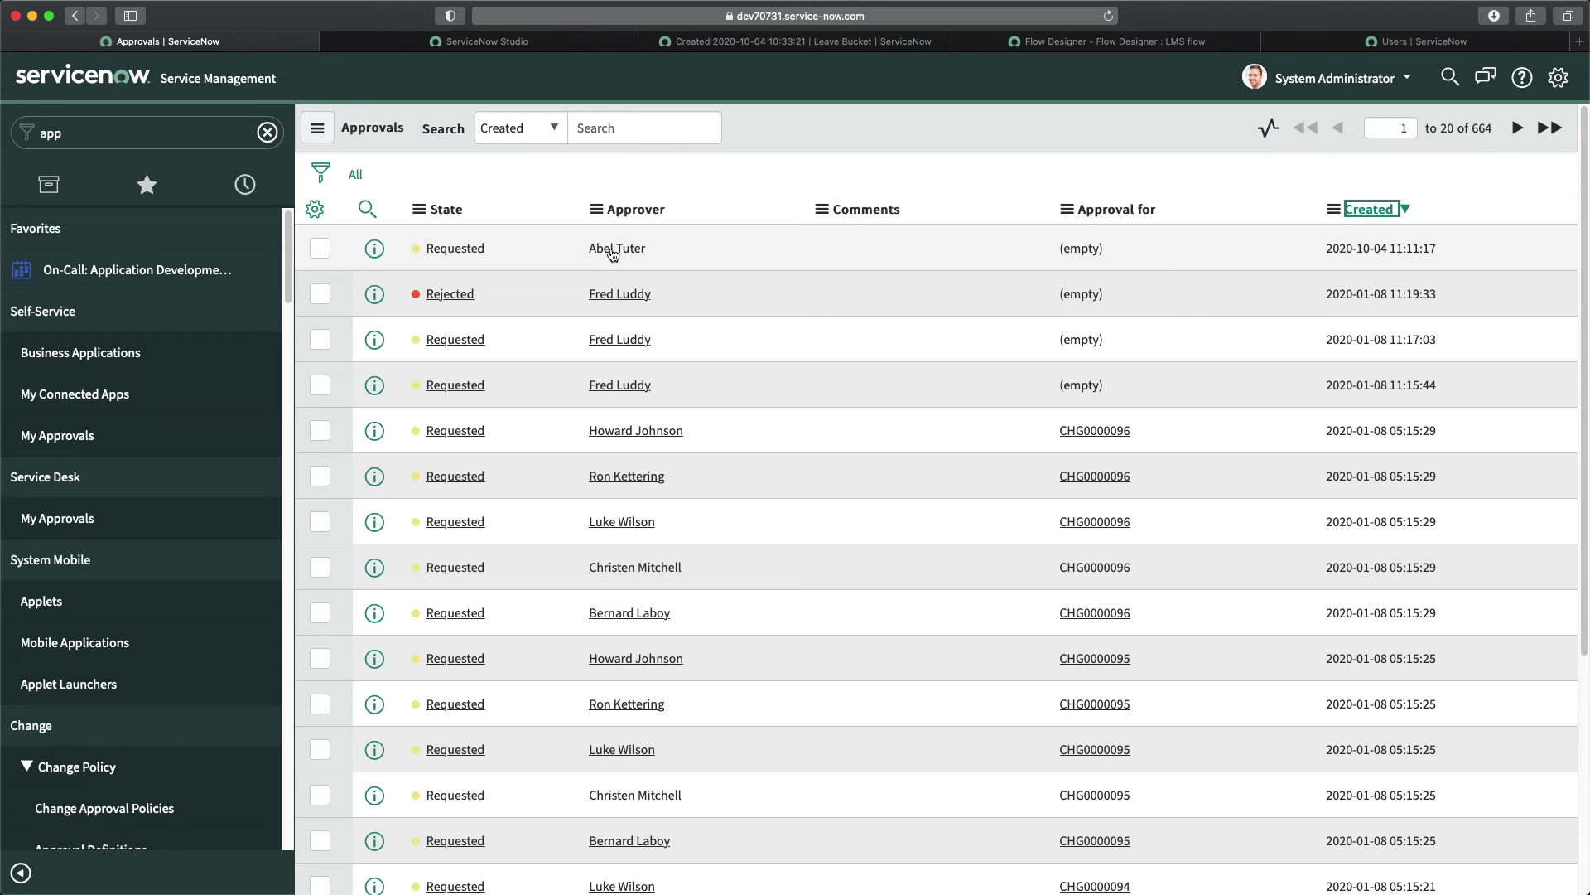
Close the browser tab showing the Users list.
right_click(455, 250)
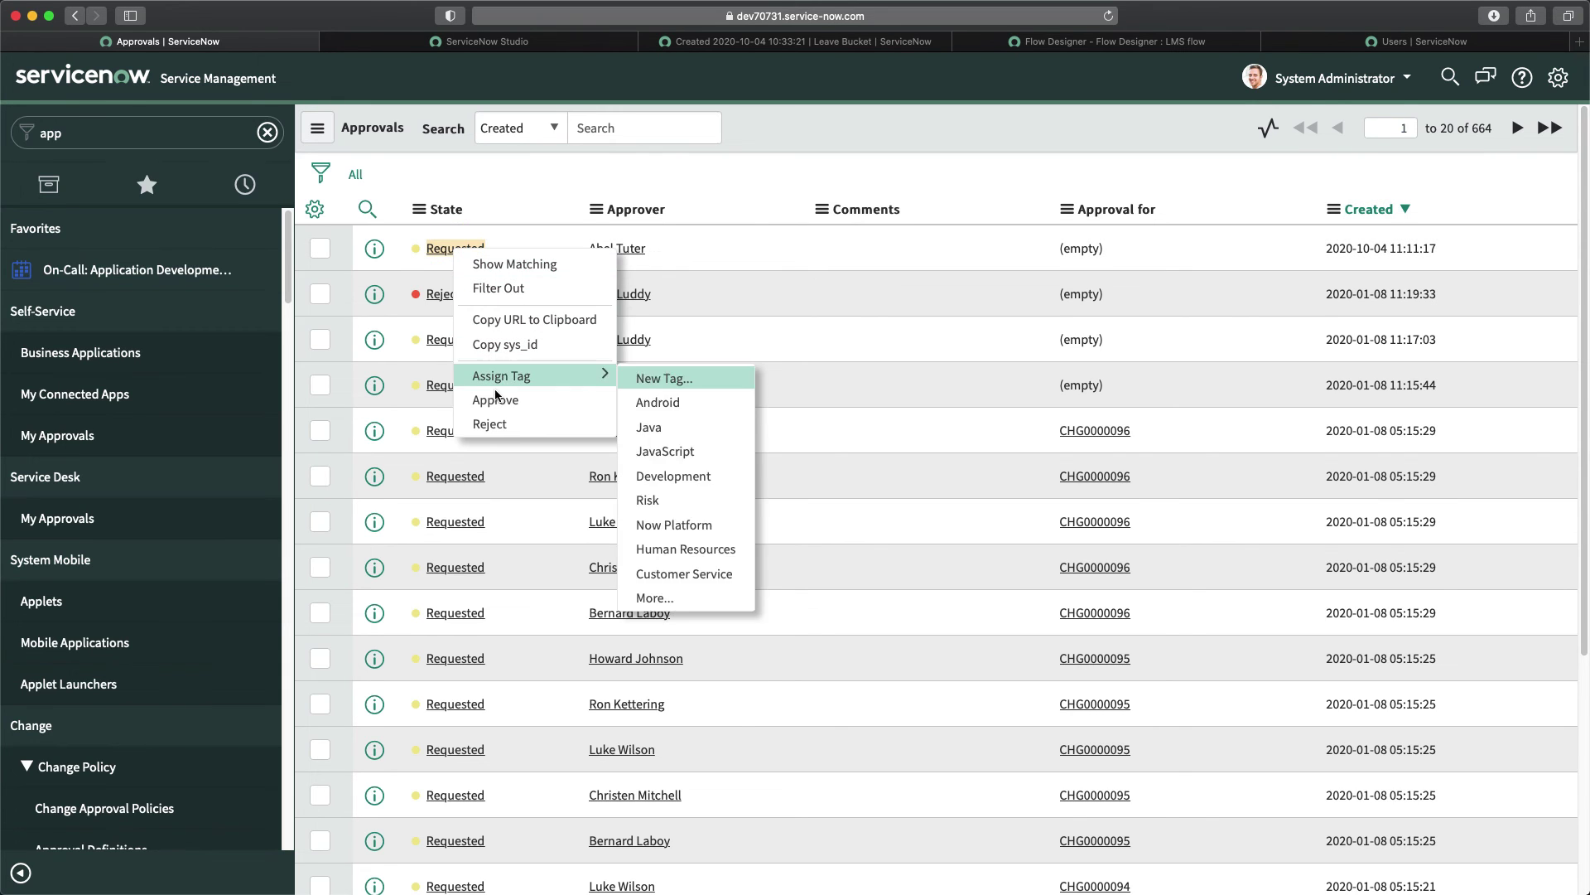
click(1031, 42)
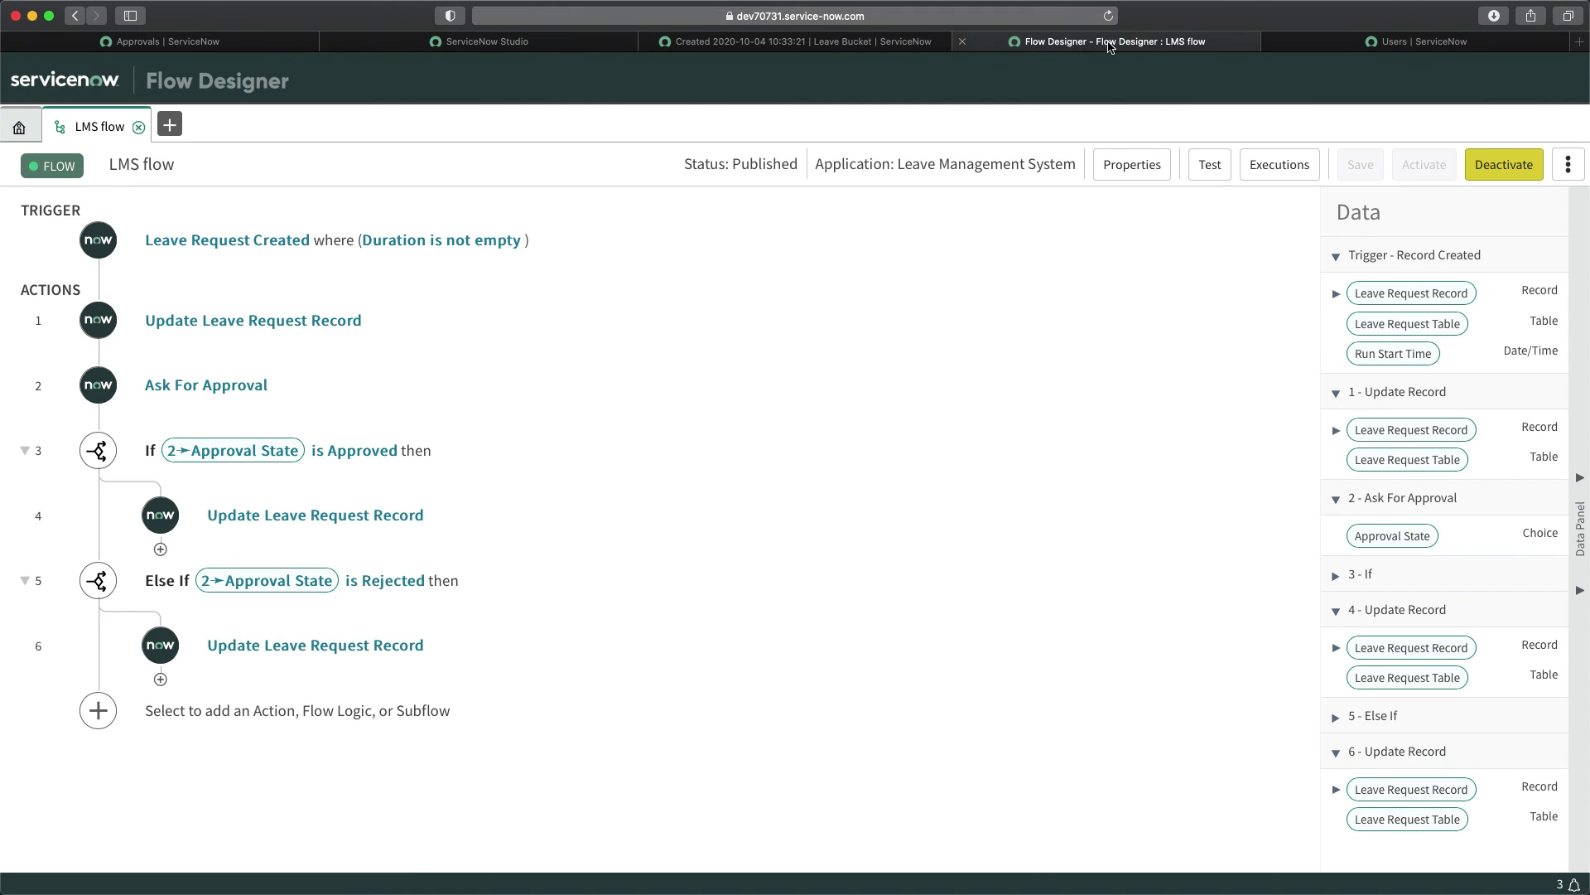
click(1289, 48)
click(1271, 42)
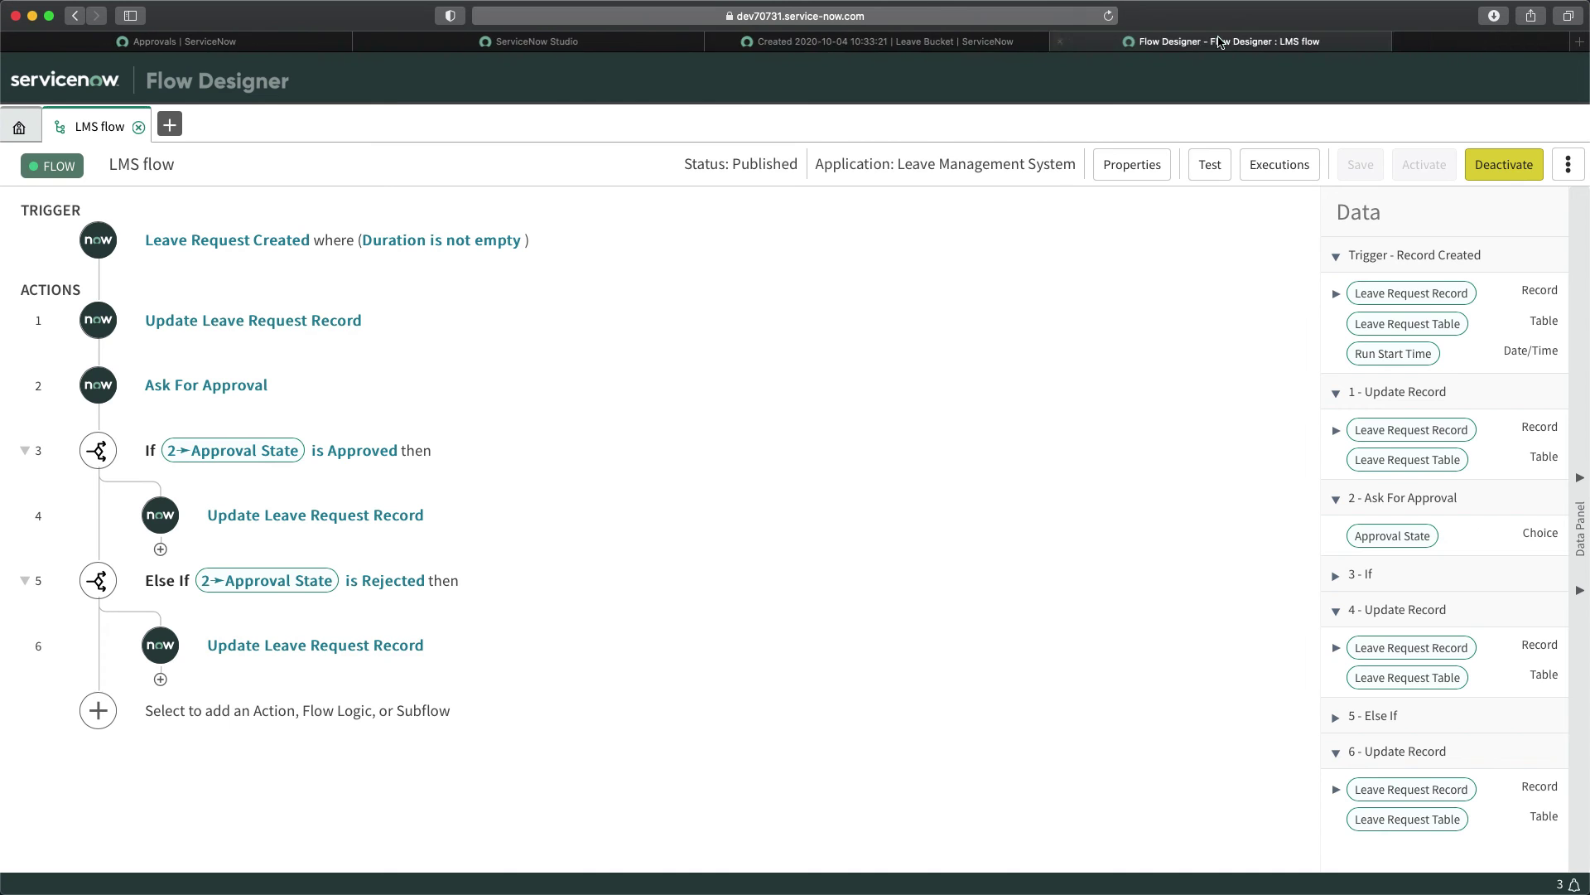
Reload the System Administrator's Casual Leave bucket record and check its accrued, taken and balance values.
click(762, 43)
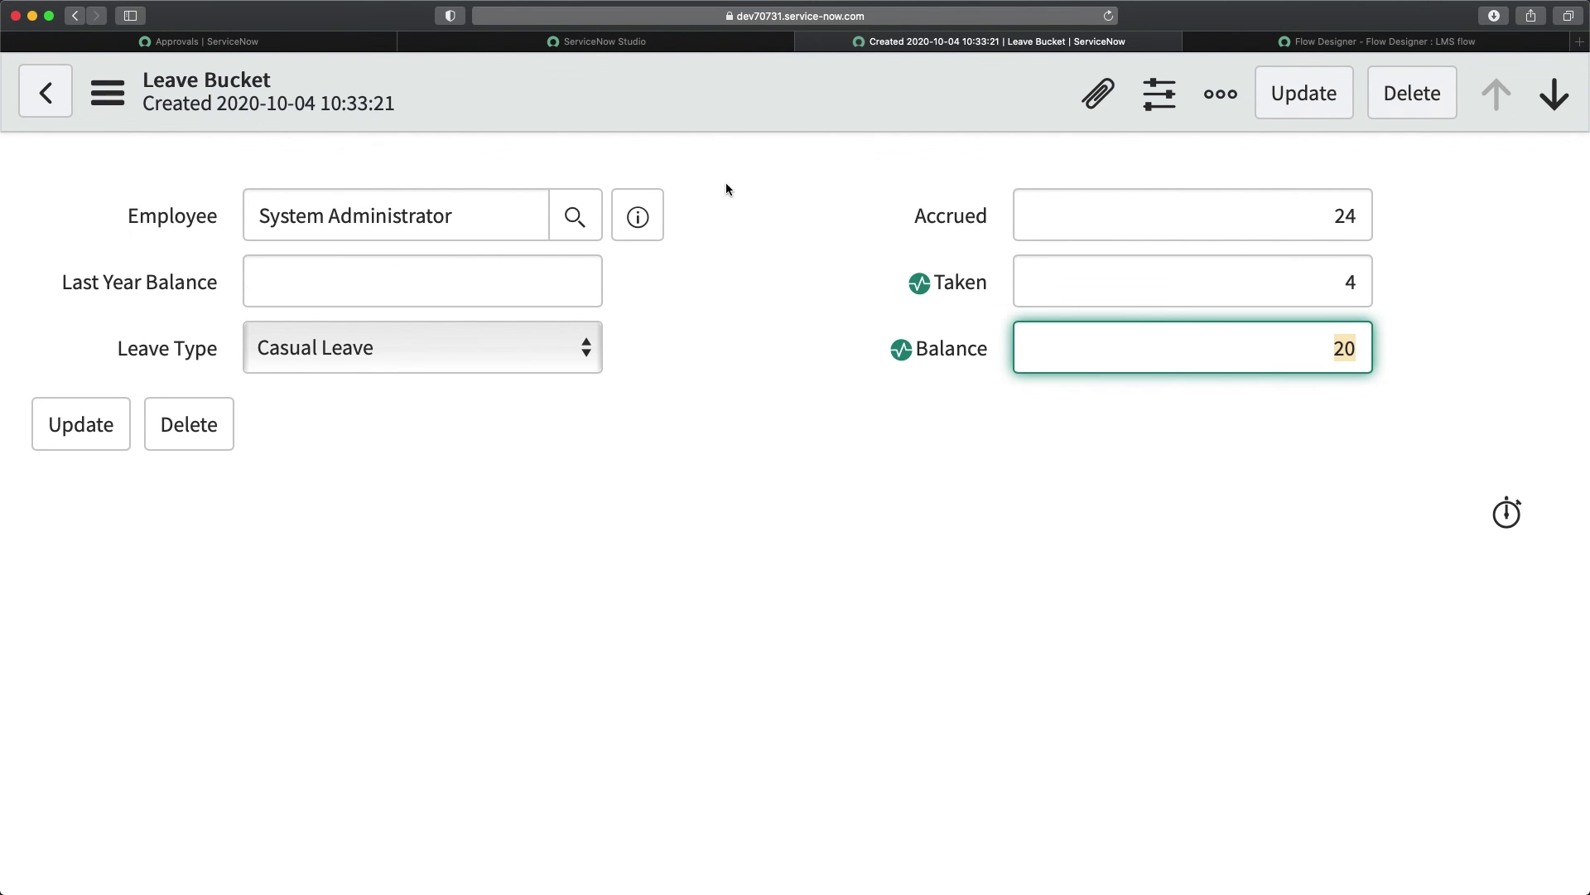
right_click(701, 101)
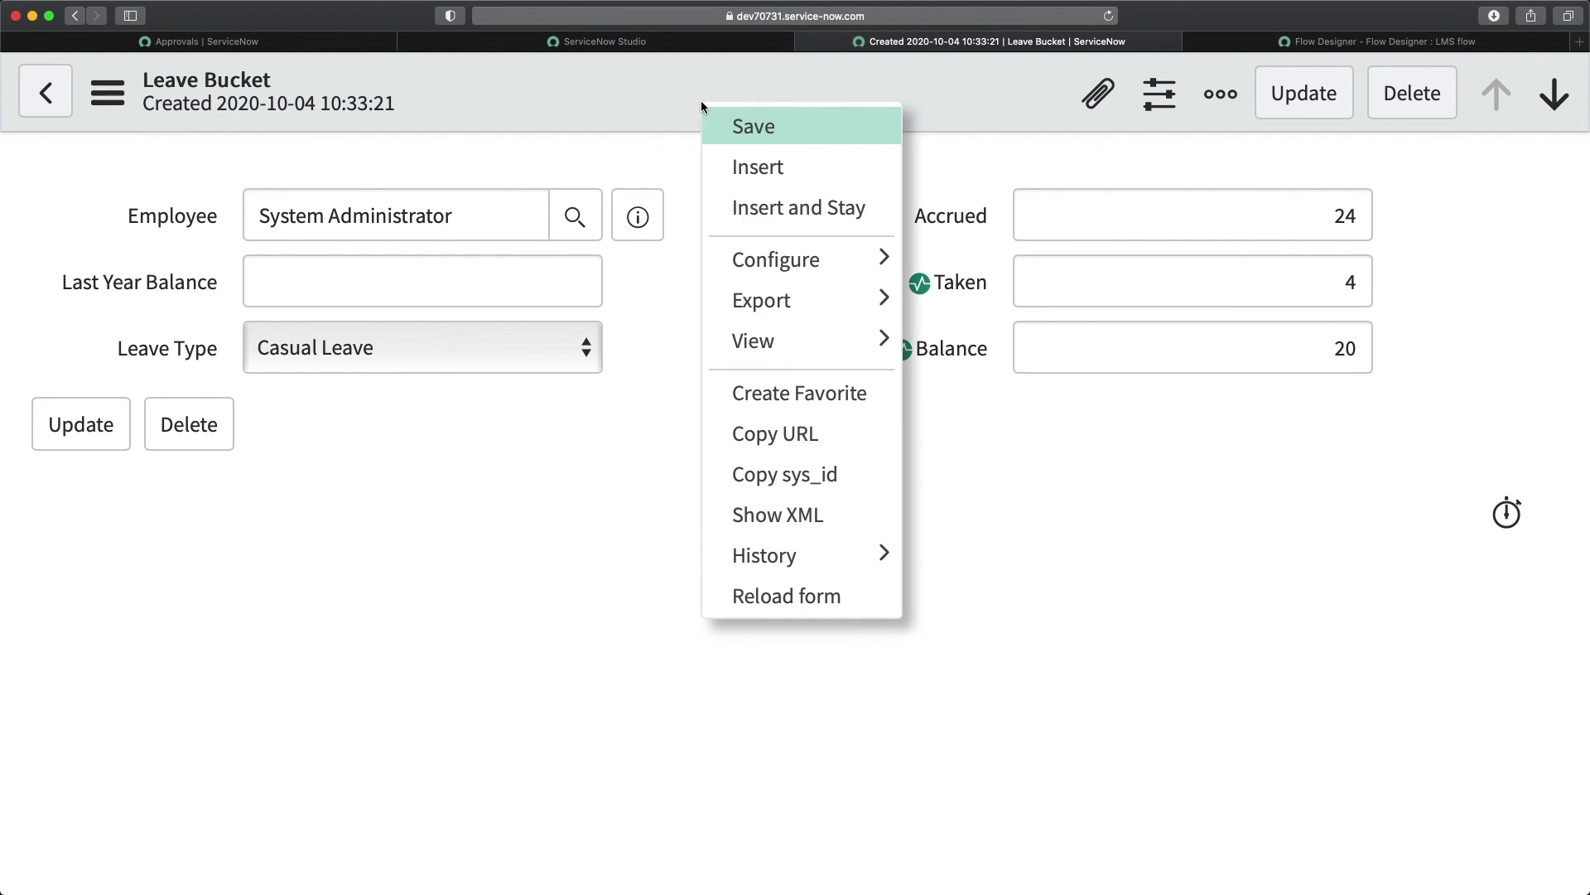
click(793, 595)
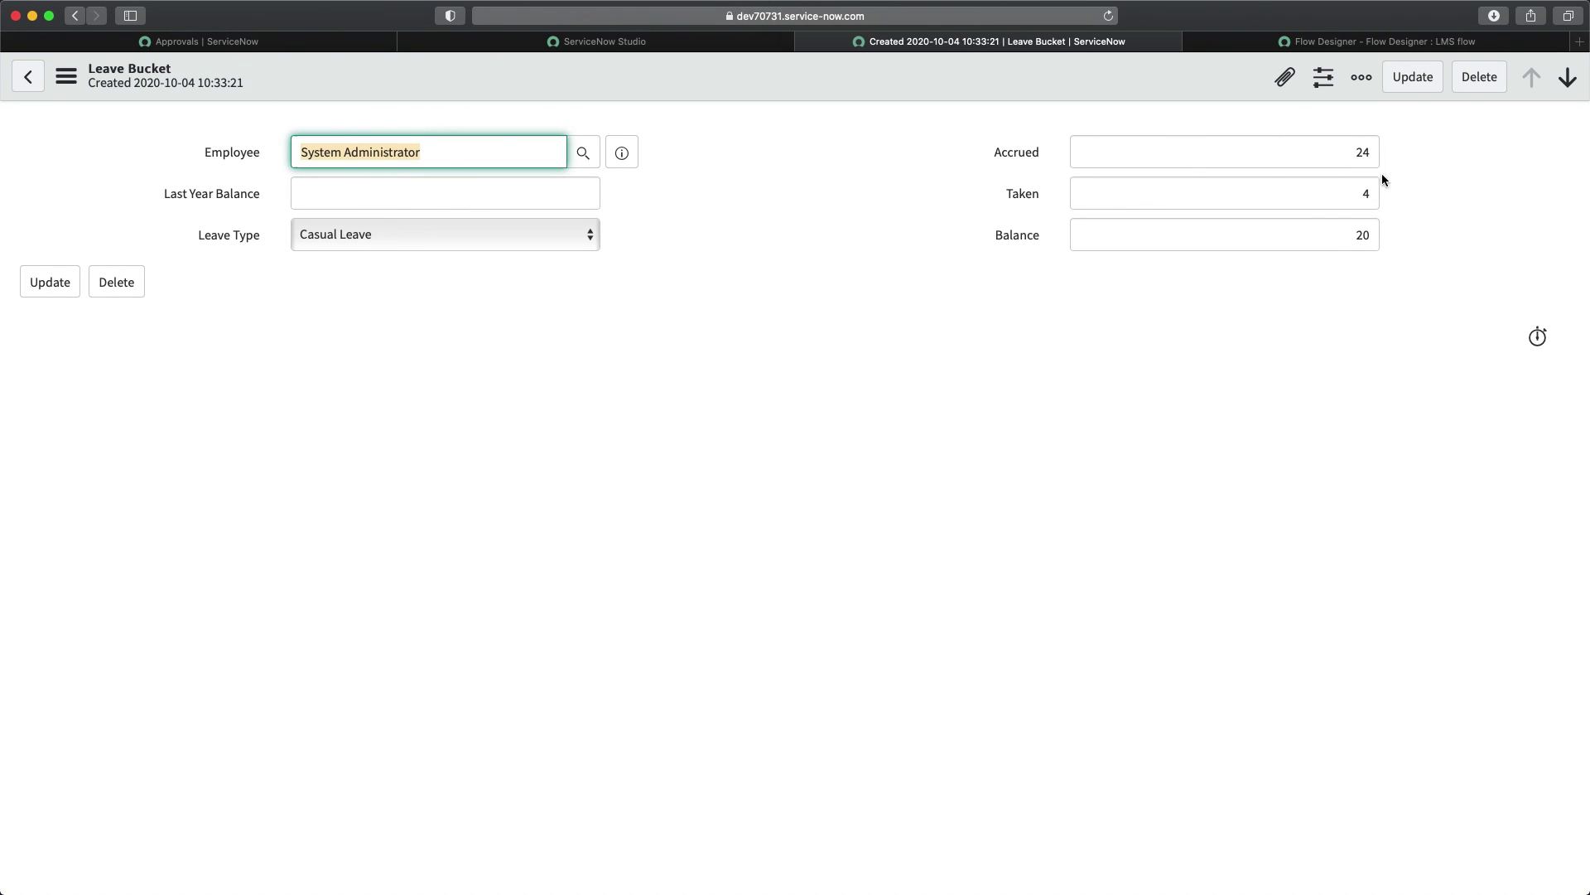
click(651, 47)
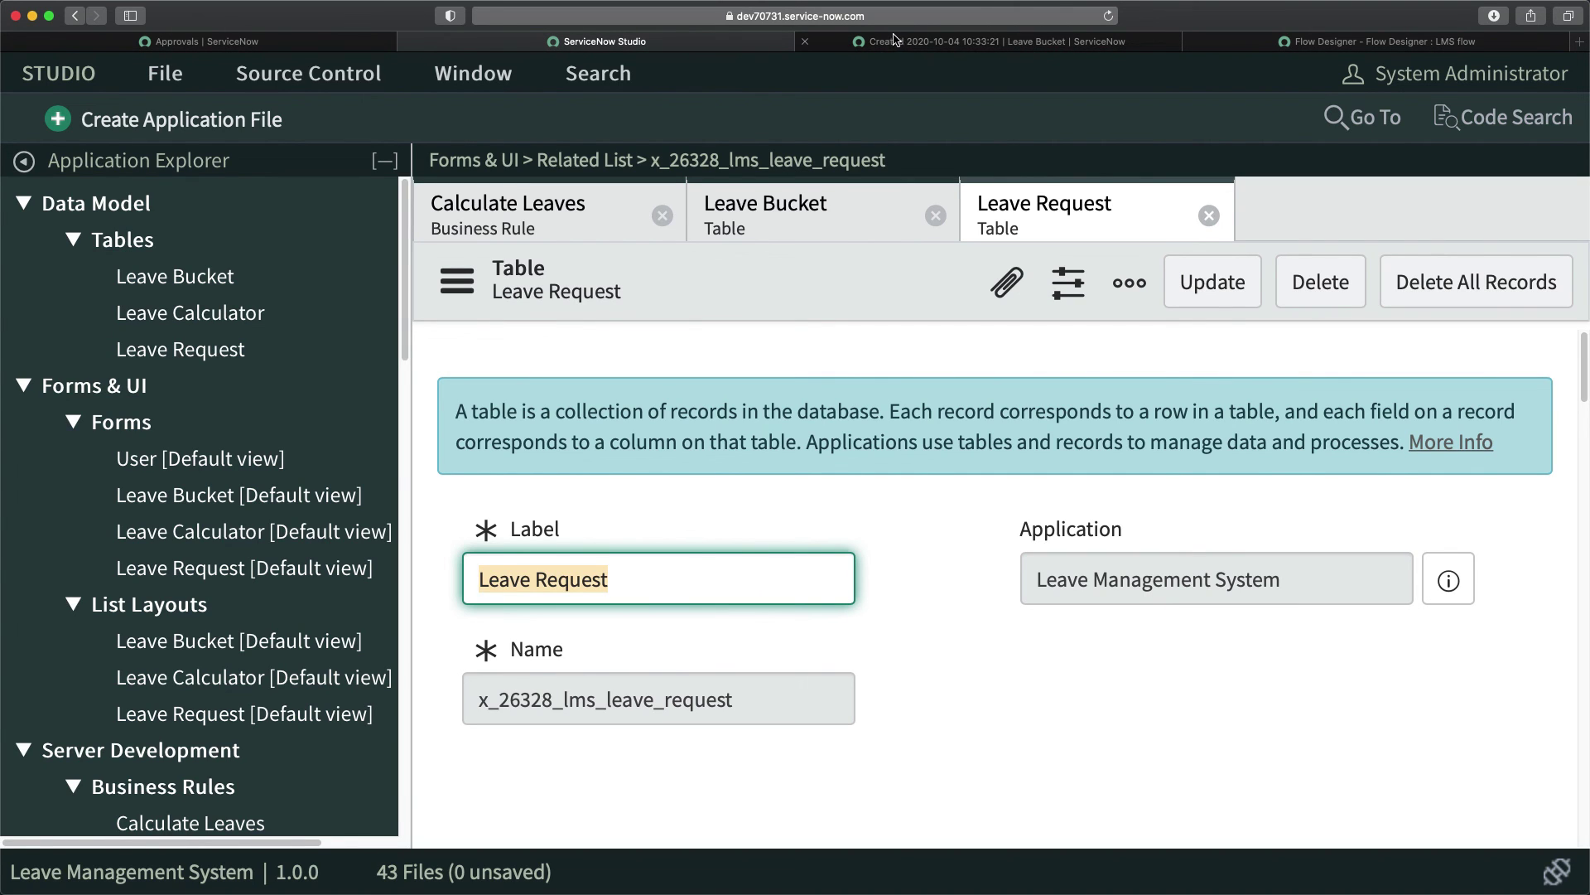
click(944, 43)
Approve the most recently created requested approval in the Approvals list.
click(572, 43)
click(351, 46)
mouse_move(518, 375)
click(498, 401)
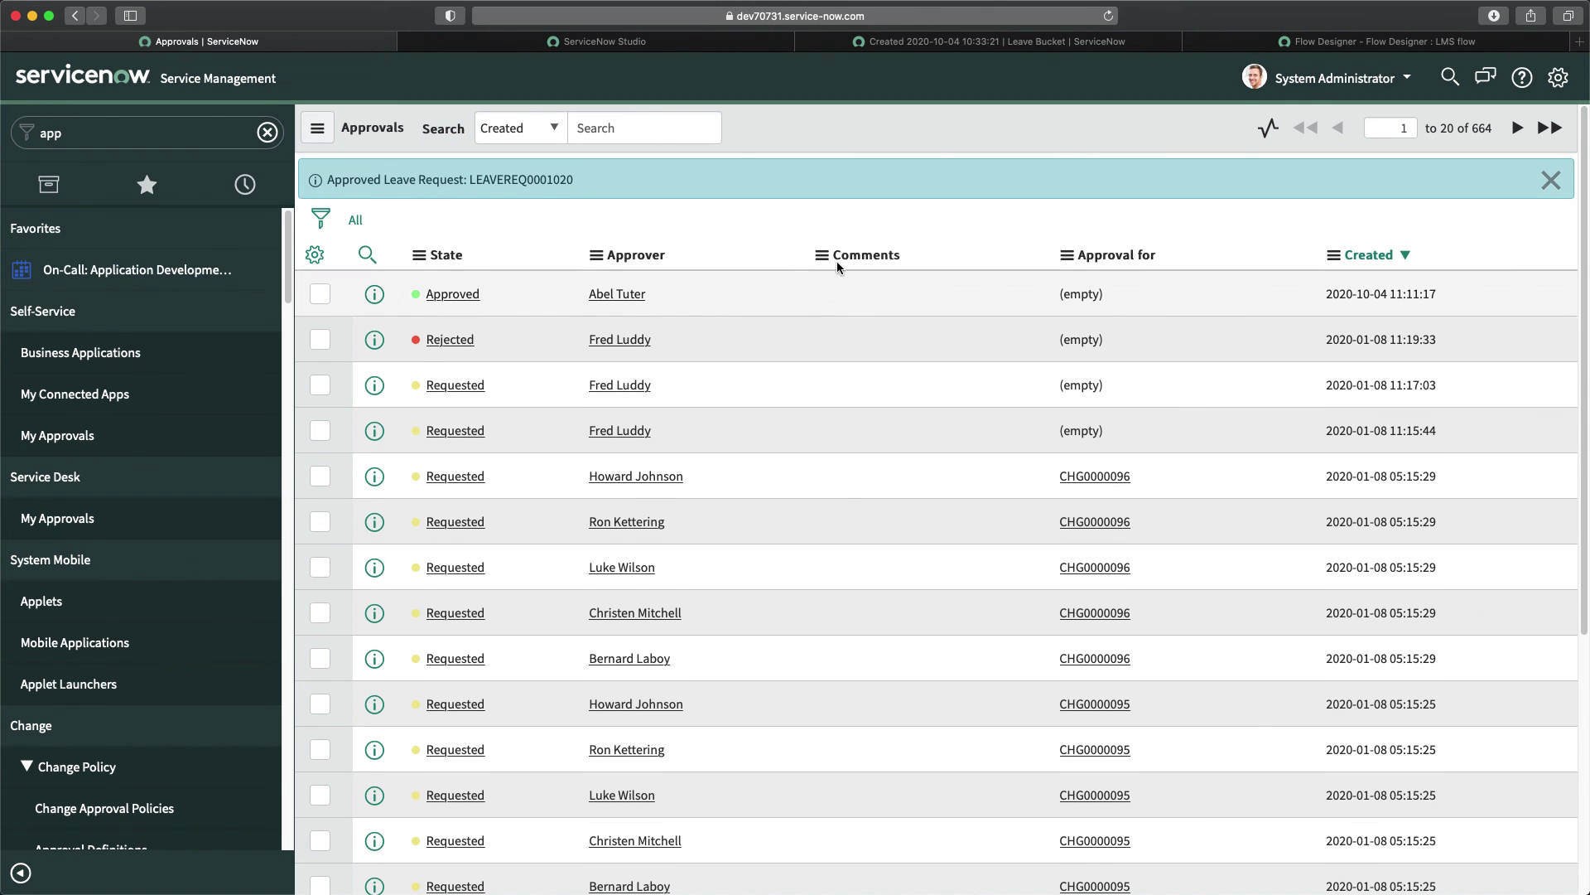
Return to the System Administrator's Casual Leave bucket and examine how the approval affects the taken and balance values.
click(1077, 46)
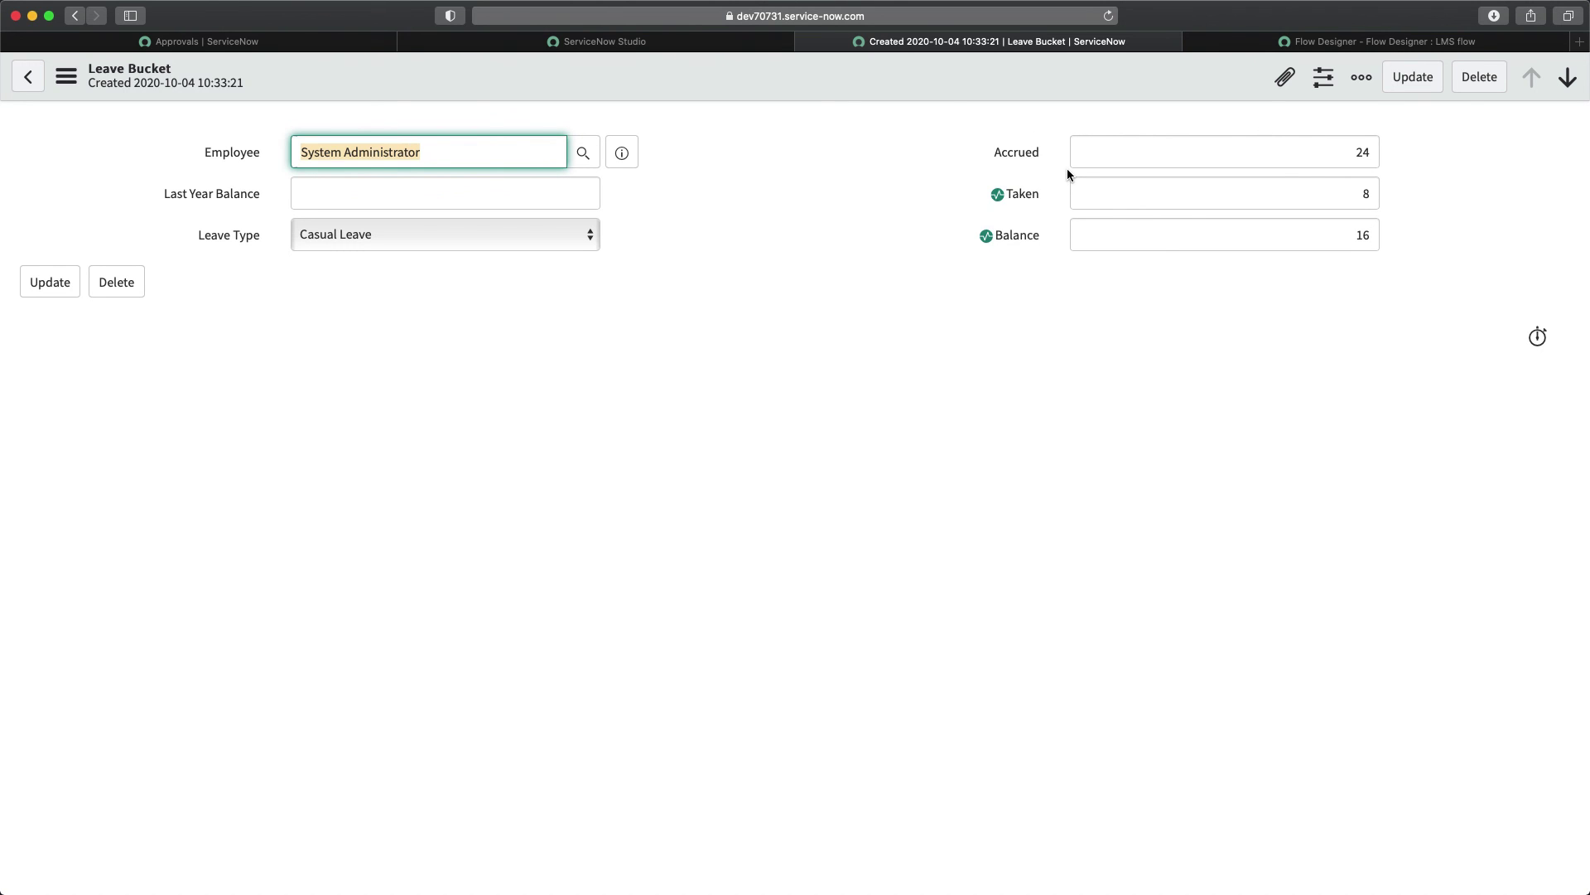
click(642, 43)
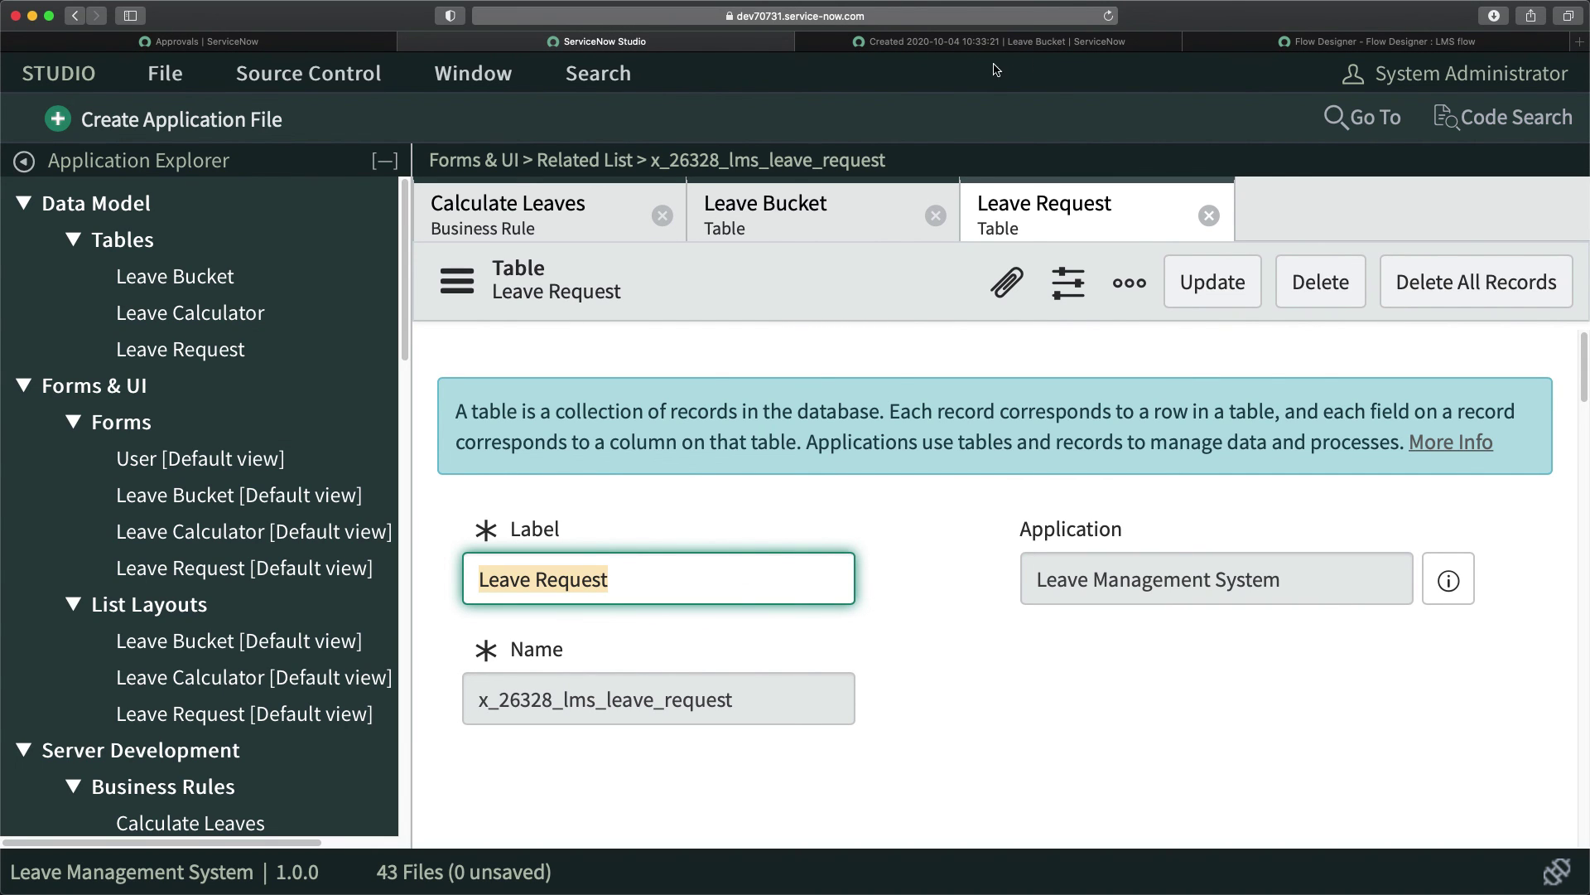
click(1030, 44)
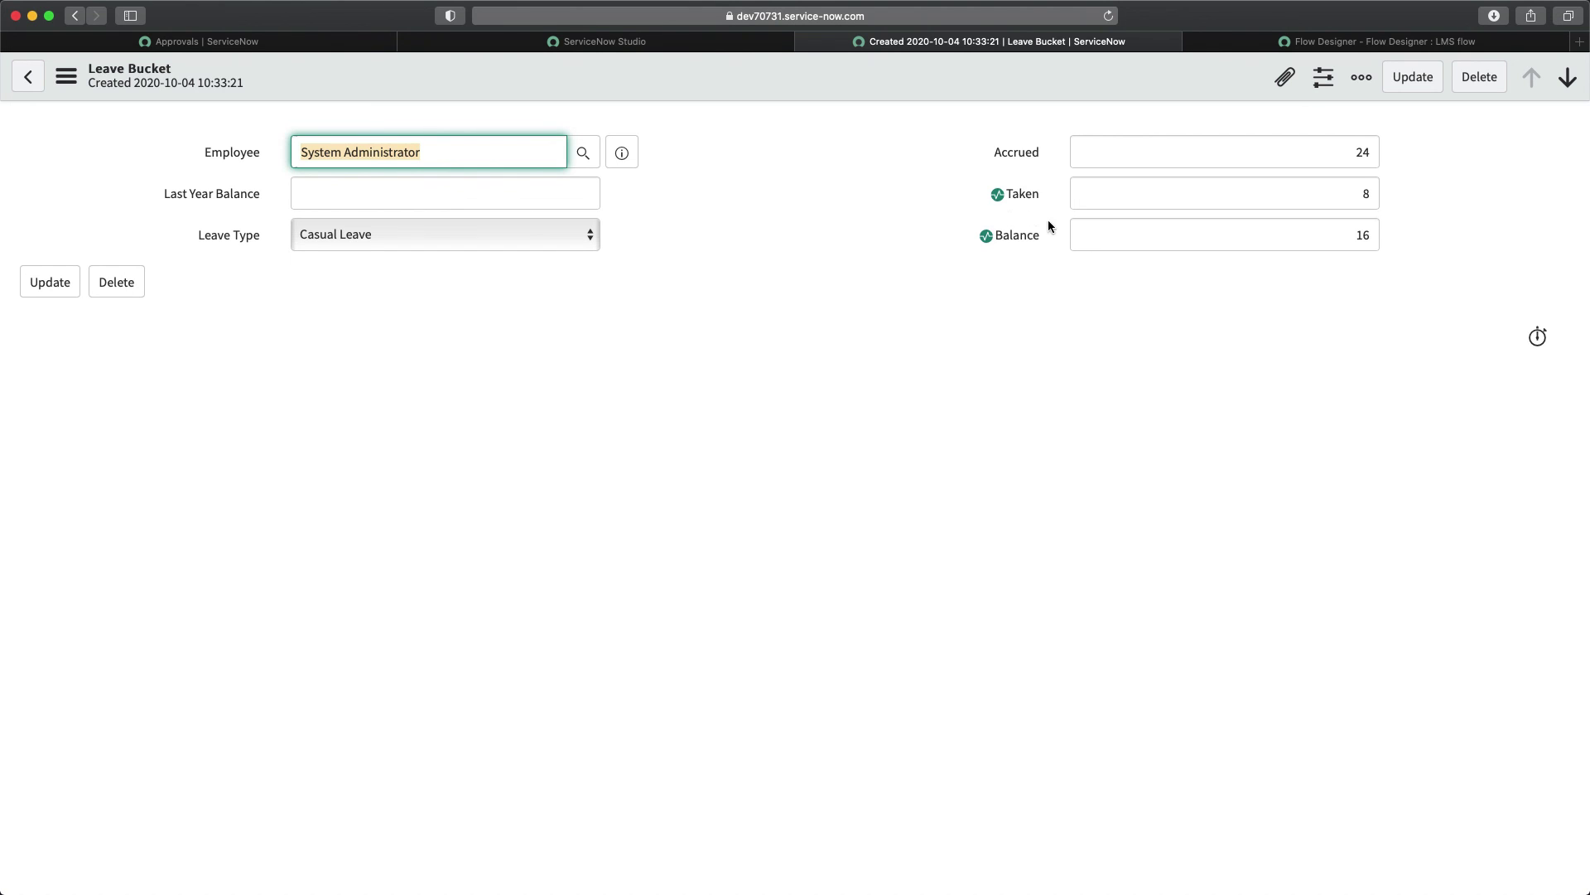